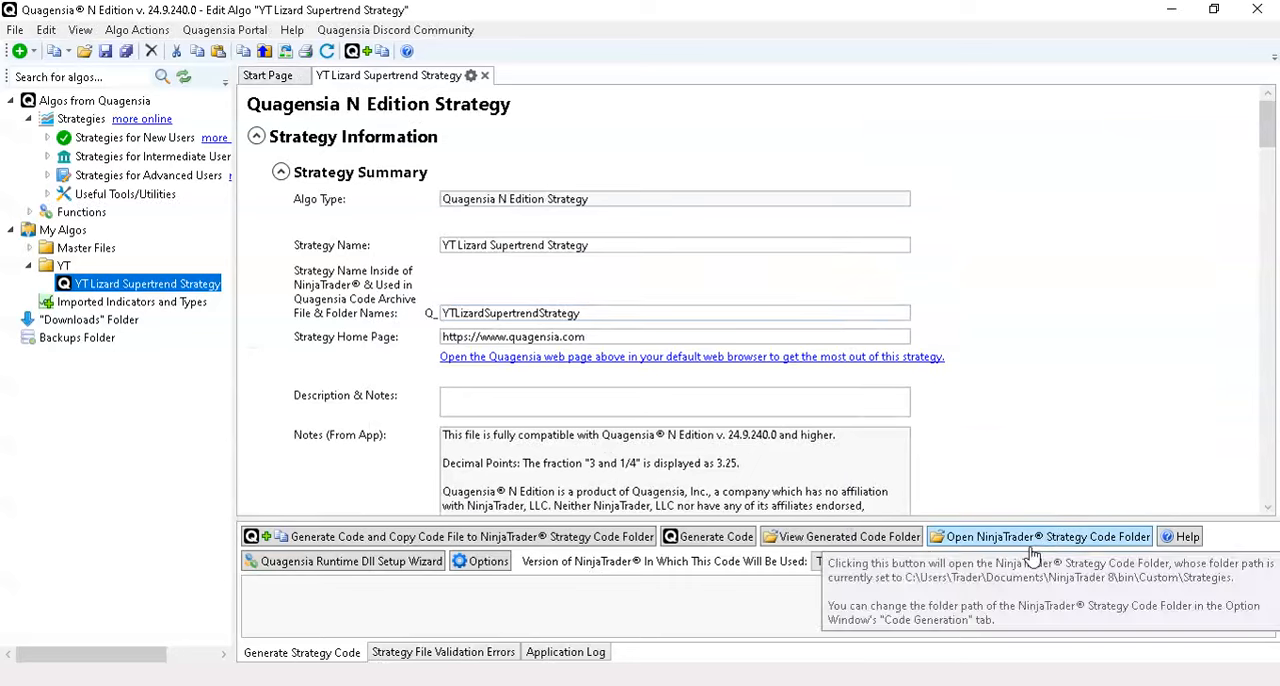
# - Switch to NinjaTrader's Strategy Analyzer and examine the Supertrend strategy's entries and exits across the YM 12-24 backtest chart
pyautogui.moveTo(895, 684)
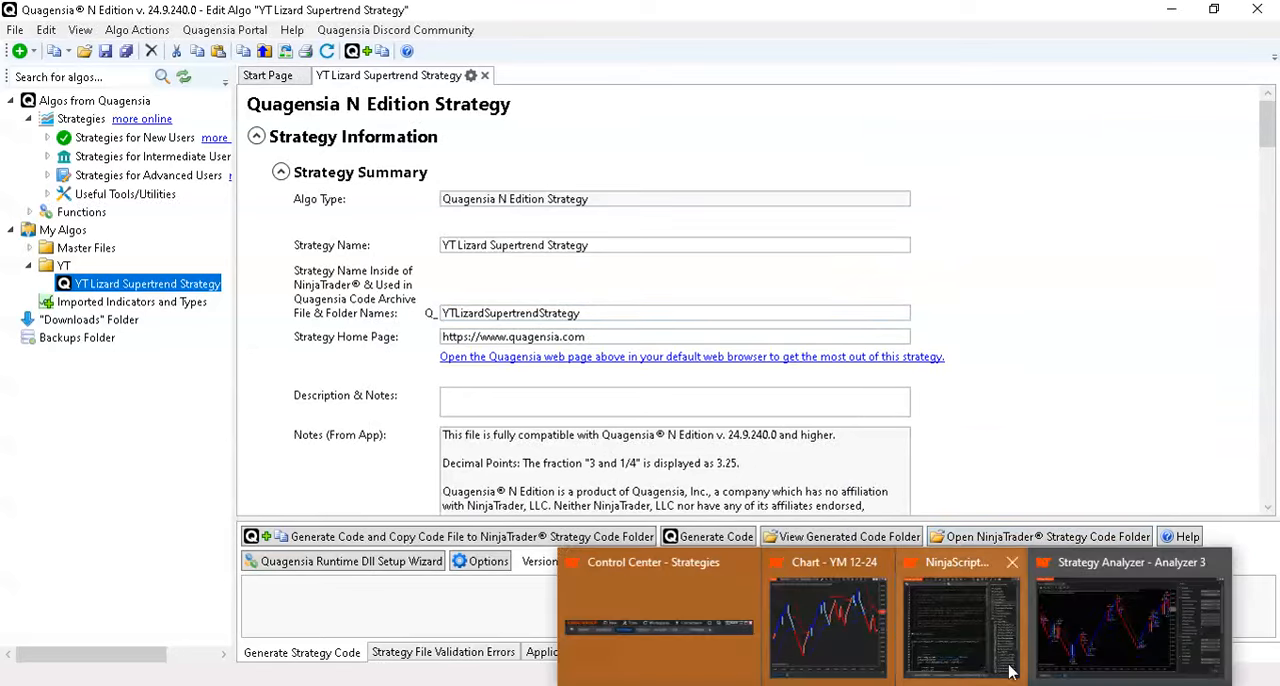
pyautogui.click(1100, 654)
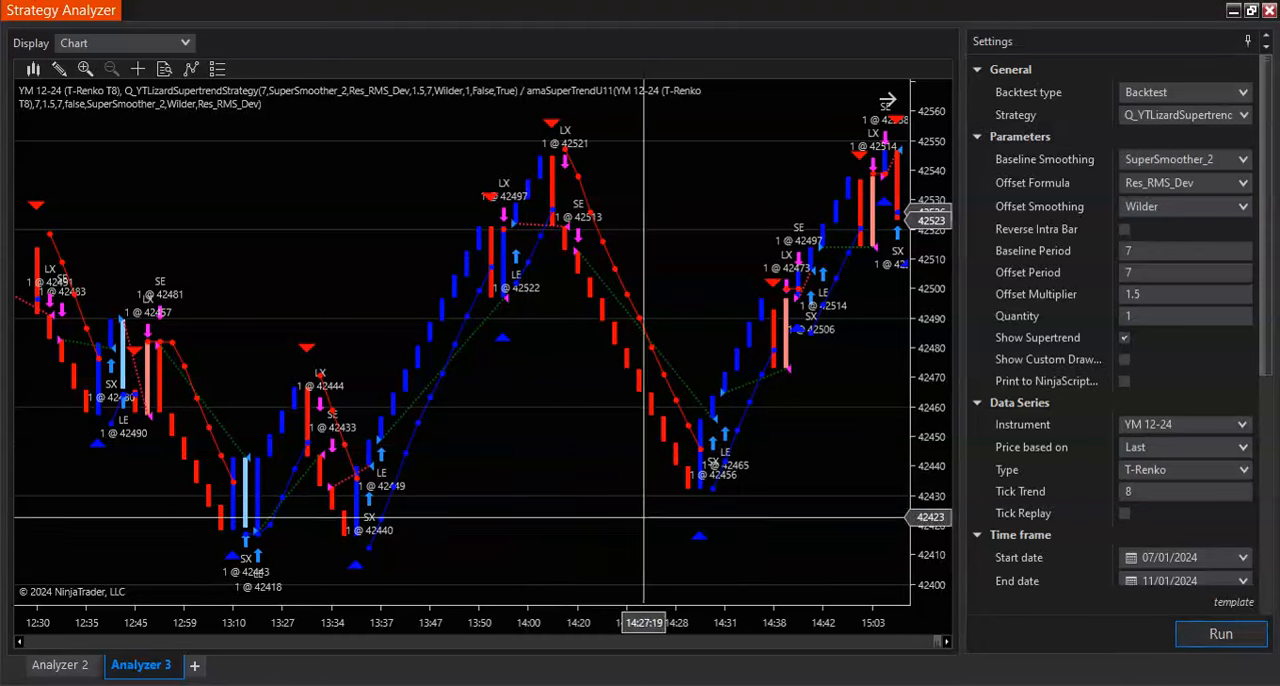
pyautogui.moveTo(938, 650)
pyautogui.mouseDown()
pyautogui.moveTo(913, 650)
pyautogui.moveTo(946, 645)
pyautogui.moveTo(928, 645)
pyautogui.mouseUp()
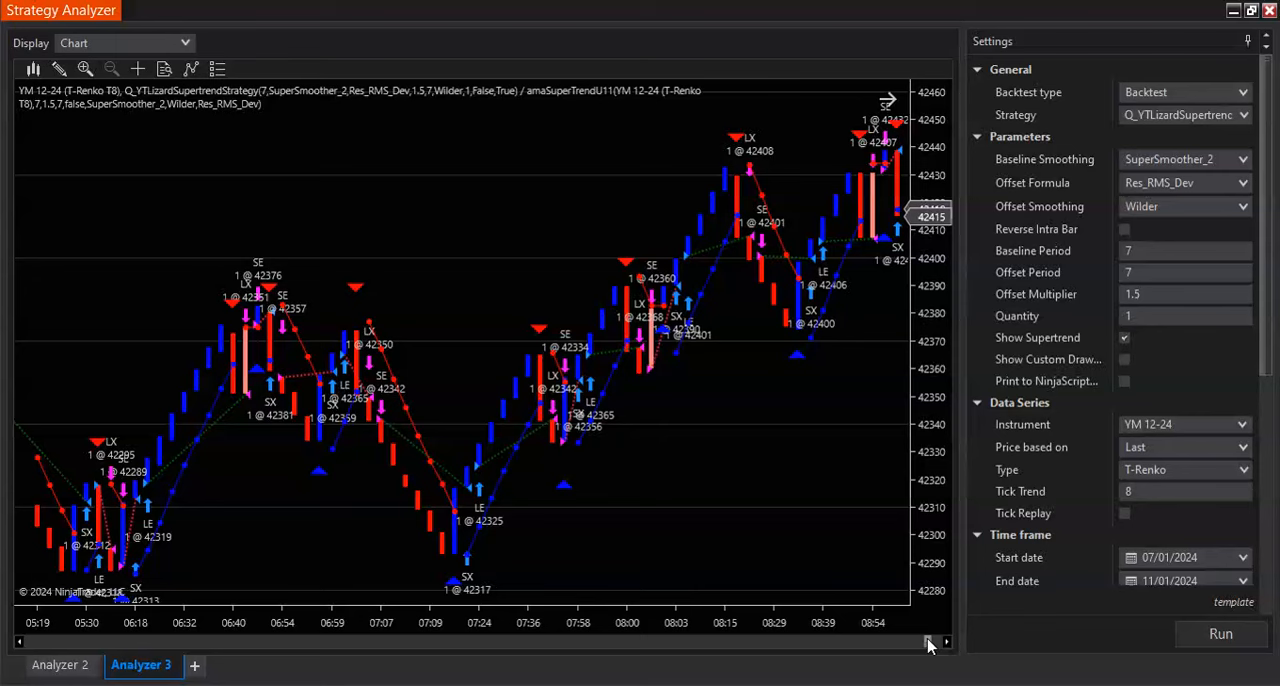
pyautogui.moveTo(928, 645)
pyautogui.mouseDown()
pyautogui.moveTo(902, 645)
pyautogui.moveTo(923, 642)
pyautogui.mouseUp()
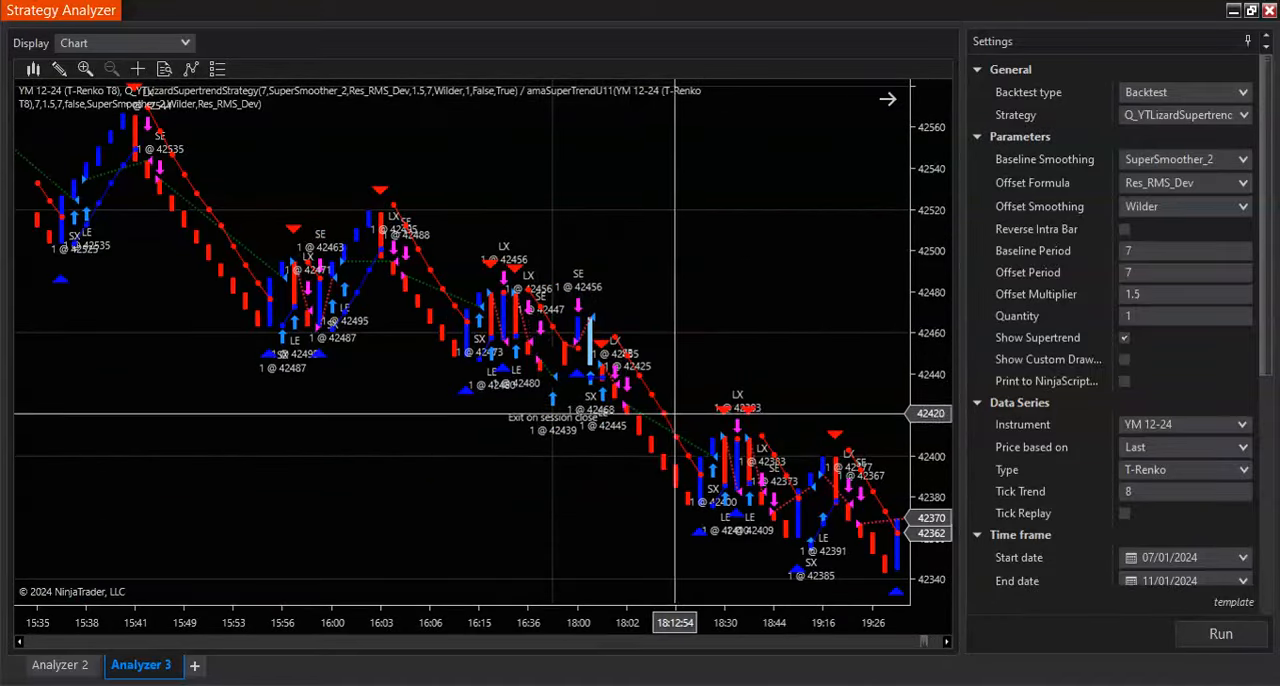
pyautogui.scroll(-20, 674, 413)
pyautogui.scroll(-20, 684, 419)
pyautogui.scroll(-8, 692, 419)
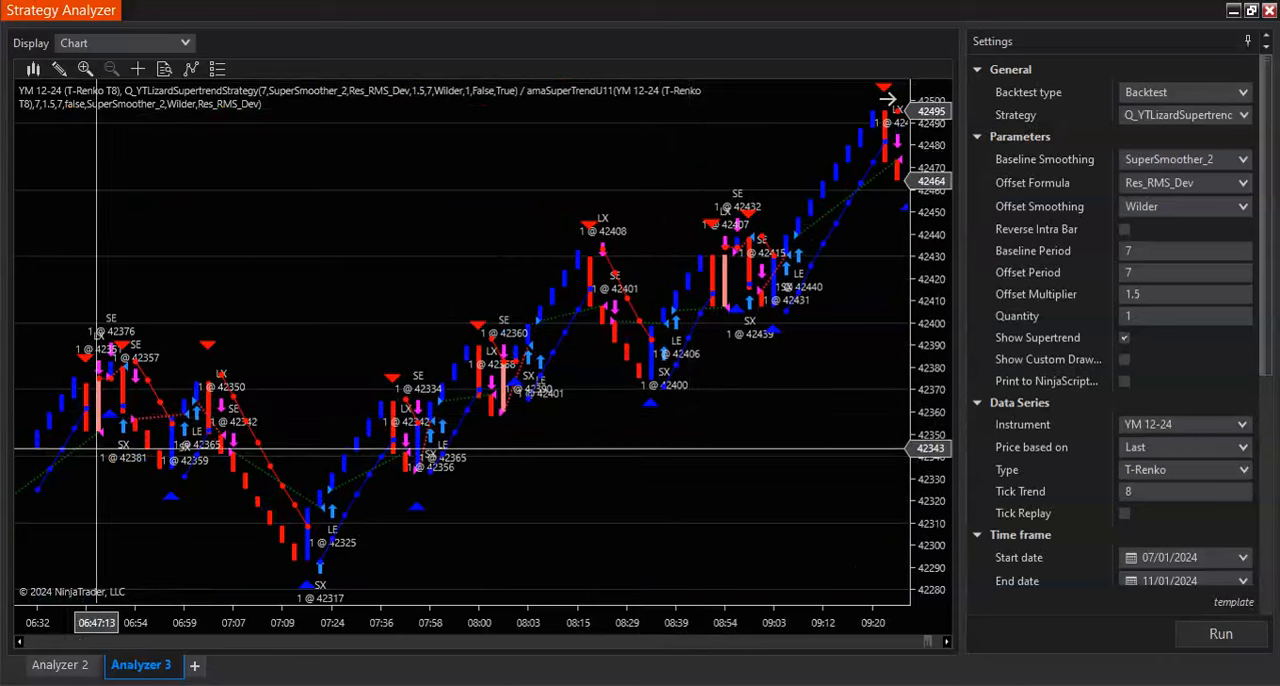
pyautogui.scroll(-6, 689, 425)
pyautogui.scroll(-10, 775, 433)
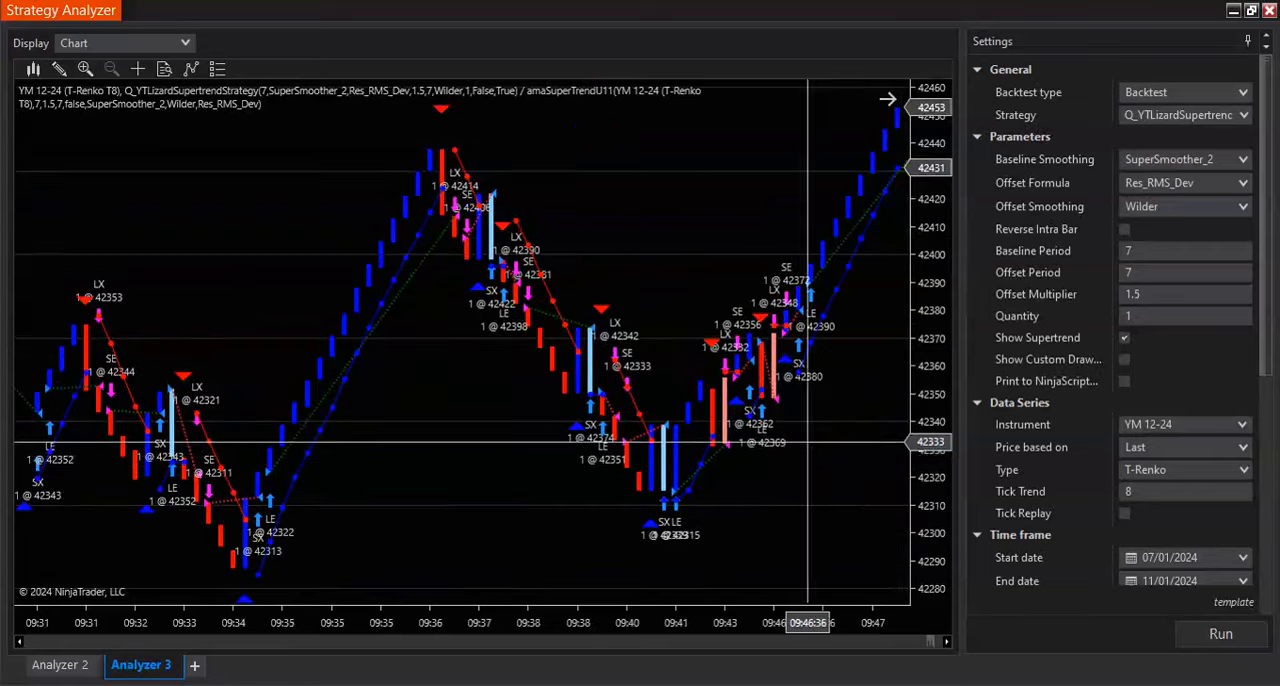
pyautogui.click(937, 645)
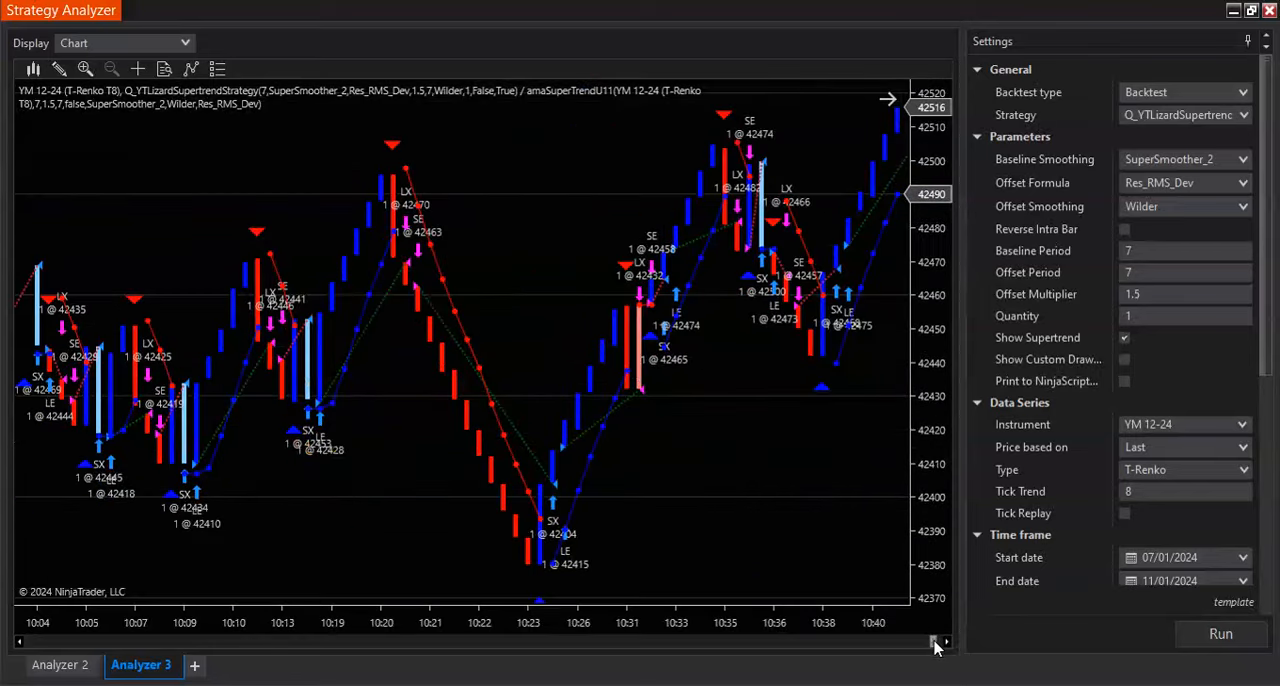
pyautogui.click(936, 645)
pyautogui.click(936, 645)
pyautogui.click(937, 644)
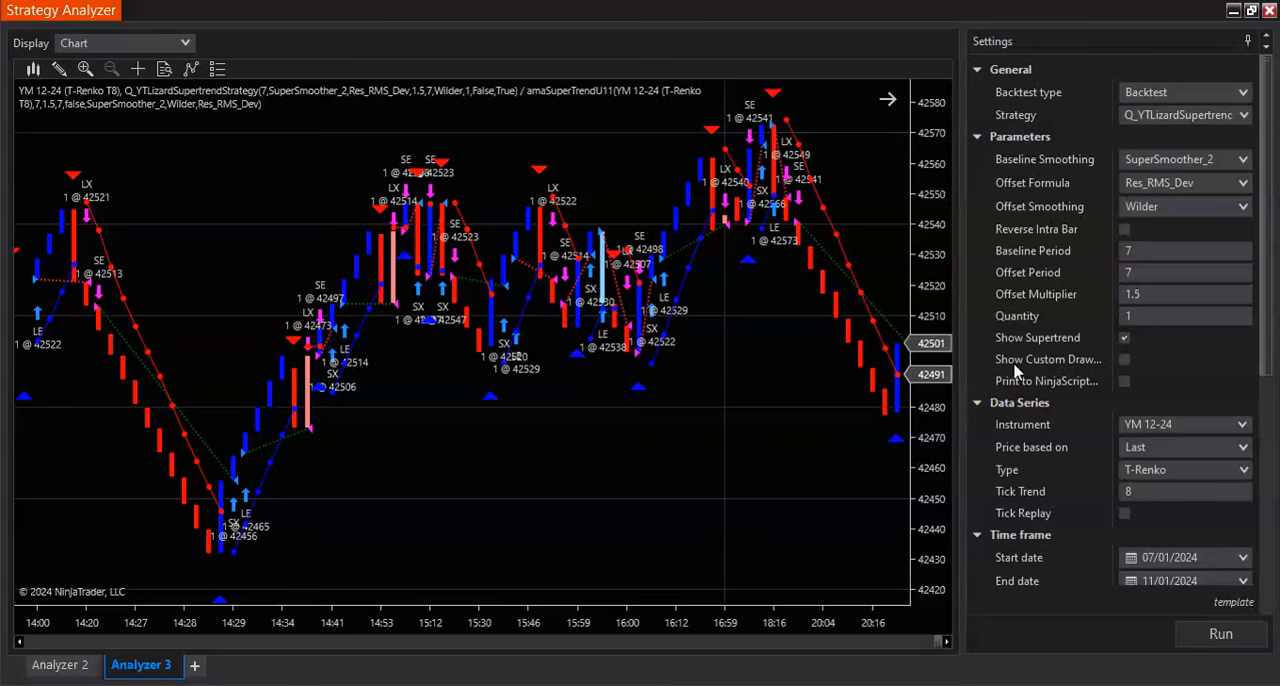
pyautogui.moveTo(1015, 370)
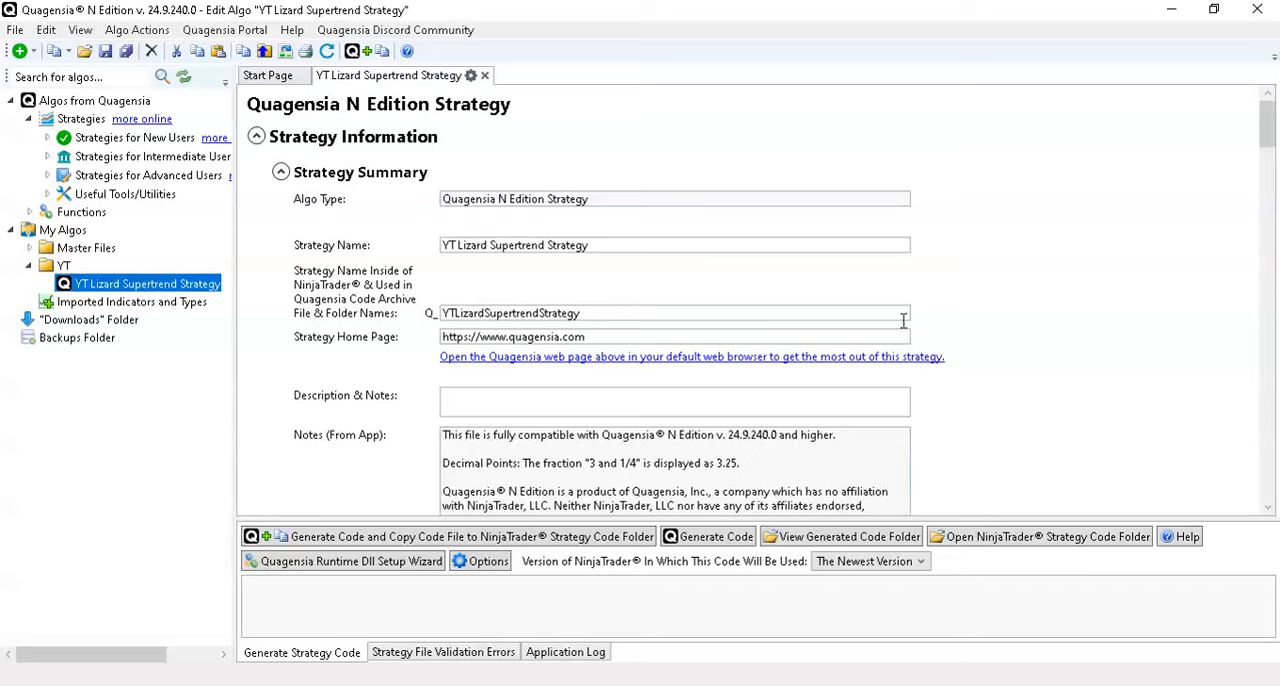
# - In Quagensia, move Quantity to the first place in the strategy's Input Parameters and check Baseline Smoothing's advanced fields
pyautogui.scroll(-6, 937, 297)
pyautogui.scroll(-10, 979, 306)
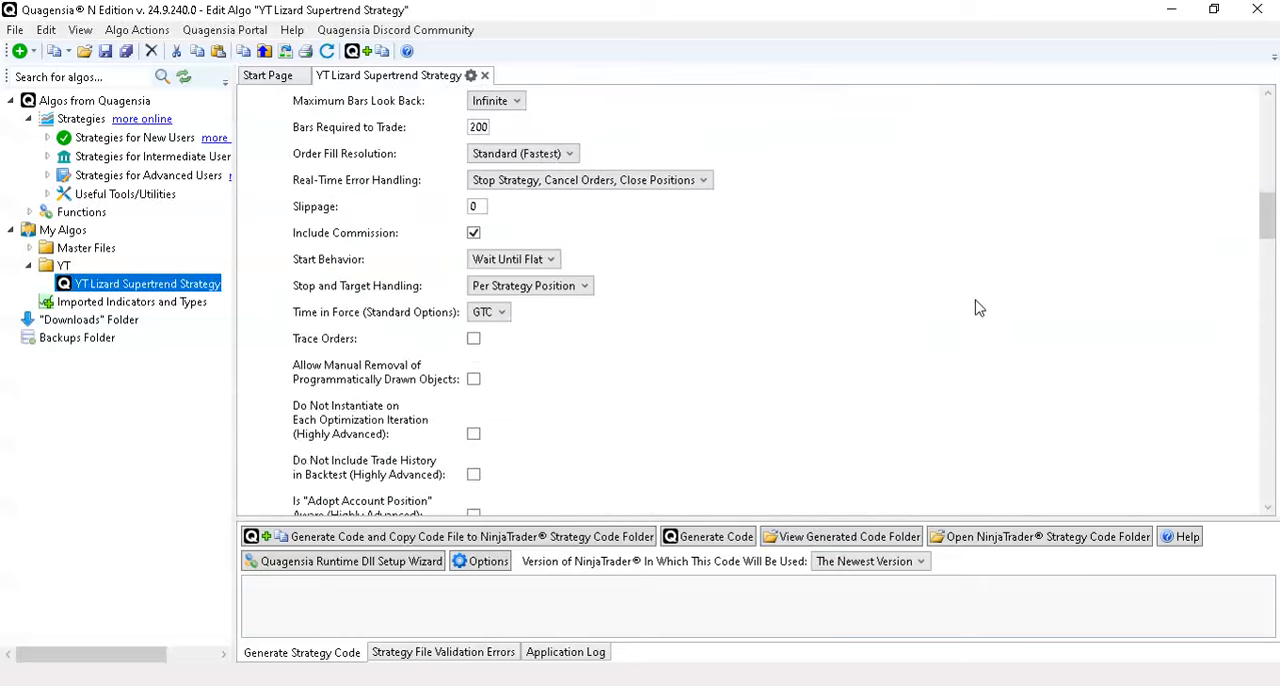
pyautogui.scroll(-3, 974, 306)
pyautogui.scroll(5, 1000, 310)
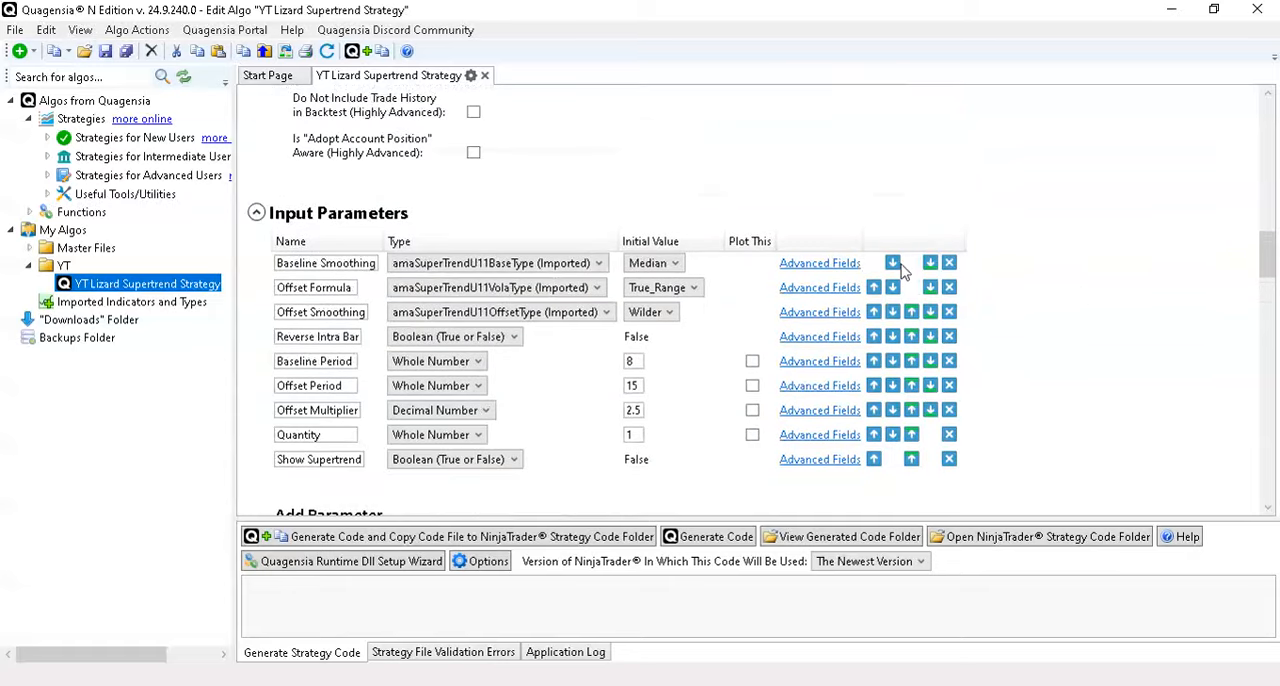
pyautogui.click(819, 266)
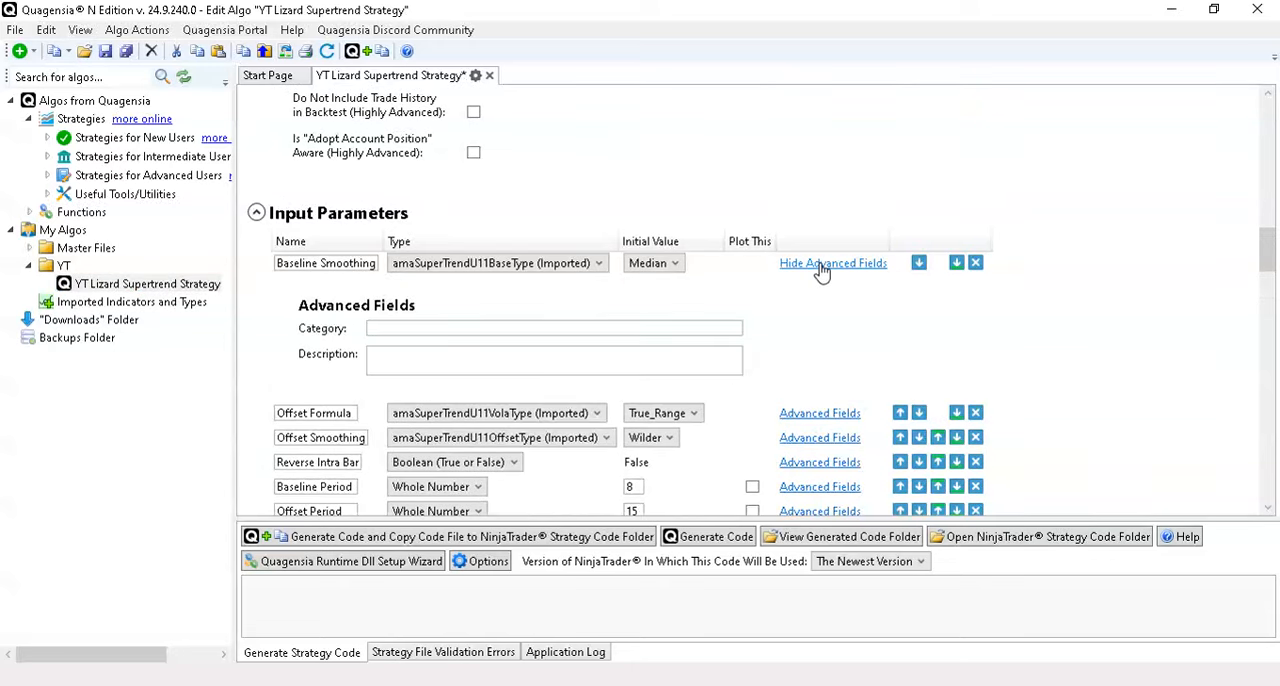
pyautogui.click(821, 266)
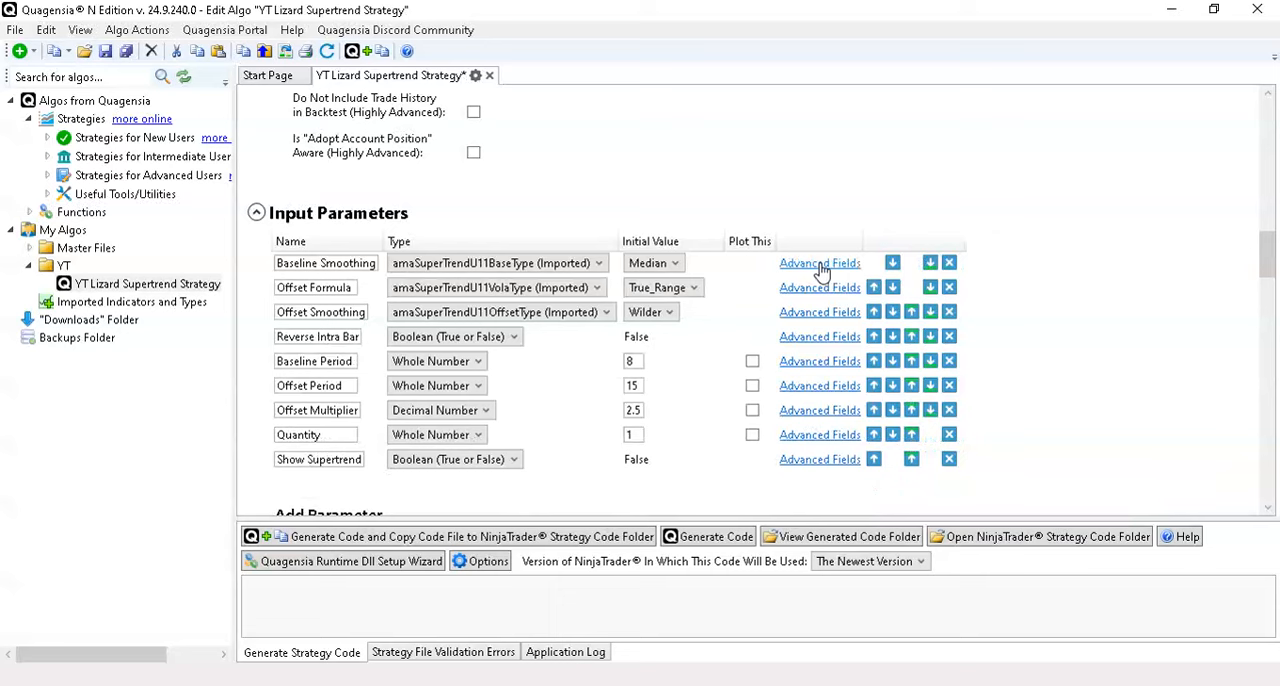
pyautogui.click(913, 437)
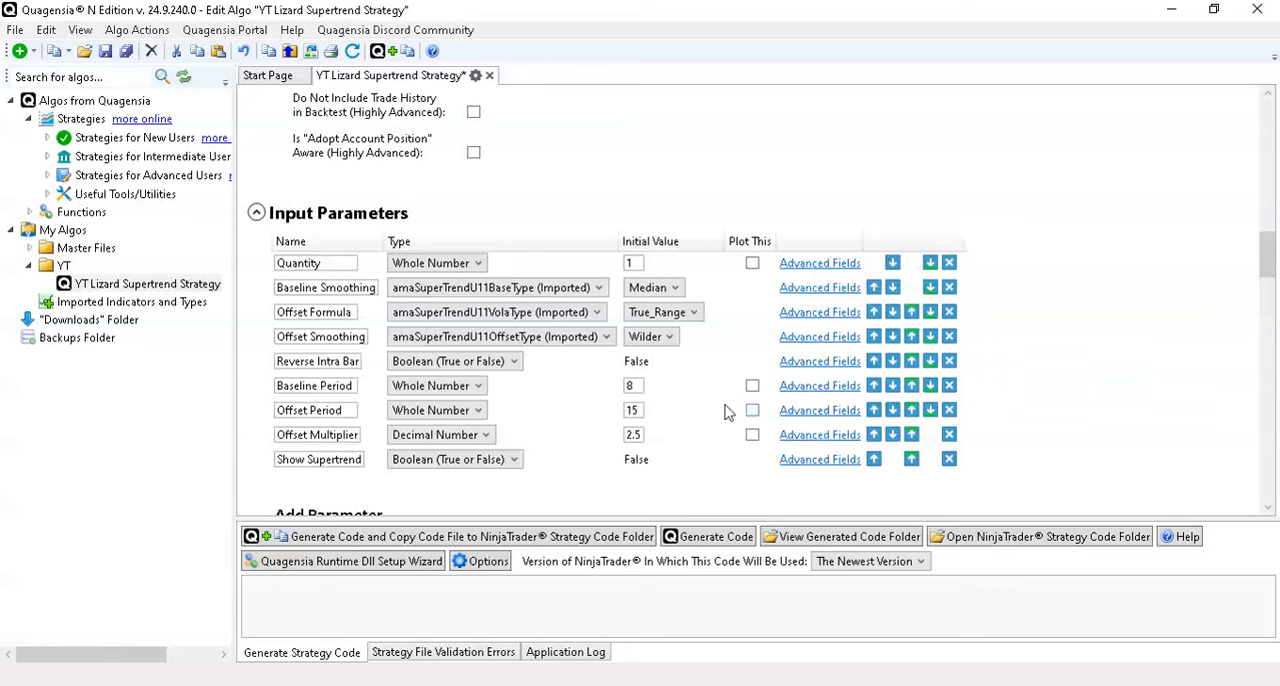
pyautogui.click(820, 289)
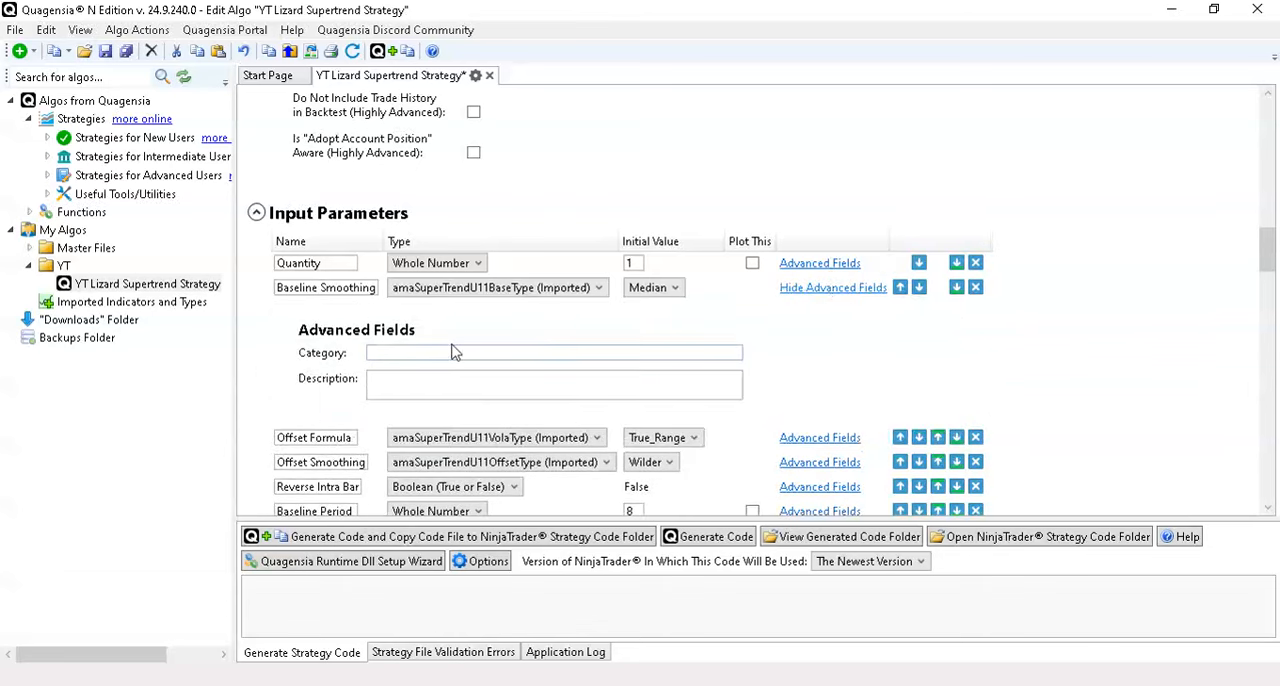
pyautogui.click(838, 290)
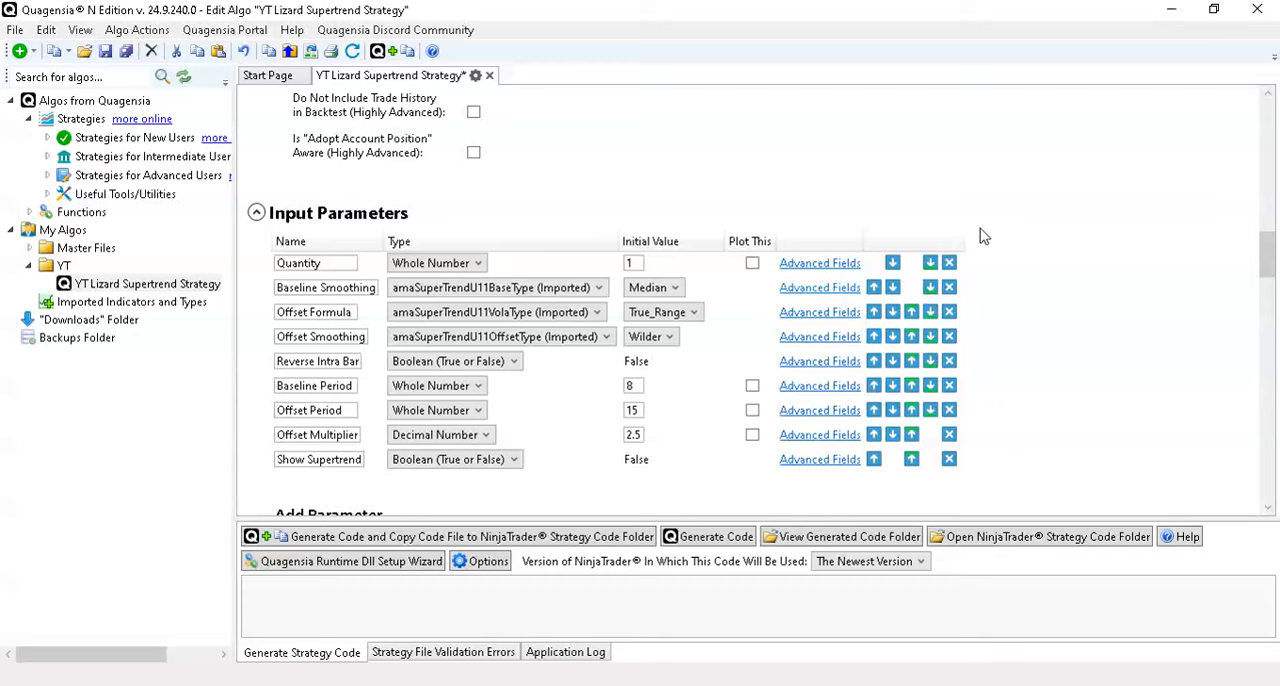
# - Hide the details of the exit condition block in When Bar Updates that starts with market position equal to Long
pyautogui.scroll(-3, 1020, 243)
pyautogui.scroll(-8, 1020, 243)
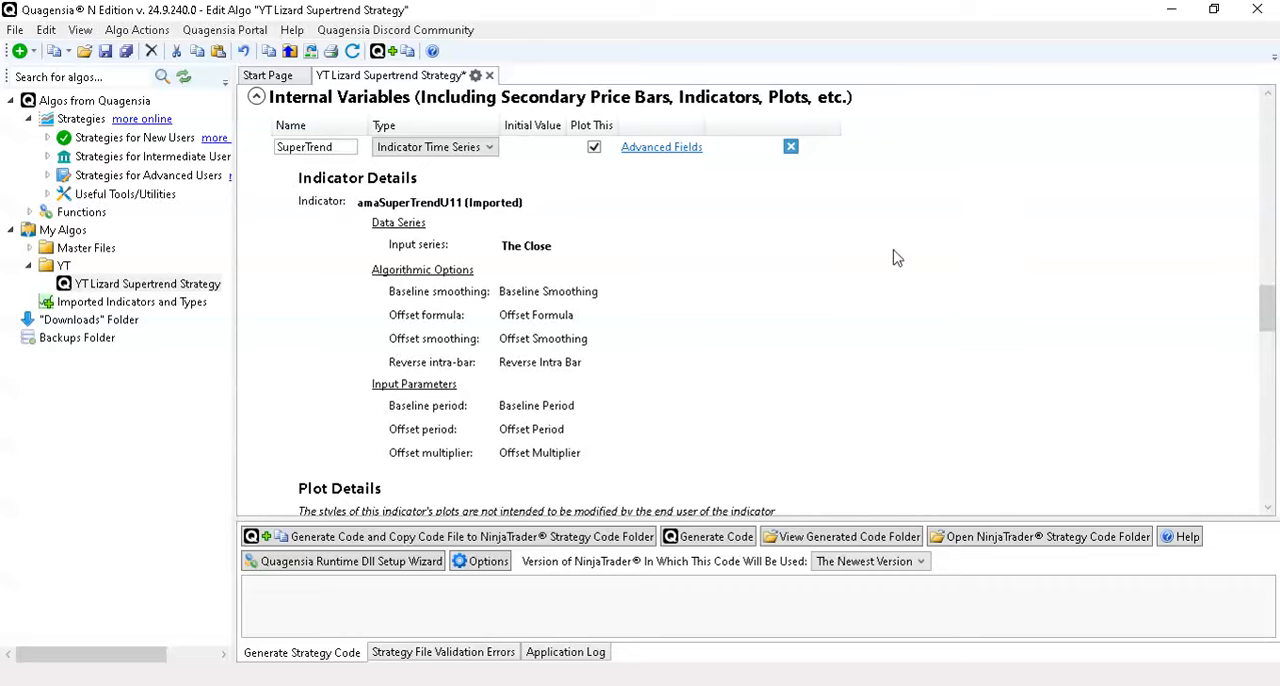
pyautogui.scroll(-10, 897, 258)
pyautogui.scroll(-15, 897, 258)
pyautogui.scroll(-6, 897, 258)
pyautogui.scroll(6, 897, 258)
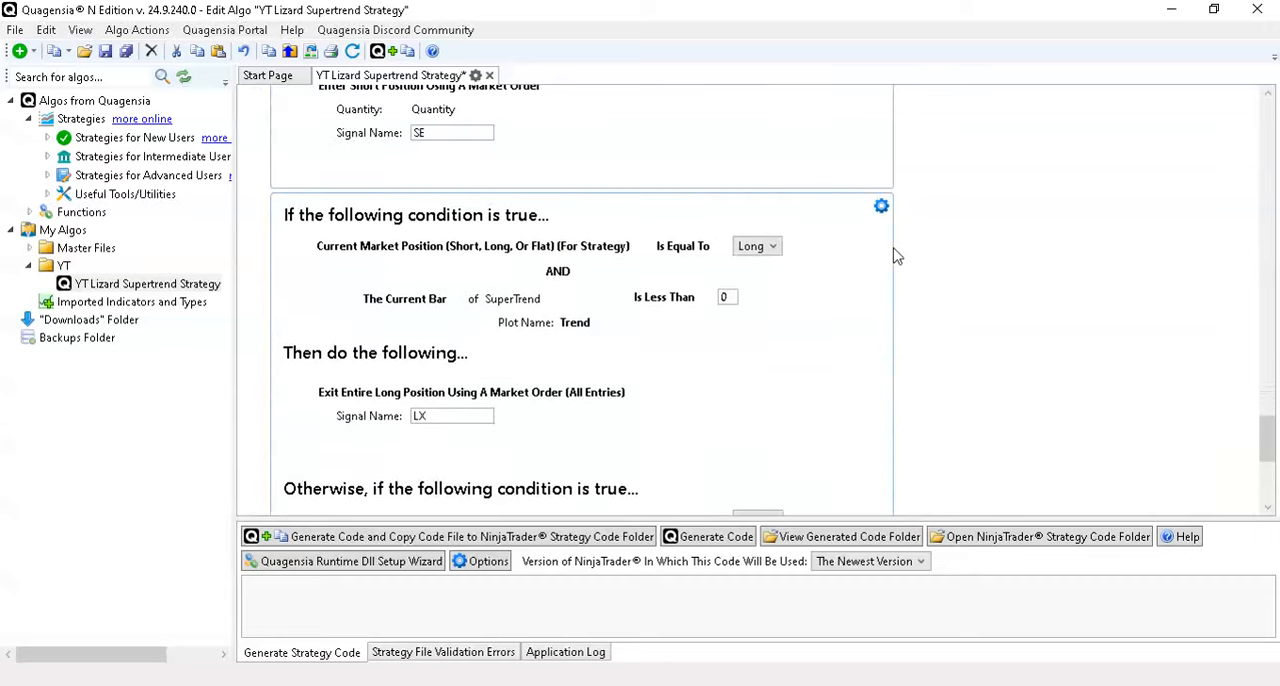
pyautogui.click(881, 207)
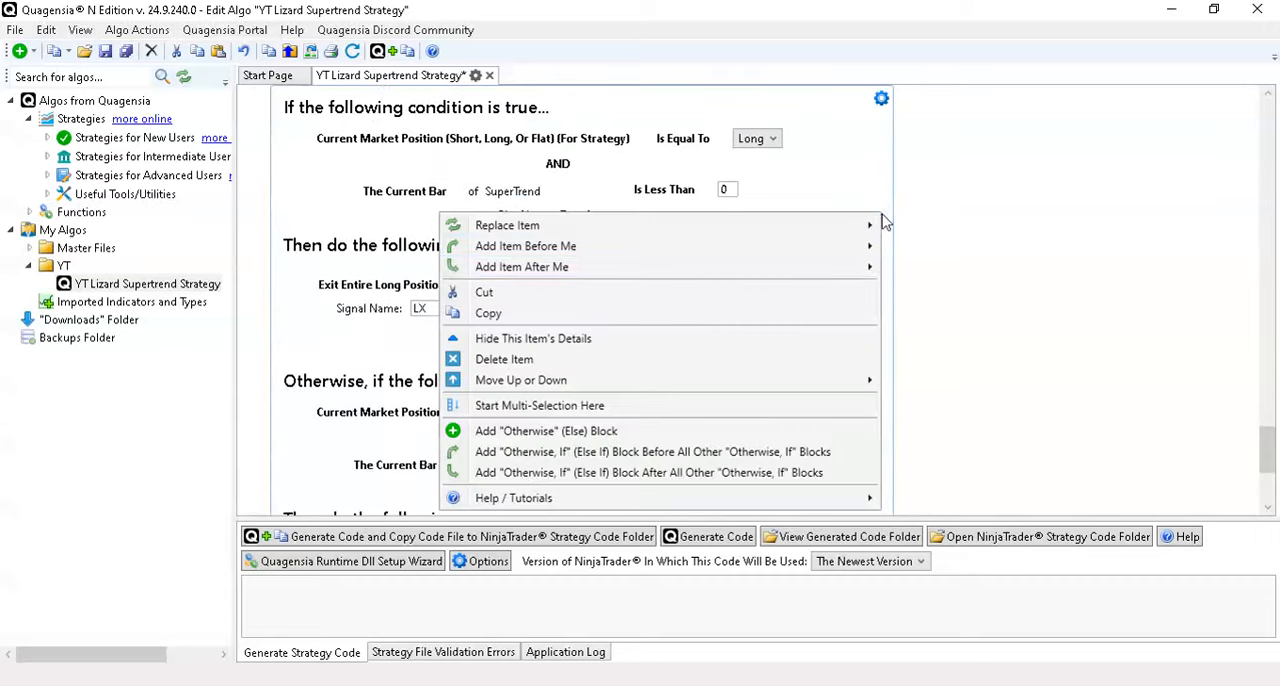
pyautogui.click(754, 339)
# - Search the functions for "comment" and add a Comment in Code action before the collapsed Conditional Trading Logic block
pyautogui.click(872, 379)
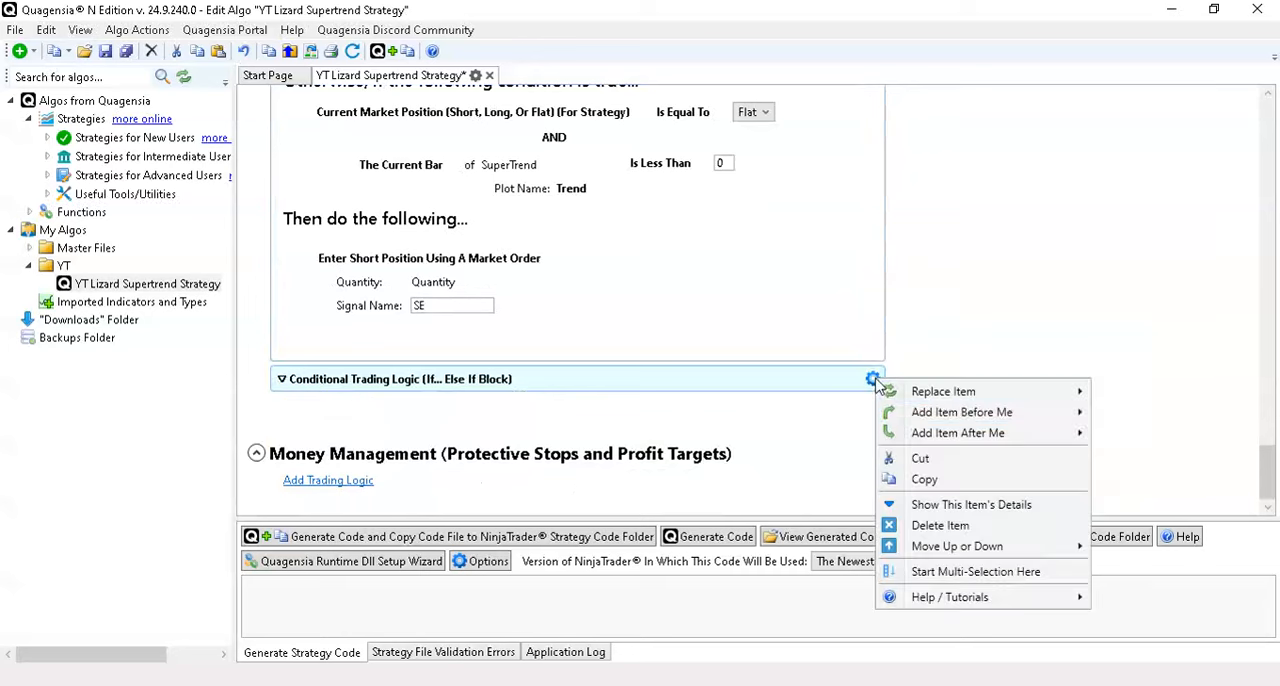
pyautogui.moveTo(975, 421)
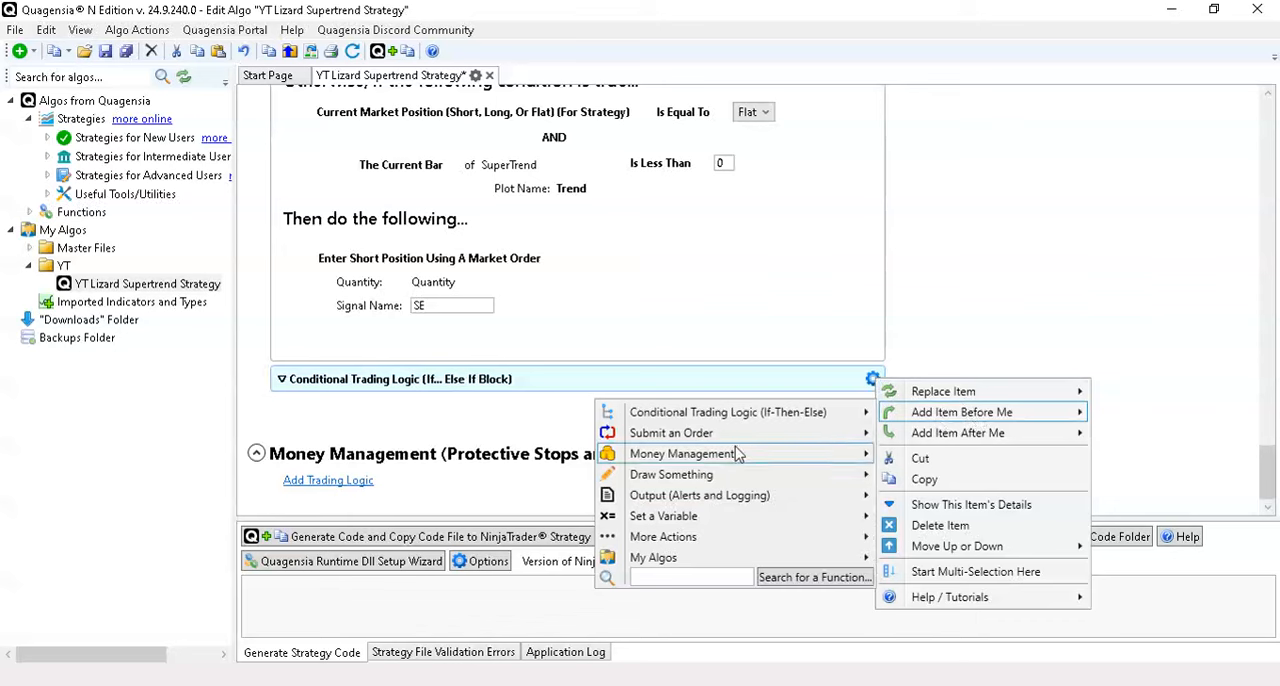
pyautogui.moveTo(730, 506)
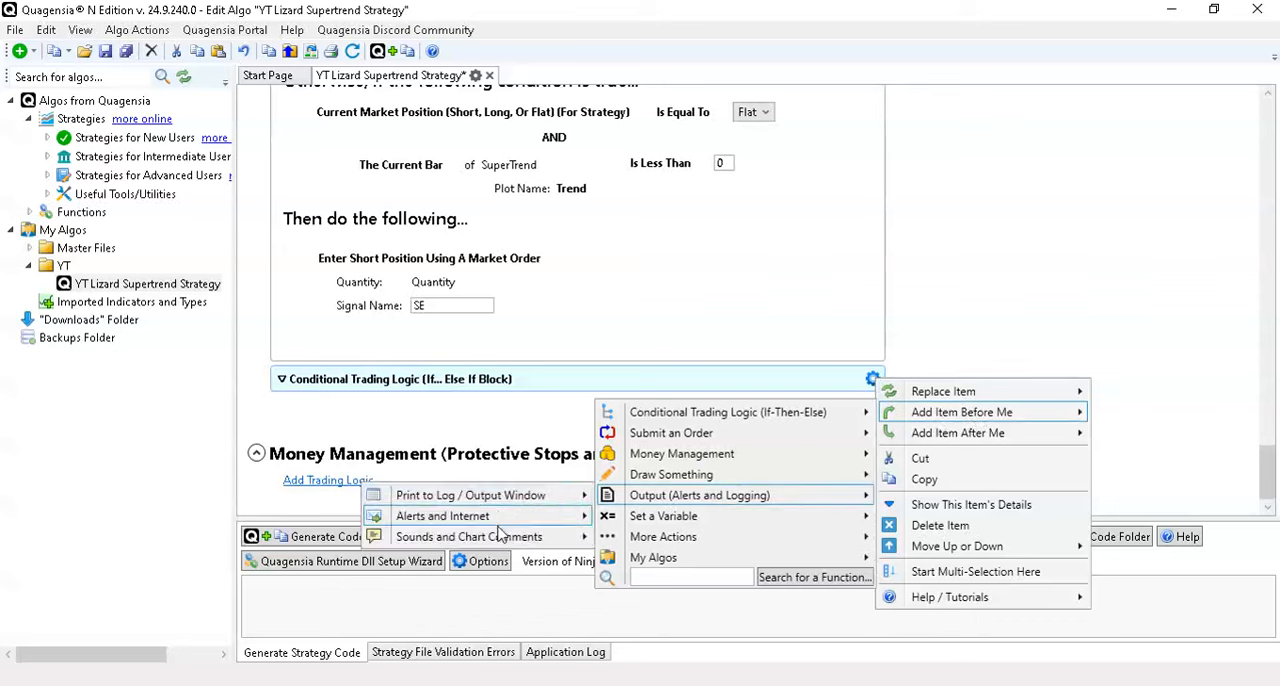
pyautogui.moveTo(497, 541)
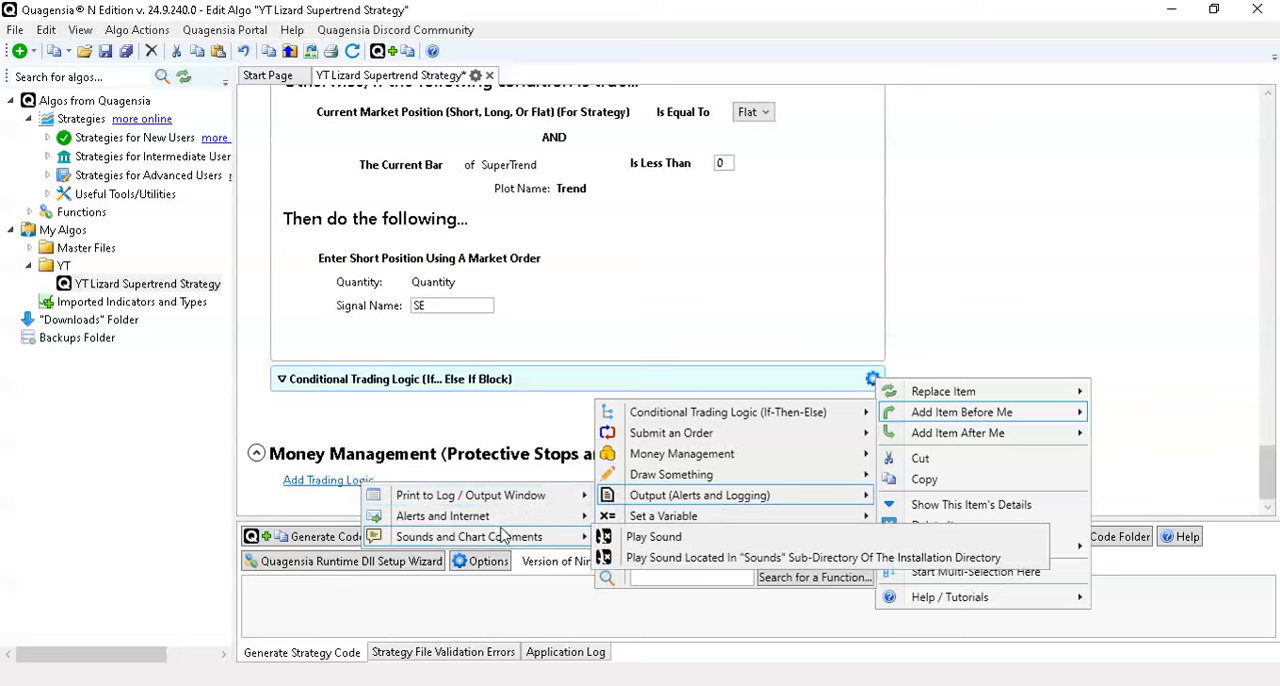
pyautogui.moveTo(519, 506)
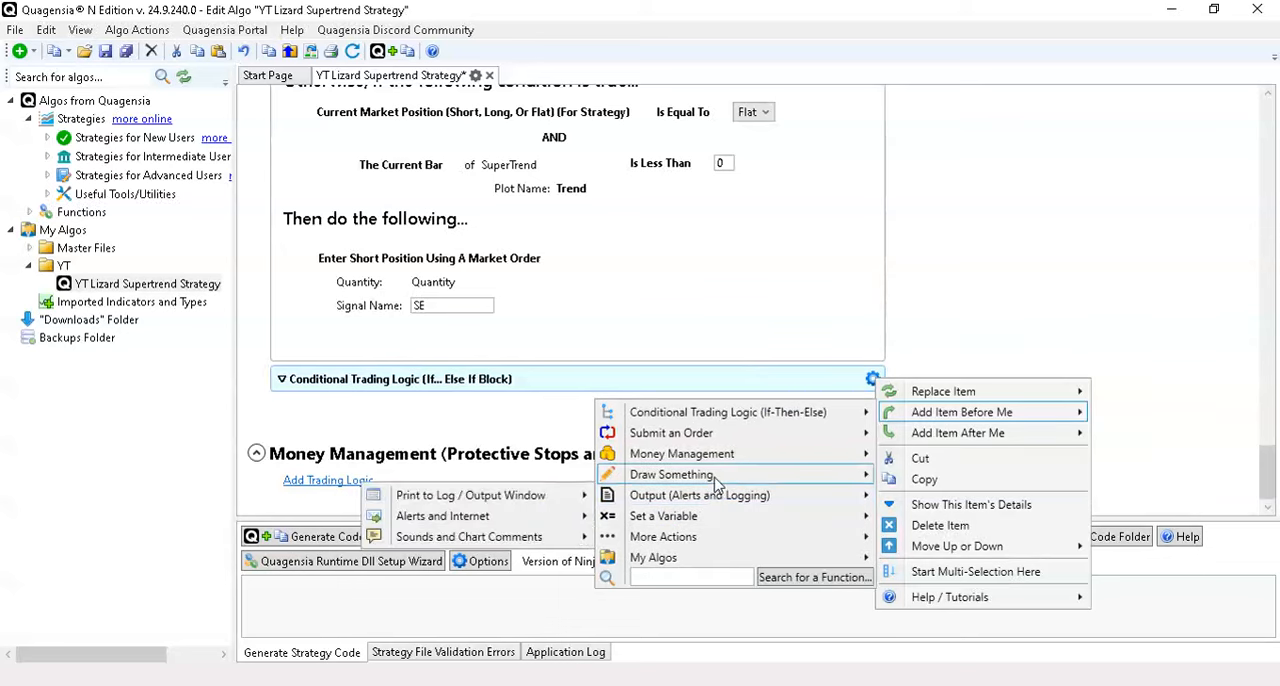
pyautogui.moveTo(720, 463)
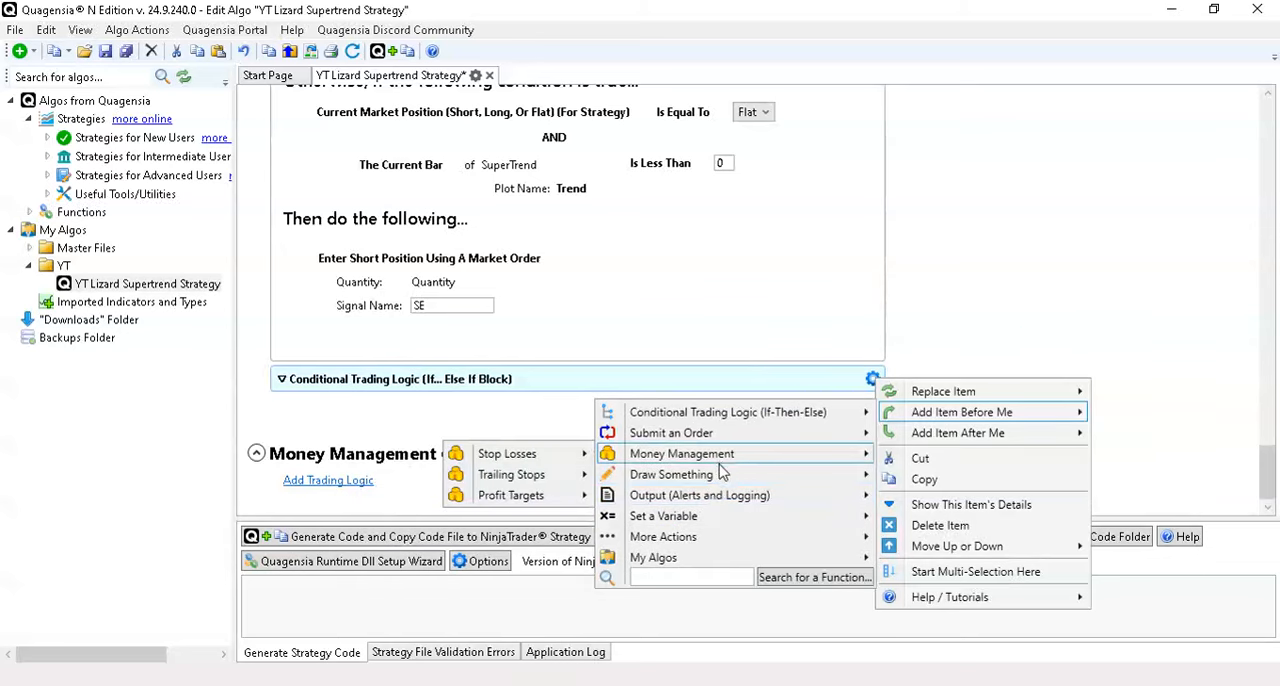
pyautogui.moveTo(712, 540)
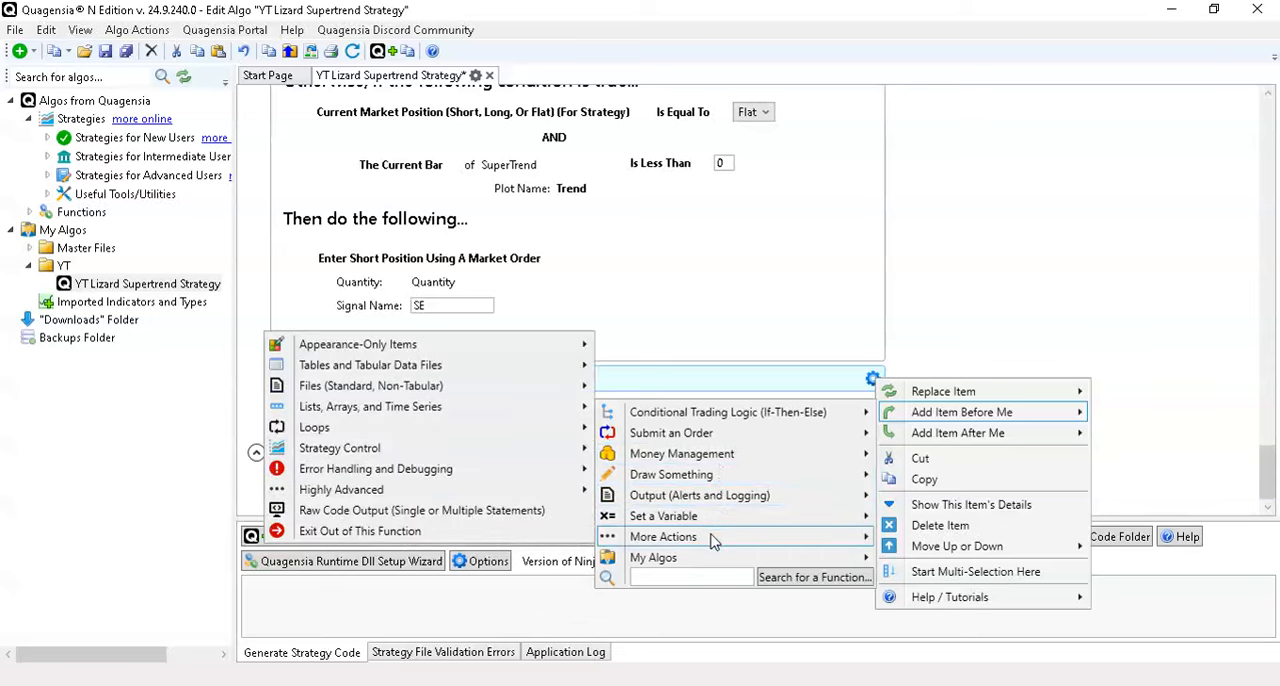
pyautogui.click(668, 575)
pyautogui.write('co')
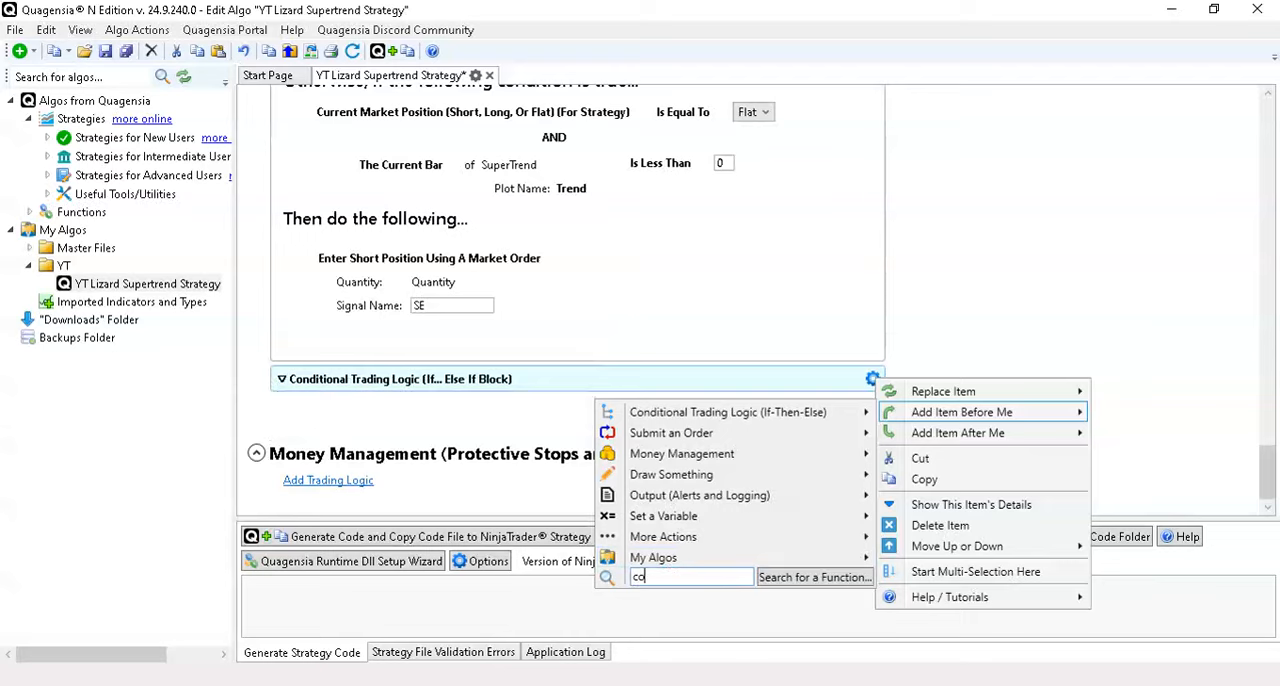
pyautogui.write('mment')
pyautogui.press('Return')
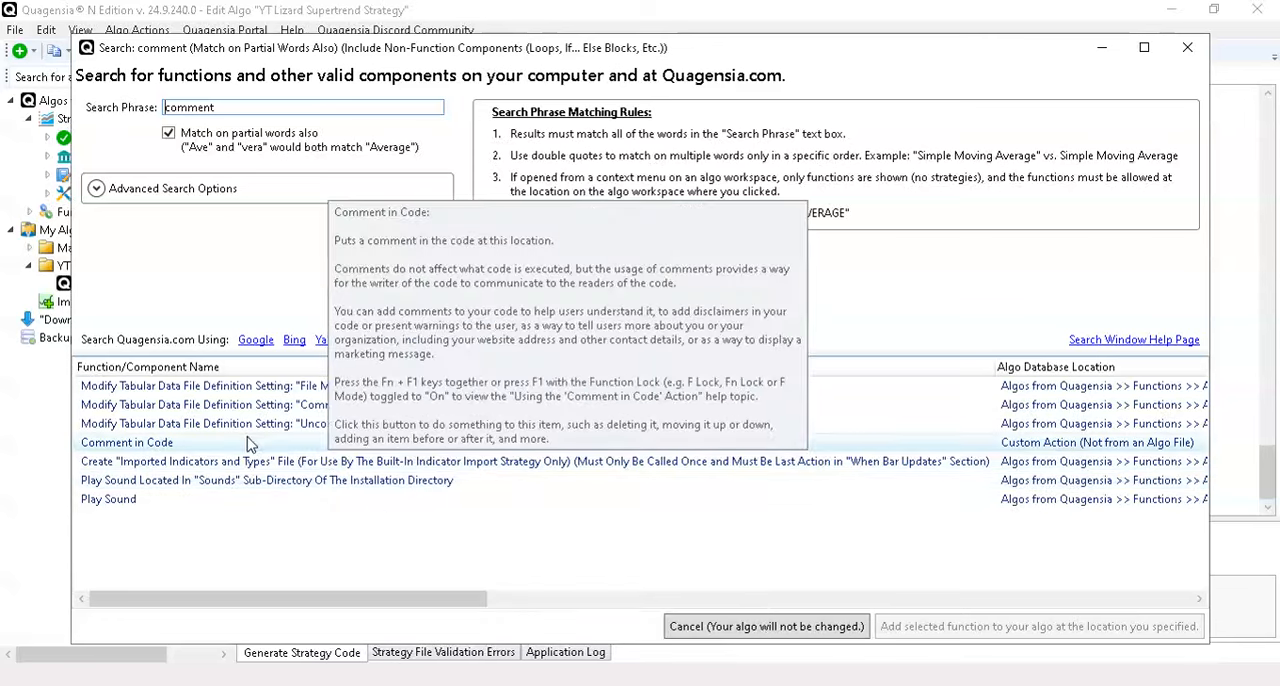
pyautogui.rightClick(250, 444)
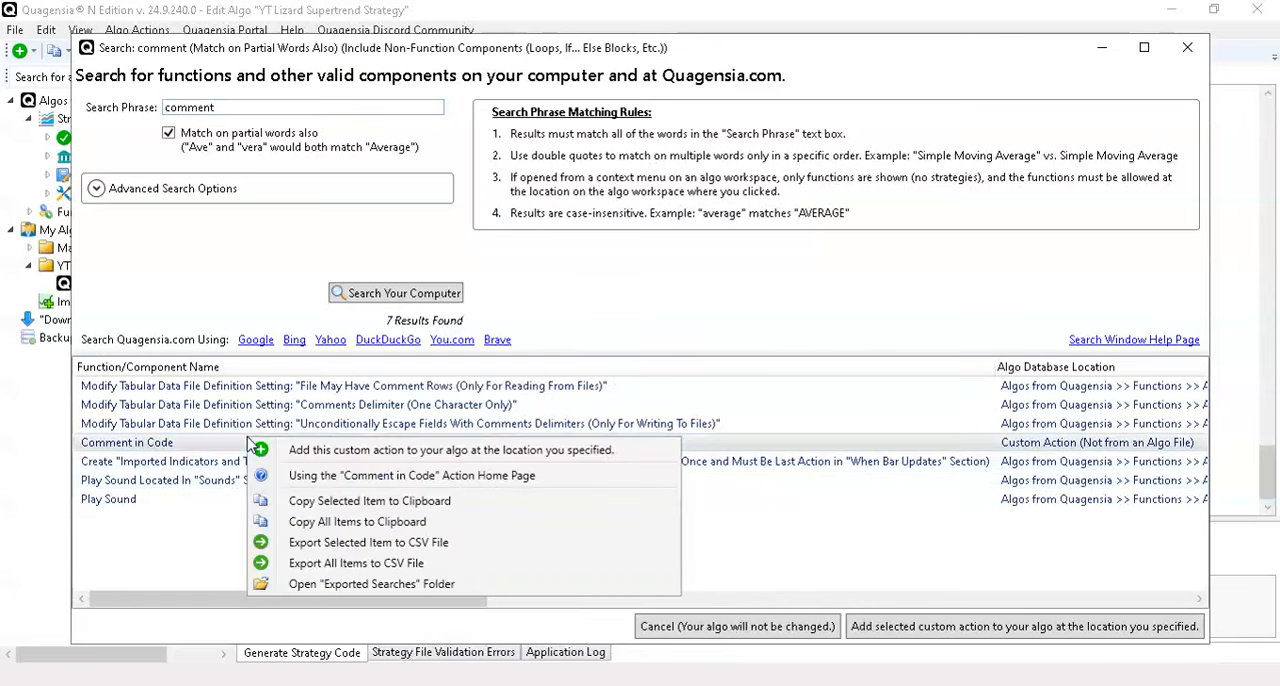
pyautogui.click(336, 453)
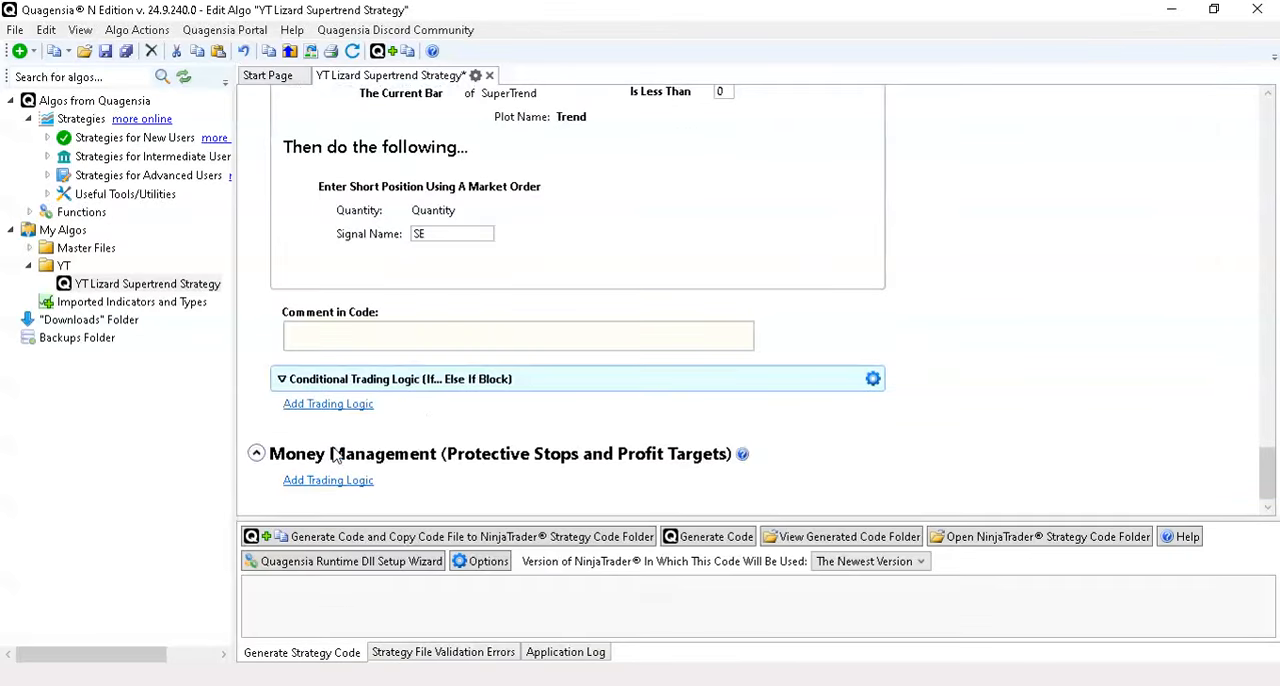
# - Write "Supertrend Hidden Exits" as the text of the new code comment above the collapsed exit block
pyautogui.click(584, 329)
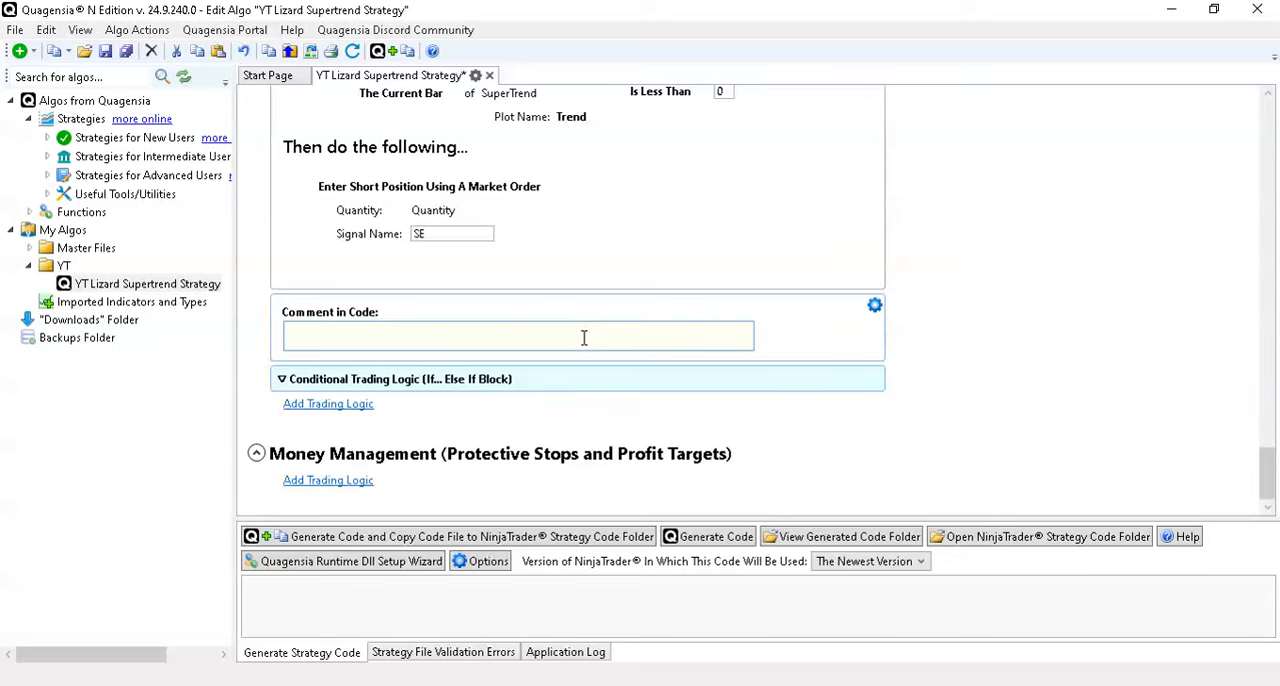
pyautogui.scroll(8, 590, 345)
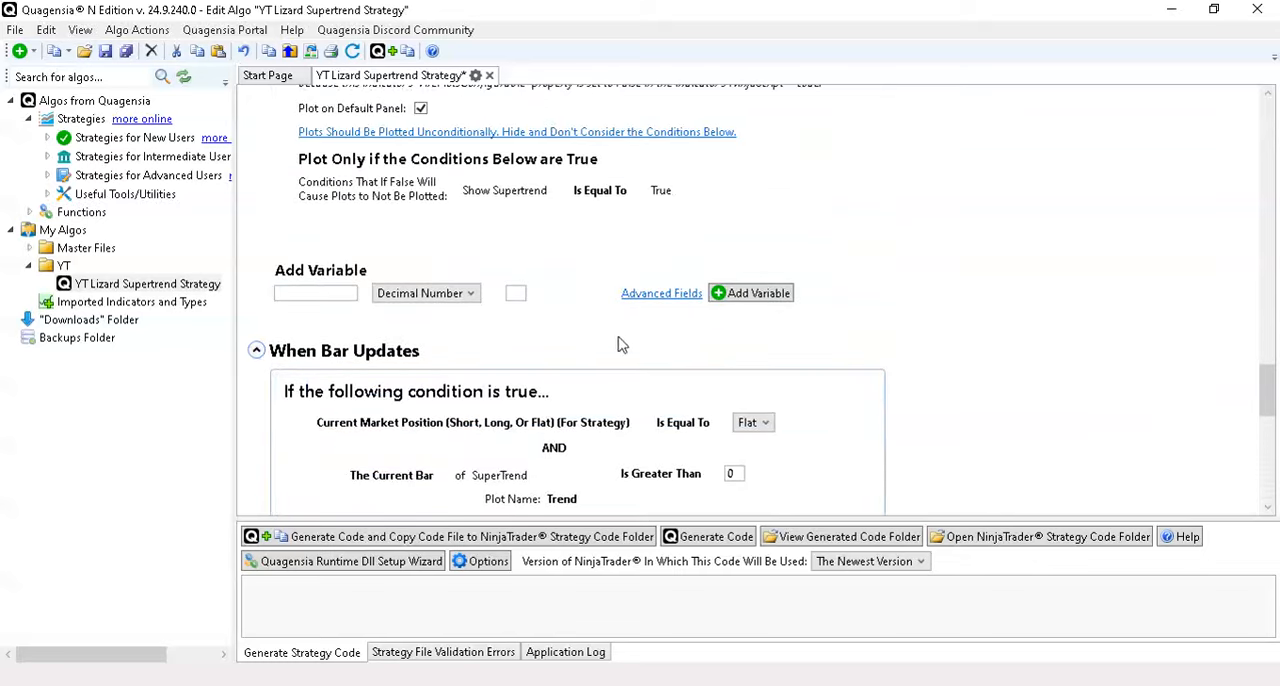
pyautogui.scroll(-8, 940, 443)
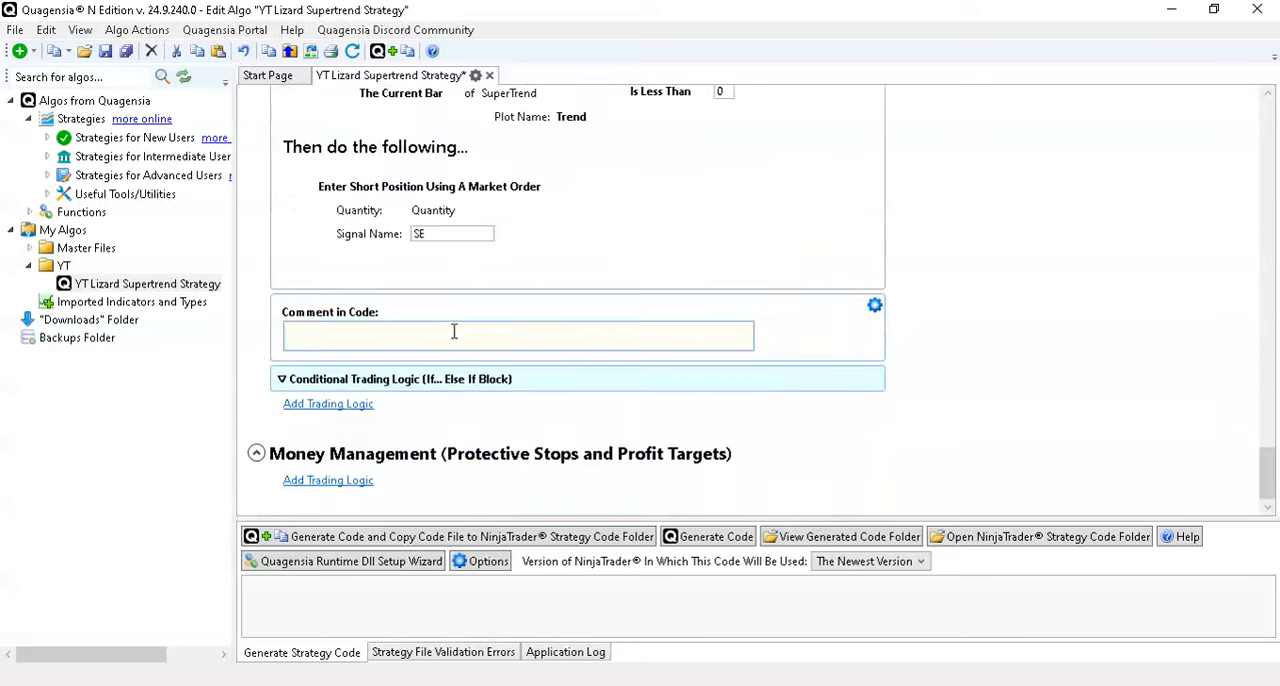
pyautogui.write('SUpertrend Hidden Exits')
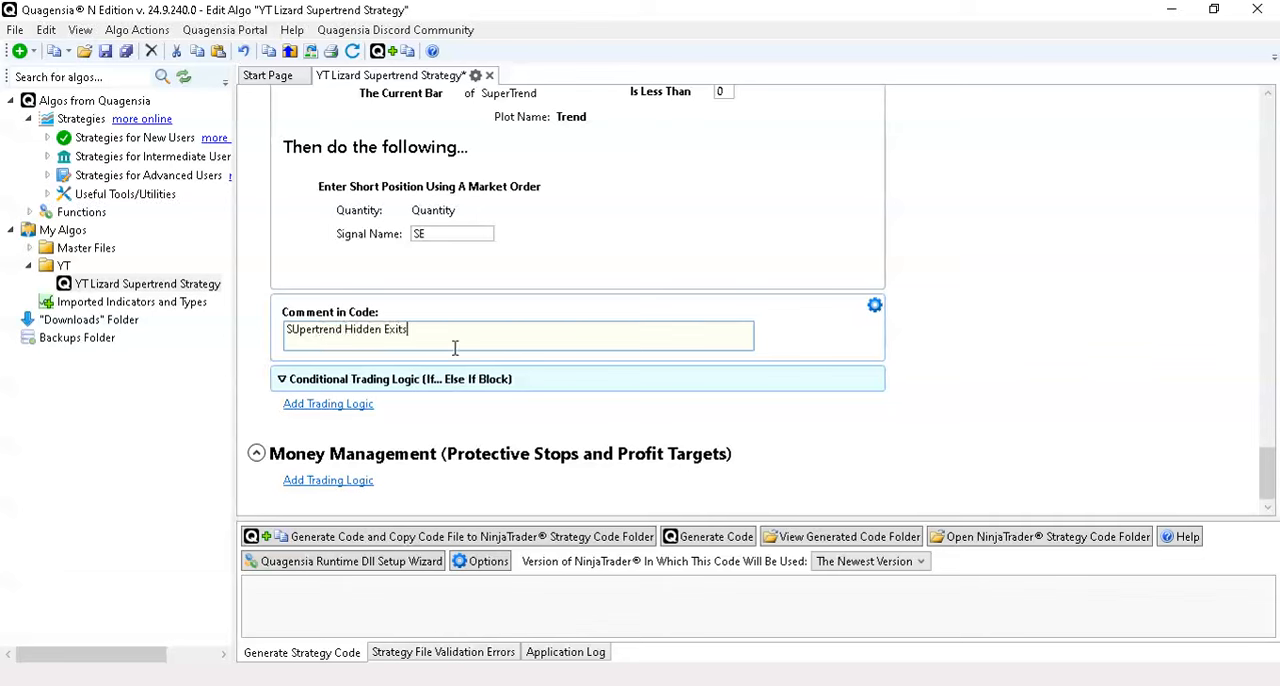
pyautogui.click(299, 332)
pyautogui.press('BackSpace')
pyautogui.write('u')
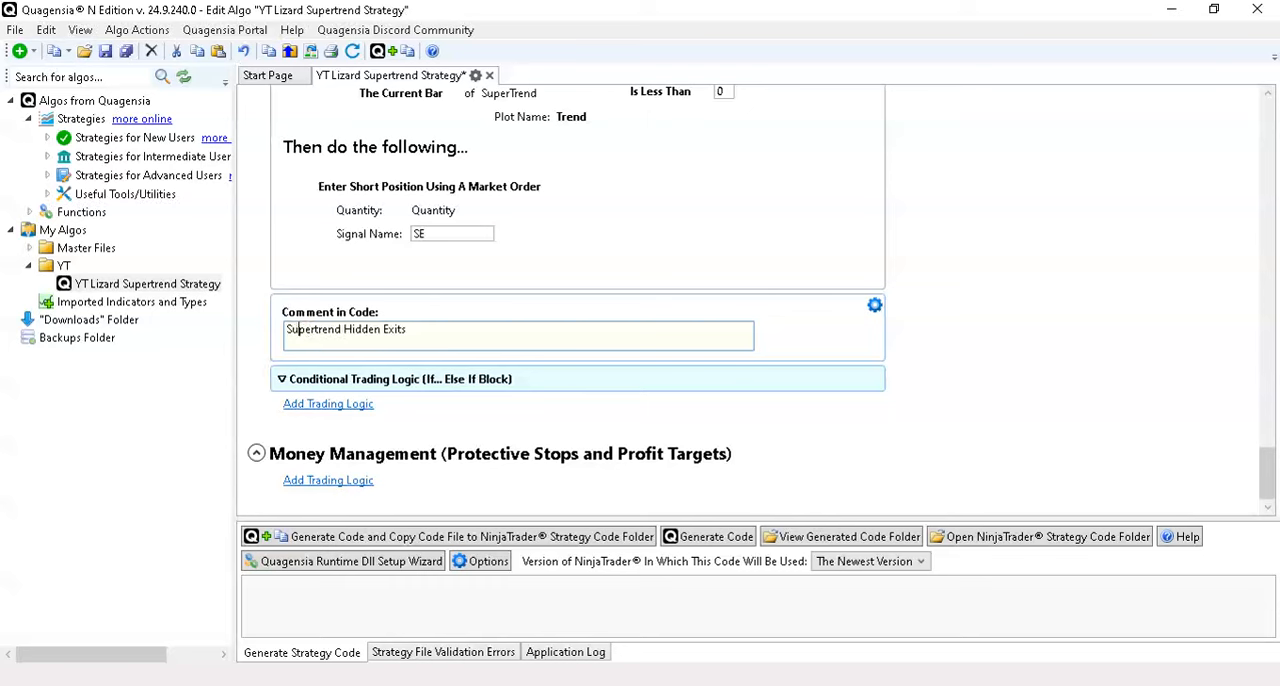
# - Show the collapsed exit block's details, check its long and short exit conditions, and hide the details again
pyautogui.rightClick(299, 379)
pyautogui.click(420, 503)
pyautogui.scroll(-5, 675, 428)
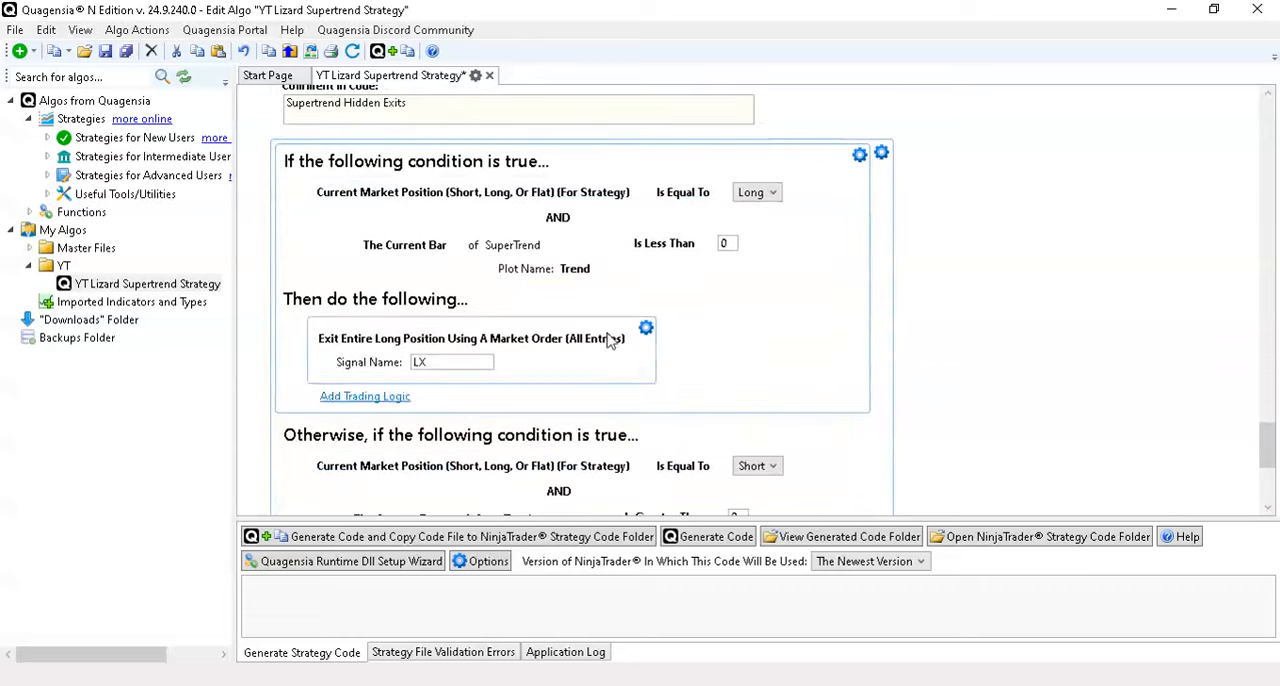
pyautogui.scroll(-3, 641, 343)
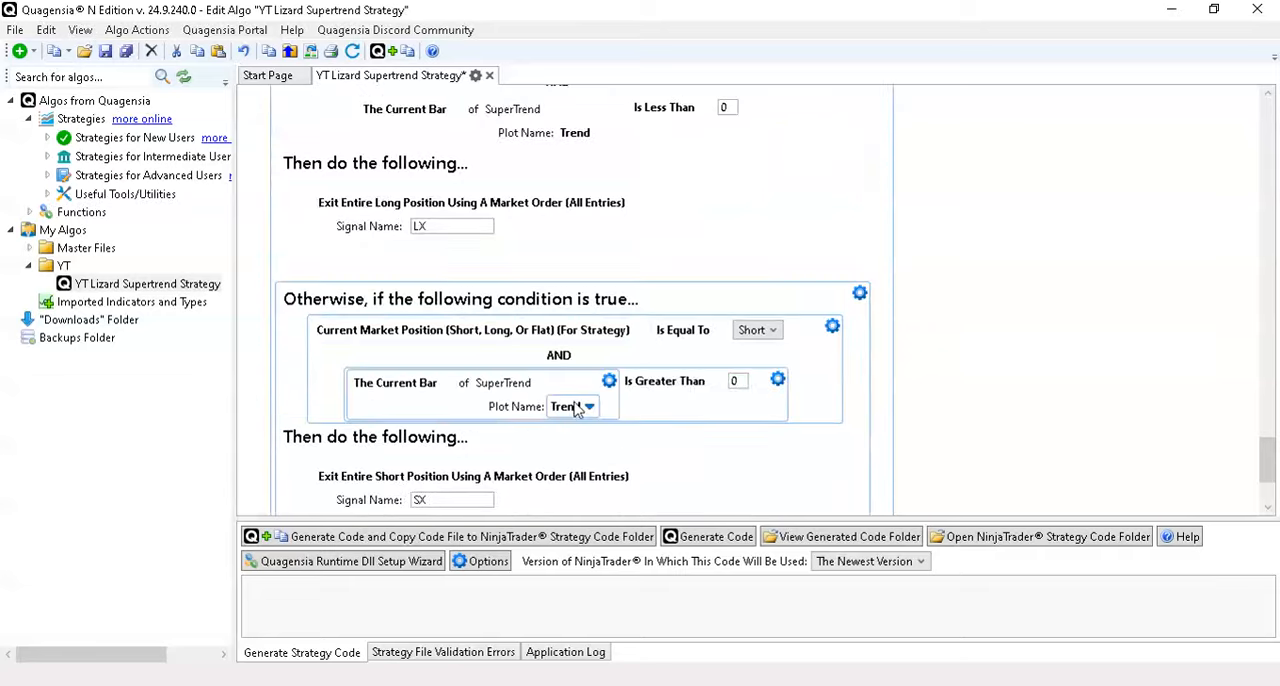
pyautogui.scroll(8, 575, 410)
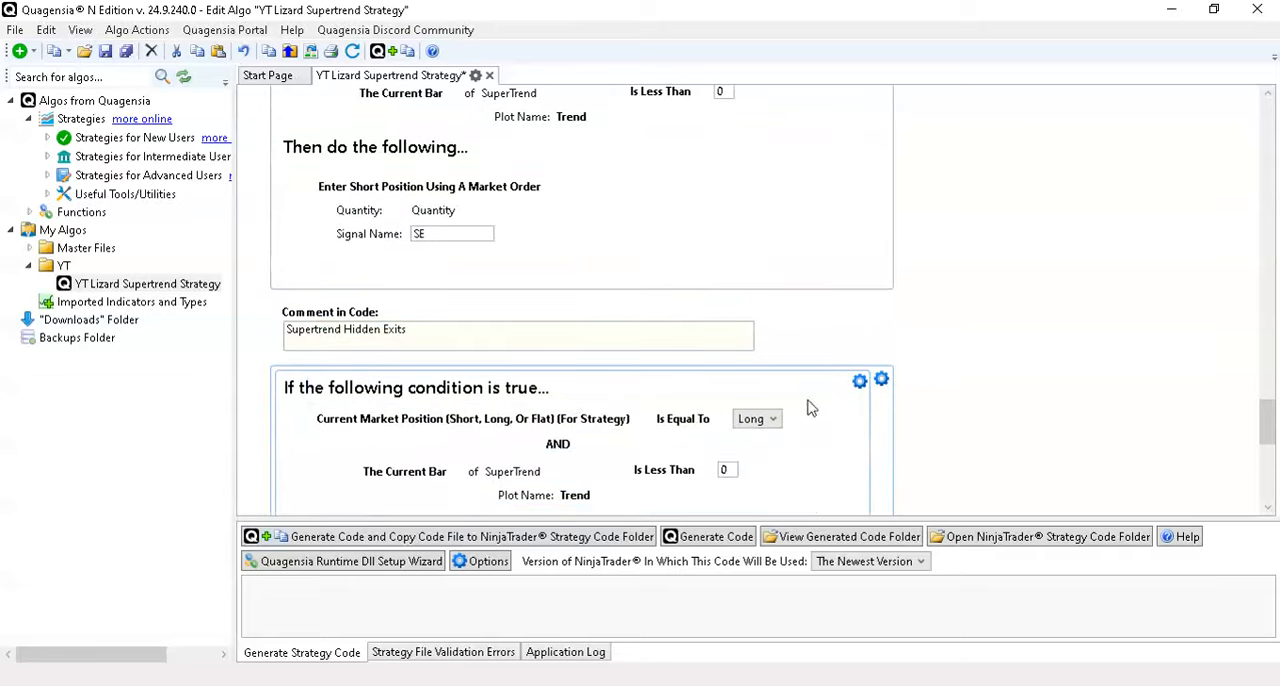
pyautogui.click(881, 379)
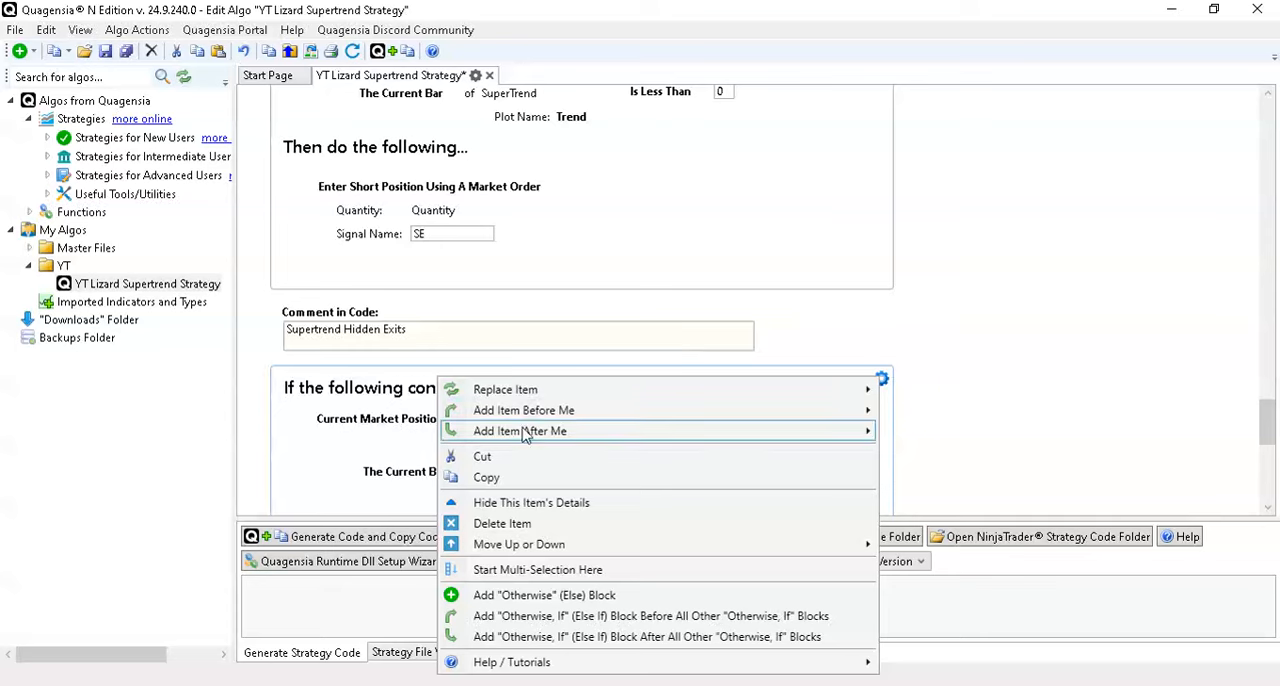
pyautogui.click(521, 505)
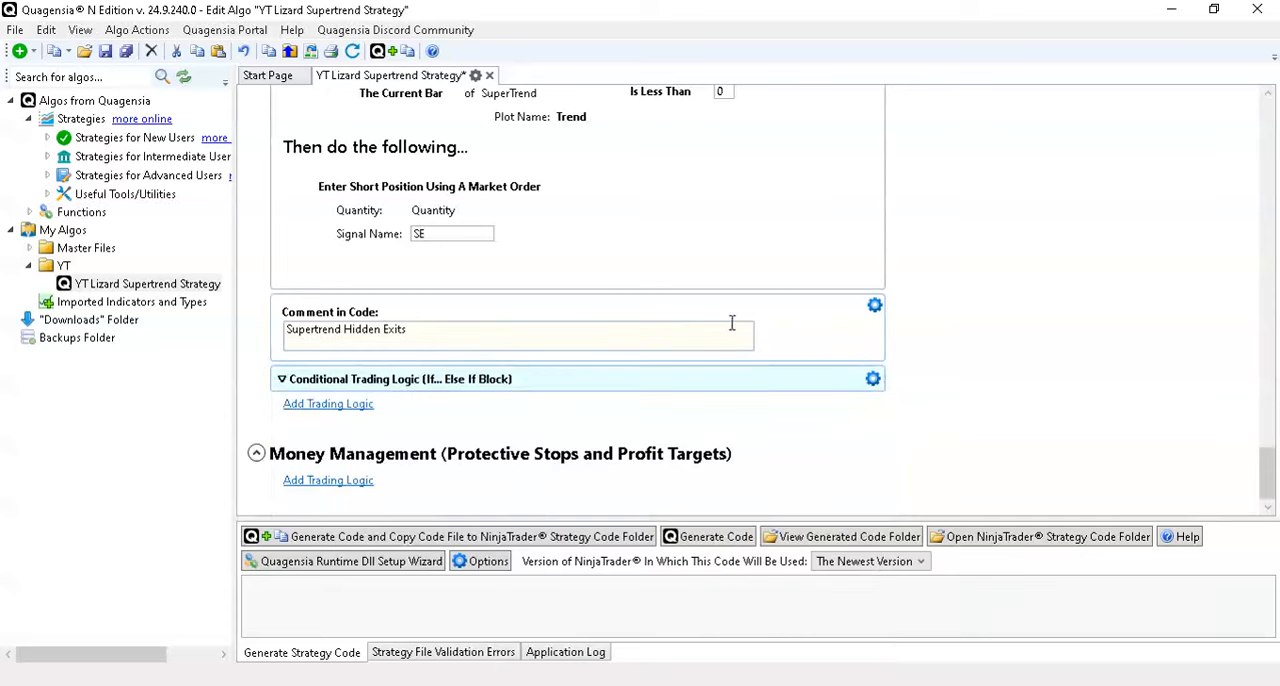
# - Examine the entry conditions and long market order in the first block of When Bar Updates
pyautogui.scroll(6, 757, 332)
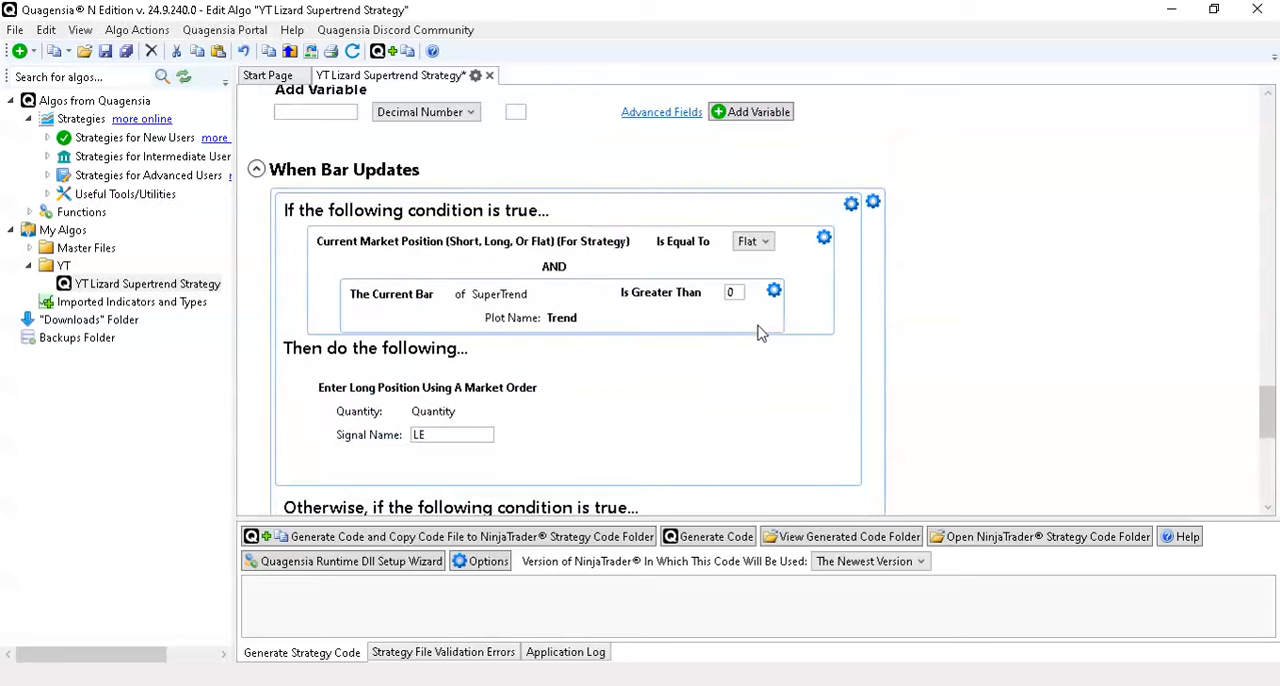
pyautogui.scroll(2, 723, 354)
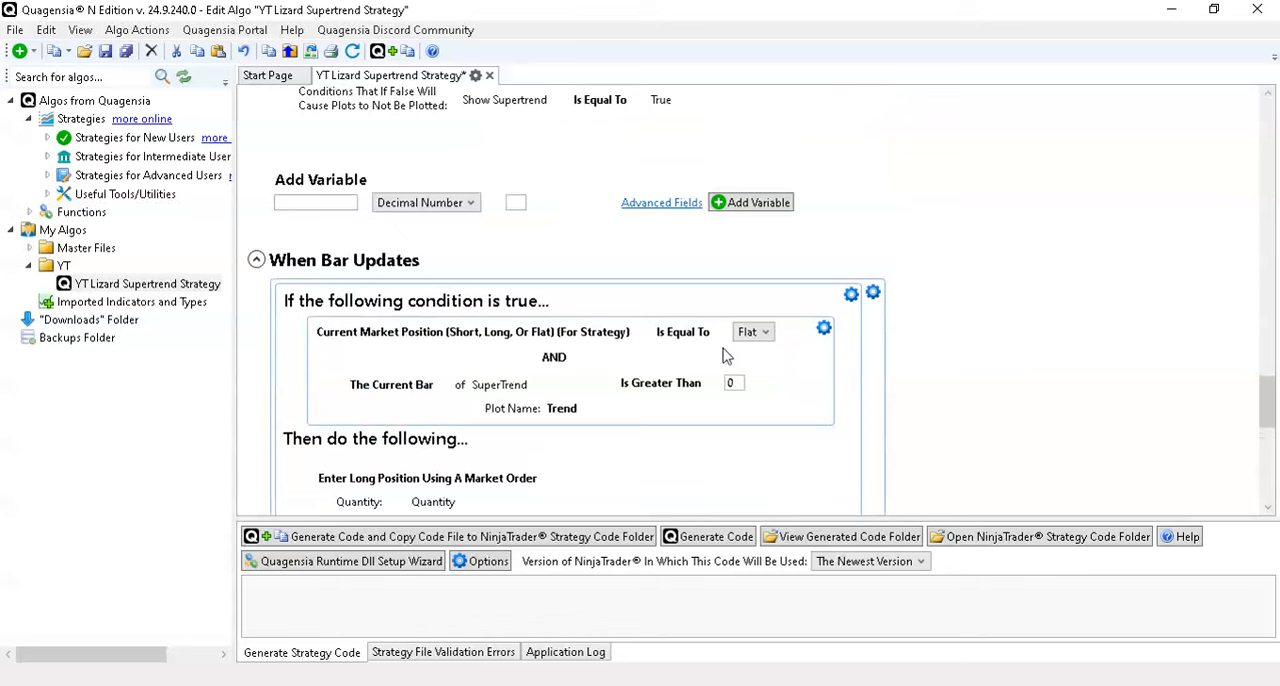
pyautogui.scroll(4, 1008, 351)
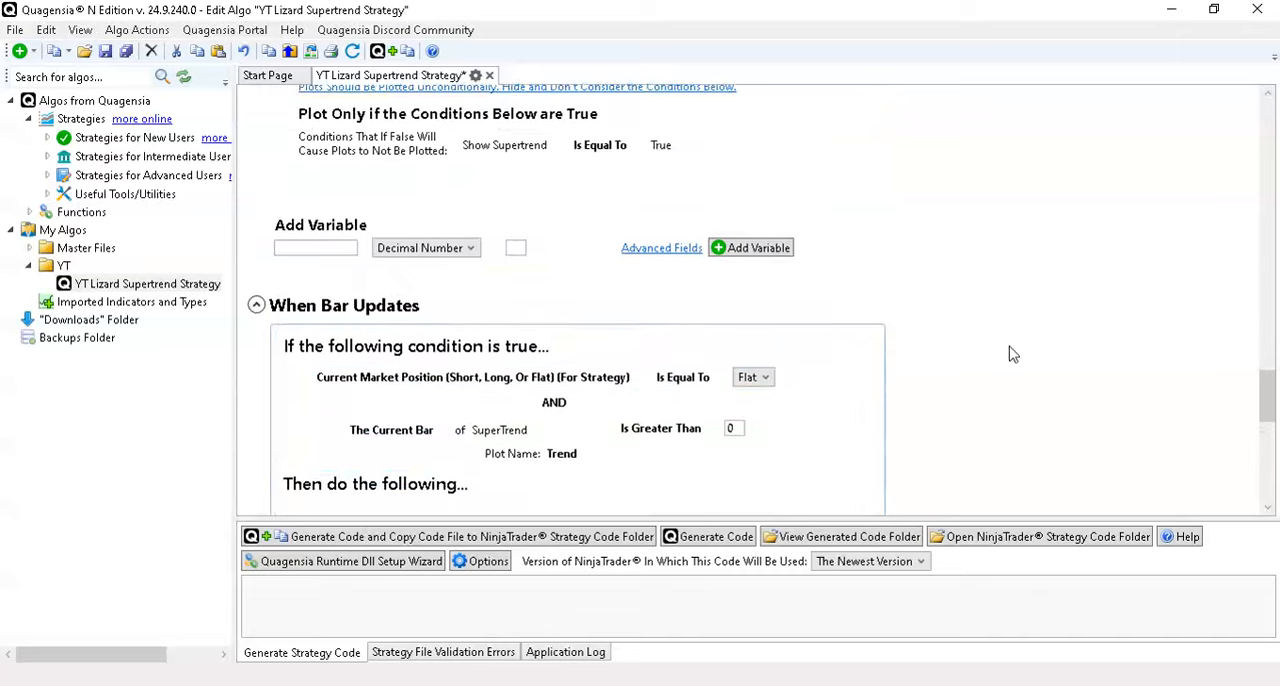
pyautogui.scroll(-3, 1010, 354)
pyautogui.scroll(-2, 1008, 354)
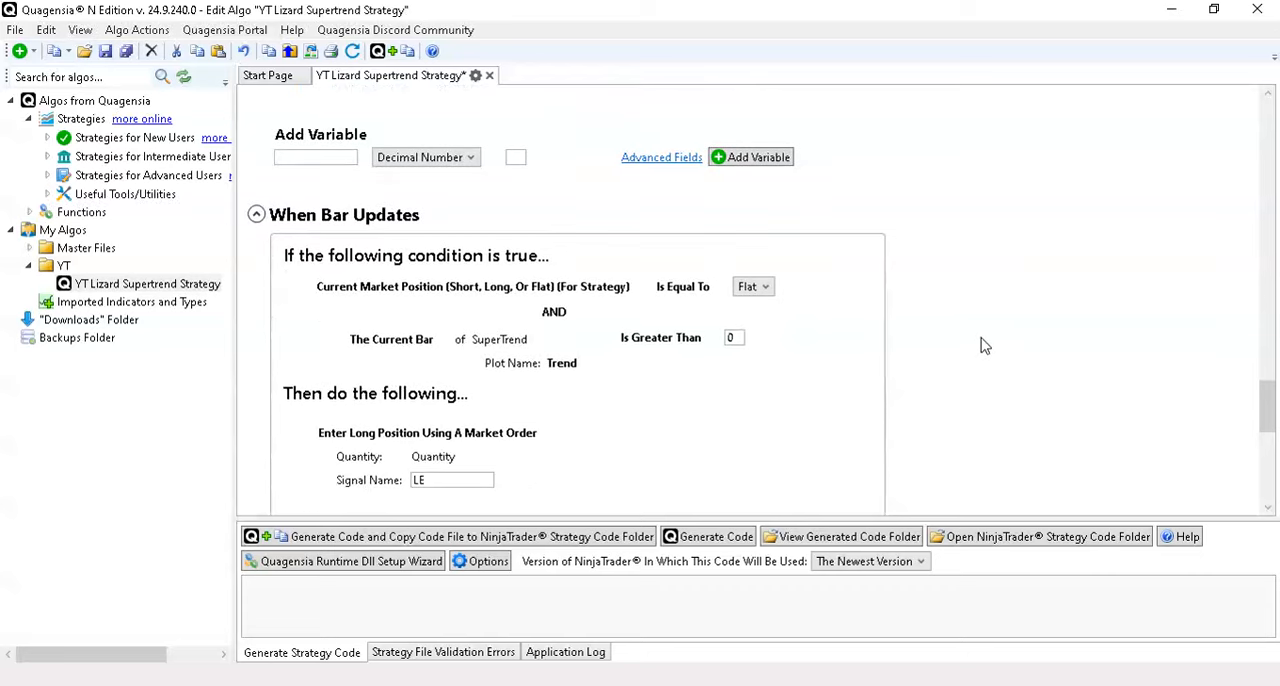
pyautogui.scroll(-3, 985, 345)
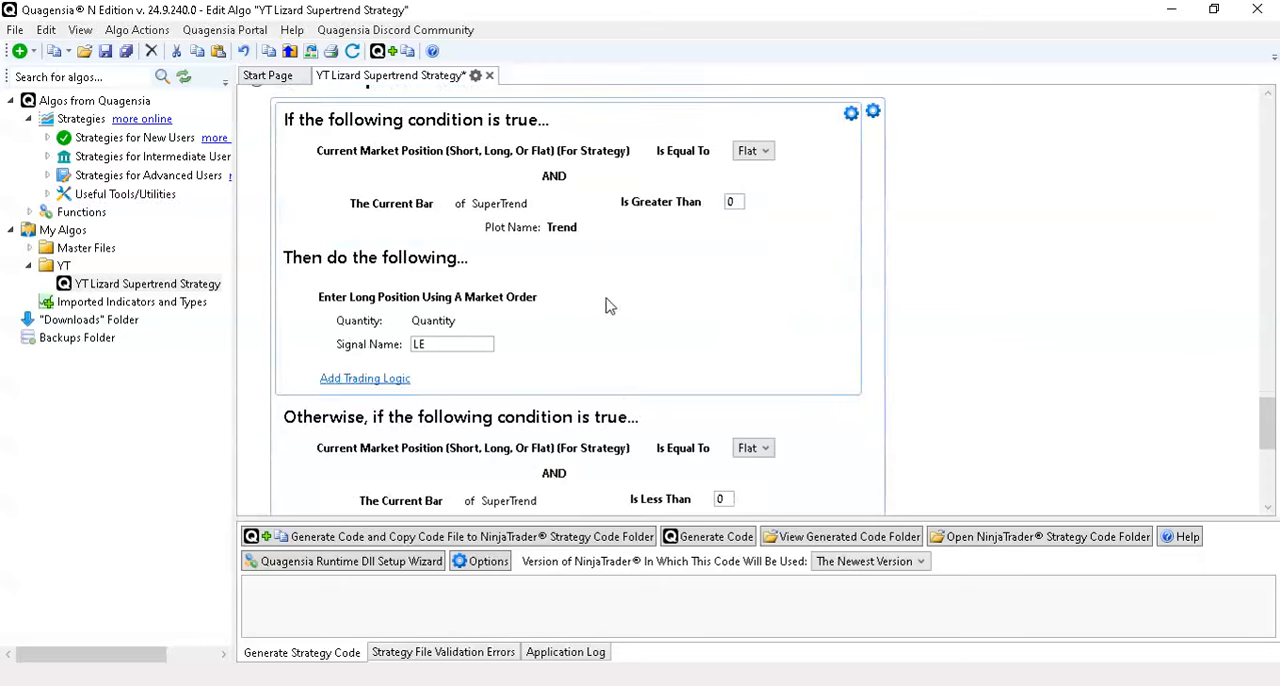
pyautogui.scroll(5, 1035, 318)
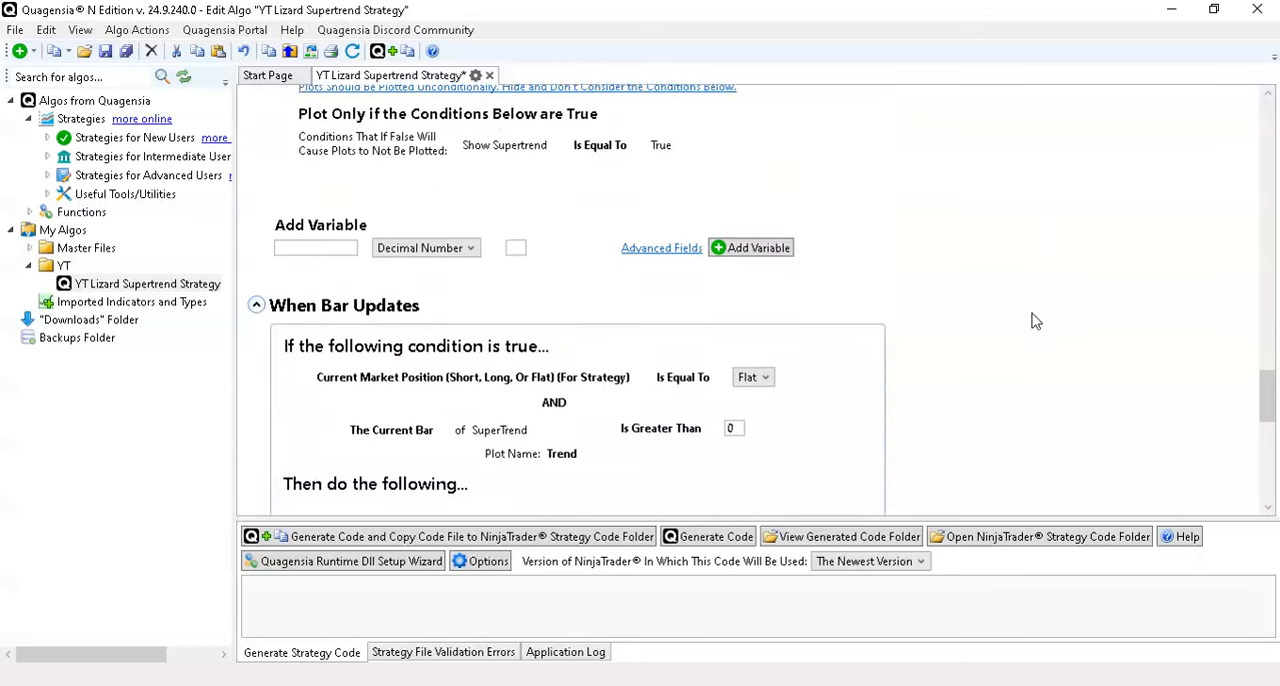
# - Add a Boolean (True or False) variable named "tradingHours:" with the value True
pyautogui.scroll(2, 1035, 321)
pyautogui.click(303, 337)
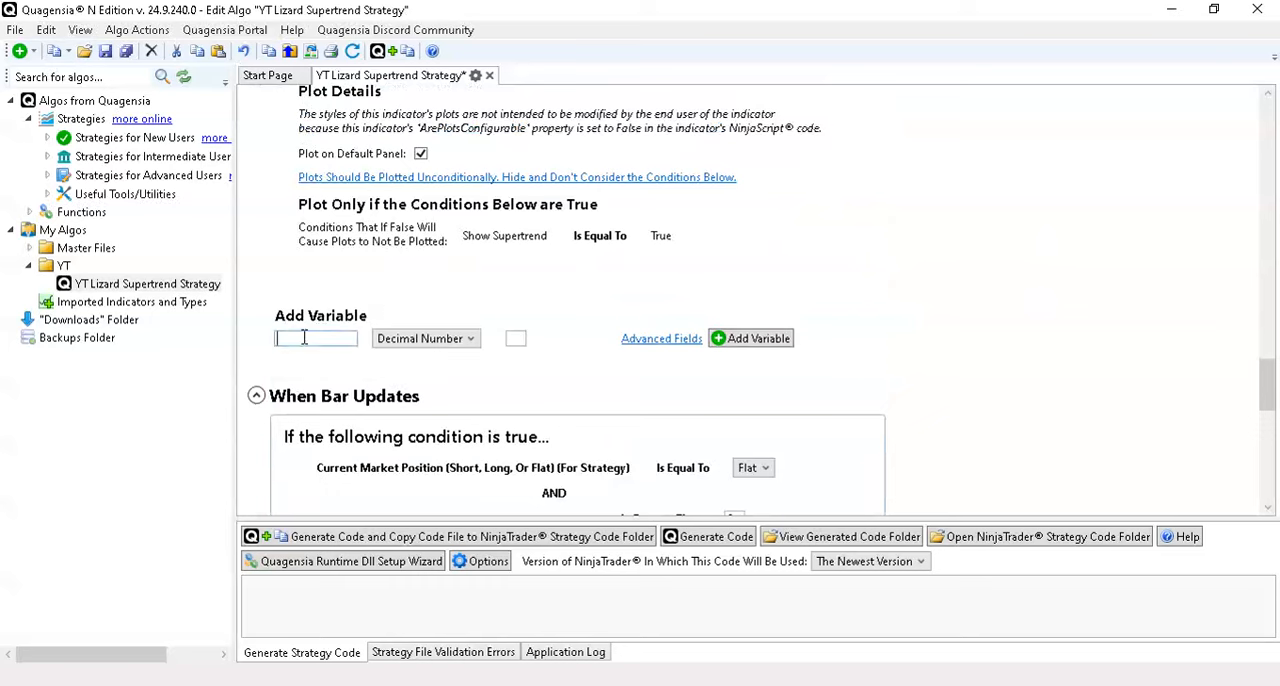
pyautogui.write('tradingHours')
pyautogui.click(425, 338)
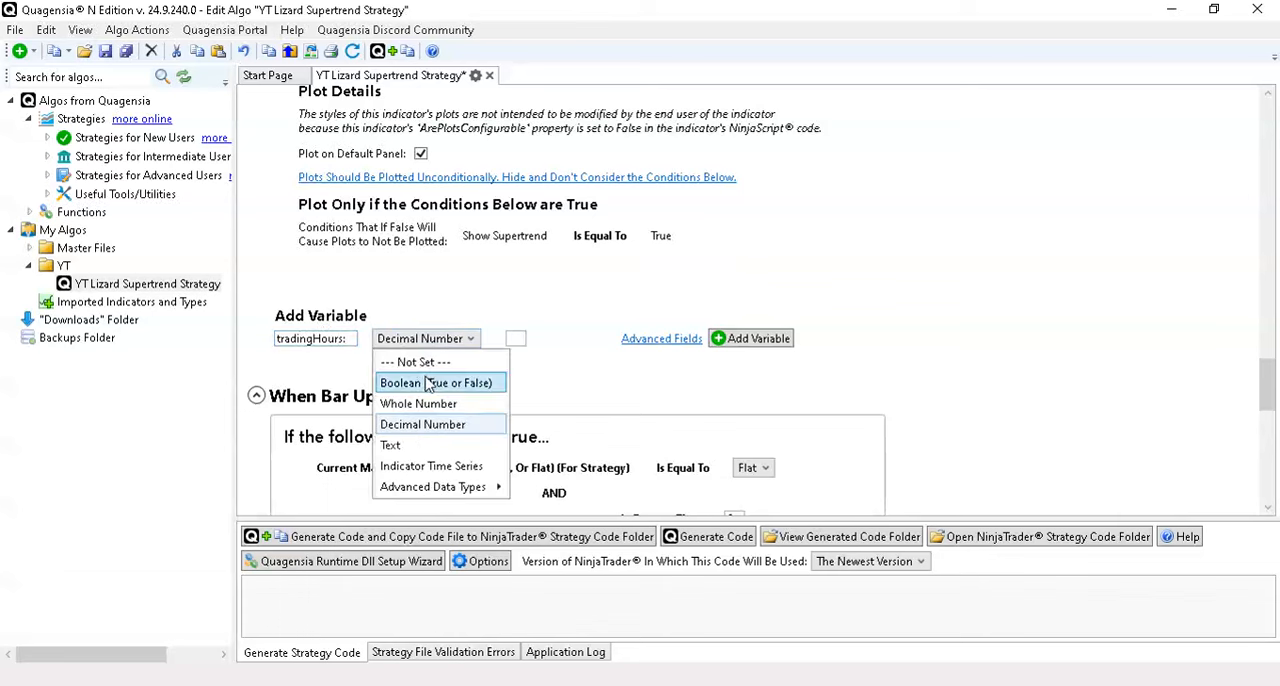
pyautogui.click(420, 380)
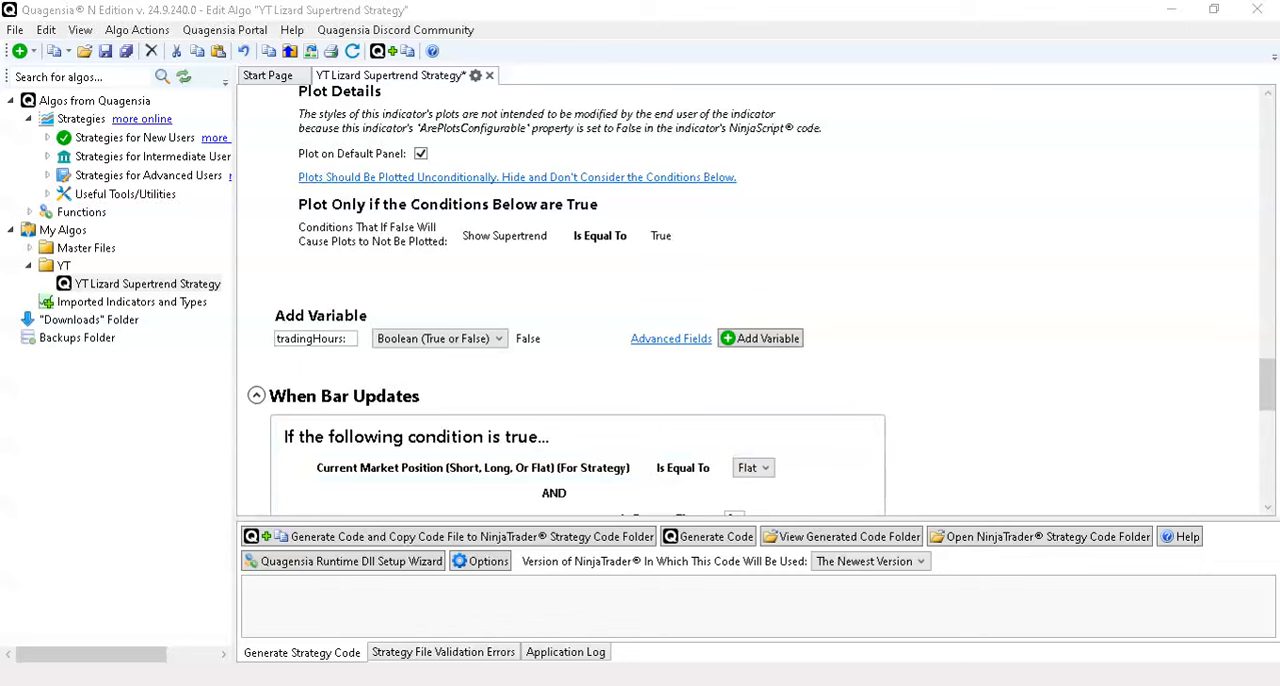
pyautogui.click(527, 338)
pyautogui.click(770, 339)
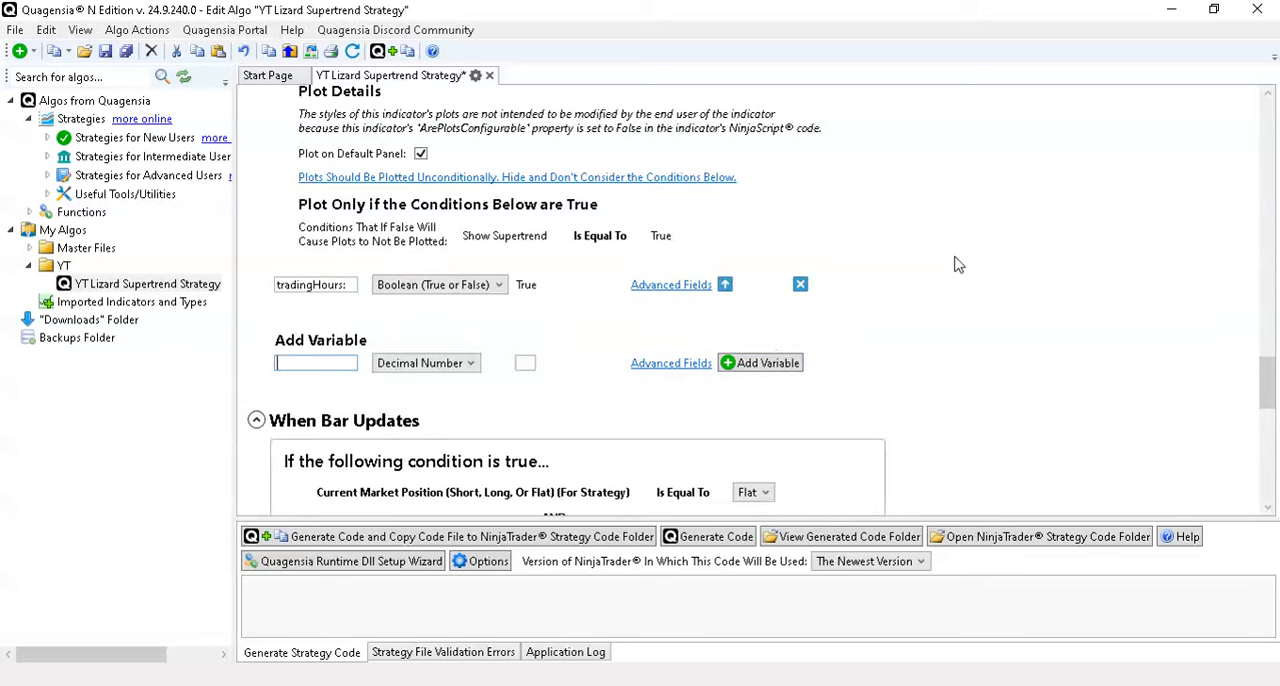
# - Add a Conditional Trading Logic (If Block) before the entry block that starts with market position equal to Flat
pyautogui.scroll(-3, 955, 263)
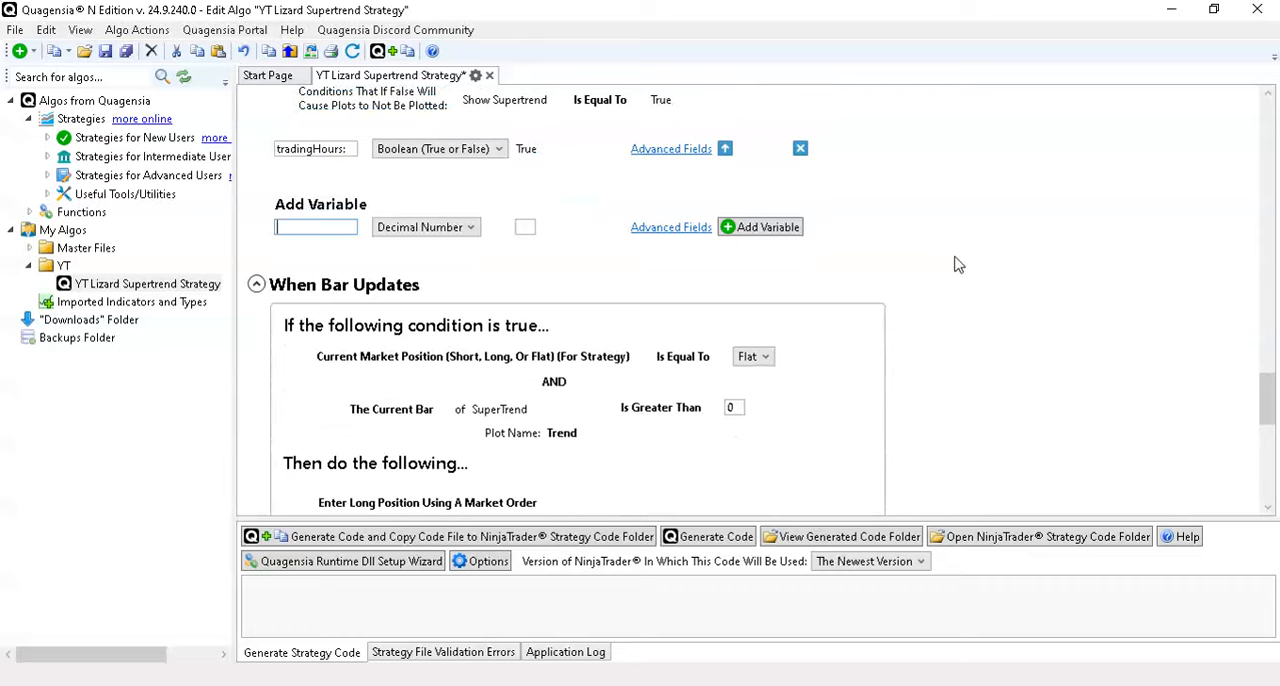
pyautogui.scroll(-1, 955, 263)
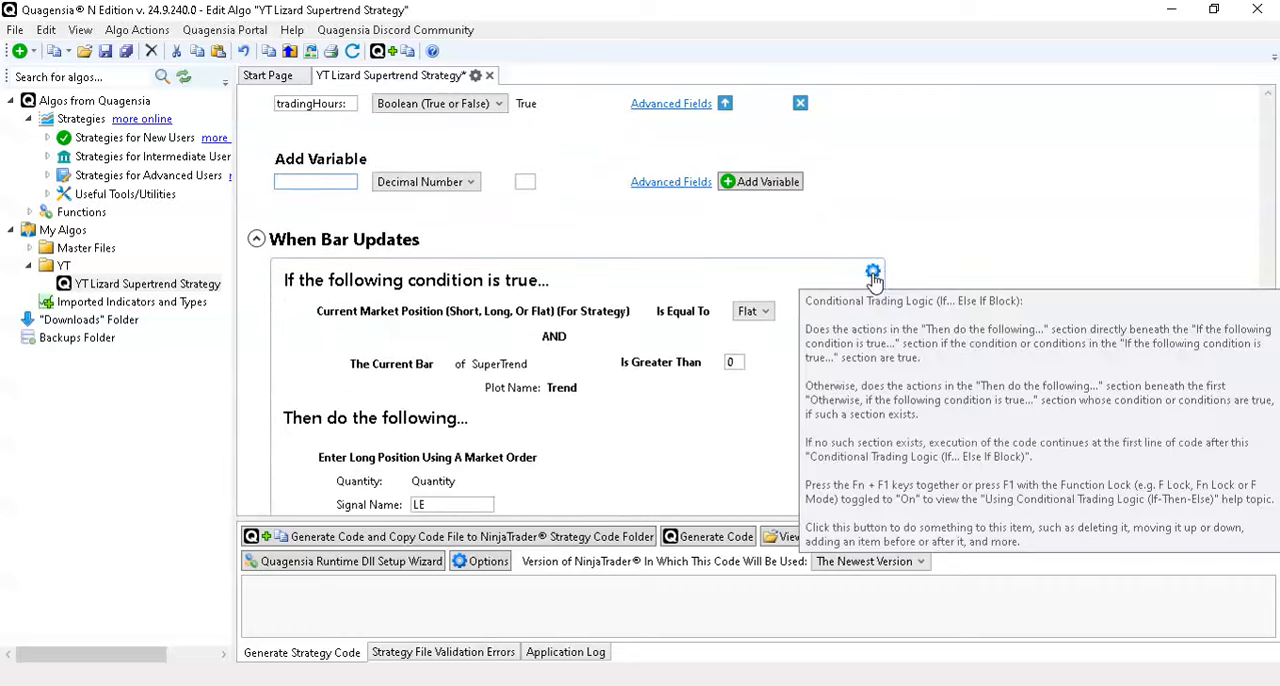
pyautogui.click(873, 274)
pyautogui.moveTo(744, 332)
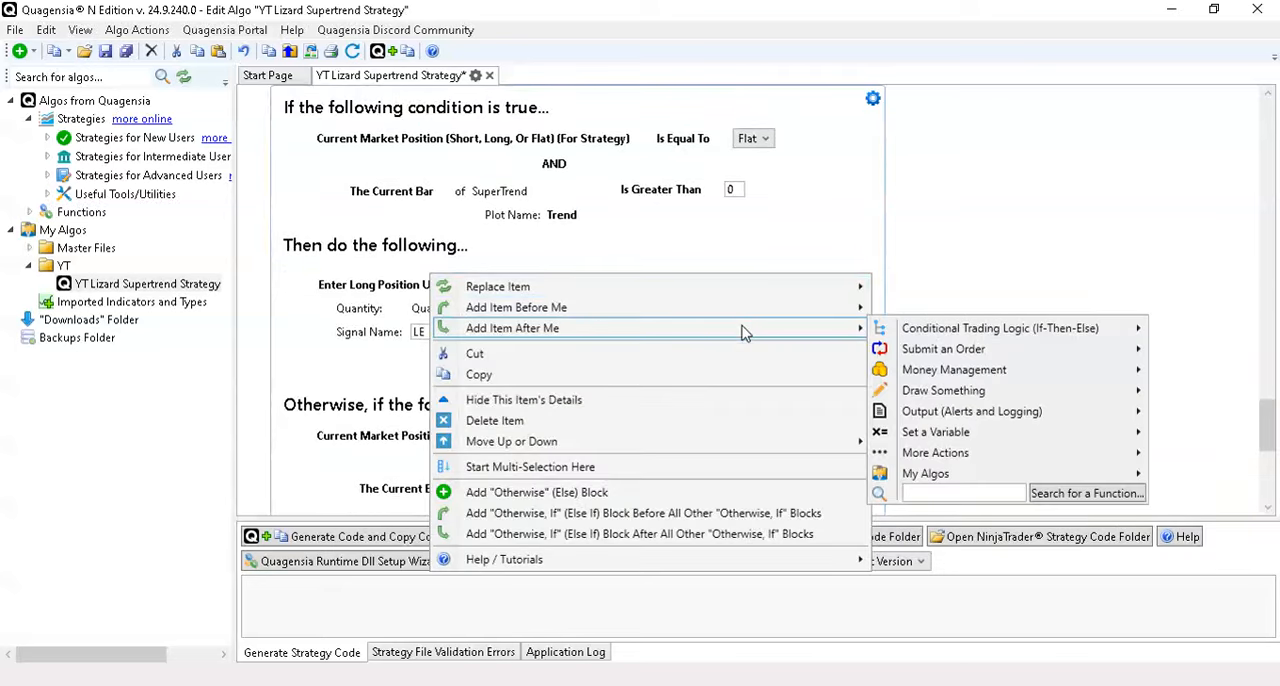
pyautogui.moveTo(968, 332)
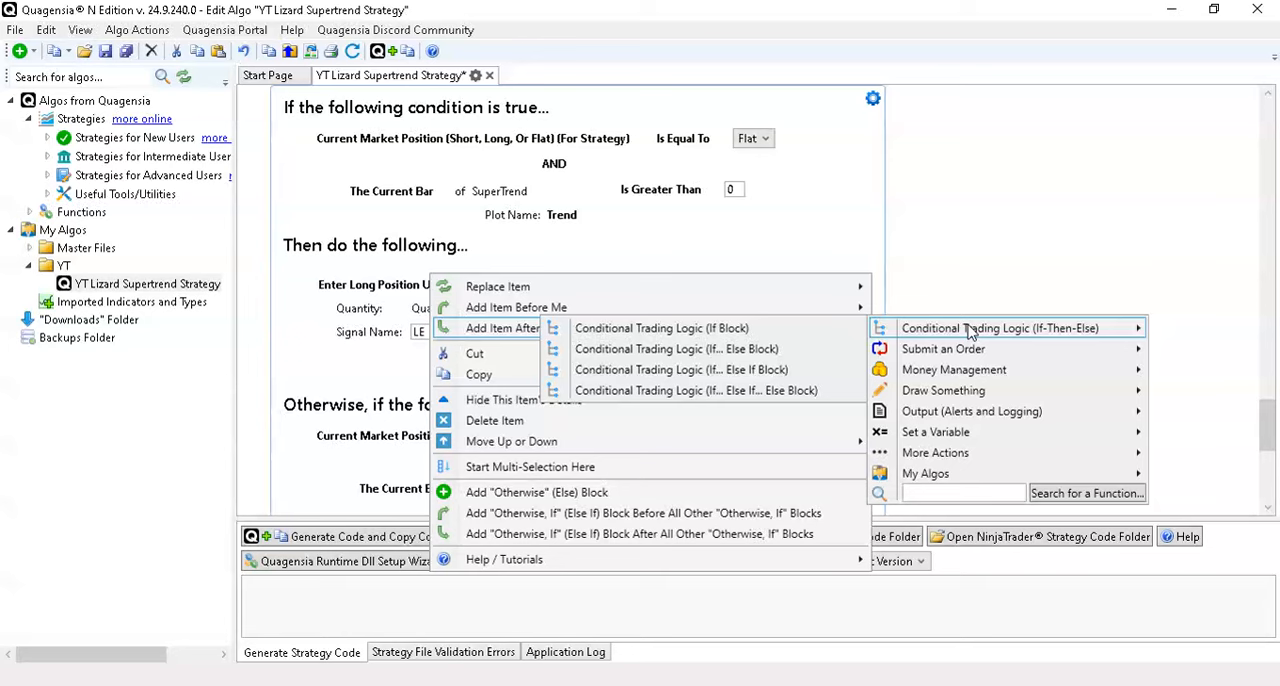
pyautogui.moveTo(780, 308)
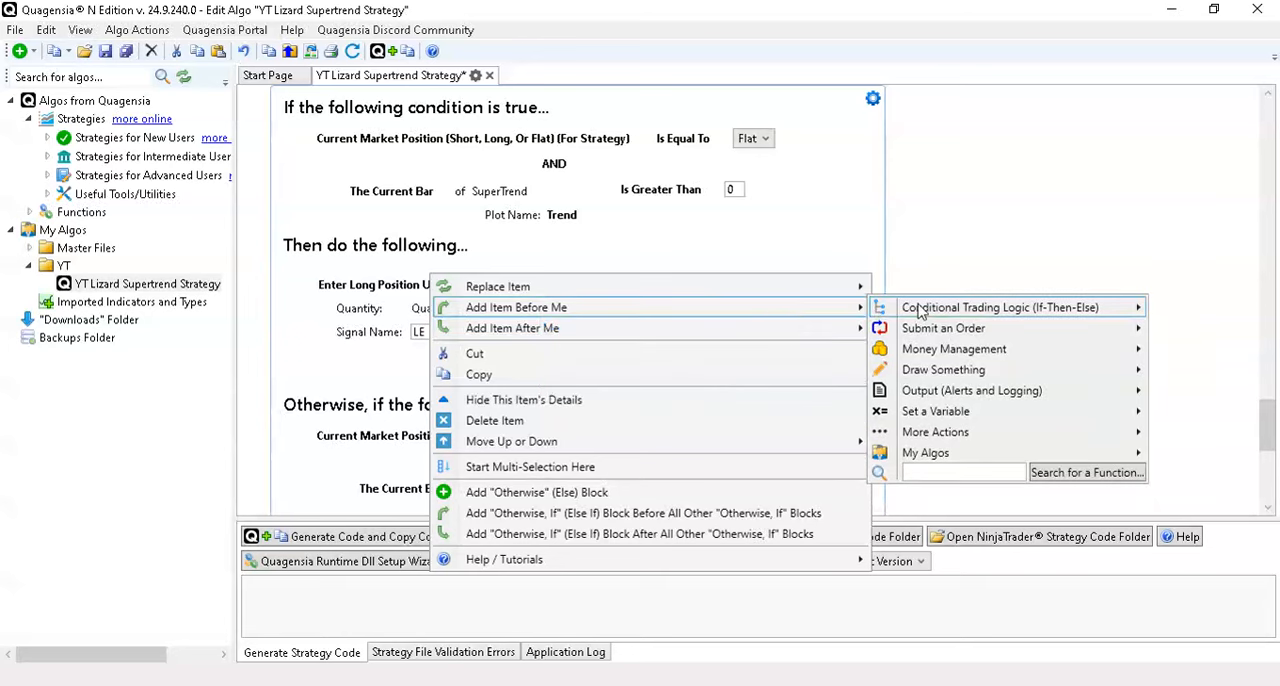
pyautogui.moveTo(920, 312)
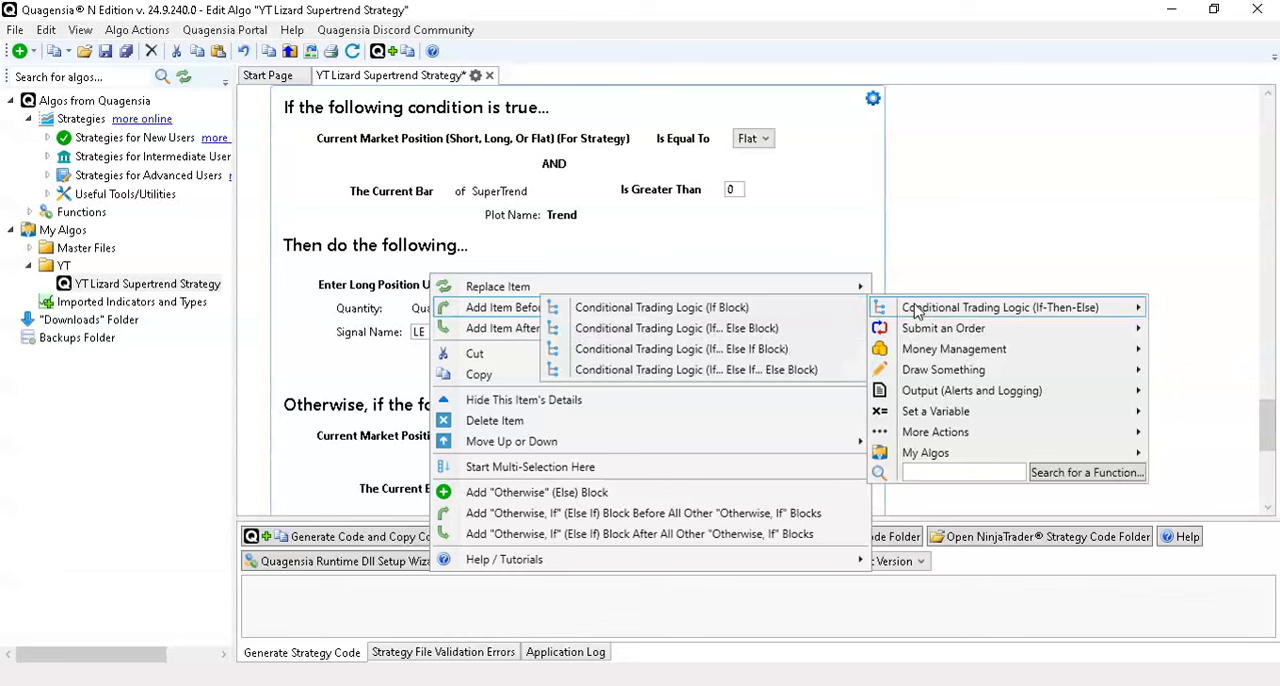
pyautogui.click(731, 333)
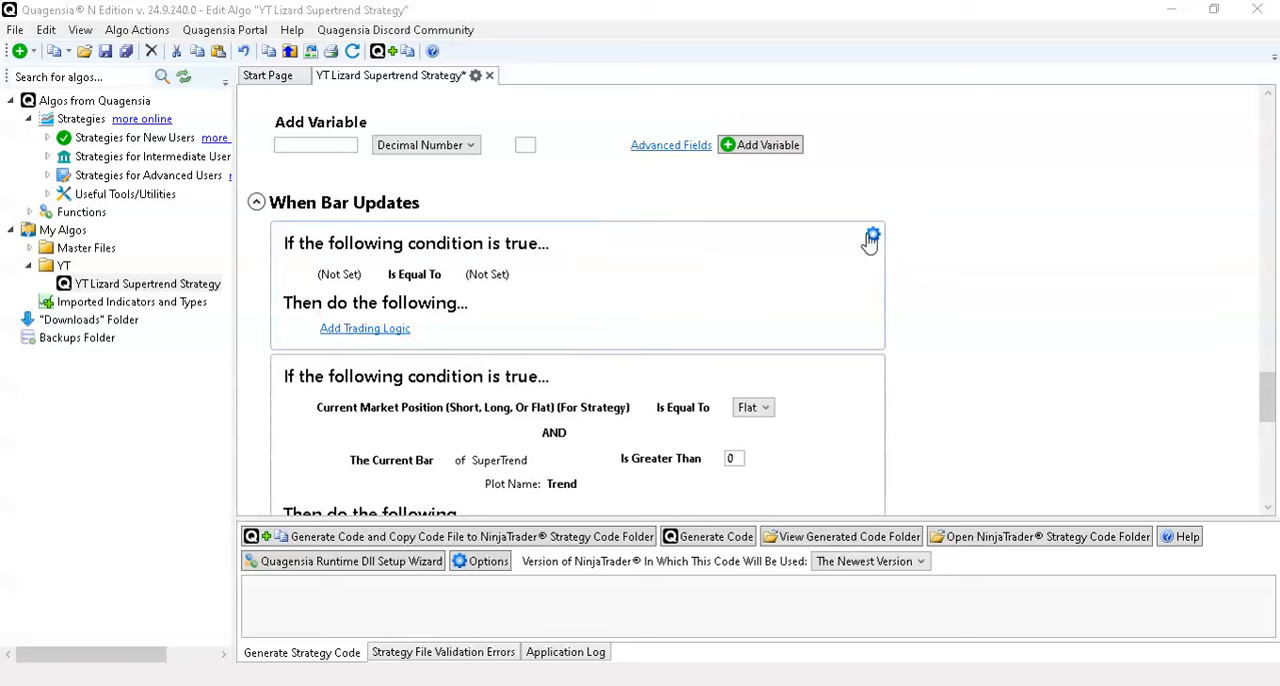
# - Add a Set a Variable action for tradingHours: before the new empty If block in When Bar Updates
pyautogui.scroll(1, 905, 165)
pyautogui.scroll(3, 905, 165)
pyautogui.scroll(-4, 905, 170)
pyautogui.click(874, 238)
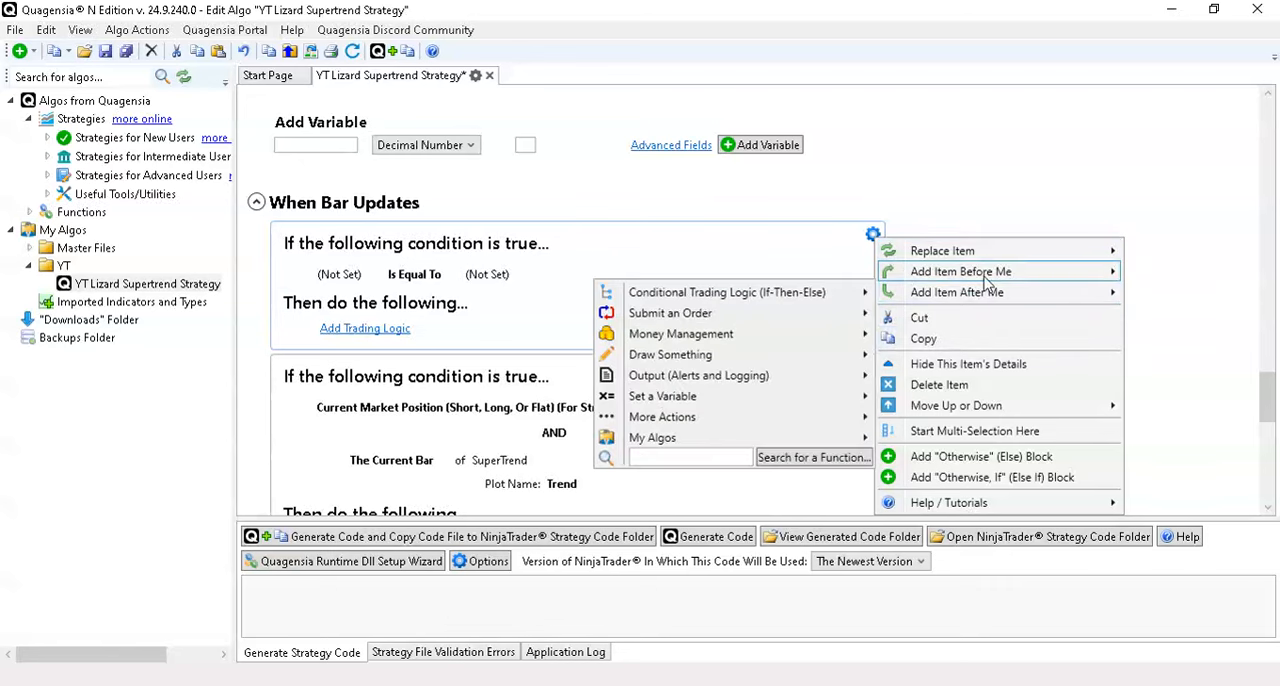
pyautogui.moveTo(987, 283)
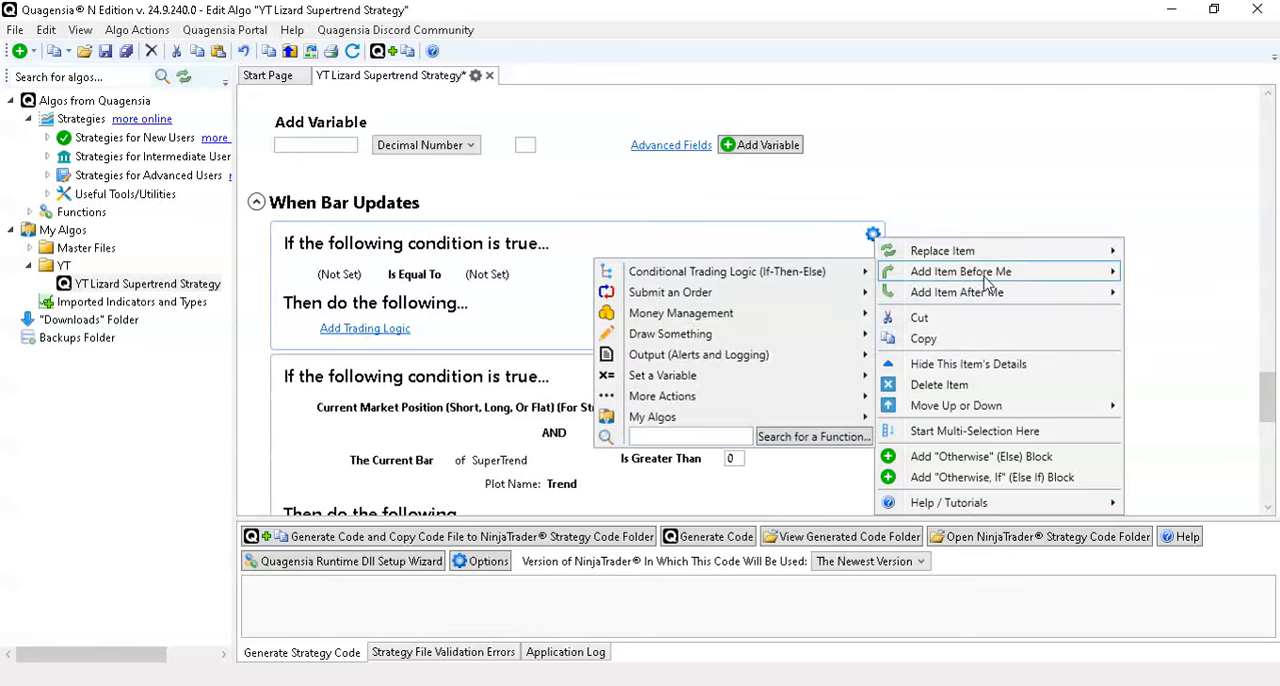
pyautogui.moveTo(745, 380)
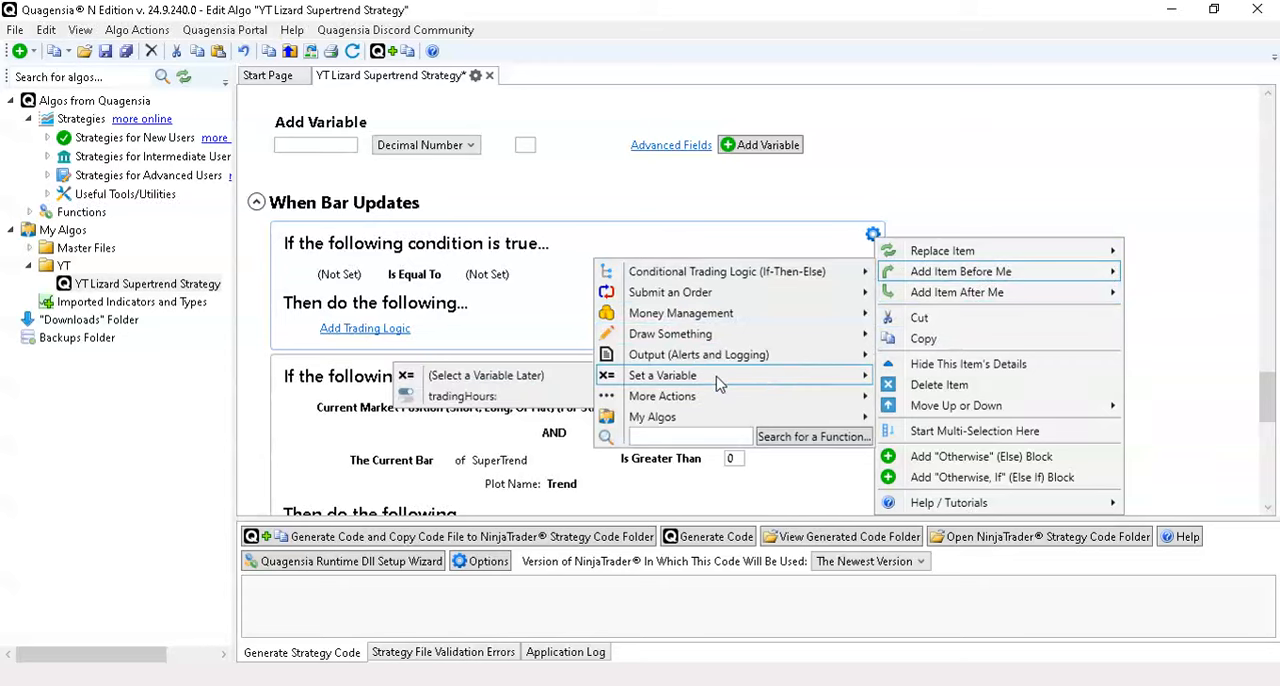
pyautogui.click(522, 398)
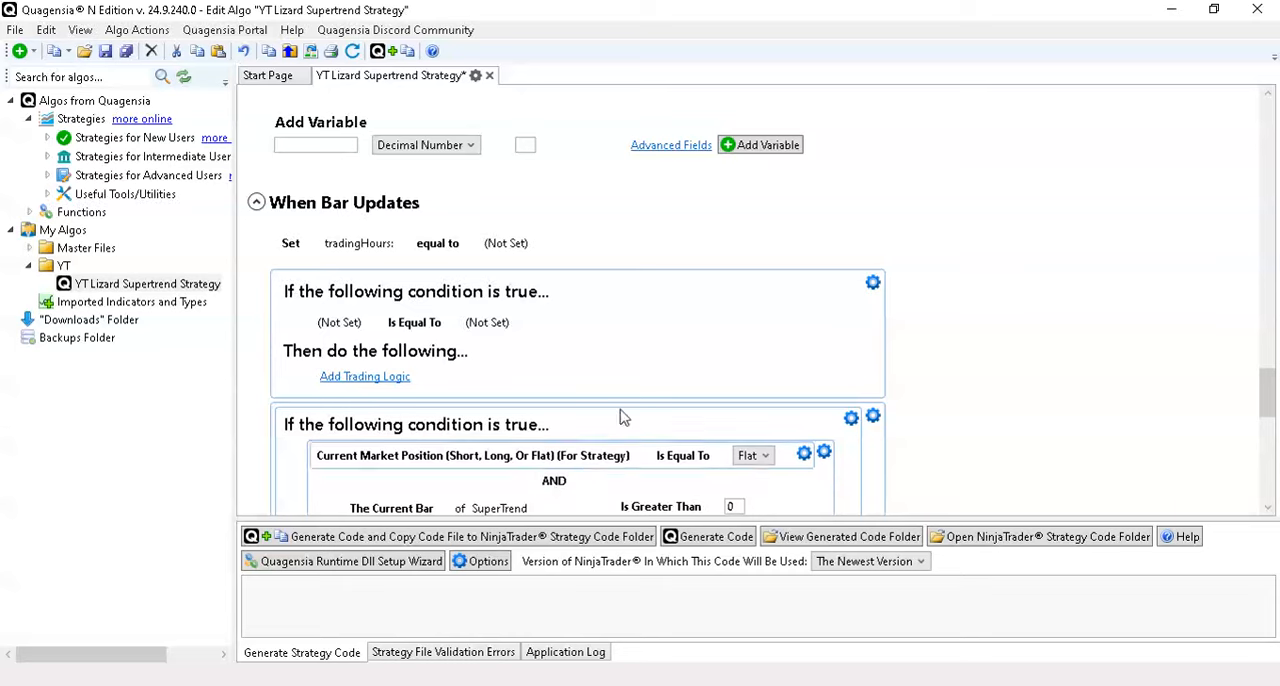
# - Set the value of the tradingHours: assignment to a Set of Conditions and delete its second condition
pyautogui.scroll(-2, 566, 485)
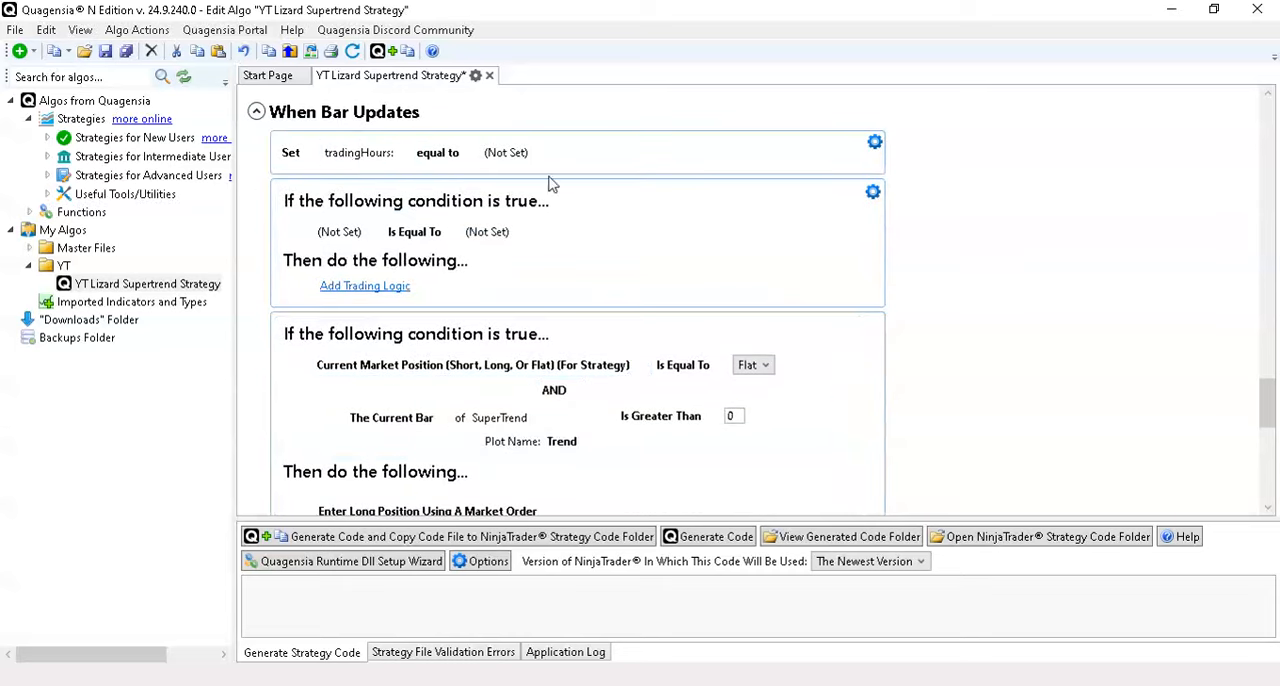
pyautogui.scroll(2, 540, 165)
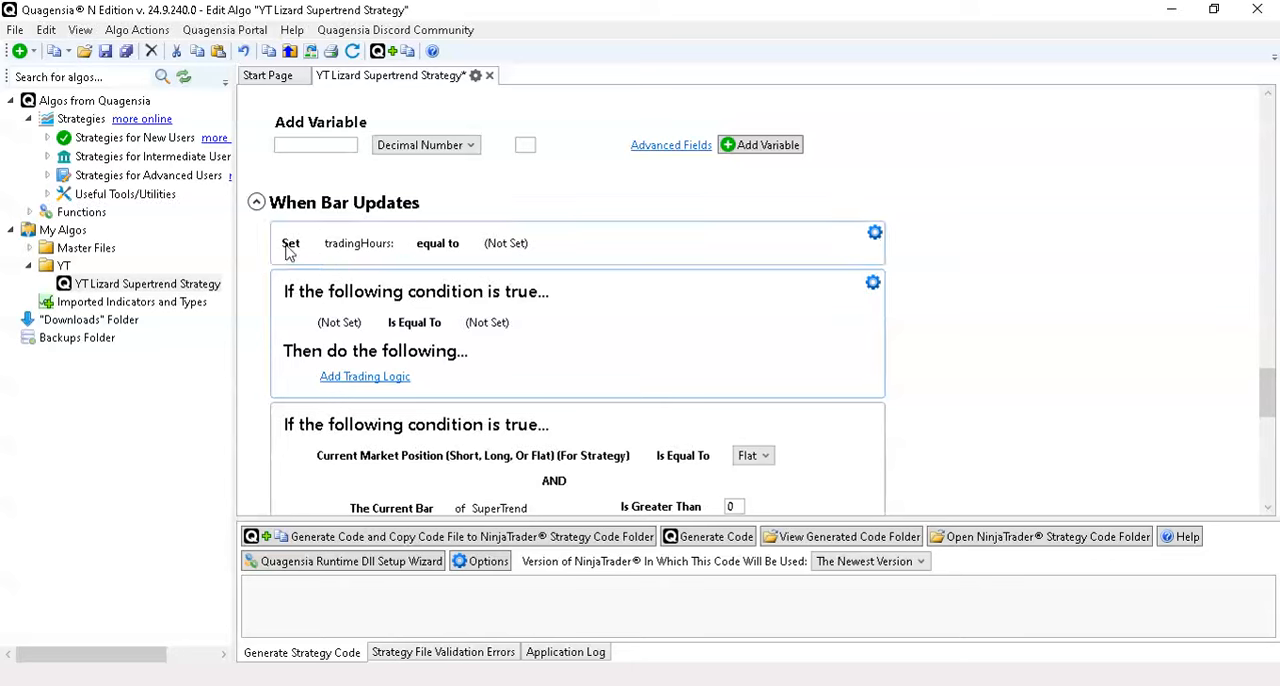
pyautogui.scroll(2, 615, 295)
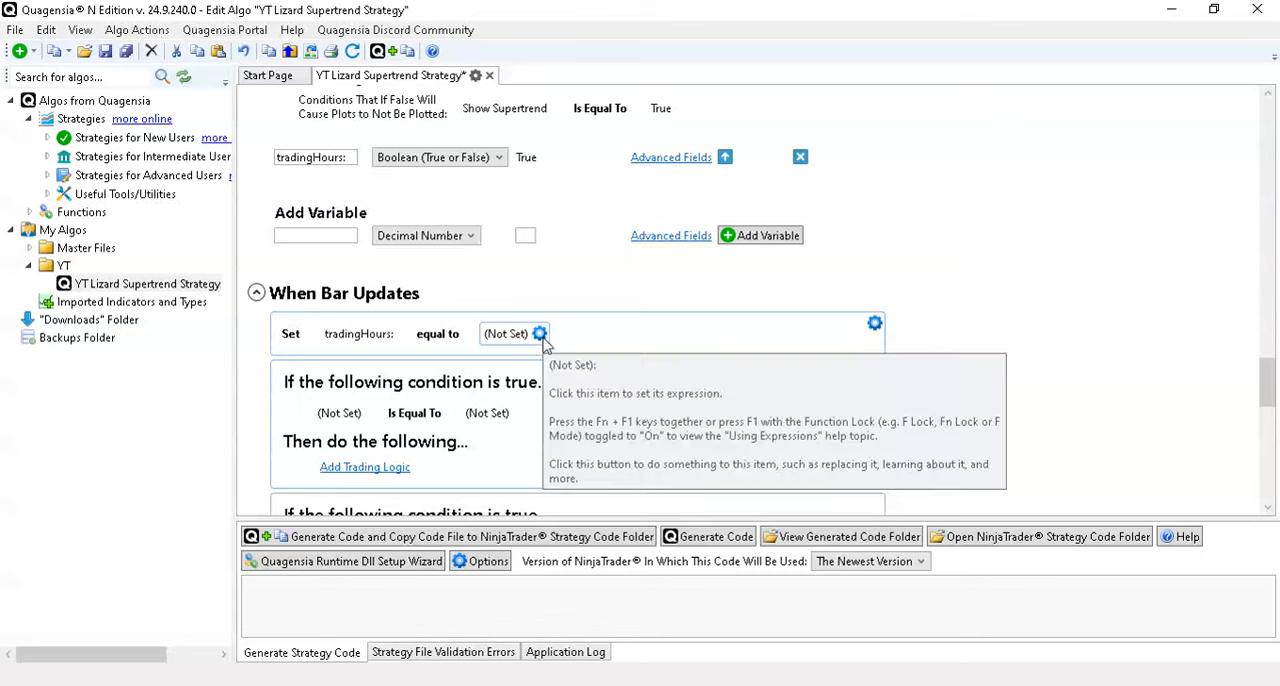
pyautogui.click(543, 340)
pyautogui.moveTo(600, 350)
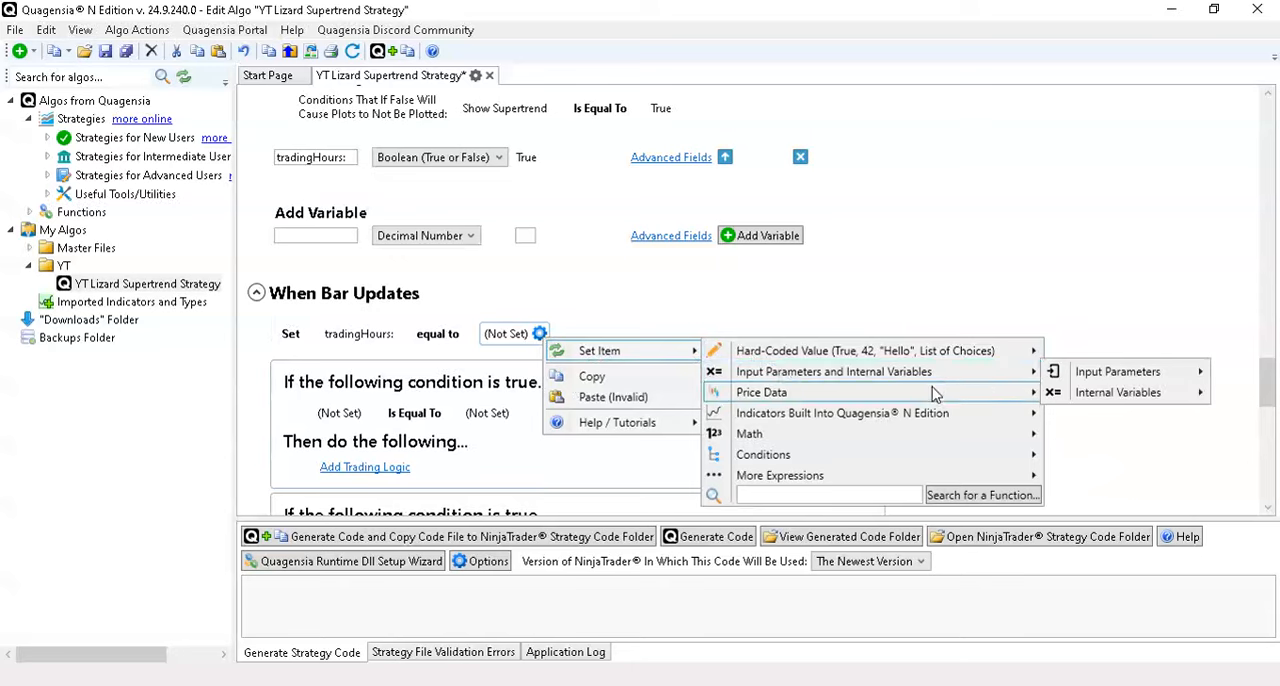
pyautogui.moveTo(935, 393)
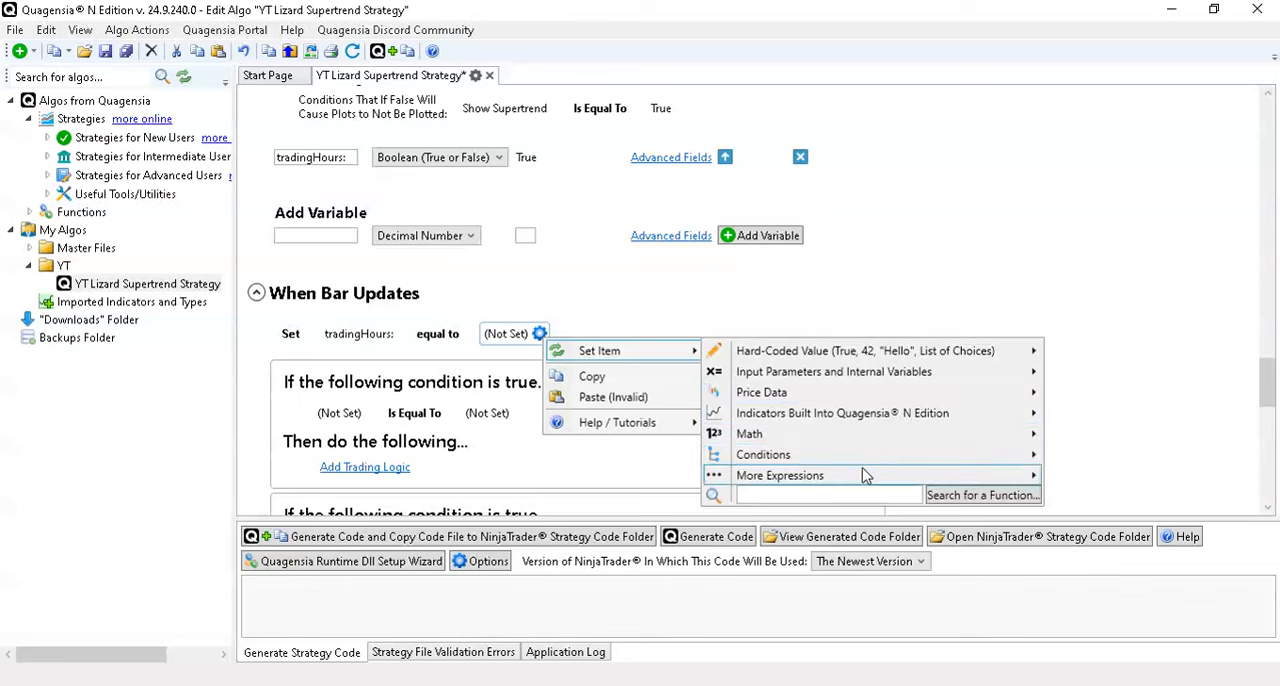
pyautogui.moveTo(862, 478)
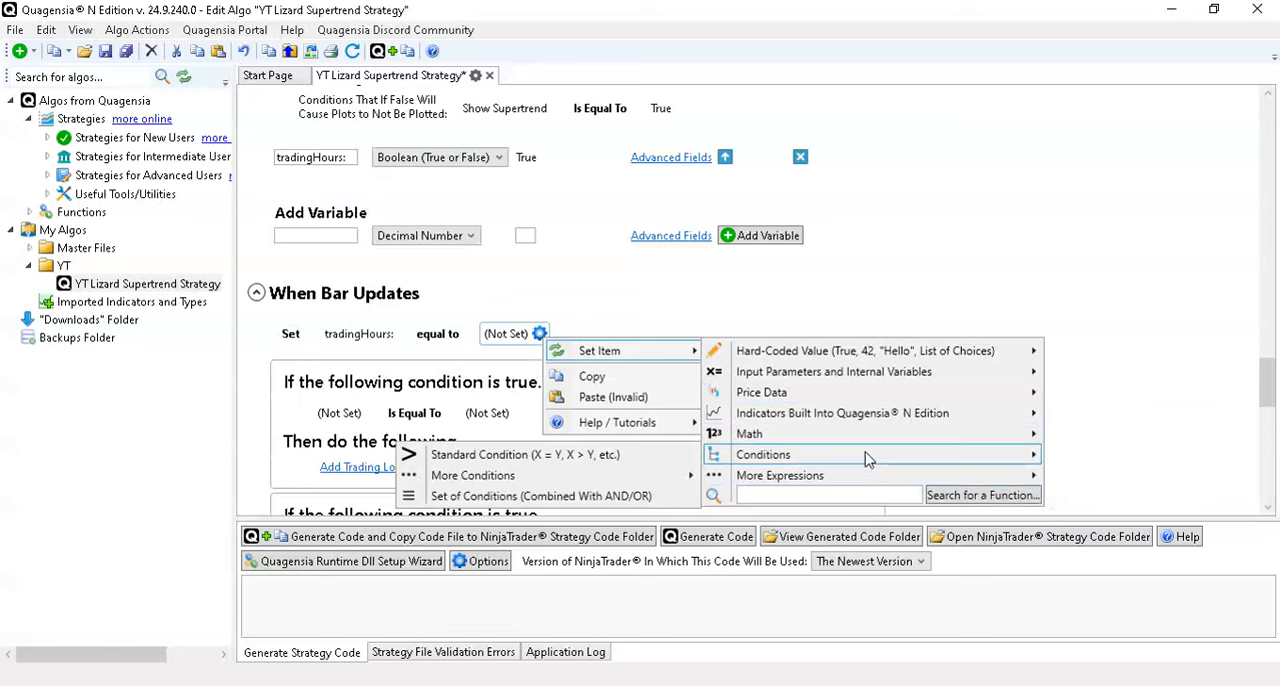
pyautogui.click(580, 495)
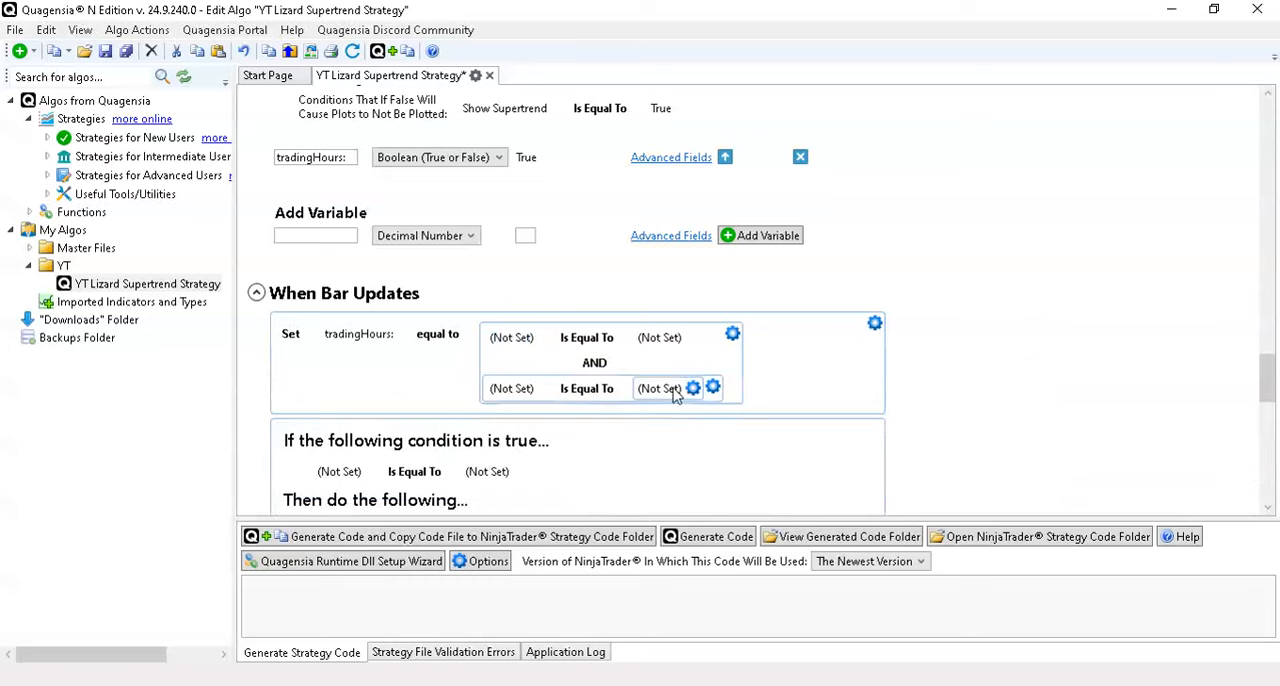
pyautogui.click(711, 388)
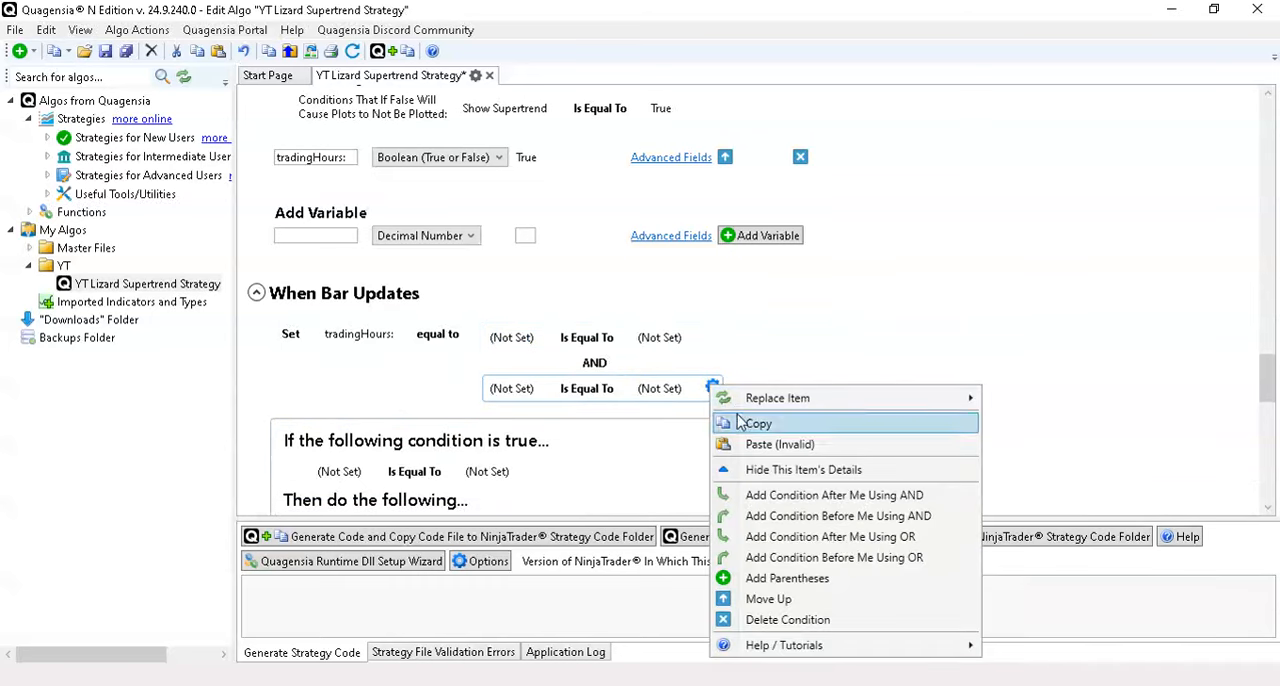
pyautogui.click(787, 619)
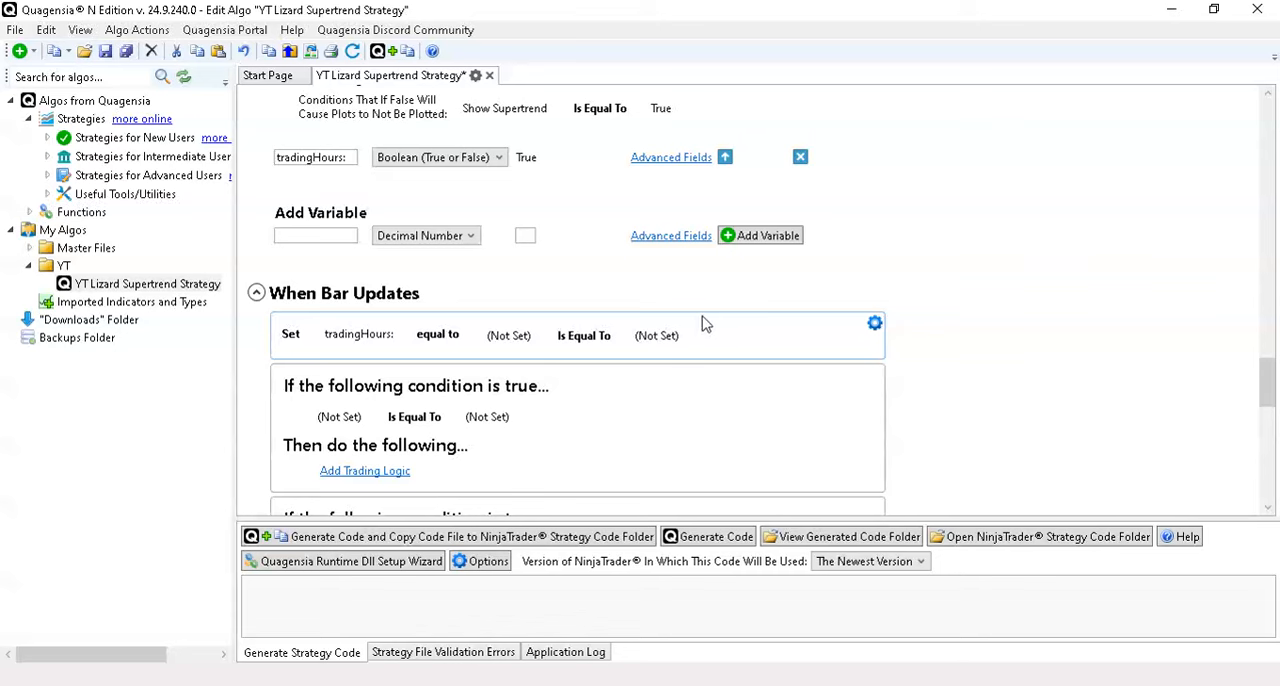
# - Set the left side of the tradingHours: condition to the price data item Bar End Time Of Day
pyautogui.click(541, 335)
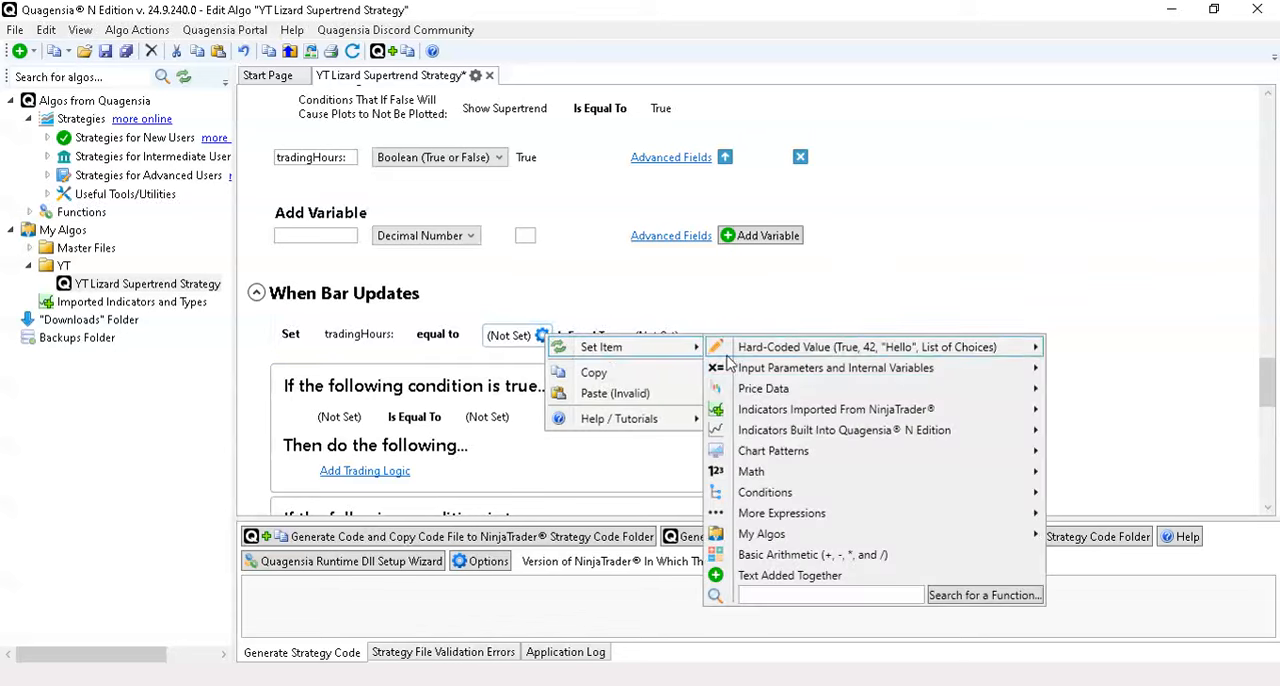
pyautogui.moveTo(755, 392)
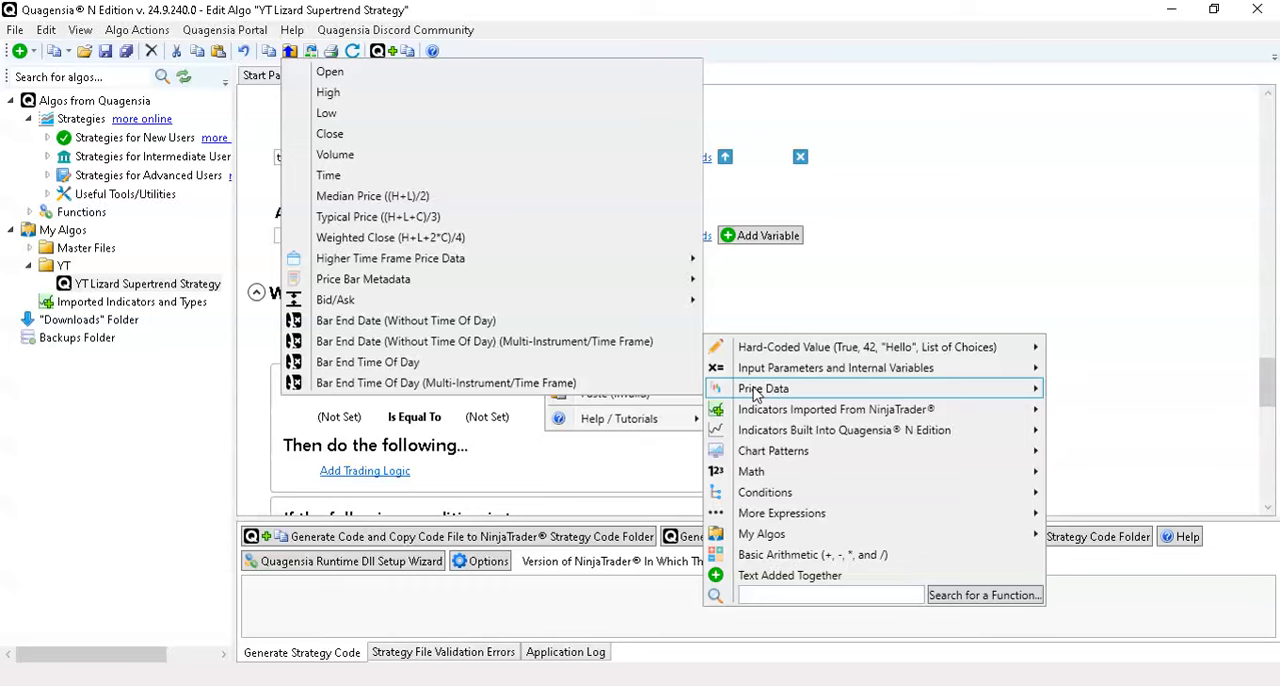
pyautogui.click(757, 314)
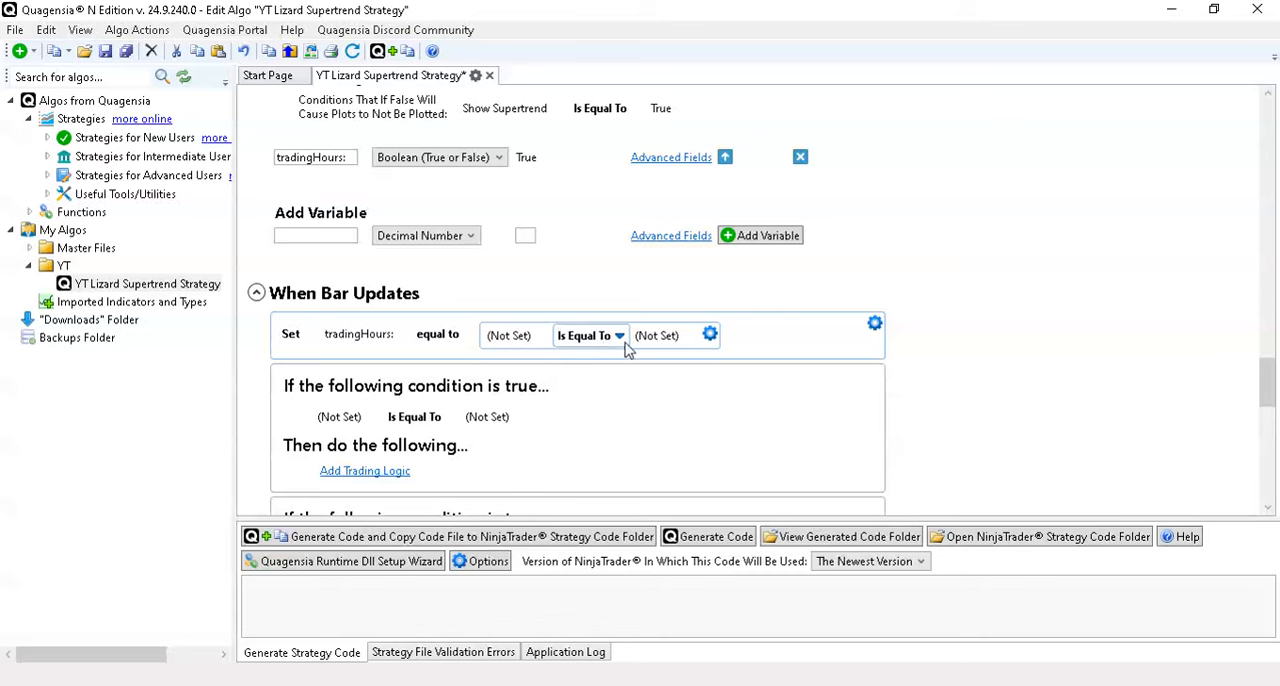
pyautogui.click(541, 336)
pyautogui.moveTo(600, 348)
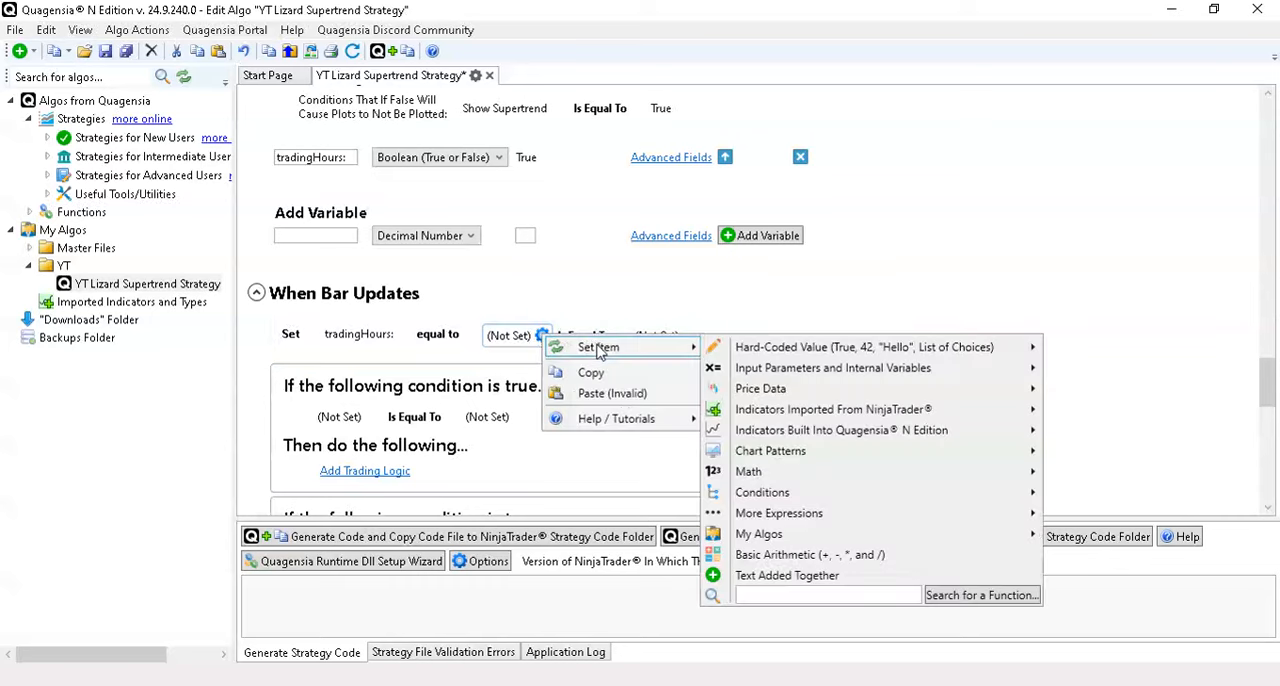
pyautogui.moveTo(963, 396)
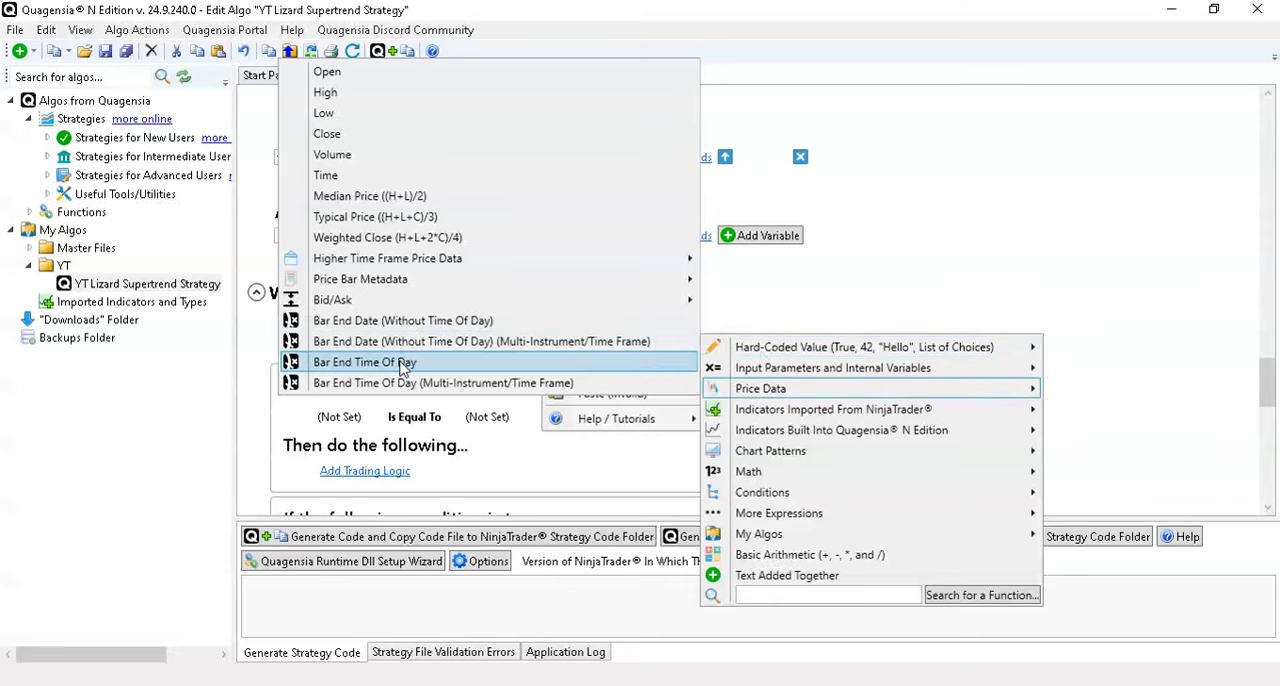
pyautogui.click(365, 362)
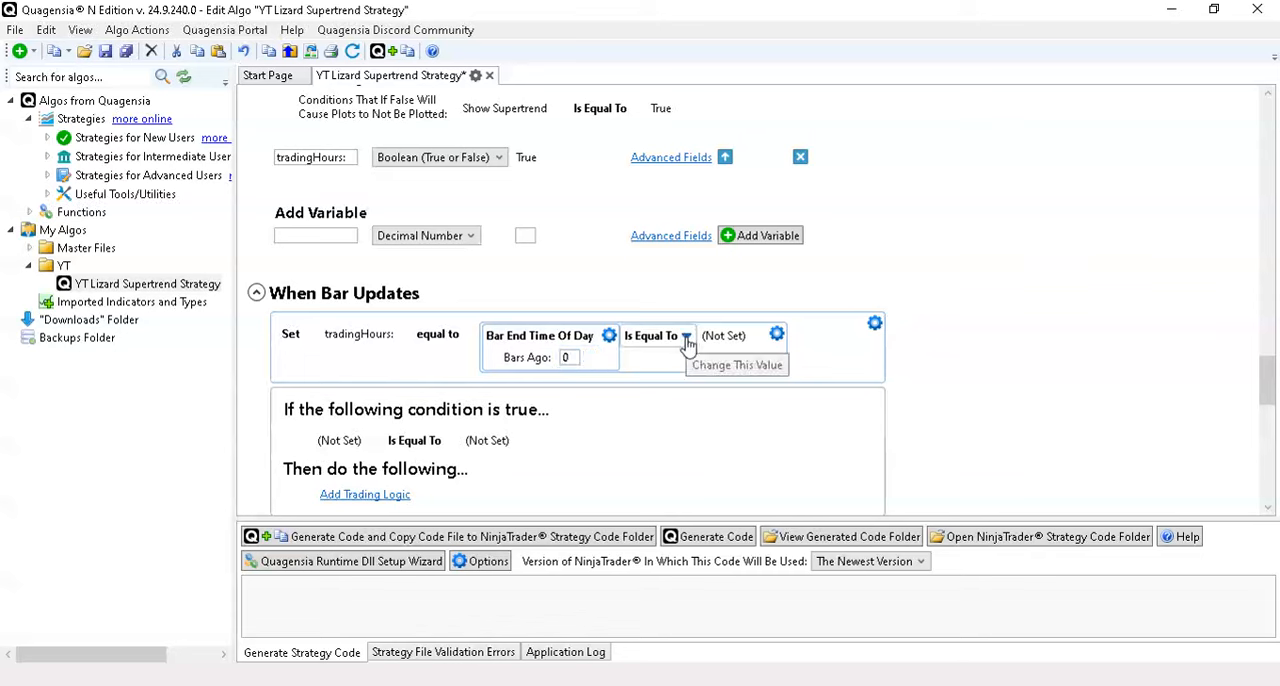
# - Add a second condition to tradingHours: using AND and set the first condition's operator to Is Greater Than or Equal To
pyautogui.click(776, 334)
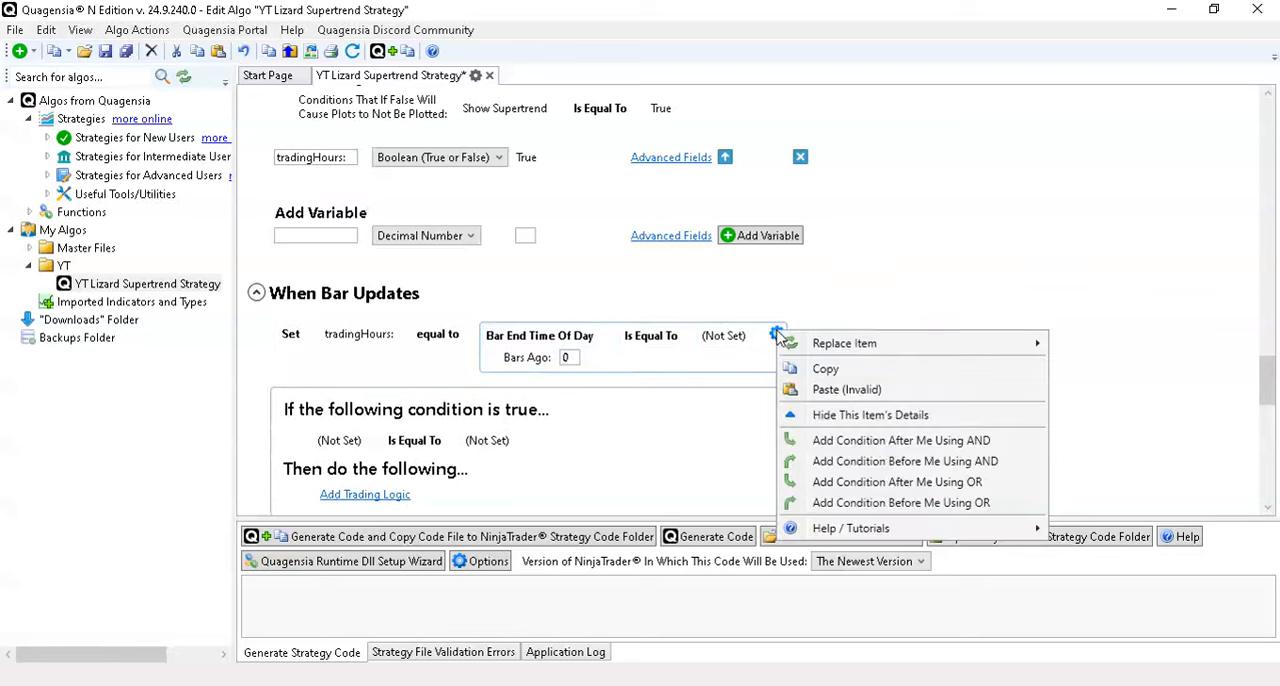
pyautogui.click(829, 442)
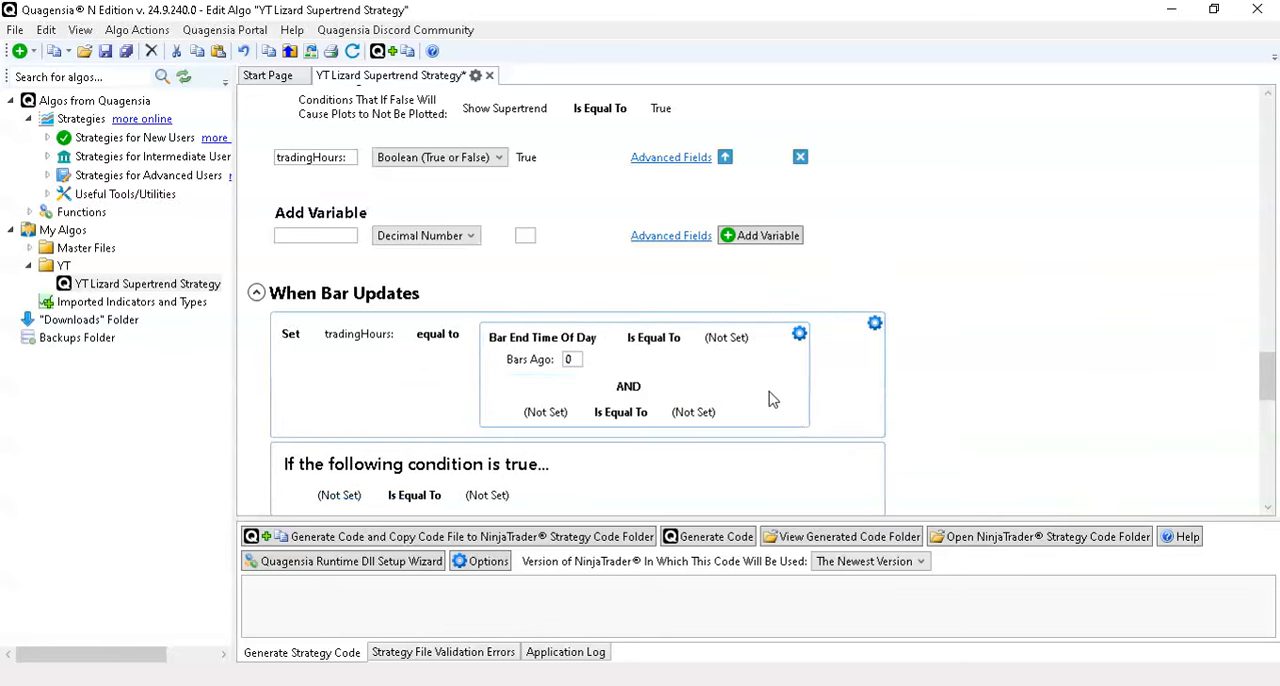
pyautogui.click(675, 345)
pyautogui.click(745, 416)
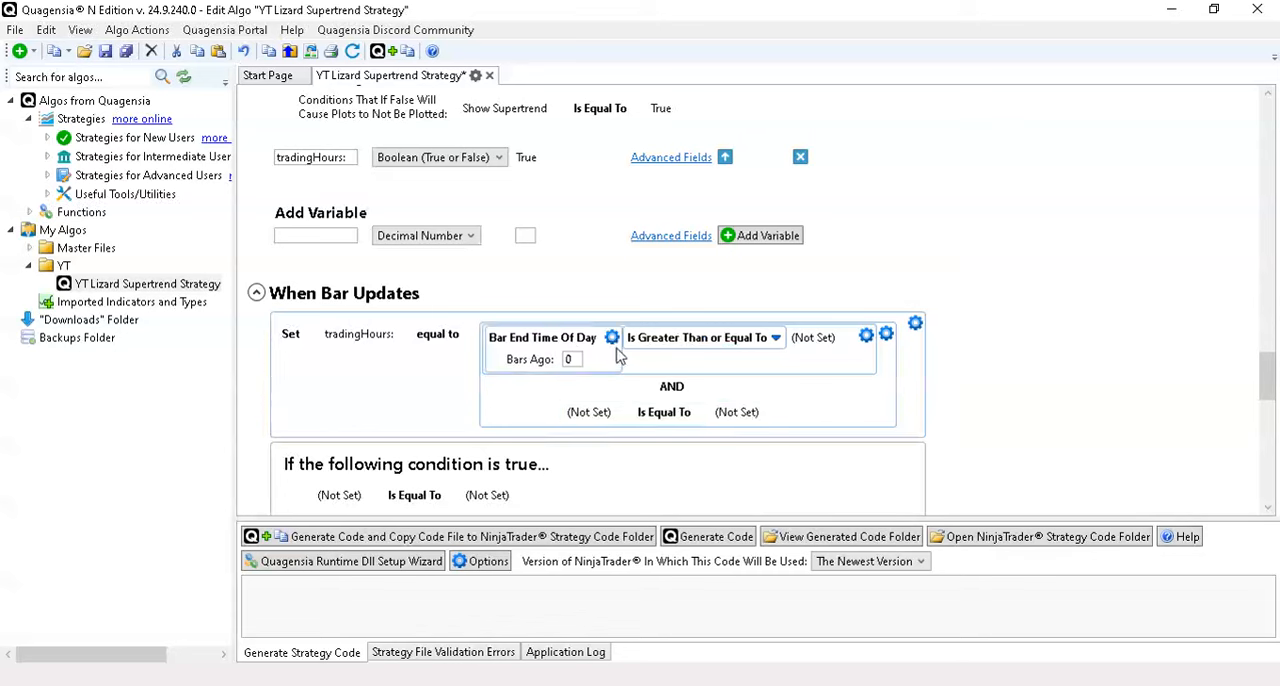
# - Copy Bar End Time Of Day into the left side of the second condition and set its operator to Is Less Than
pyautogui.click(611, 338)
pyautogui.click(640, 380)
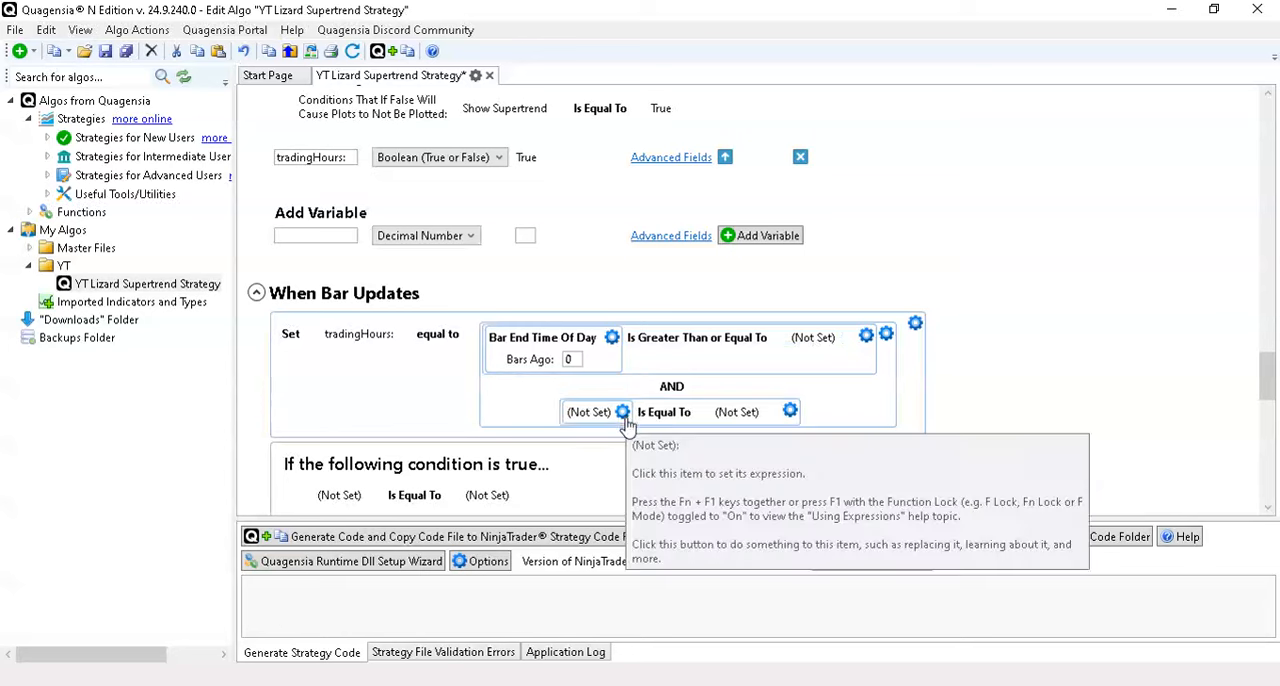
pyautogui.click(622, 413)
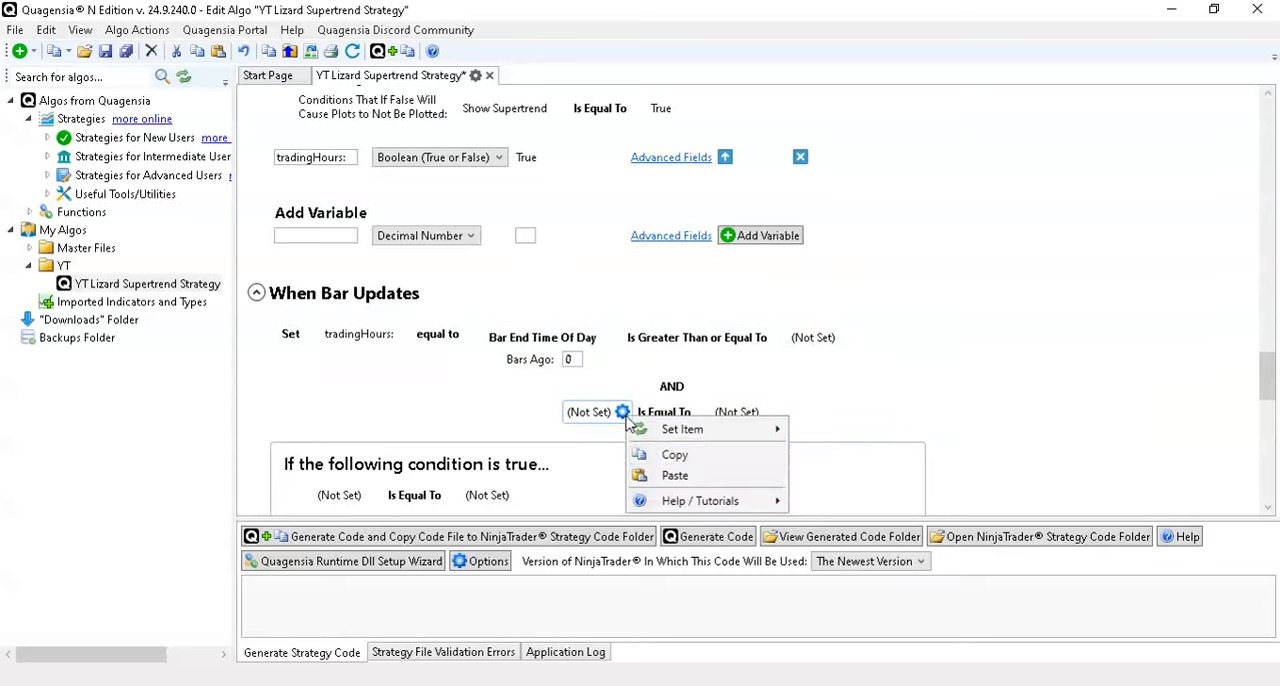
pyautogui.click(694, 476)
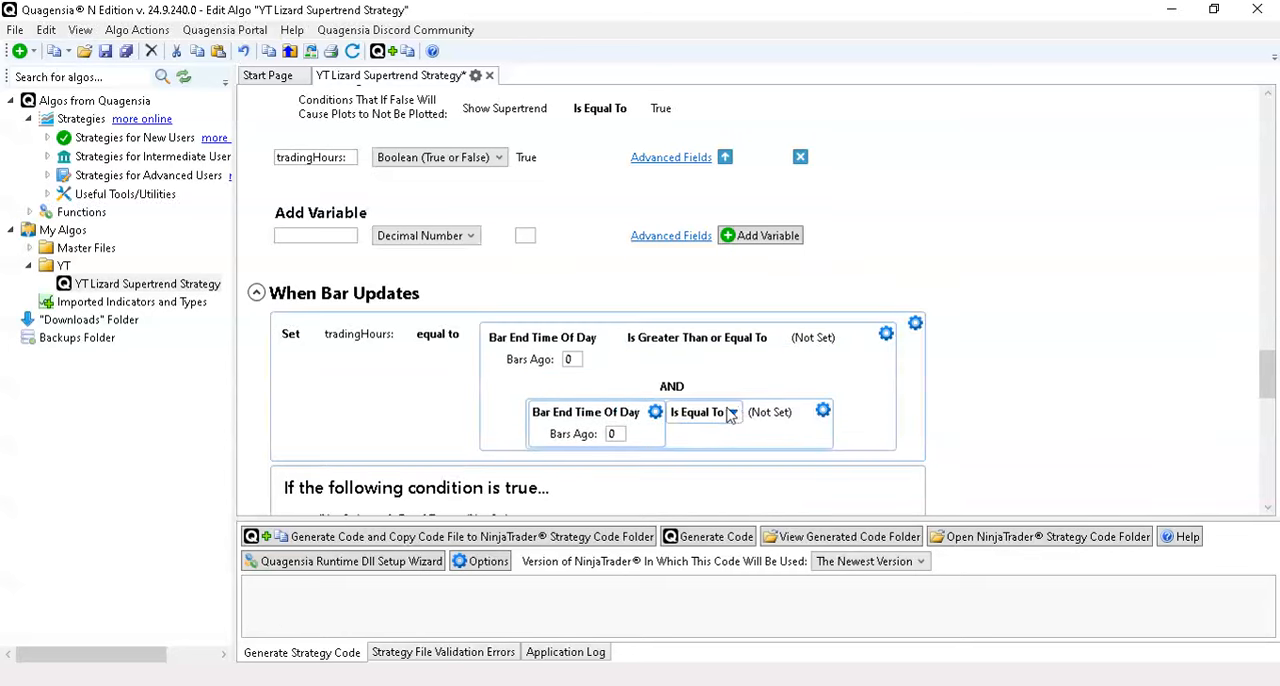
pyautogui.click(733, 412)
pyautogui.click(780, 507)
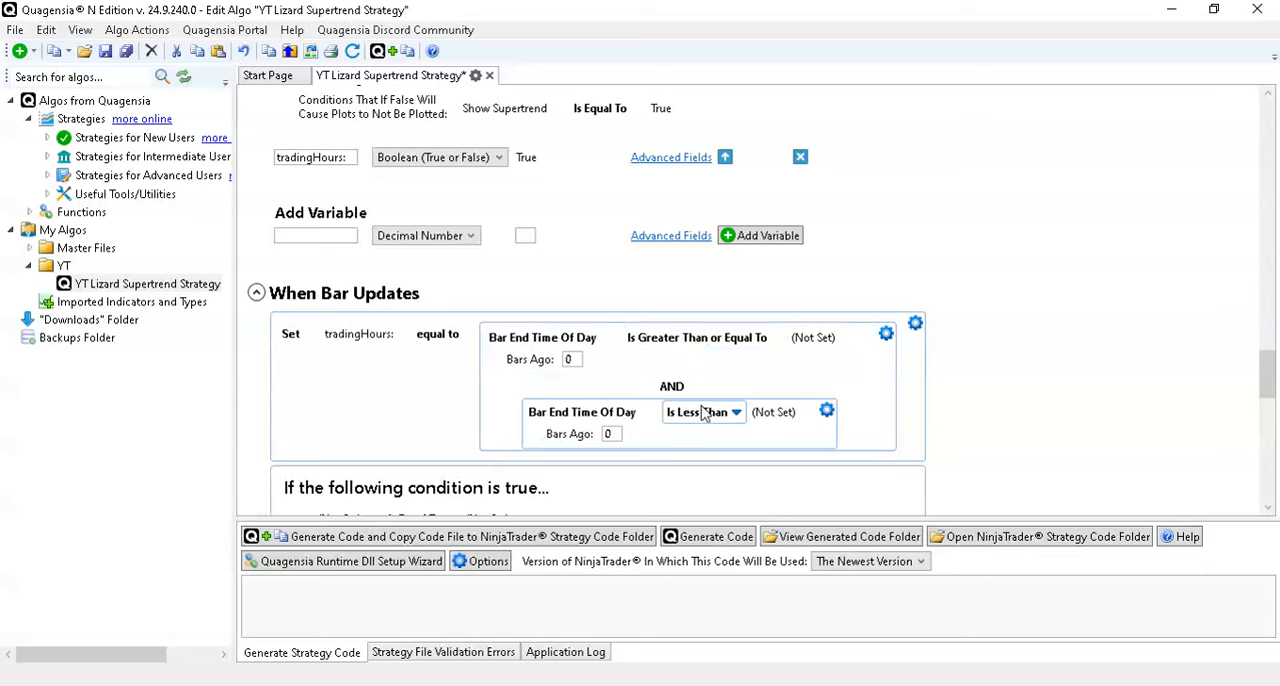
# - Delete the second condition from the tradingHours: assignment
pyautogui.click(826, 411)
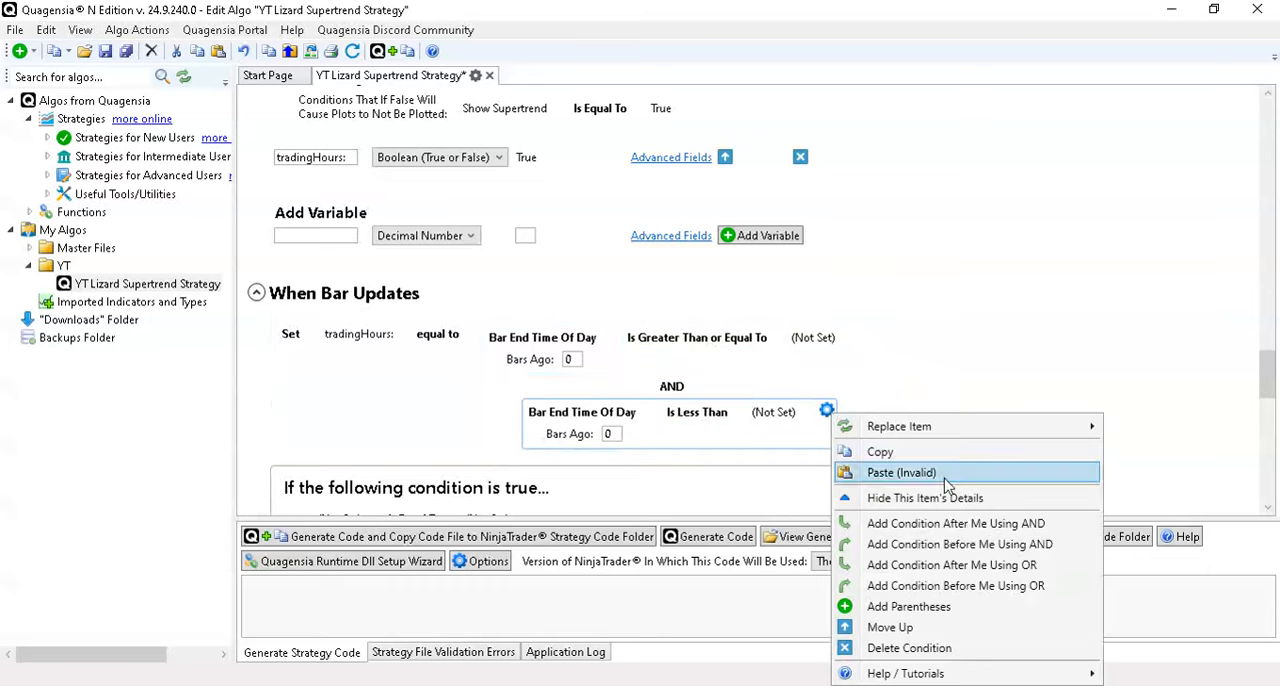
pyautogui.click(918, 648)
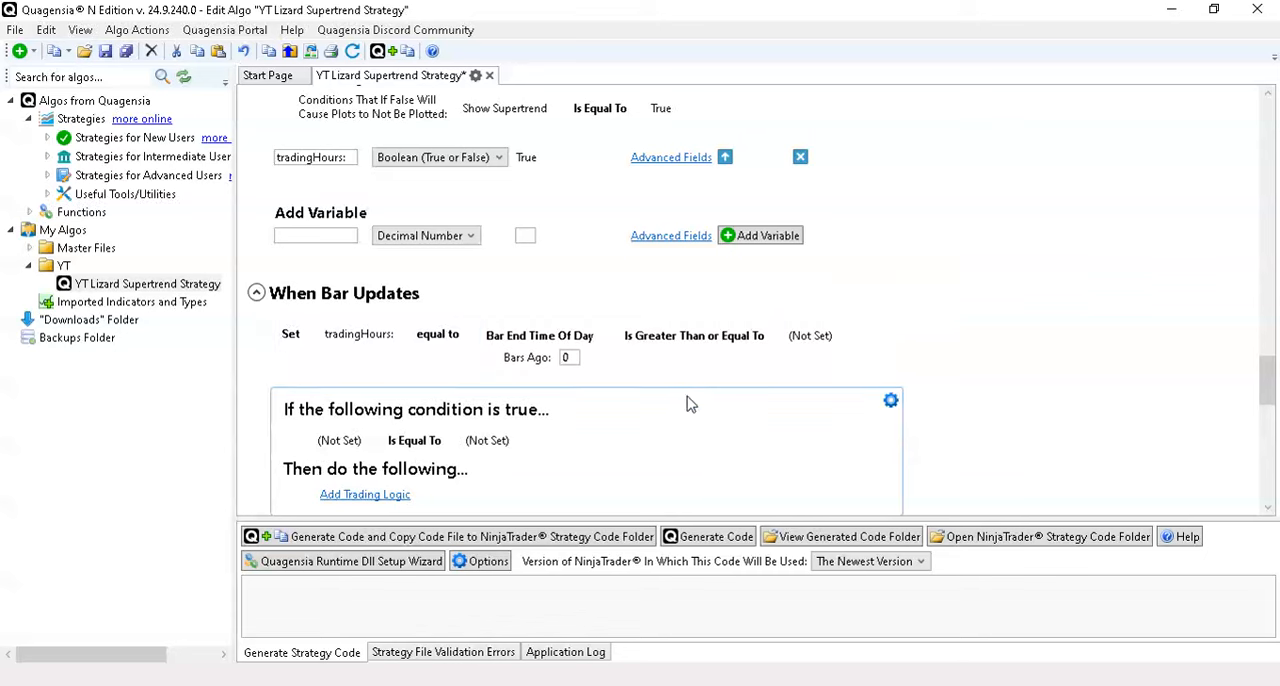
# - Change the operator after Bar End Time Of Day to Is Between (Including the Two Values Entered)
pyautogui.click(690, 345)
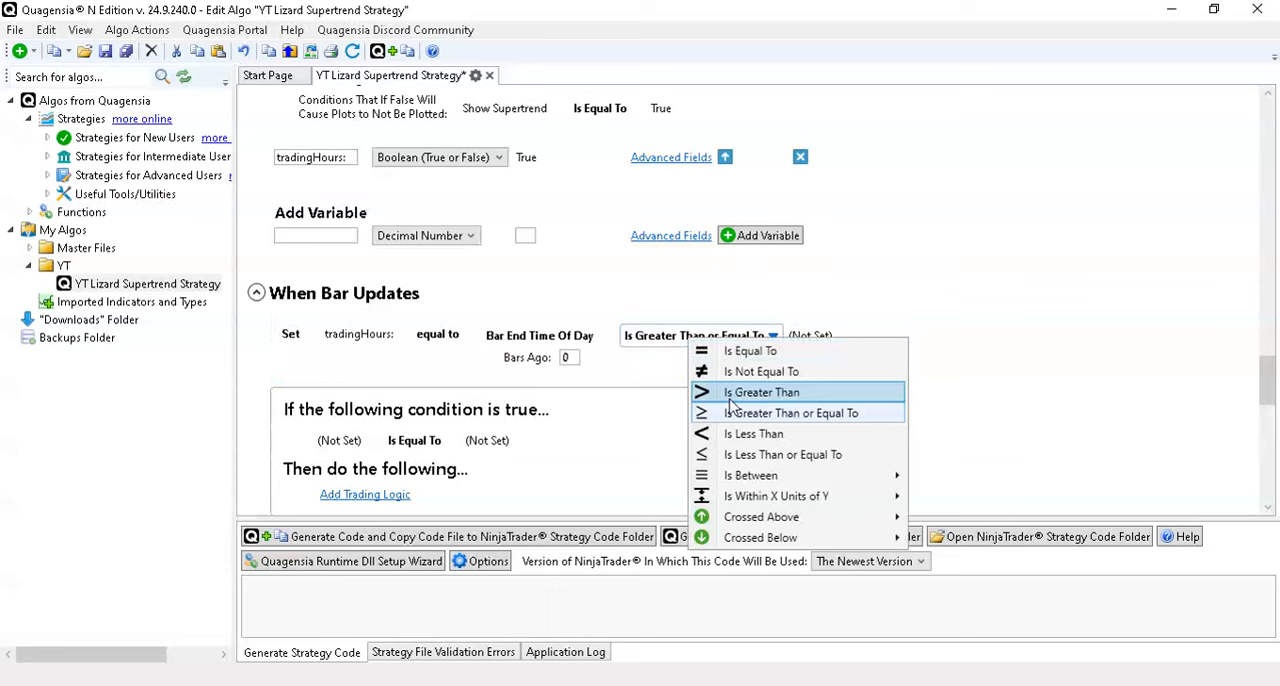
pyautogui.moveTo(765, 480)
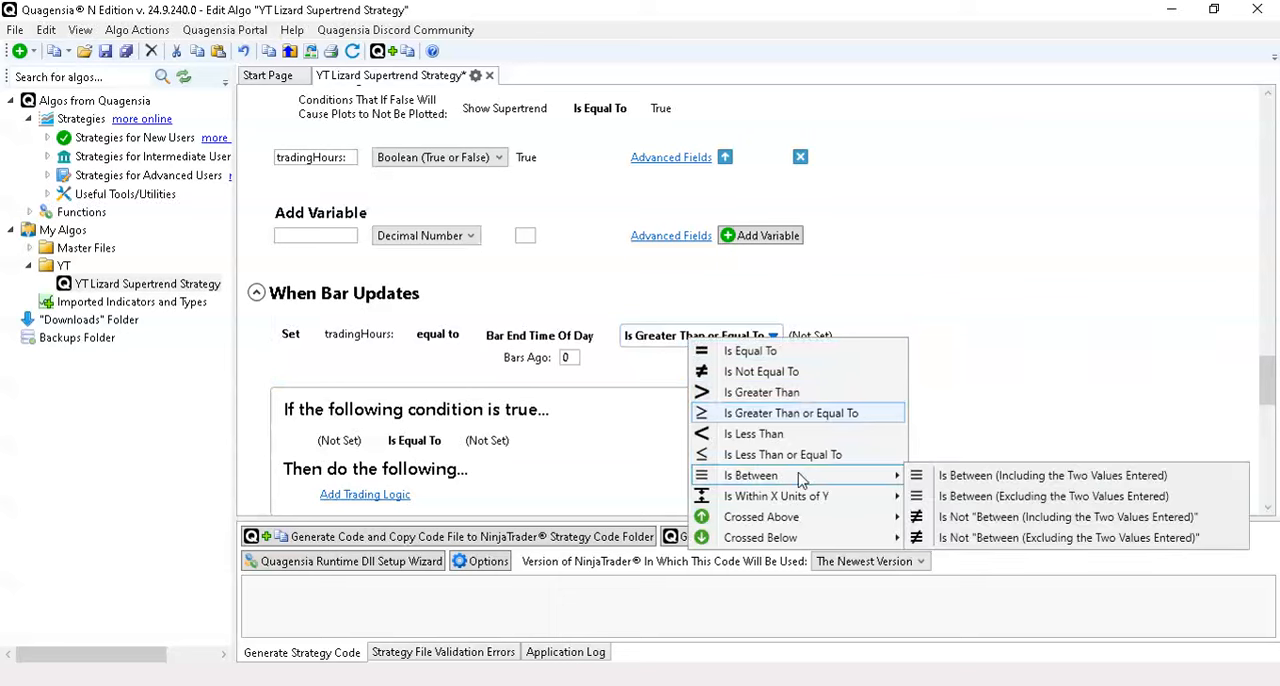
pyautogui.click(987, 478)
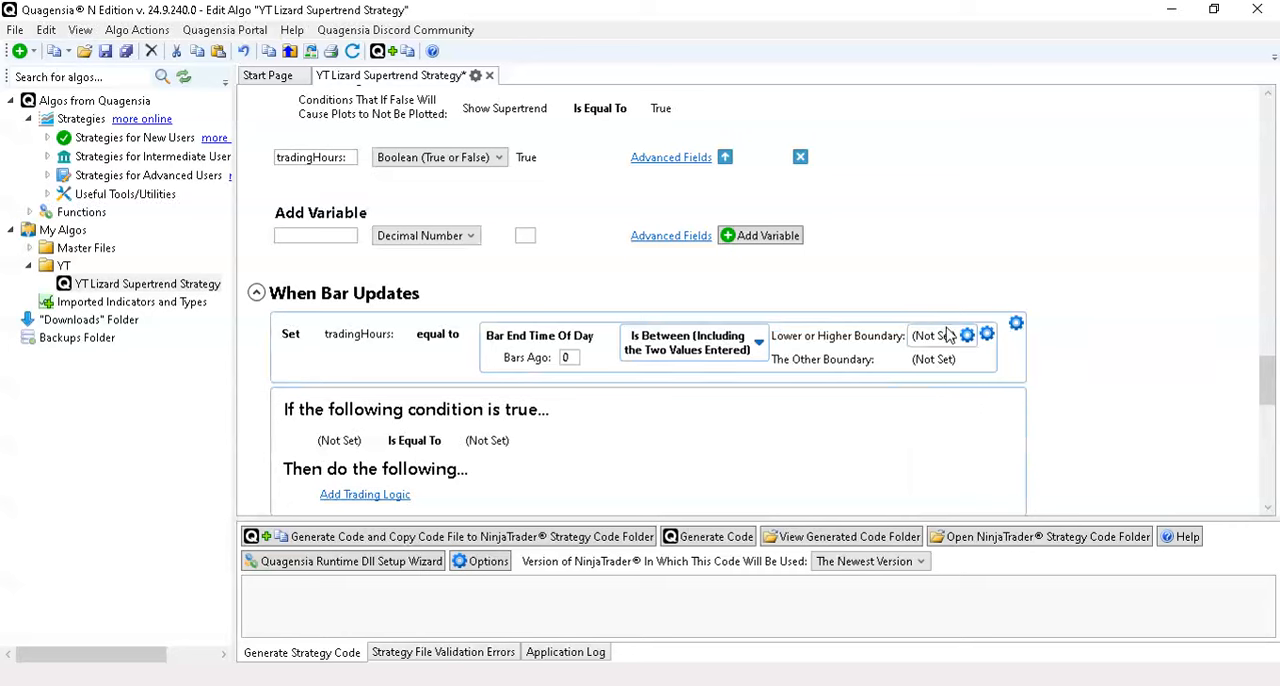
pyautogui.moveTo(947, 365)
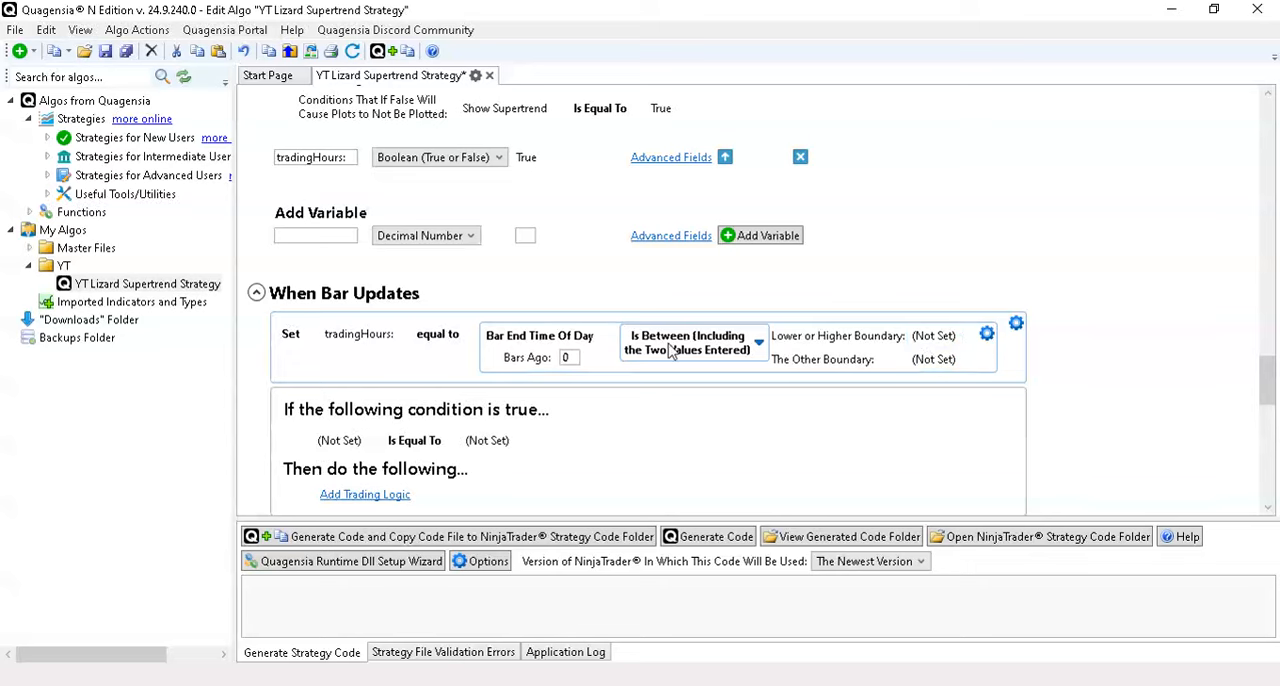
# - Name a new input parameter "Start" and set its data type to Time of Day
pyautogui.scroll(5, 1109, 352)
pyautogui.scroll(6, 1124, 351)
pyautogui.scroll(-1, 1122, 351)
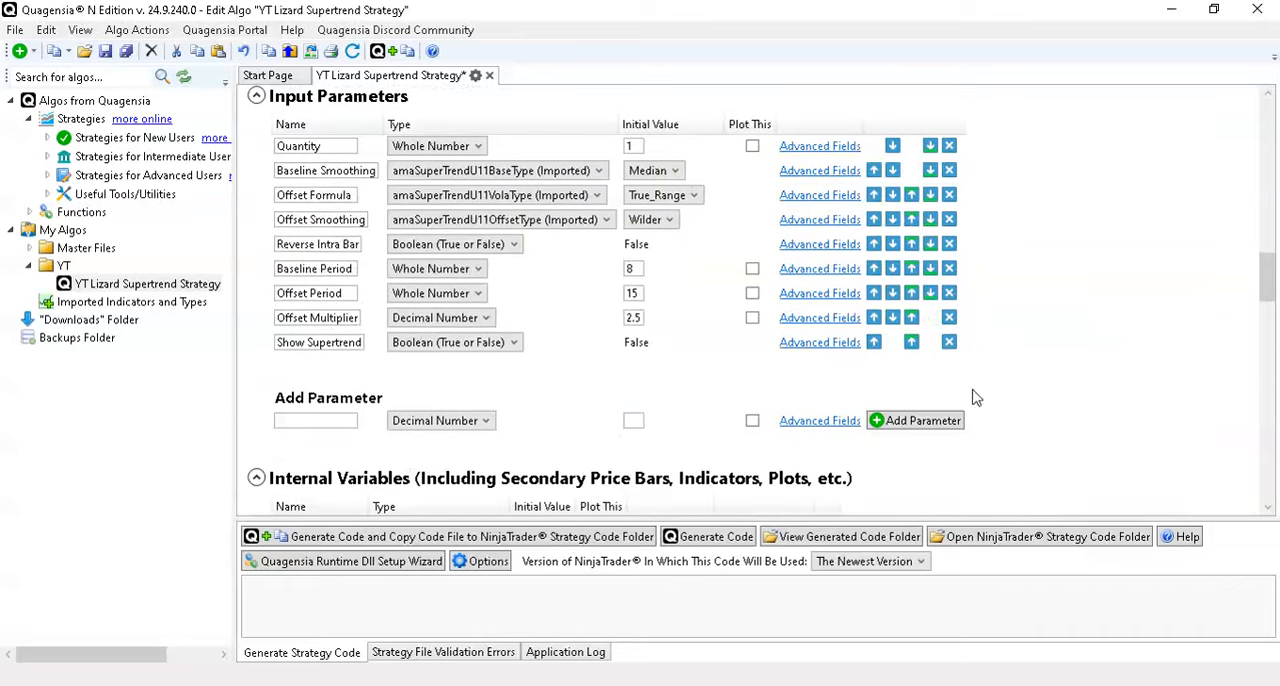
pyautogui.click(307, 420)
pyautogui.write('Start')
pyautogui.click(482, 421)
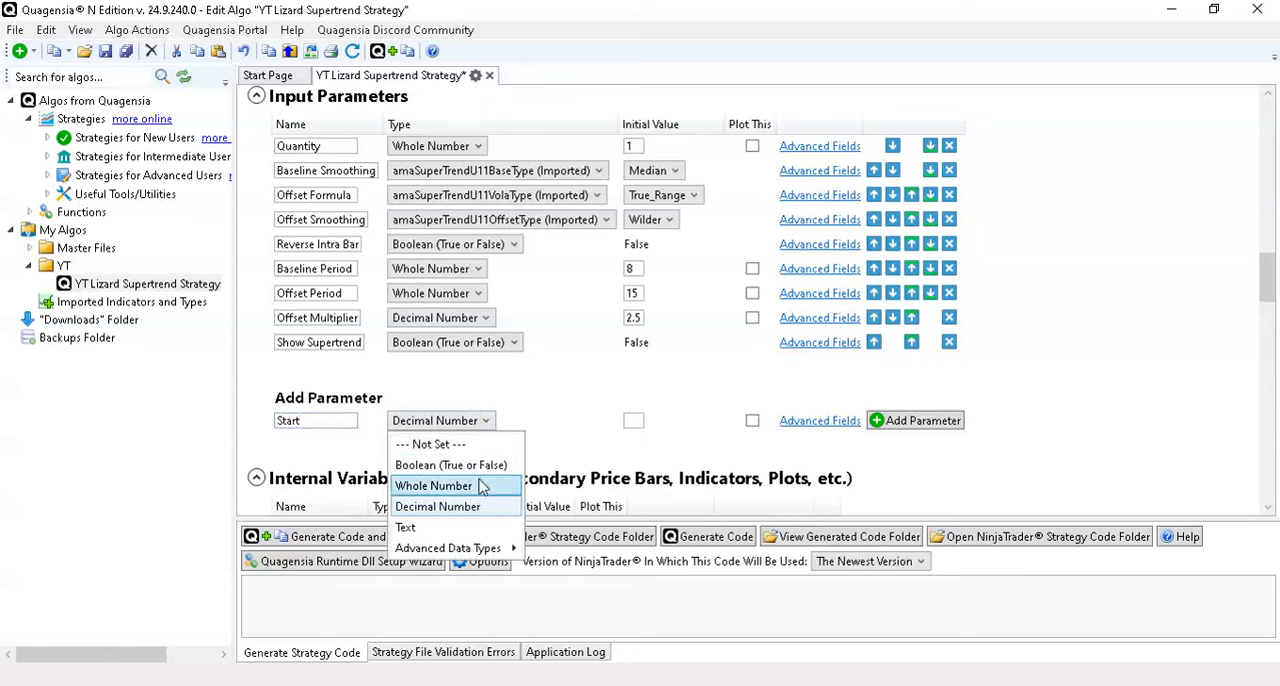
pyautogui.moveTo(483, 552)
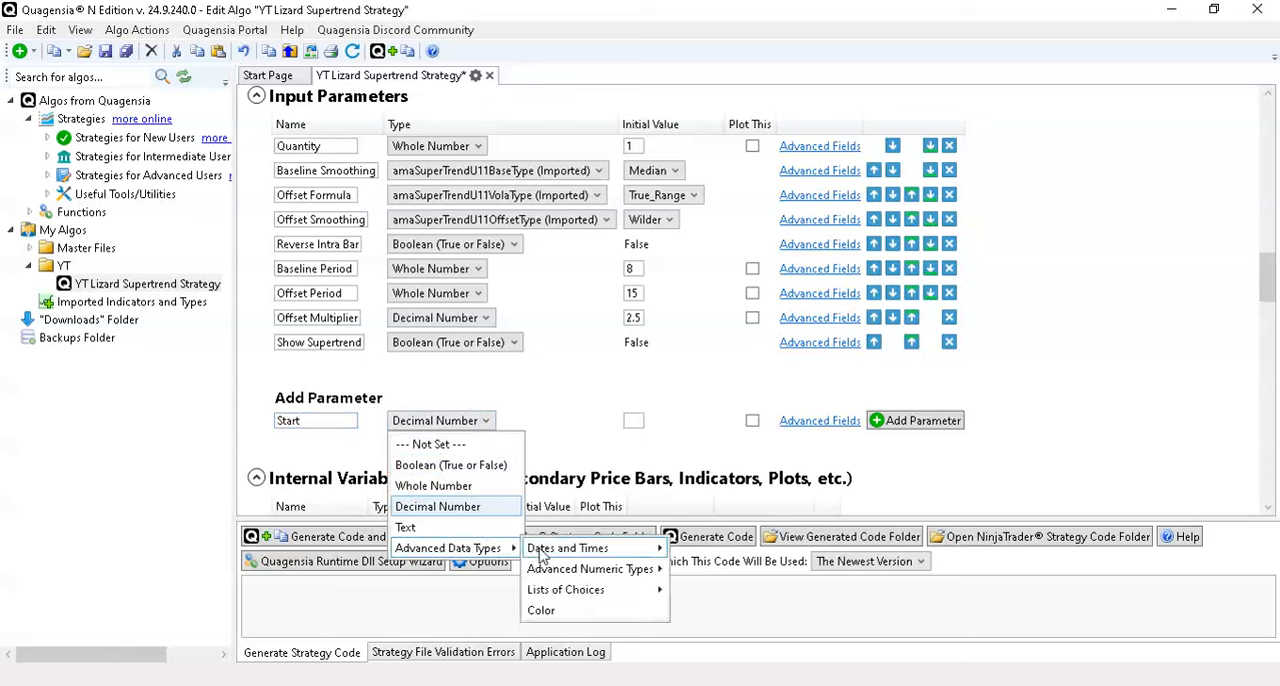
pyautogui.moveTo(570, 555)
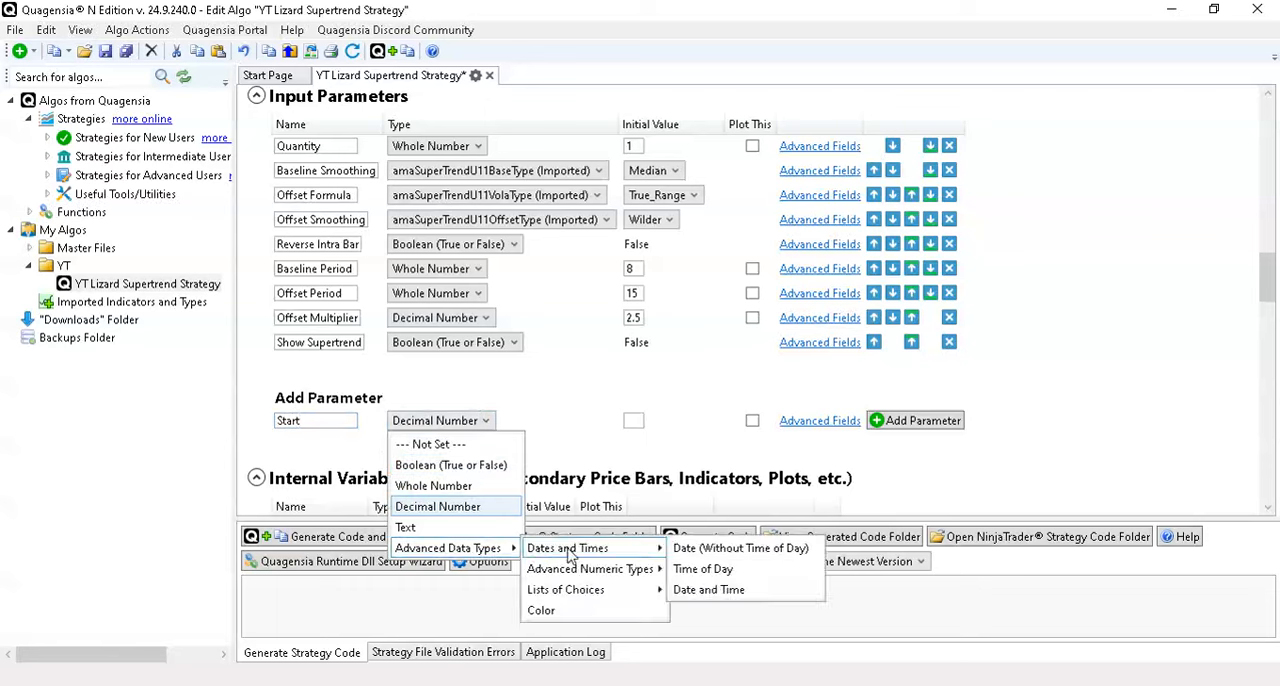
pyautogui.click(716, 569)
# - Set the Start parameter's initial value to 09:30:00 and add it to the input parameters
pyautogui.click(641, 420)
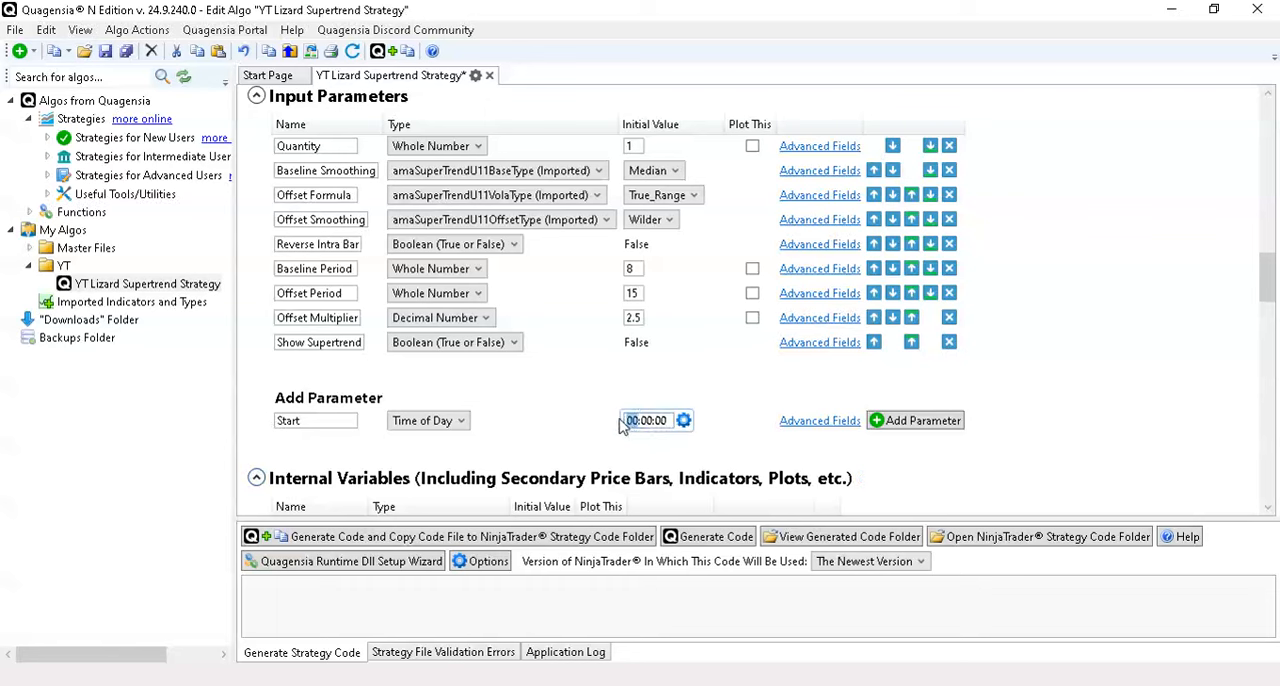
pyautogui.click(624, 422)
pyautogui.write('09:3')
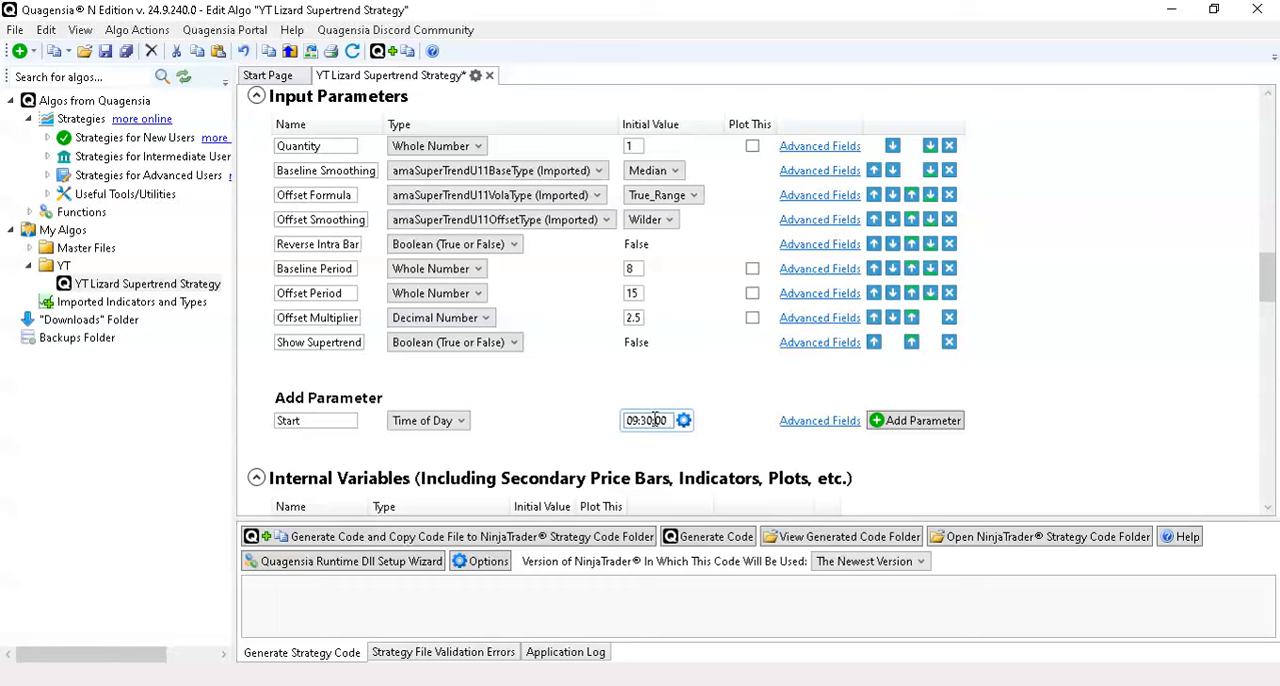
pyautogui.click(925, 422)
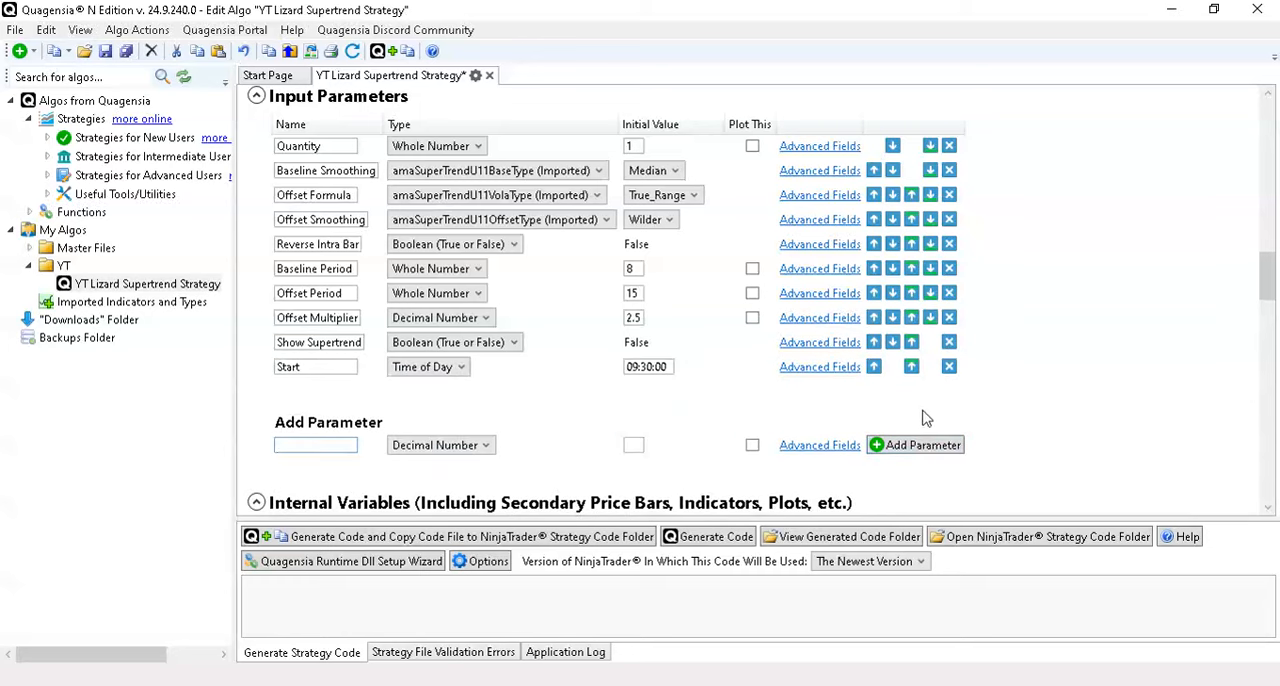
# - Name another new input parameter "End" and set its data type to Time of Day
pyautogui.write('End')
pyautogui.click(478, 449)
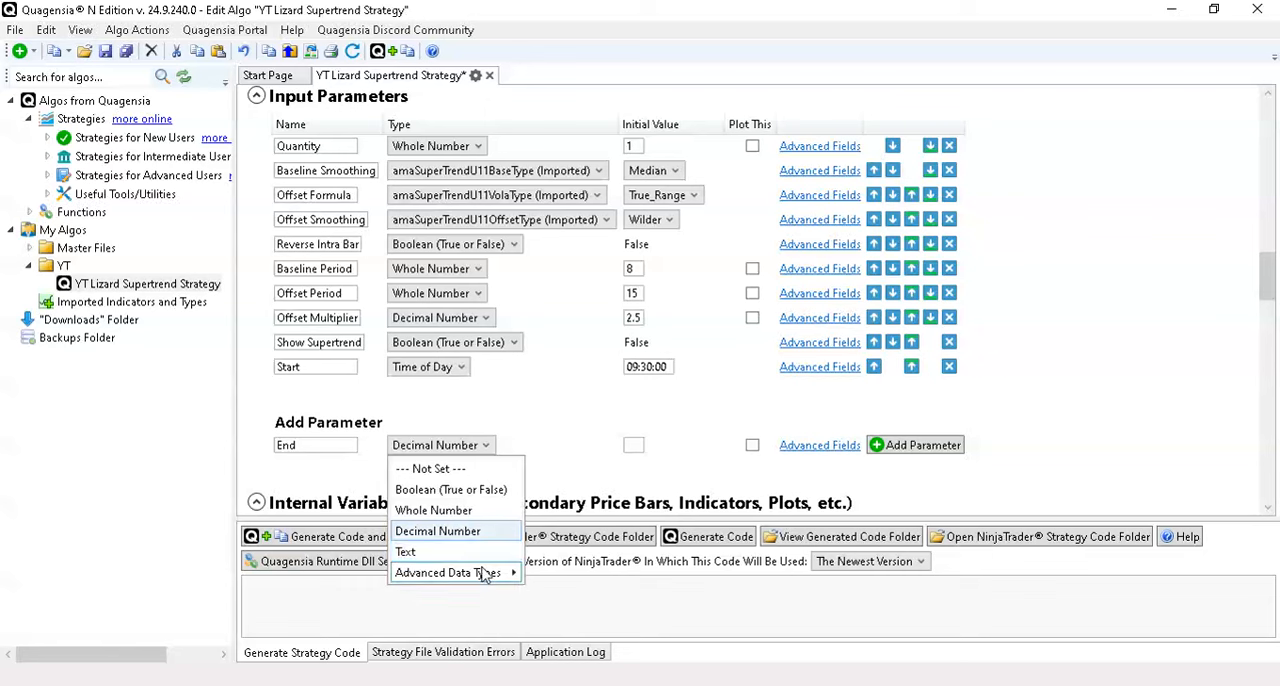
pyautogui.moveTo(484, 574)
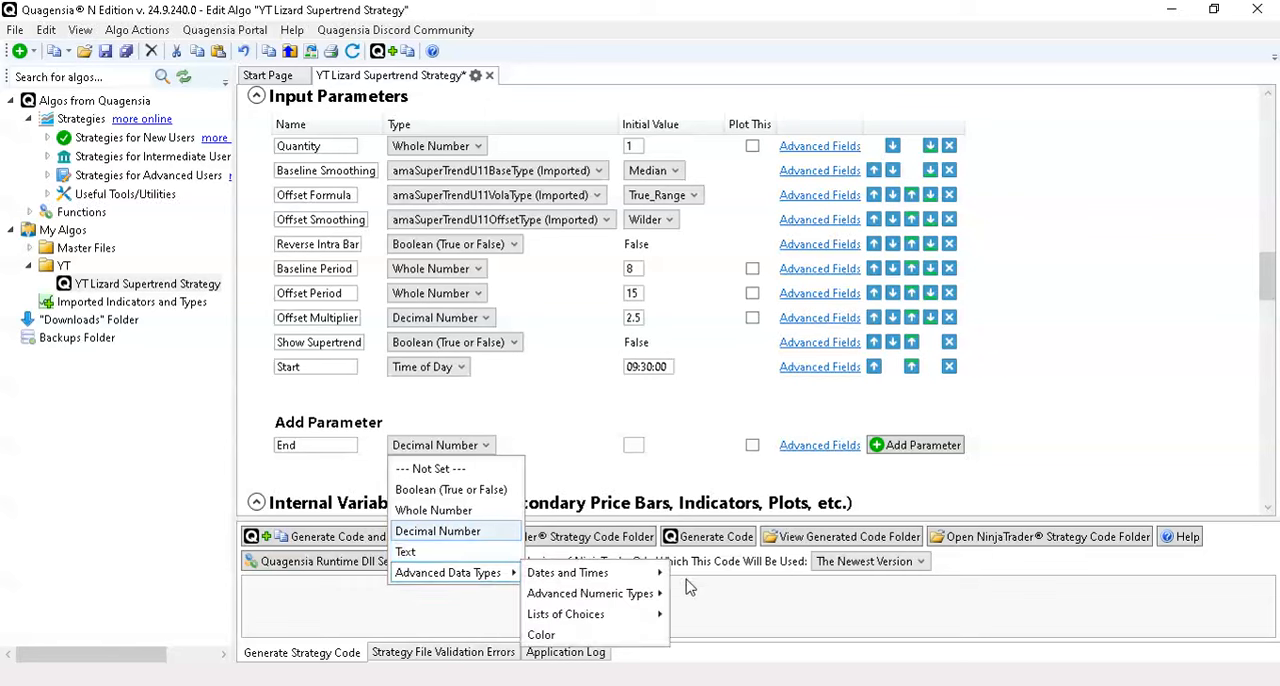
pyautogui.moveTo(617, 580)
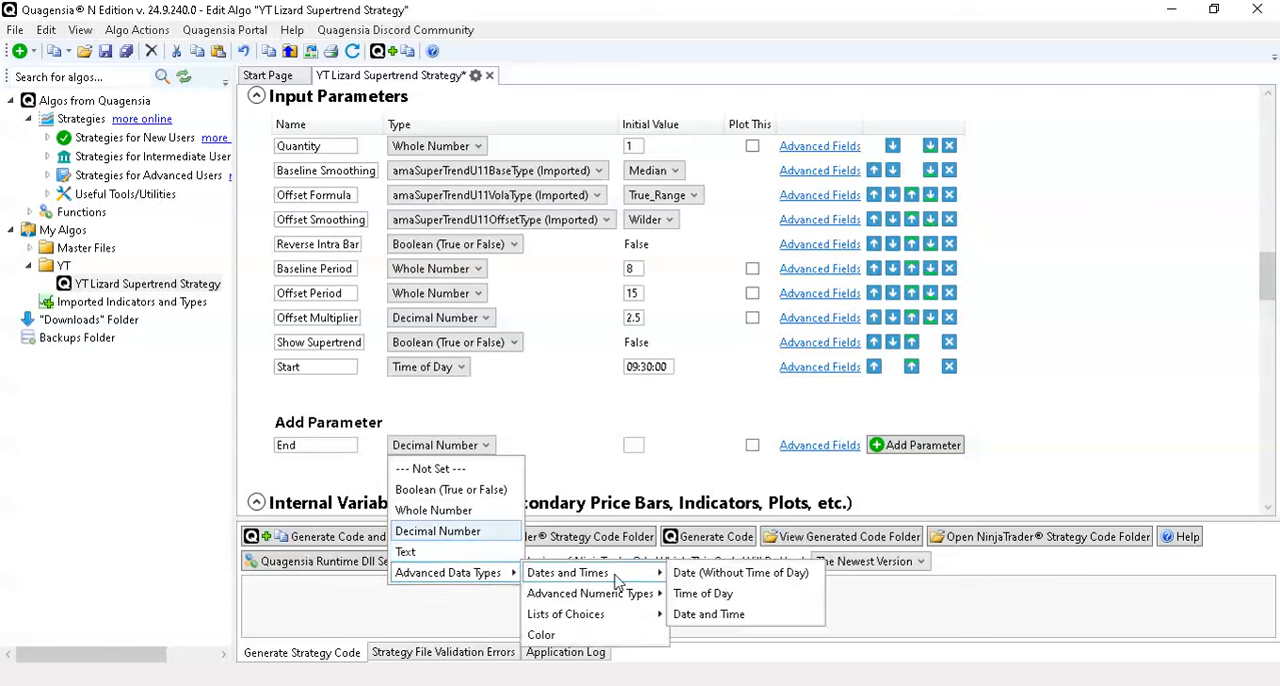
pyautogui.click(686, 594)
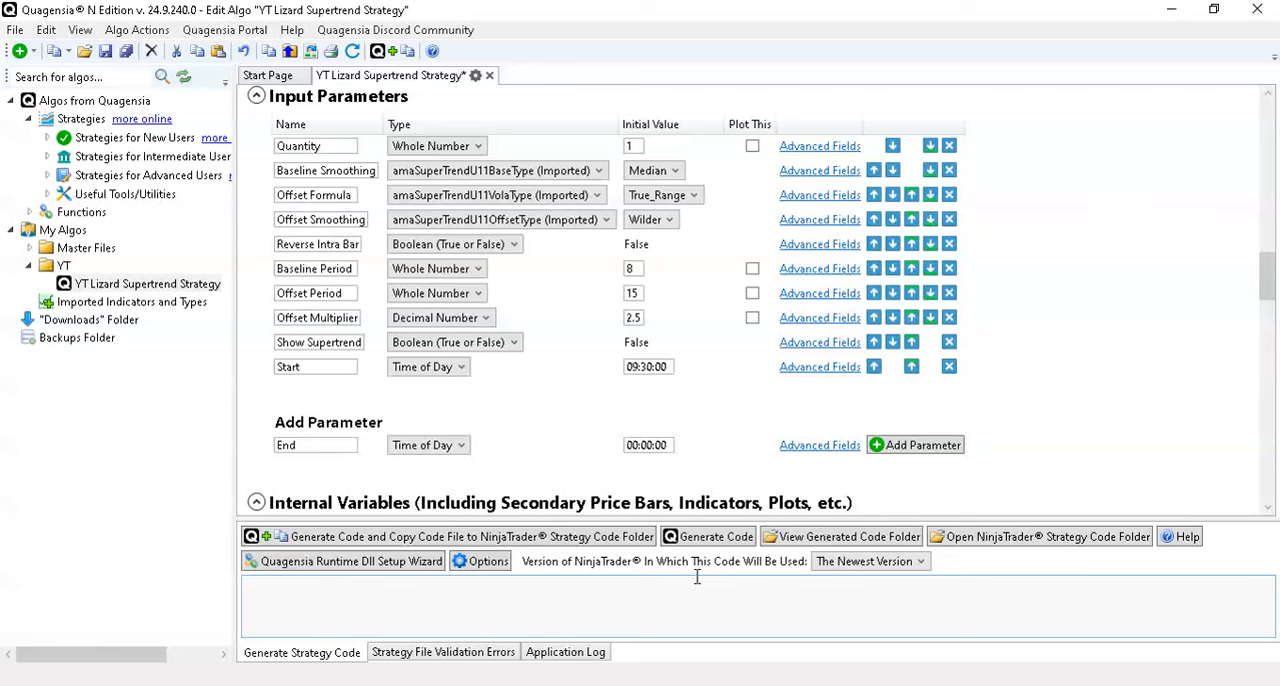
# - Set the End parameter's initial value to 15:30:00 and add it to the input parameters
pyautogui.click(636, 445)
pyautogui.moveTo(637, 445); pyautogui.dragTo(617, 452)
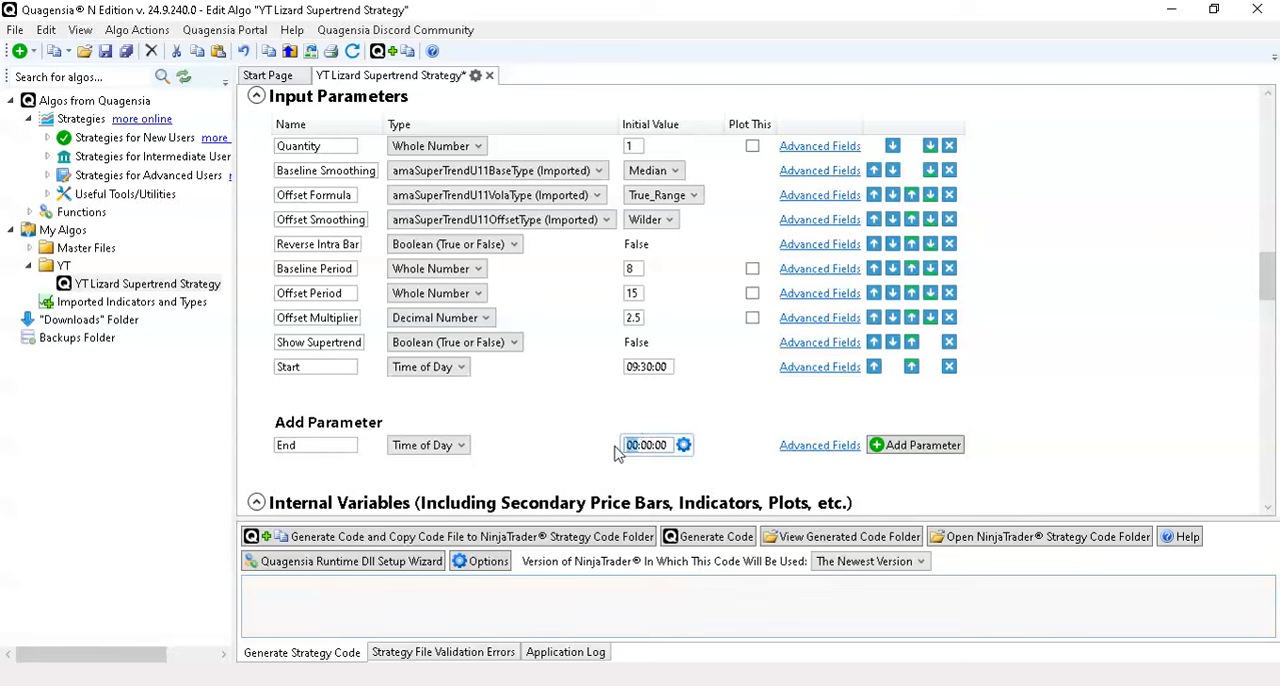
pyautogui.write('15:3')
pyautogui.click(955, 449)
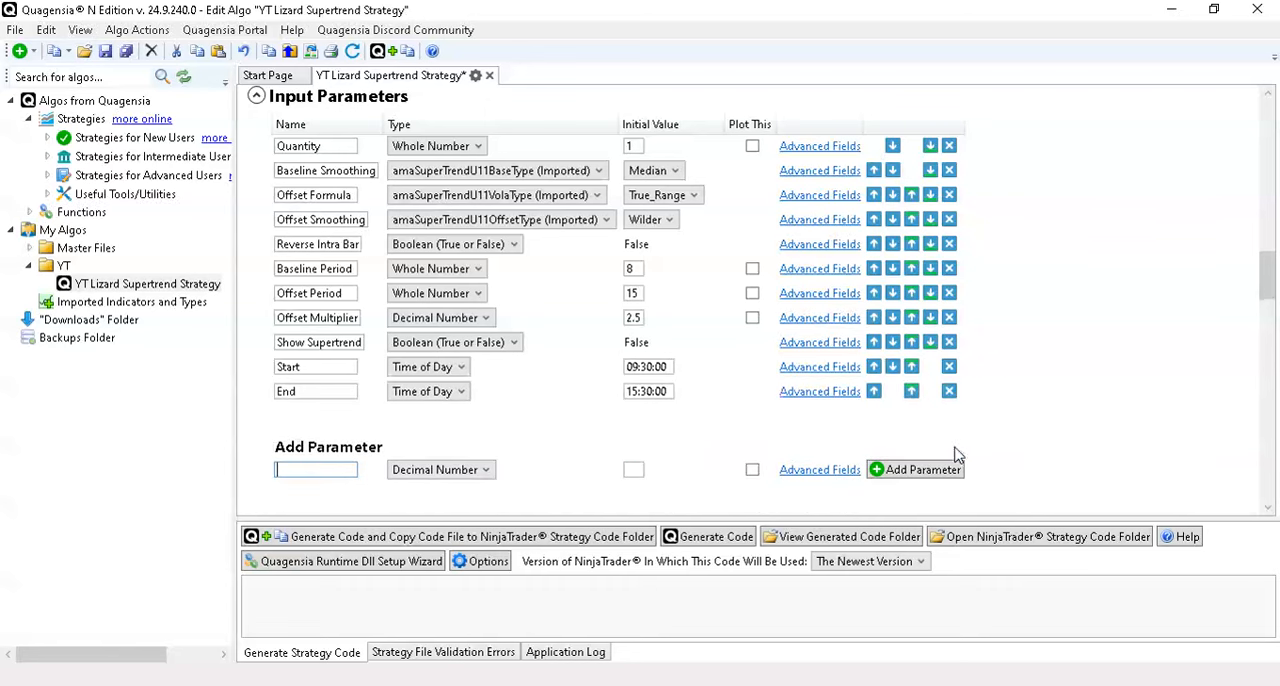
# - Move the End and Start parameters to the top of the input parameters, with Start first
pyautogui.click(912, 392)
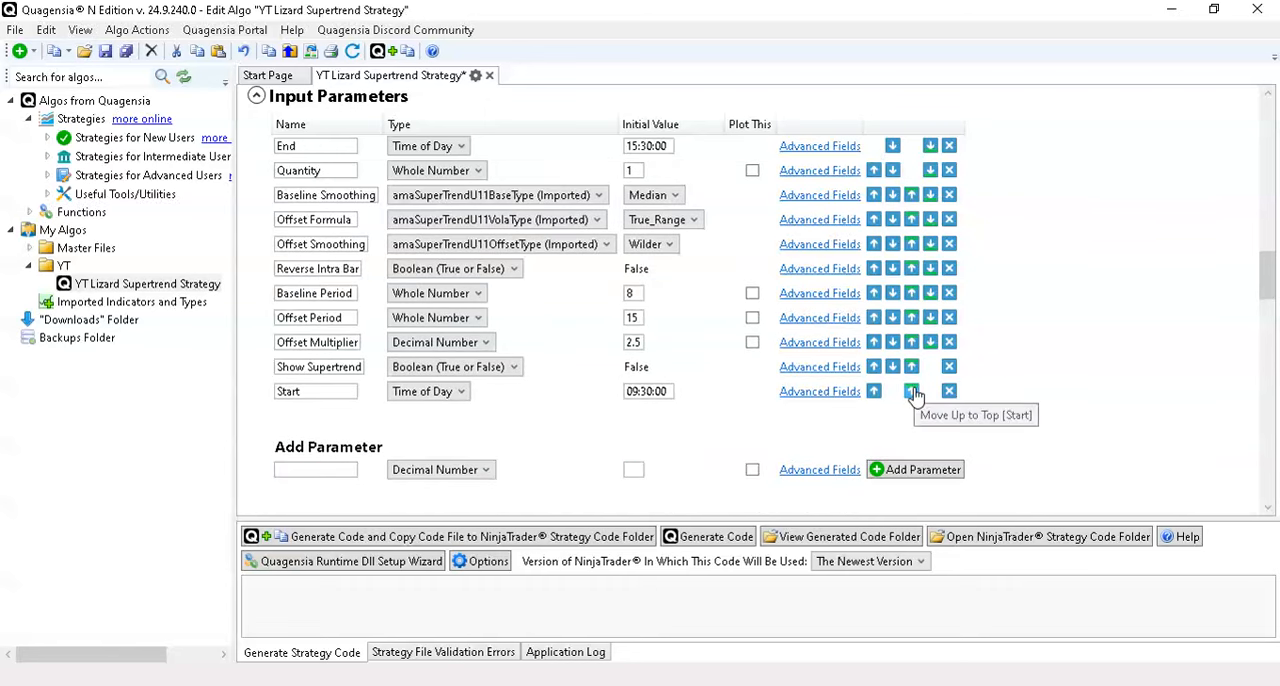
pyautogui.click(913, 392)
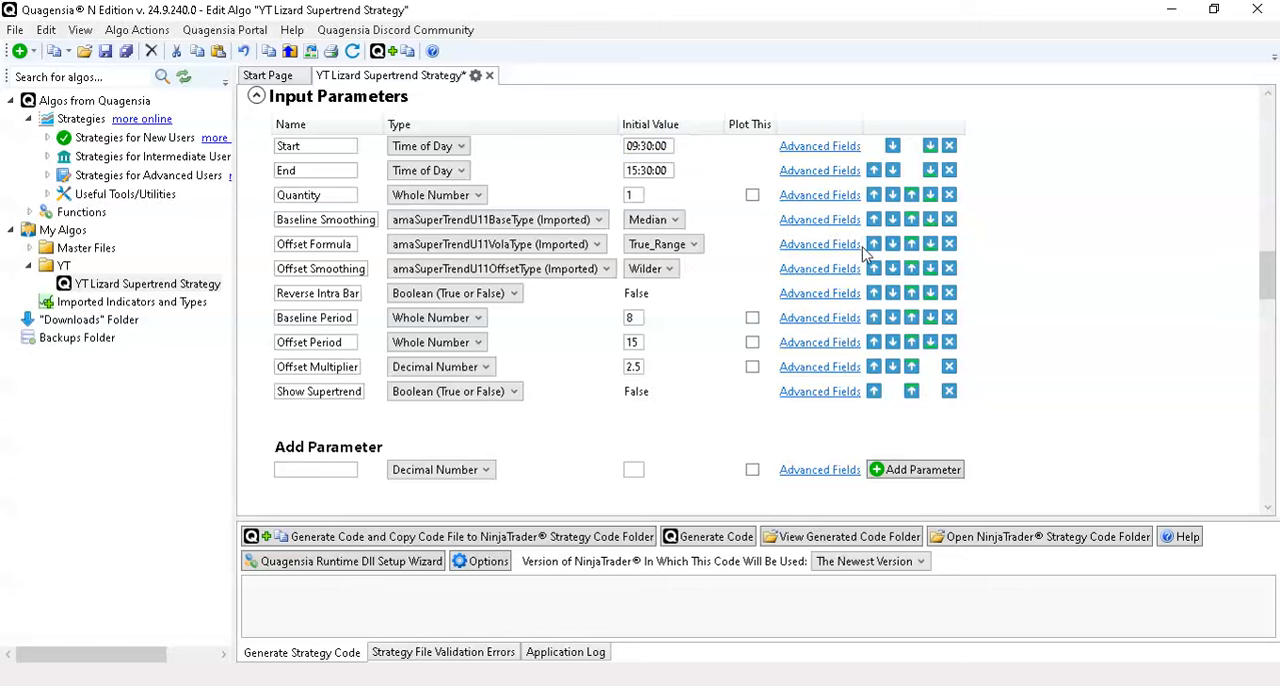
# - Set the Start parameter's category to "01. Trading Hours" in its advanced fields and copy that category text
pyautogui.click(820, 148)
pyautogui.click(424, 212)
pyautogui.write('0.1')
pyautogui.write('. Trading Hou')
pyautogui.write('rs')
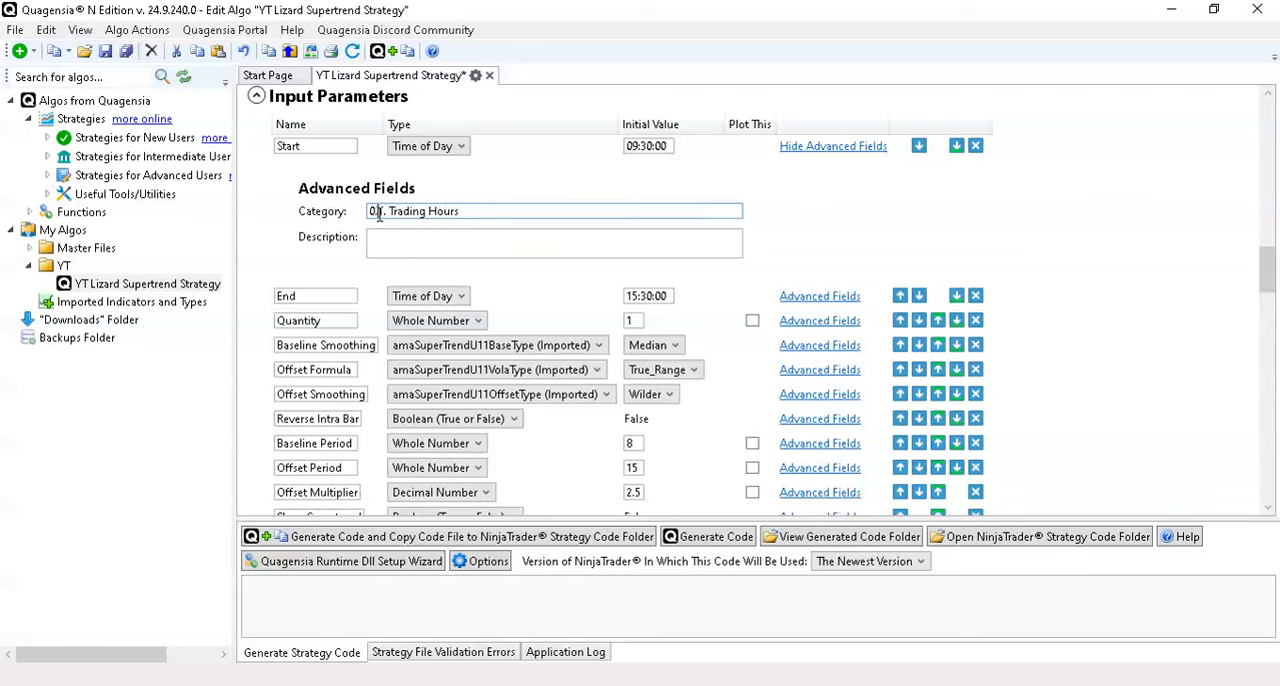
pyautogui.click(380, 214)
pyautogui.press('BackSpace')
pyautogui.moveTo(481, 211); pyautogui.dragTo(305, 215)
pyautogui.hotkey('ctrl', 'c')
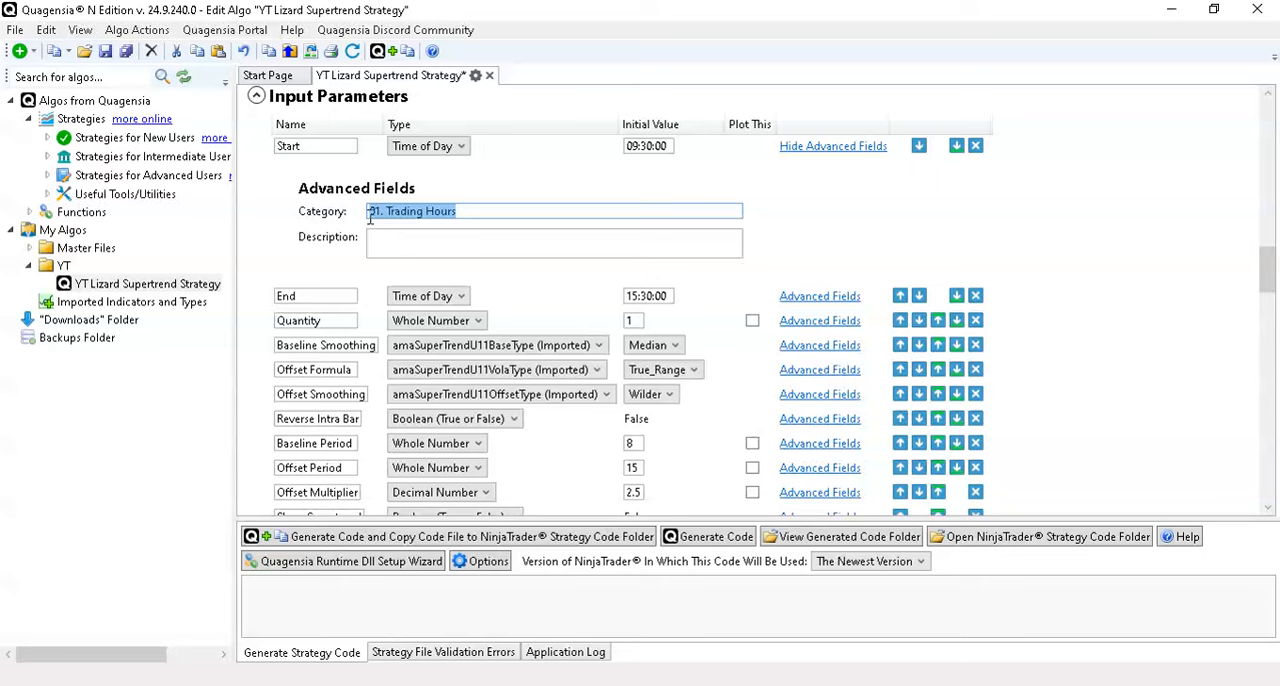
pyautogui.click(822, 147)
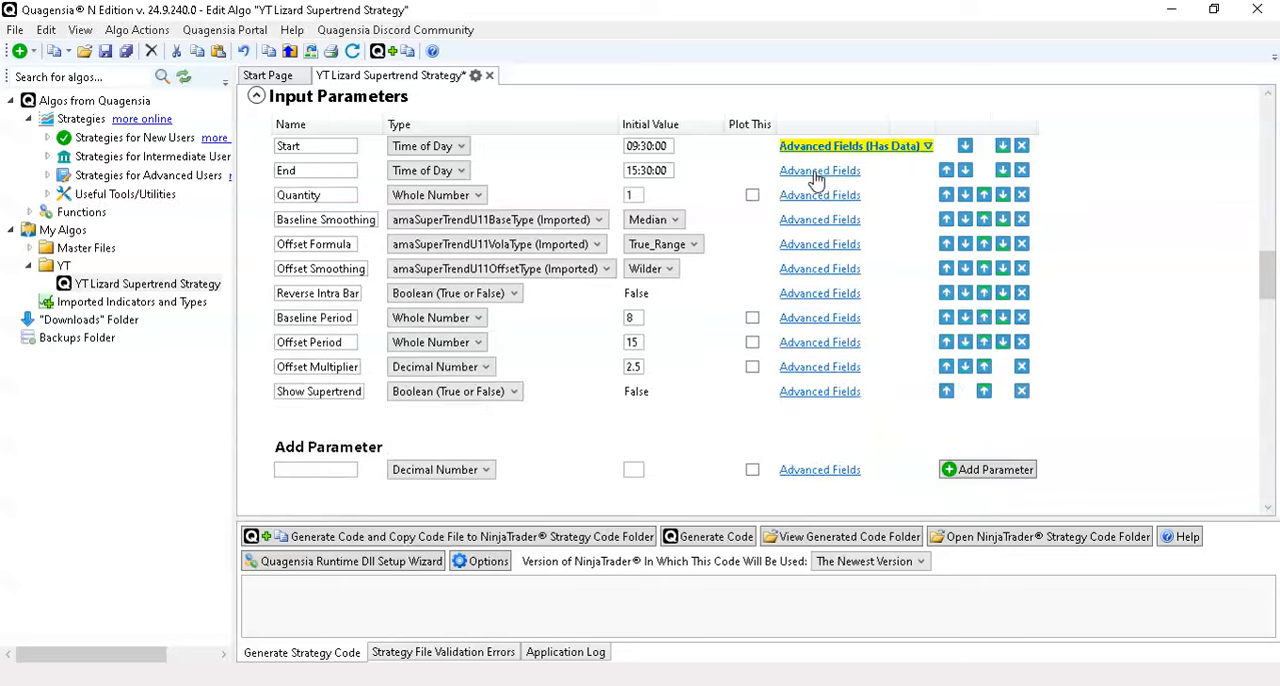
# - Paste the copied "01. Trading Hours" text into the End parameter's advanced fields as its category
pyautogui.click(817, 172)
pyautogui.rightClick(537, 236)
pyautogui.click(588, 288)
pyautogui.click(820, 172)
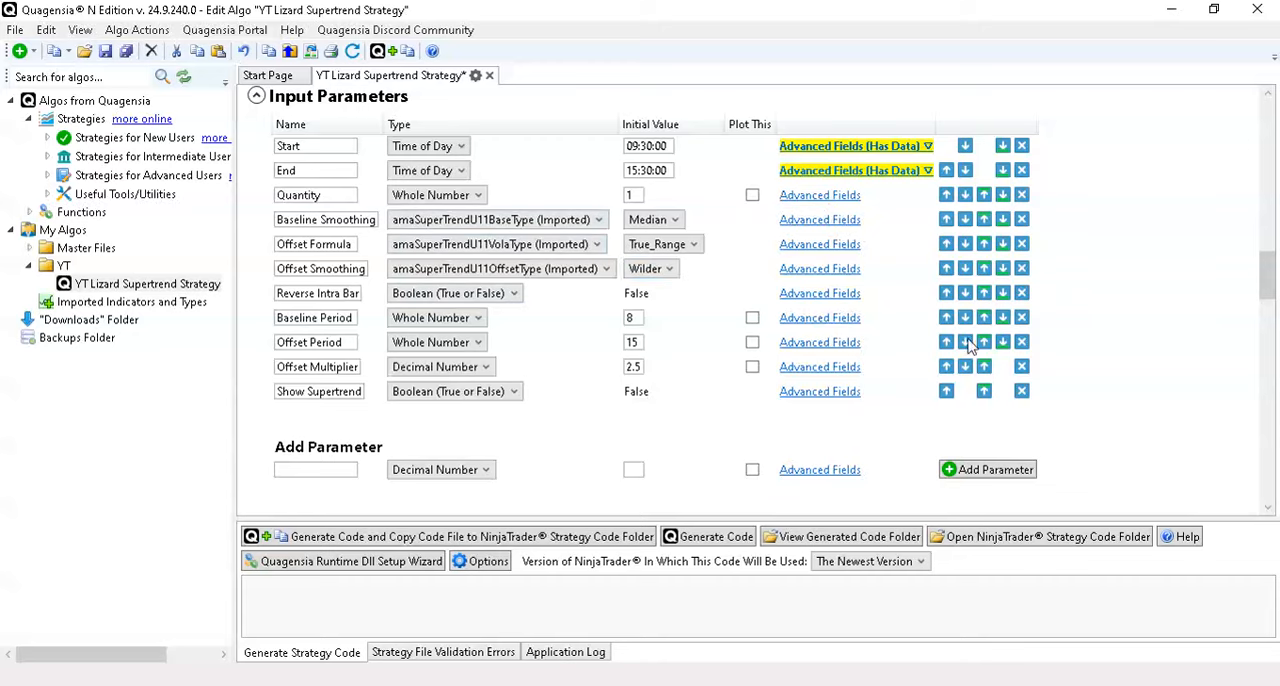
# - Set the lower or higher boundary of the tradingHours: time condition to the Start input parameter
pyautogui.scroll(-6, 1120, 300)
pyautogui.scroll(5, 1120, 300)
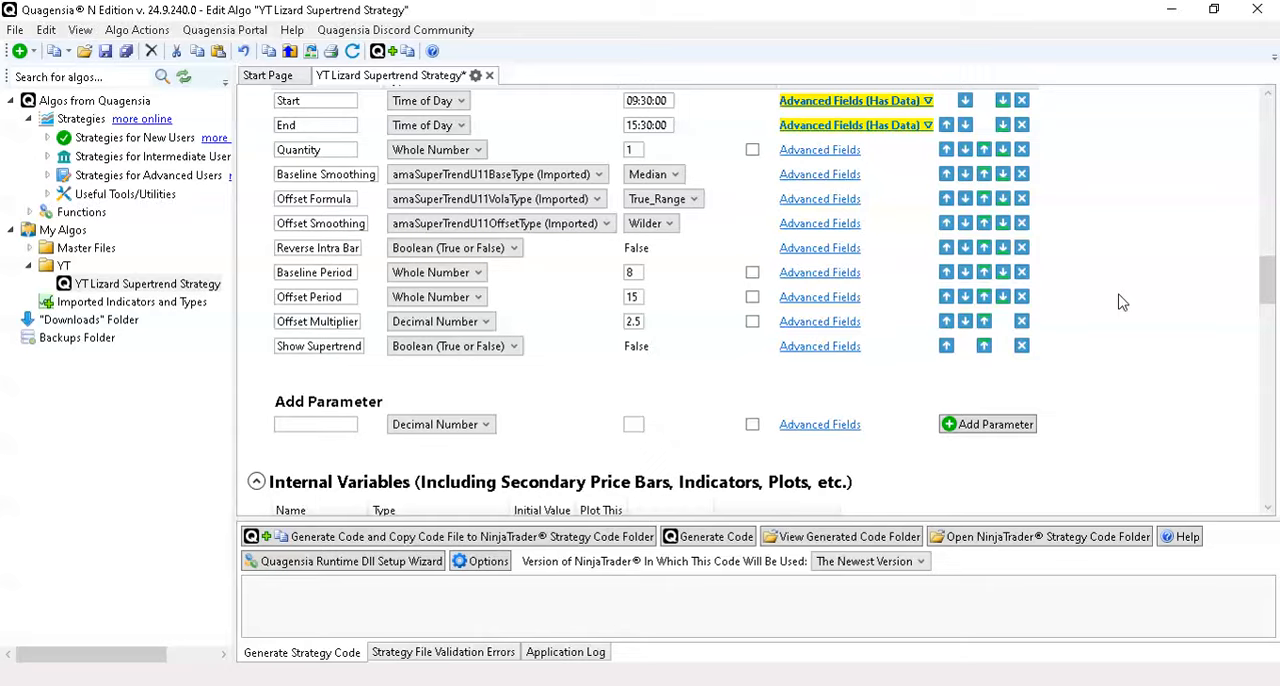
pyautogui.scroll(1, 1120, 302)
pyautogui.scroll(-10, 1120, 302)
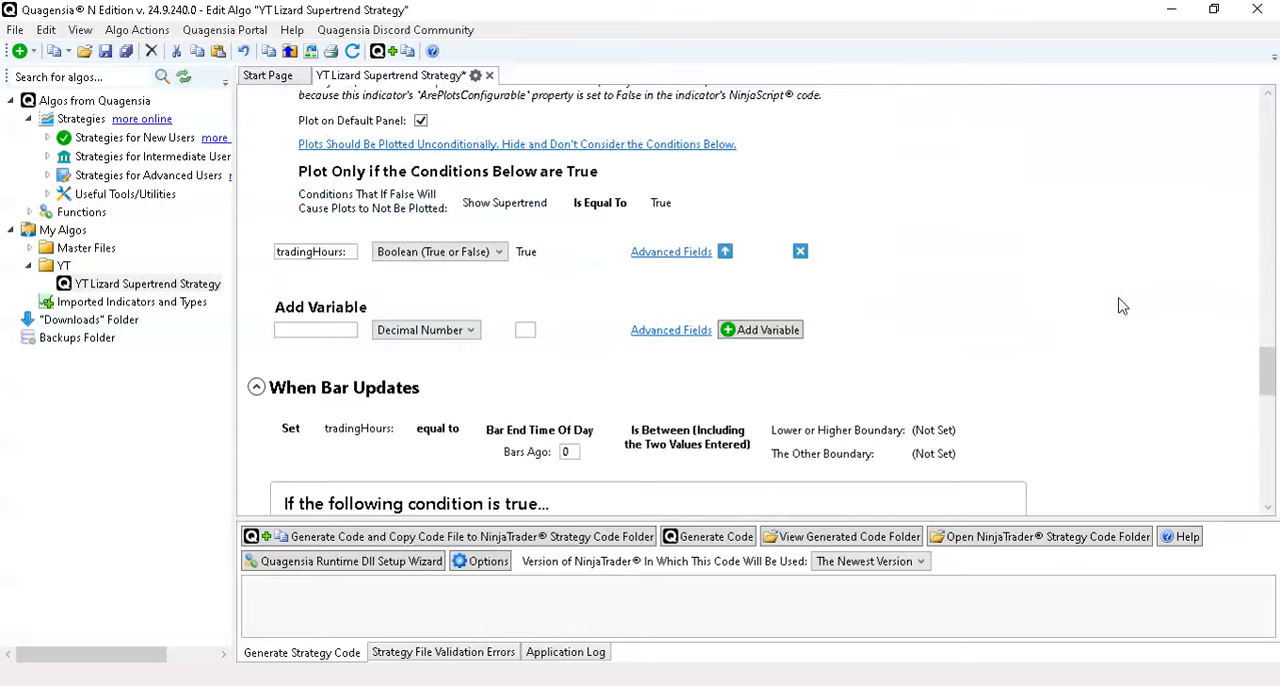
pyautogui.moveTo(530, 257)
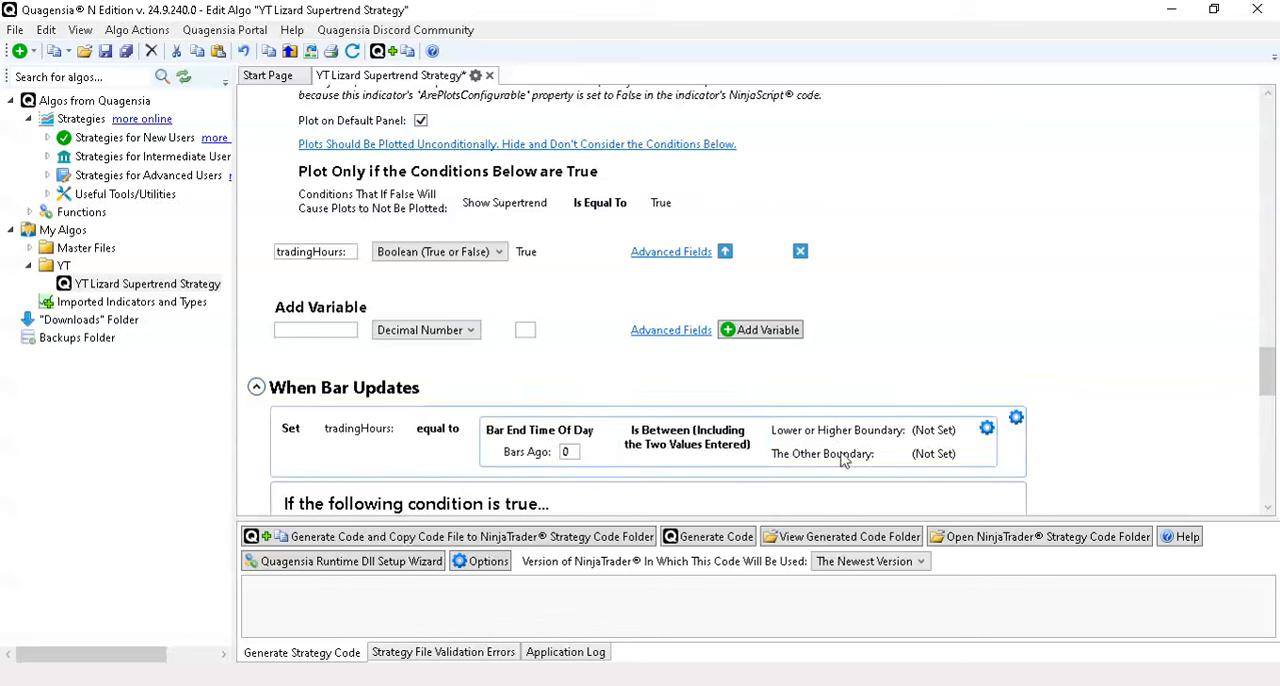
pyautogui.click(966, 430)
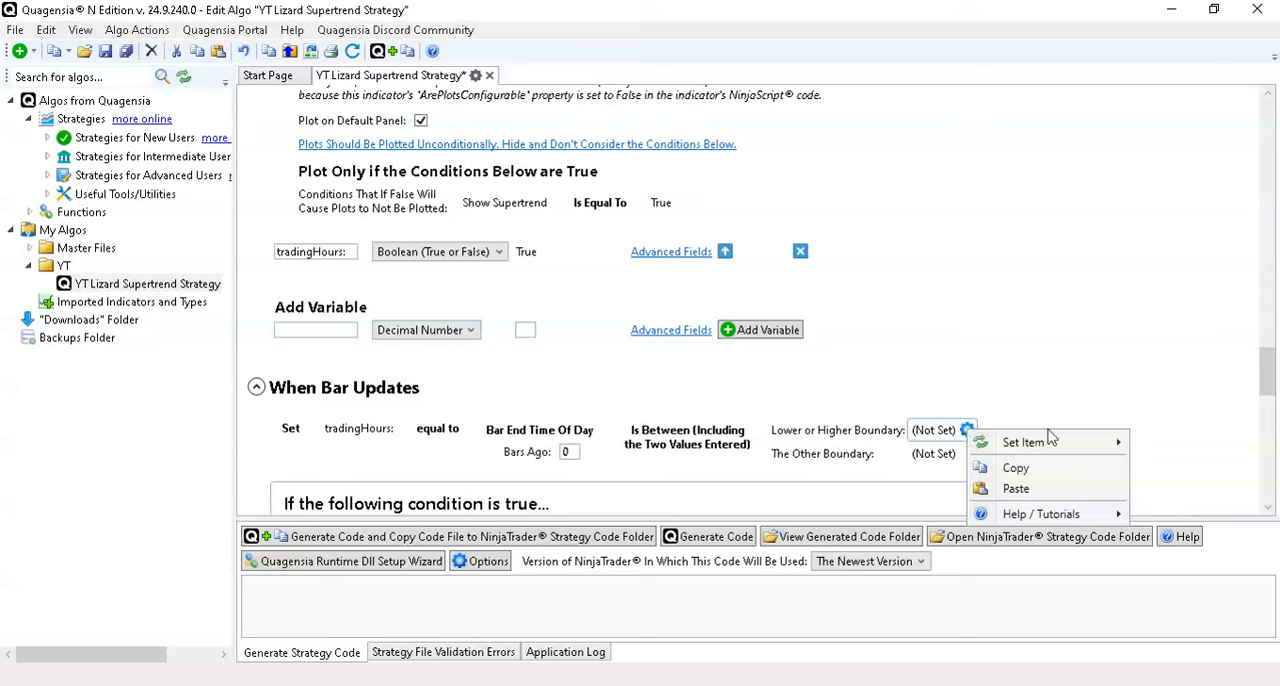
pyautogui.moveTo(1050, 440)
pyautogui.moveTo(908, 446)
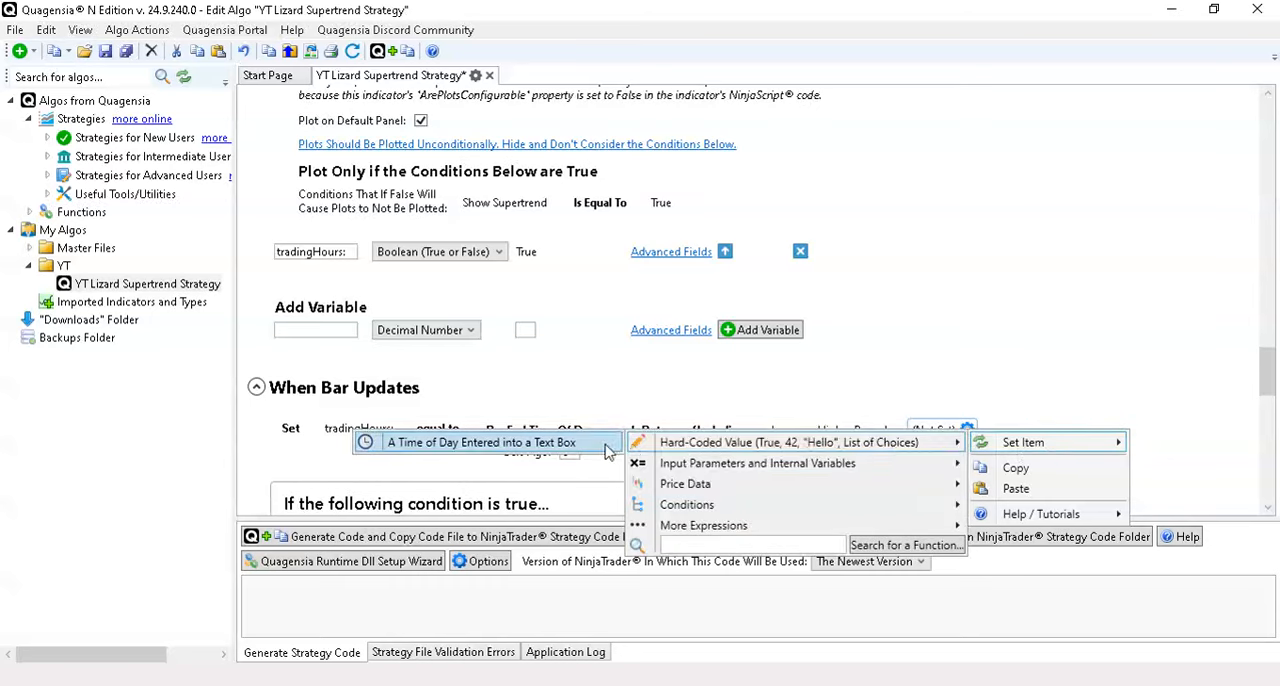
pyautogui.moveTo(785, 472)
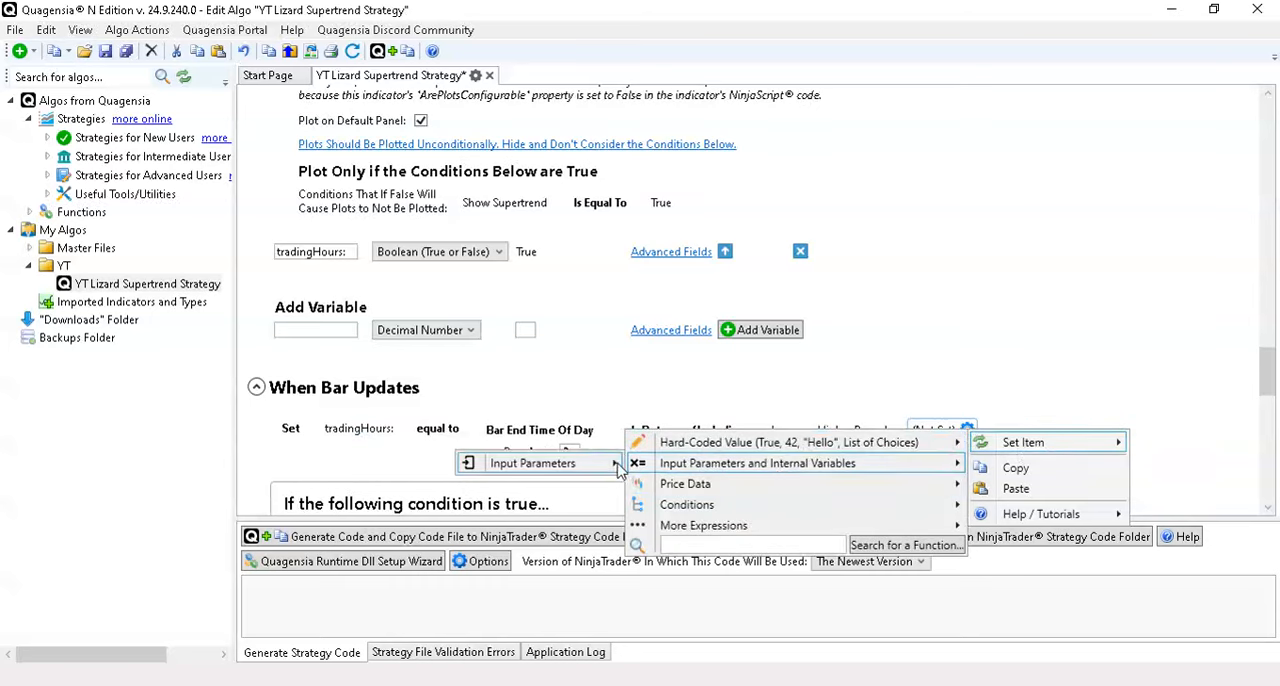
pyautogui.moveTo(615, 465)
pyautogui.click(415, 463)
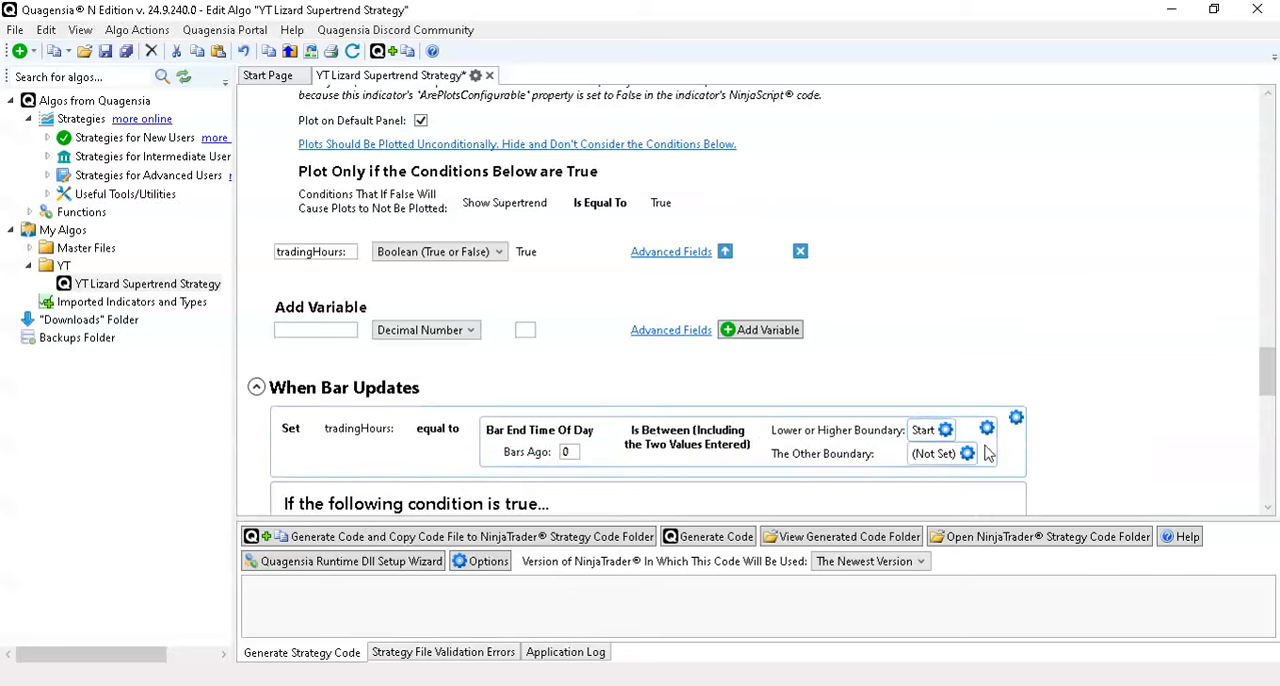
# - Set the other boundary of the tradingHours: time condition to the End input parameter
pyautogui.click(966, 453)
pyautogui.moveTo(1020, 470)
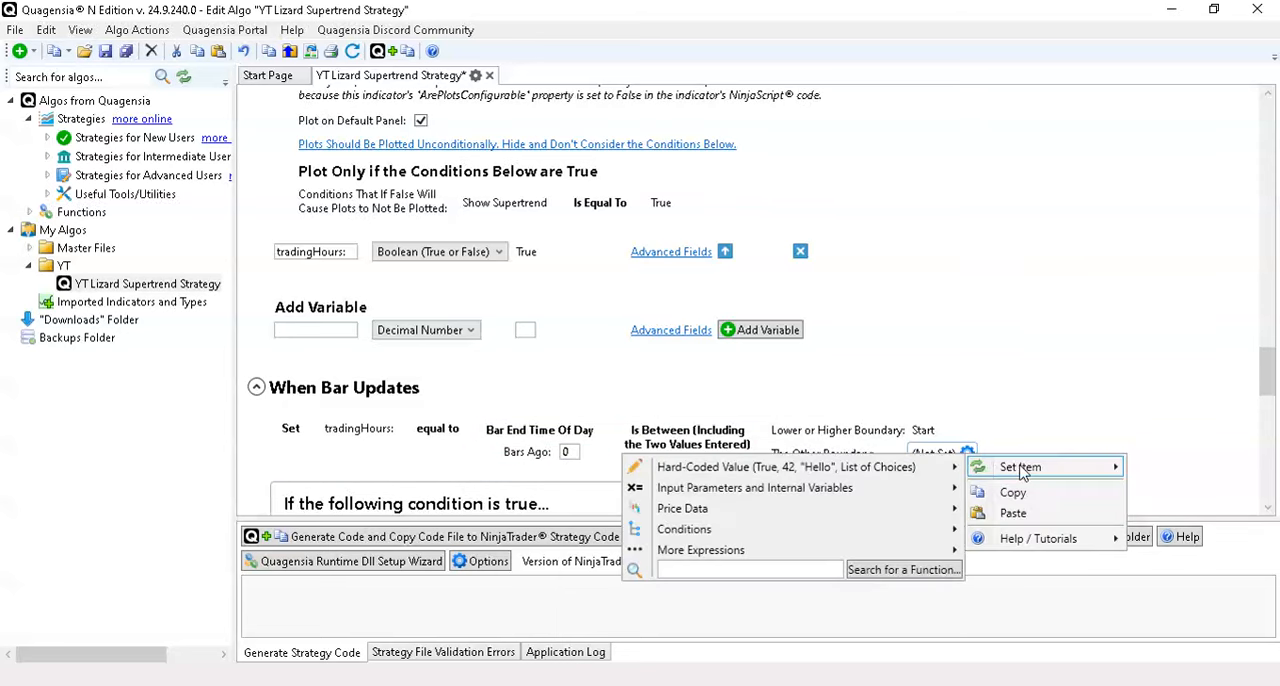
pyautogui.moveTo(838, 488)
pyautogui.moveTo(515, 490)
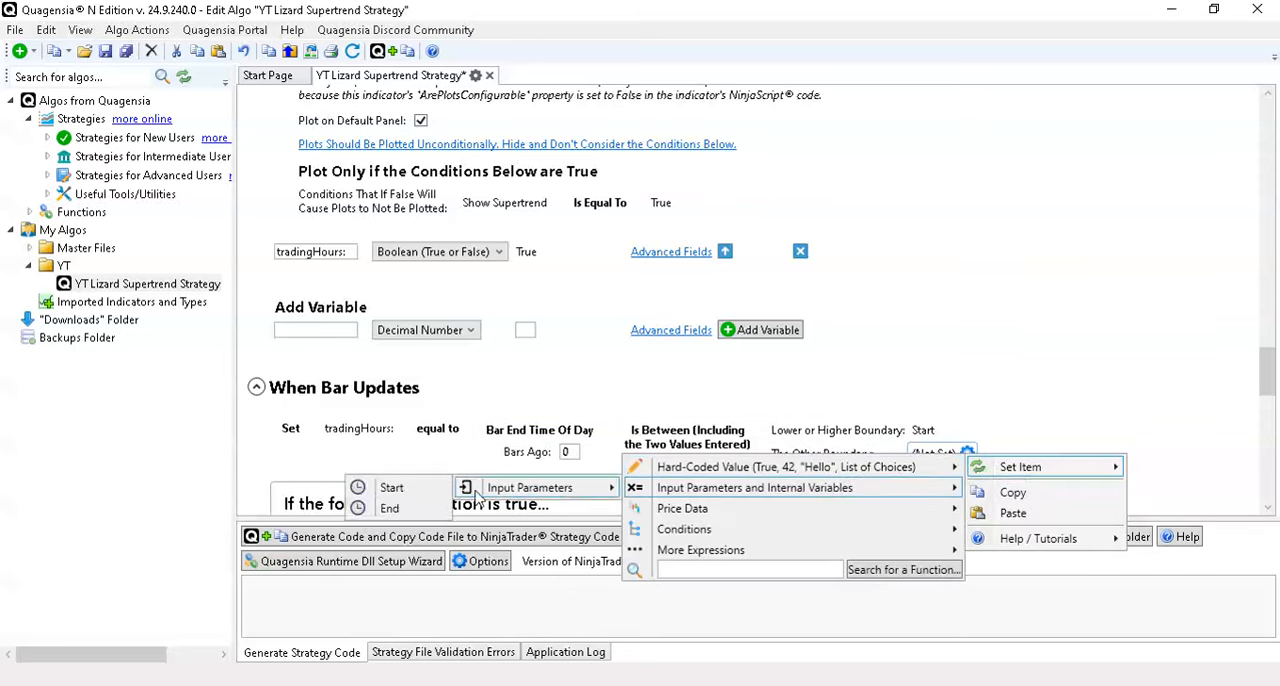
pyautogui.click(390, 508)
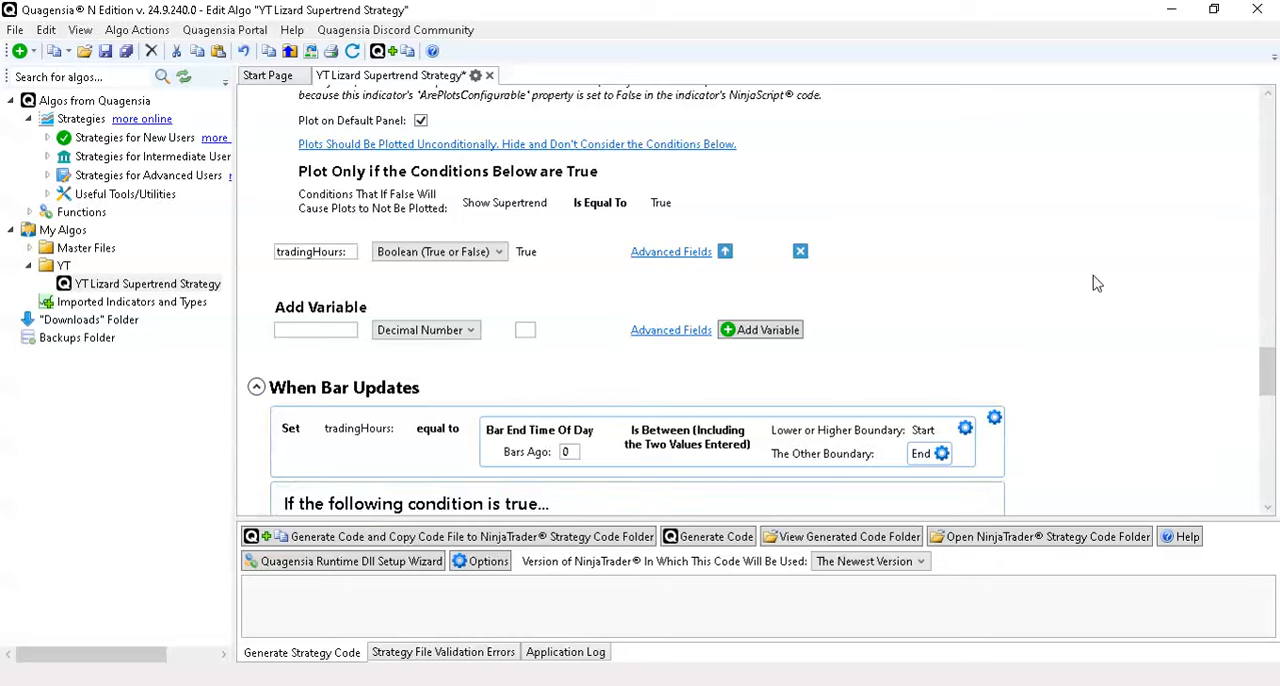
# - Copy the Bar End Time Of Day condition from the tradingHours: assignment and paste it over the unset condition in the first If block
pyautogui.scroll(-2, 1094, 283)
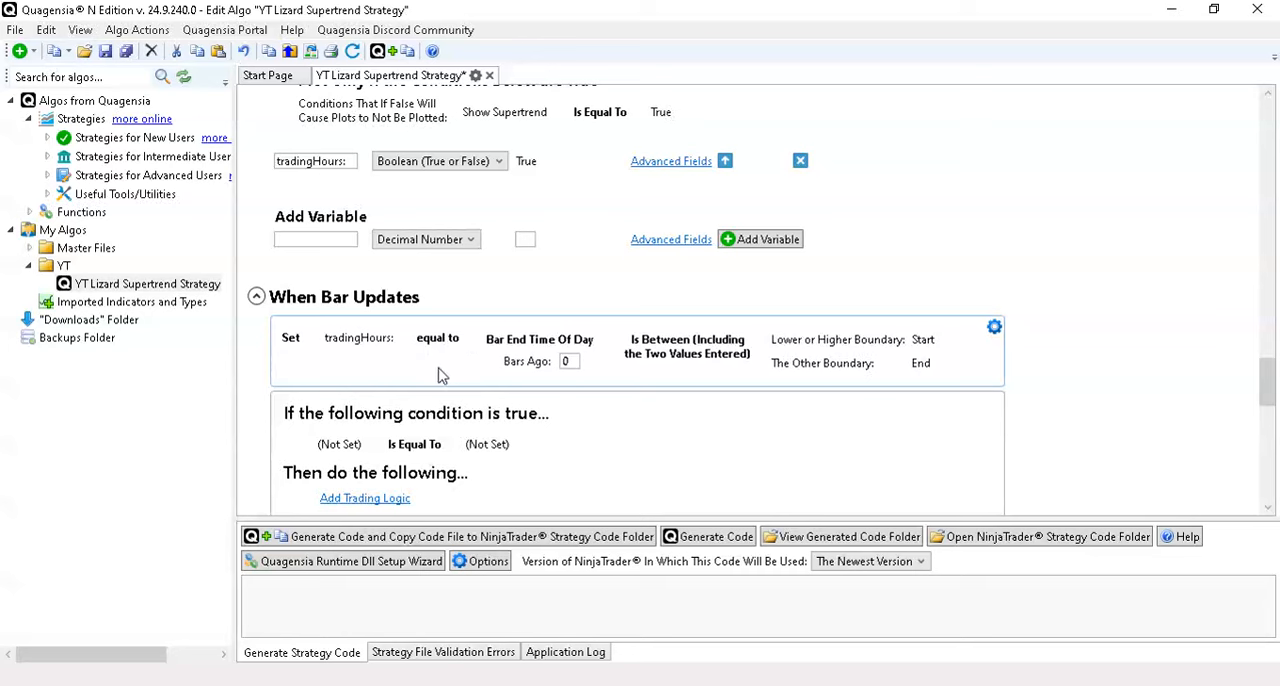
pyautogui.scroll(-1, 624, 398)
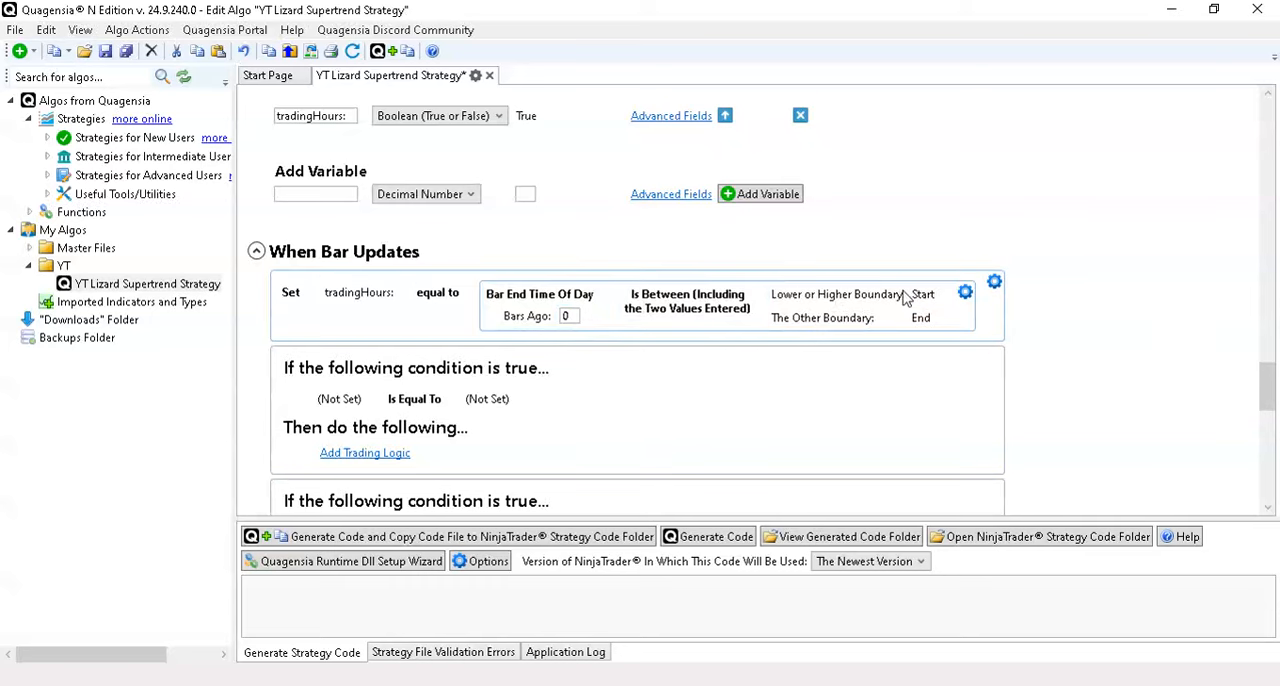
pyautogui.click(964, 292)
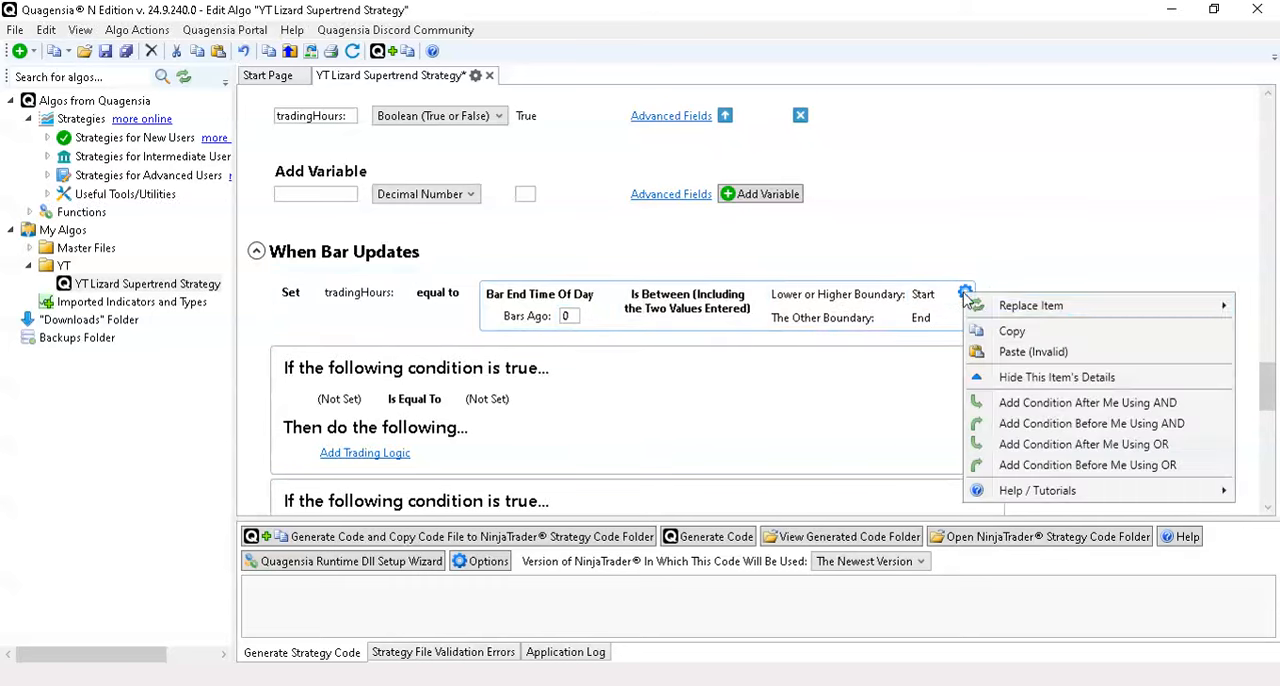
pyautogui.click(1005, 331)
pyautogui.click(540, 397)
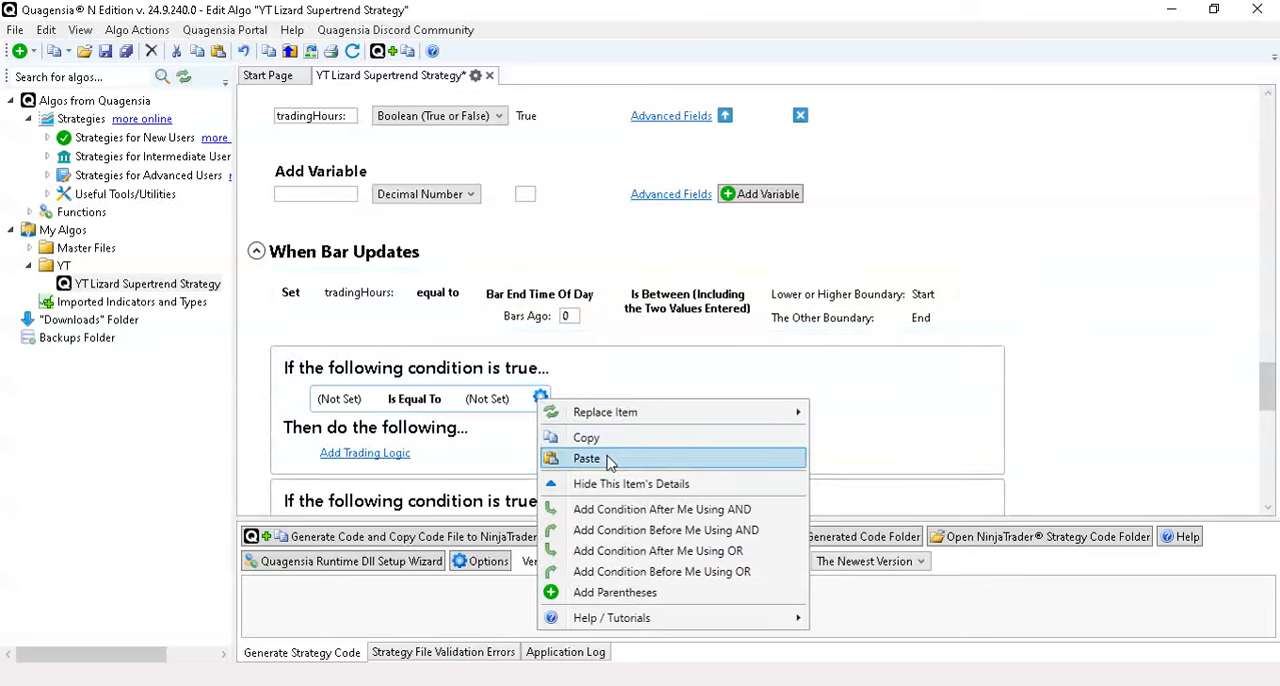
pyautogui.click(600, 458)
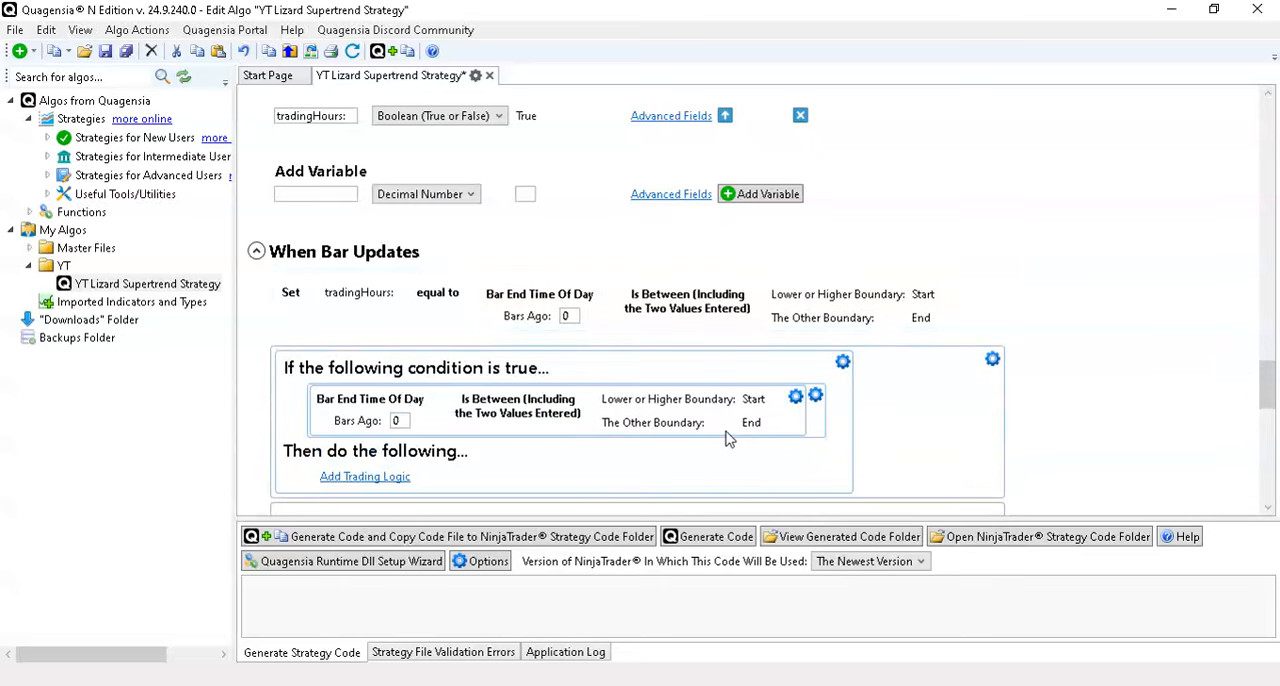
# - Change the pasted condition's operator to Is Not "Between (Excluding the Two Values Entered)"
pyautogui.click(515, 405)
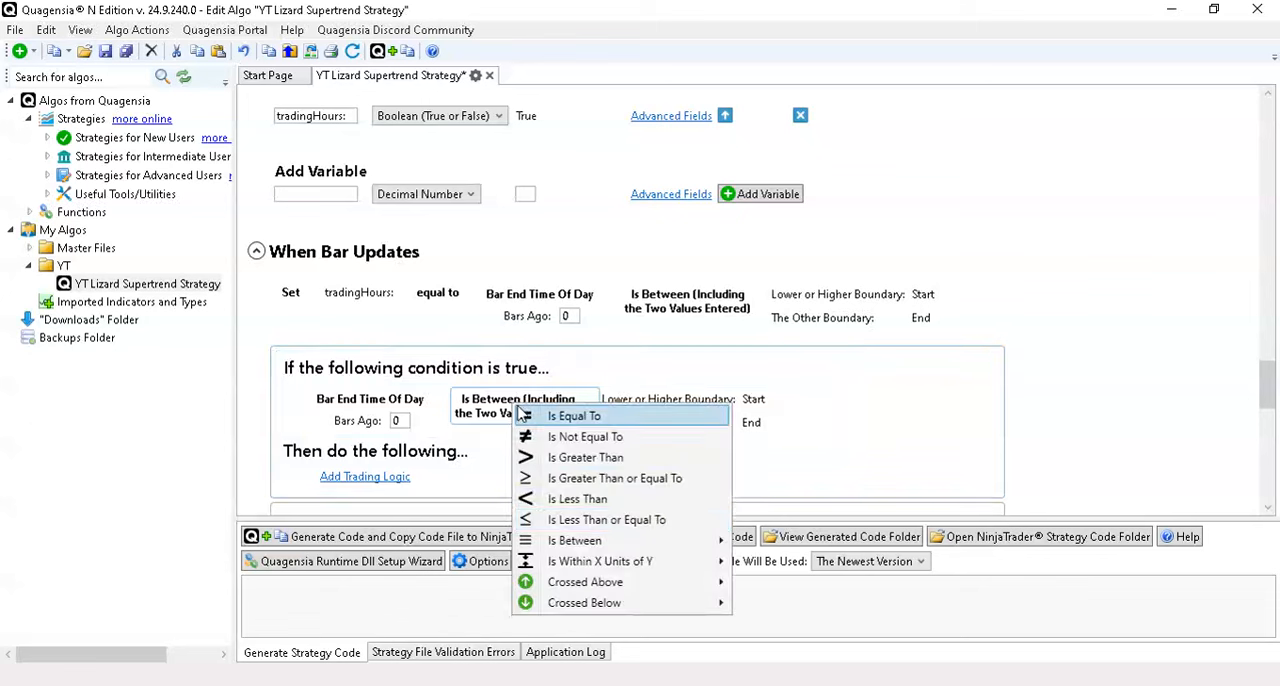
pyautogui.moveTo(660, 541)
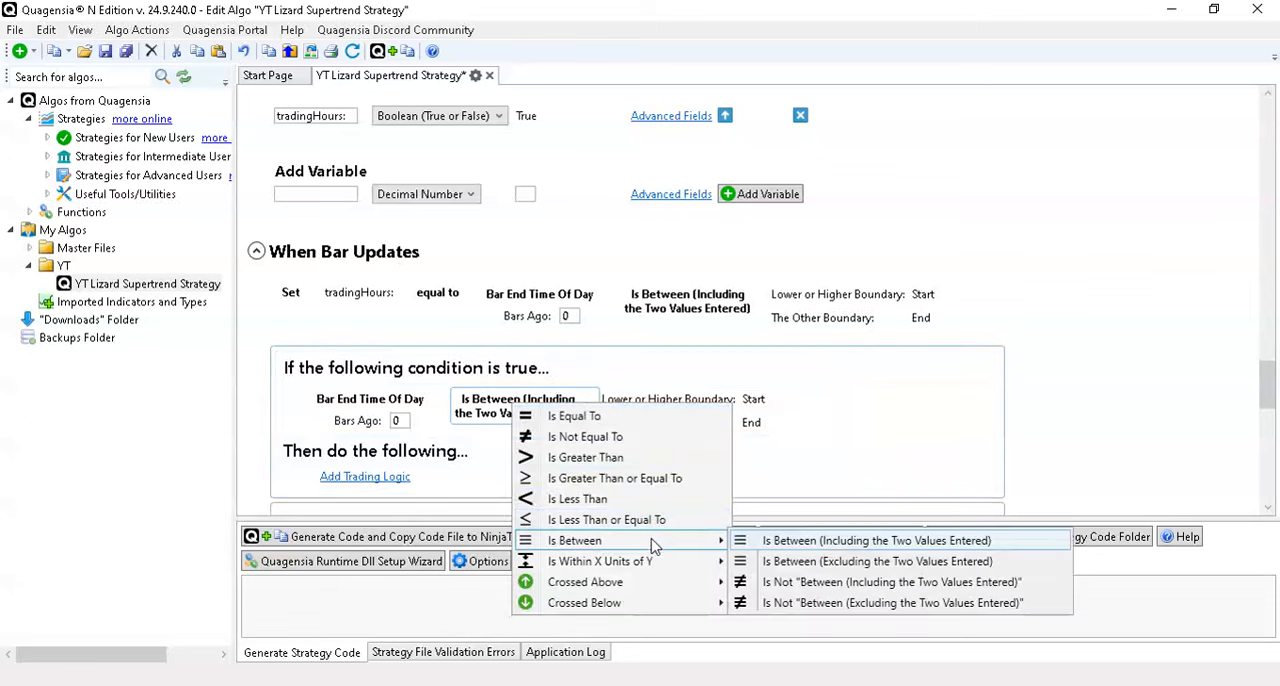
pyautogui.click(825, 605)
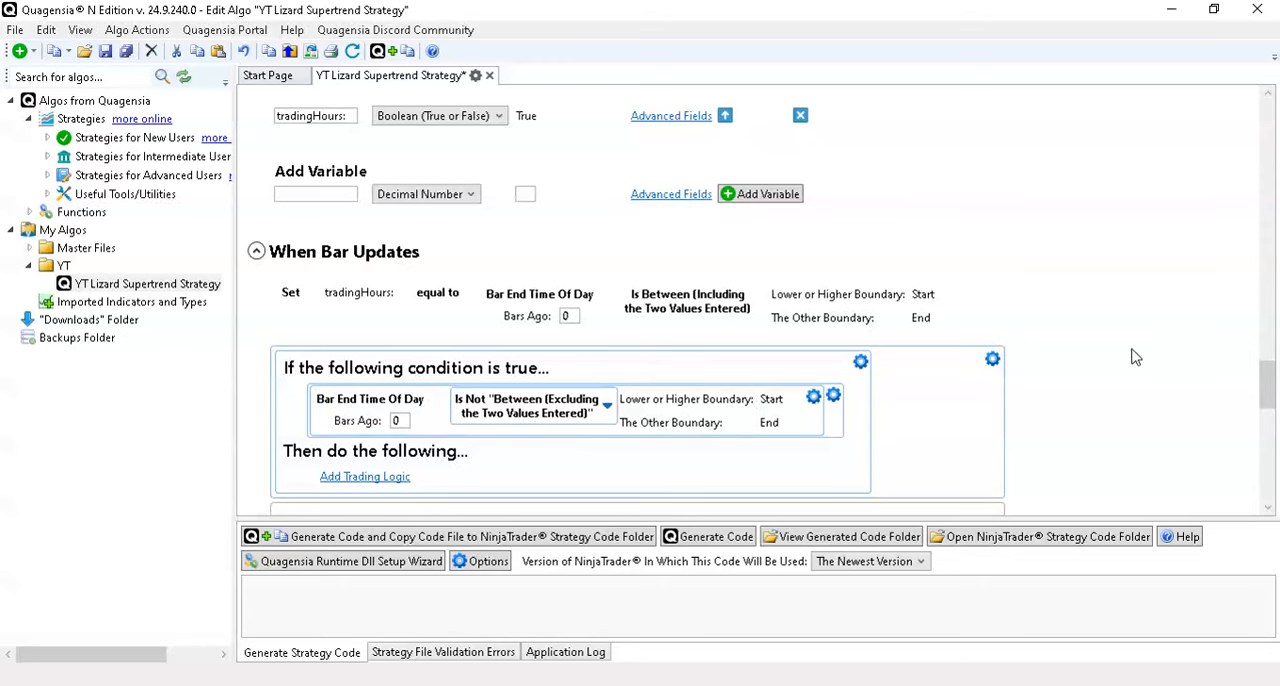
# - Add an action to the first If block that sets the tradingHours: variable to False
pyautogui.scroll(-2, 1160, 350)
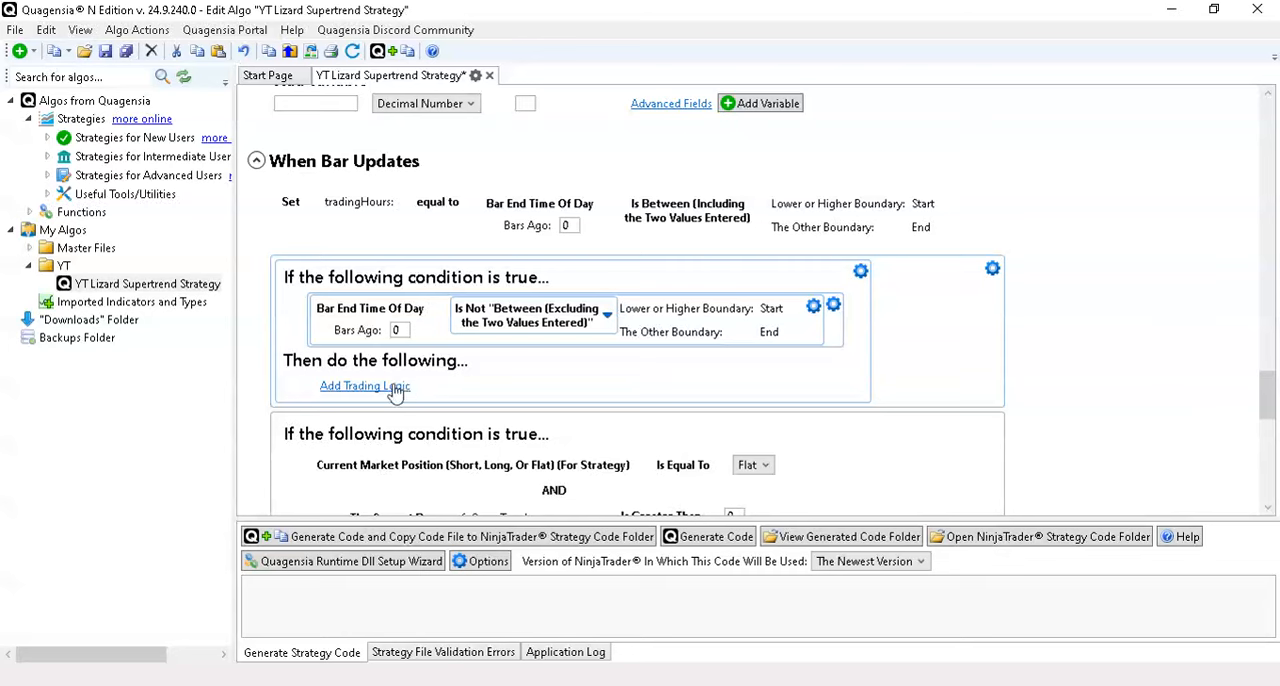
pyautogui.click(395, 388)
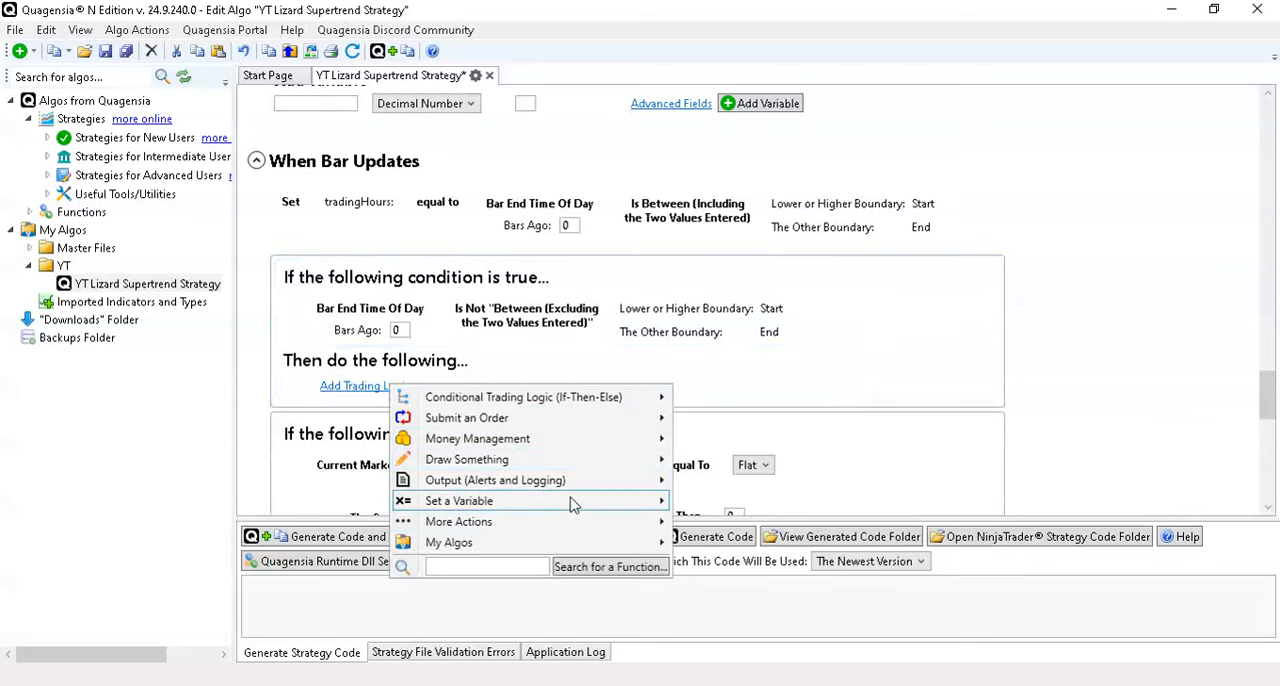
pyautogui.moveTo(571, 503)
pyautogui.click(737, 521)
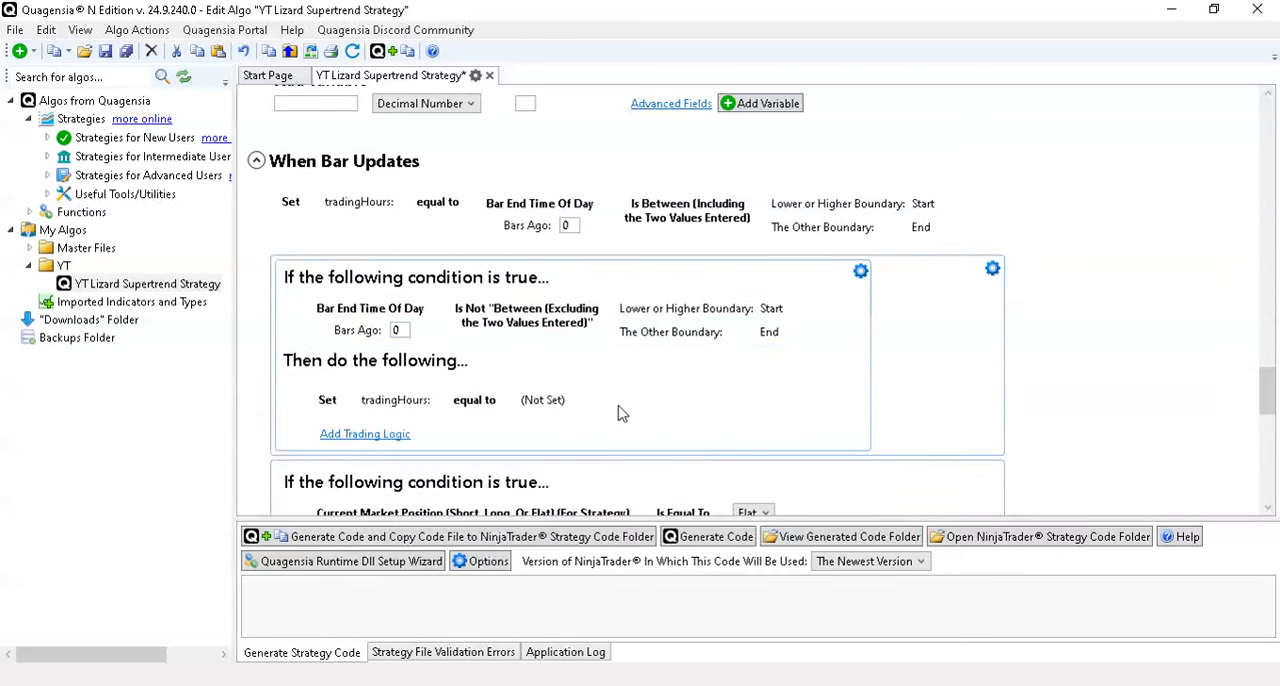
pyautogui.click(577, 401)
pyautogui.moveTo(640, 417)
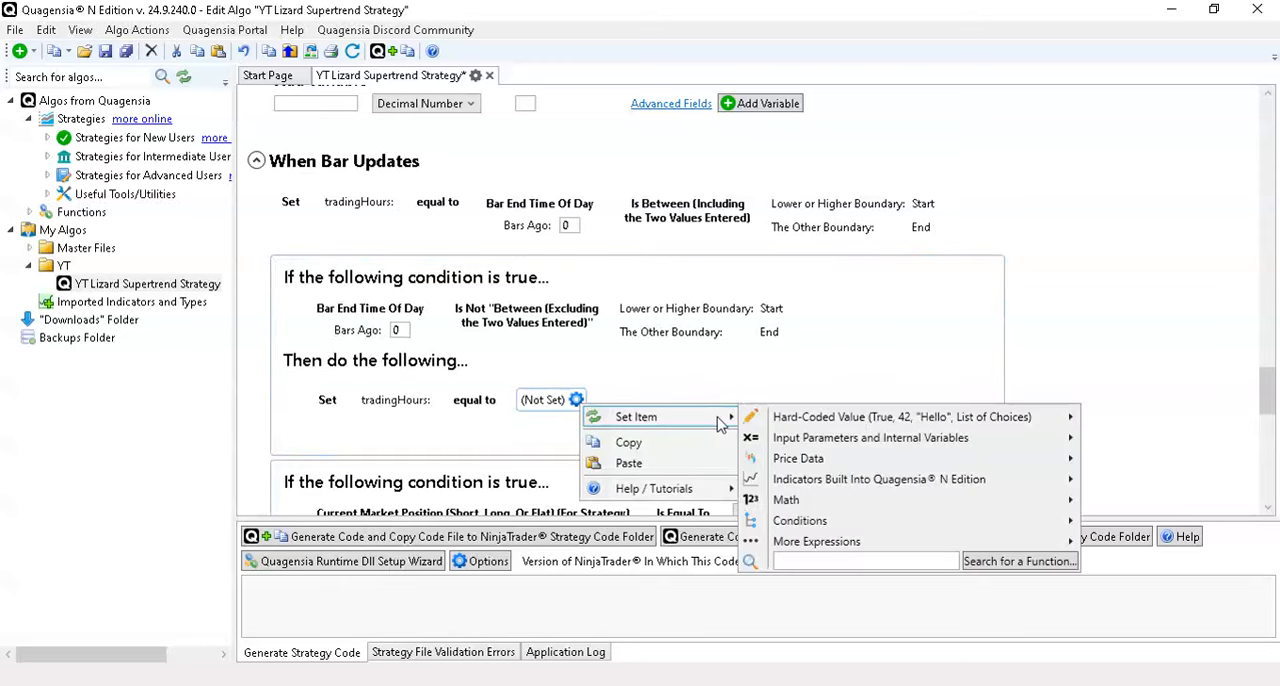
pyautogui.moveTo(1038, 422)
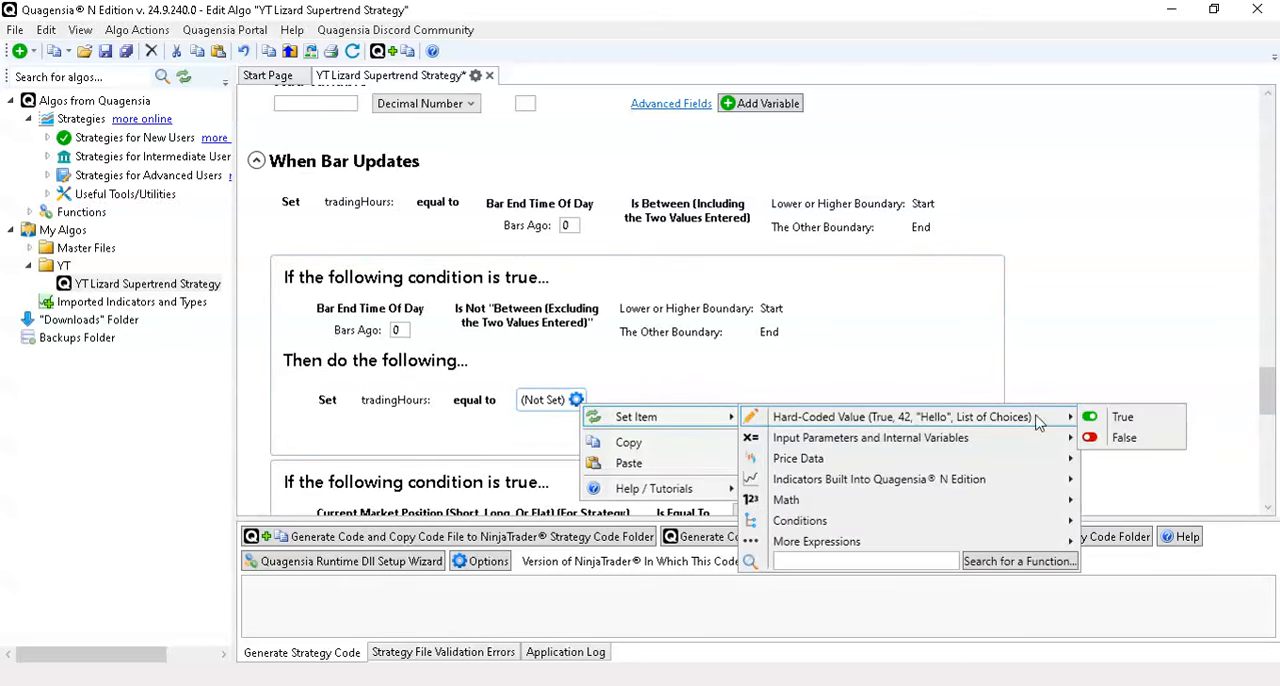
pyautogui.click(1120, 440)
# - Review the tradingHours: variable's initial value, its time-window assignment and the first If block under When Bar Updates
pyautogui.scroll(2, 1062, 365)
pyautogui.scroll(1, 1062, 365)
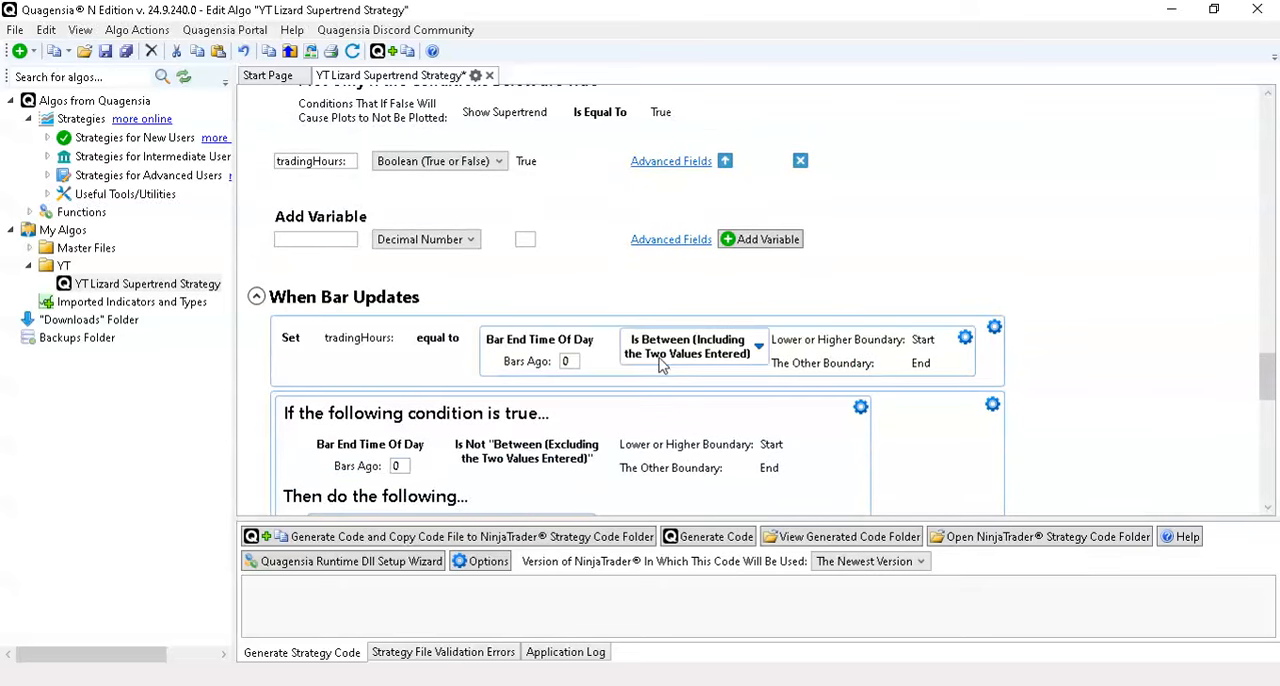
pyautogui.scroll(2, 659, 366)
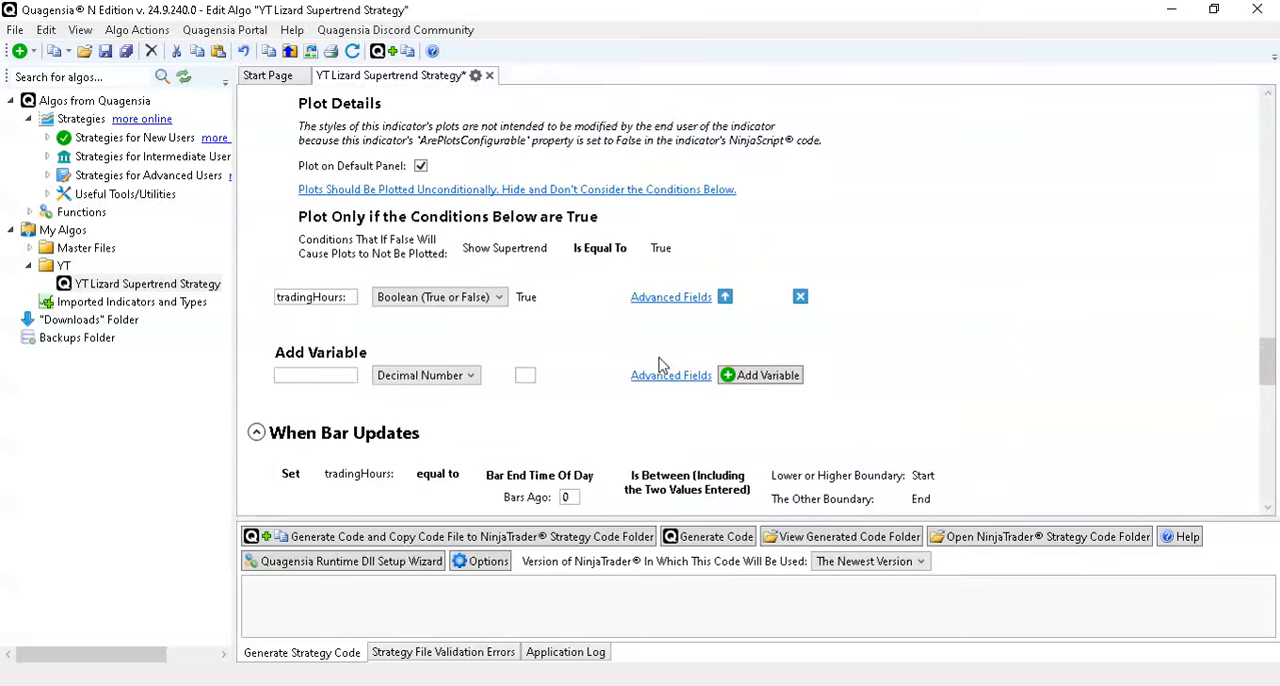
pyautogui.scroll(-1, 886, 337)
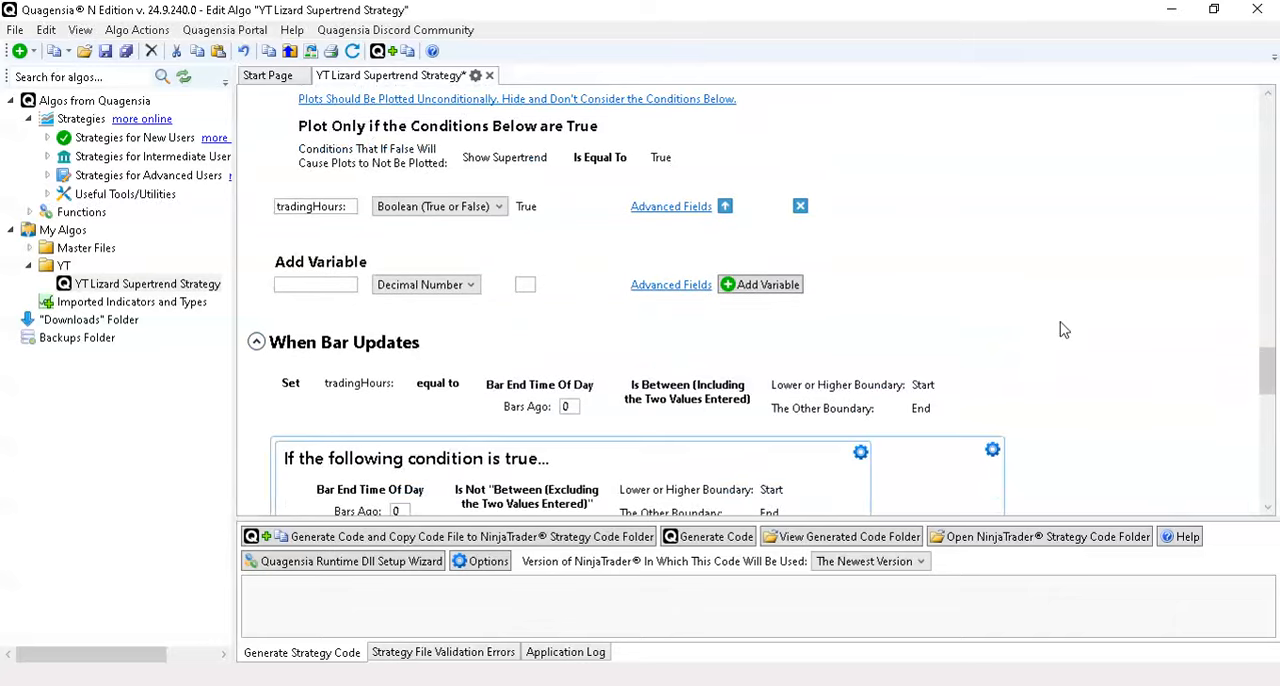
pyautogui.scroll(4, 1063, 330)
pyautogui.scroll(-5, 1063, 330)
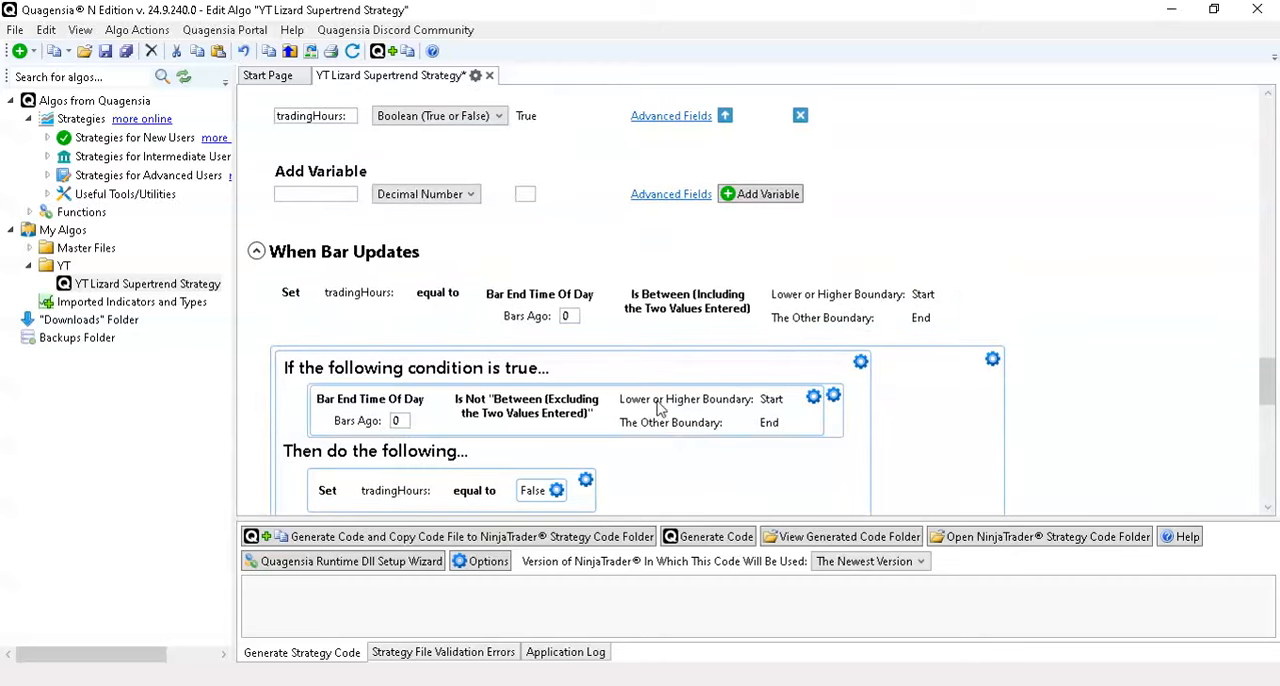
pyautogui.scroll(-1, 650, 406)
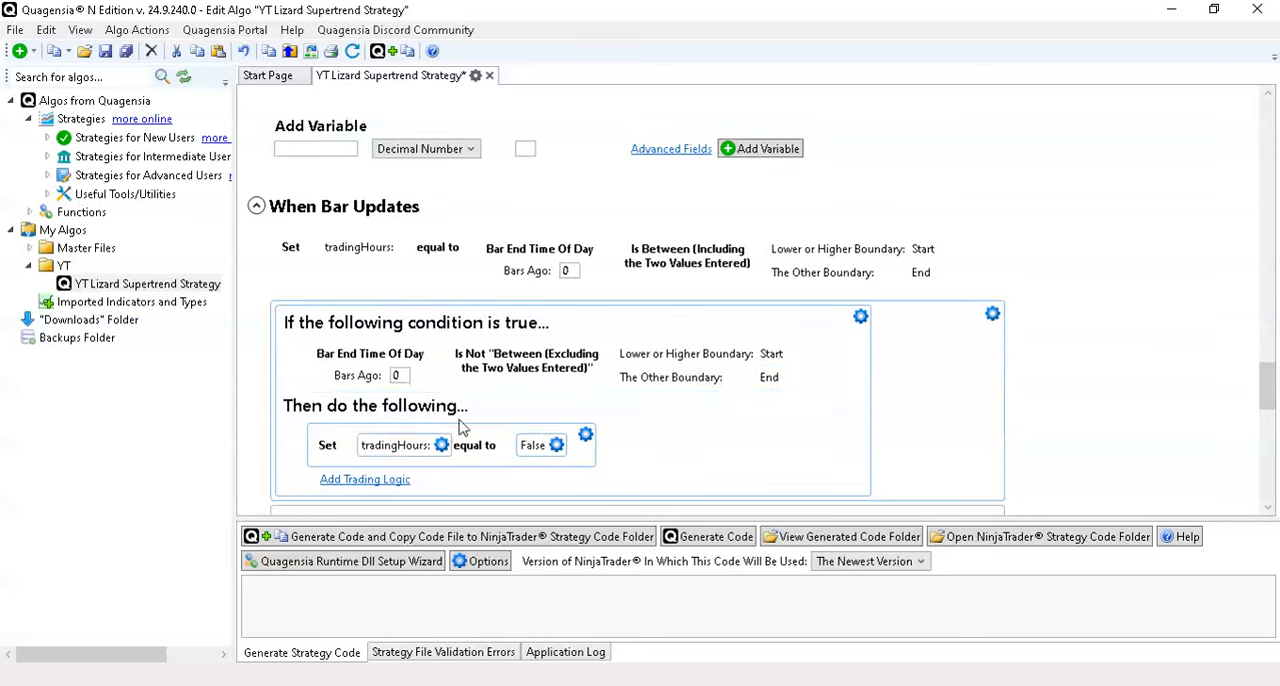
# - Search for "Close" and add the function Close Strategy If Strategy's State Is "Realtime" to the first If block's actions
pyautogui.scroll(-2, 1077, 346)
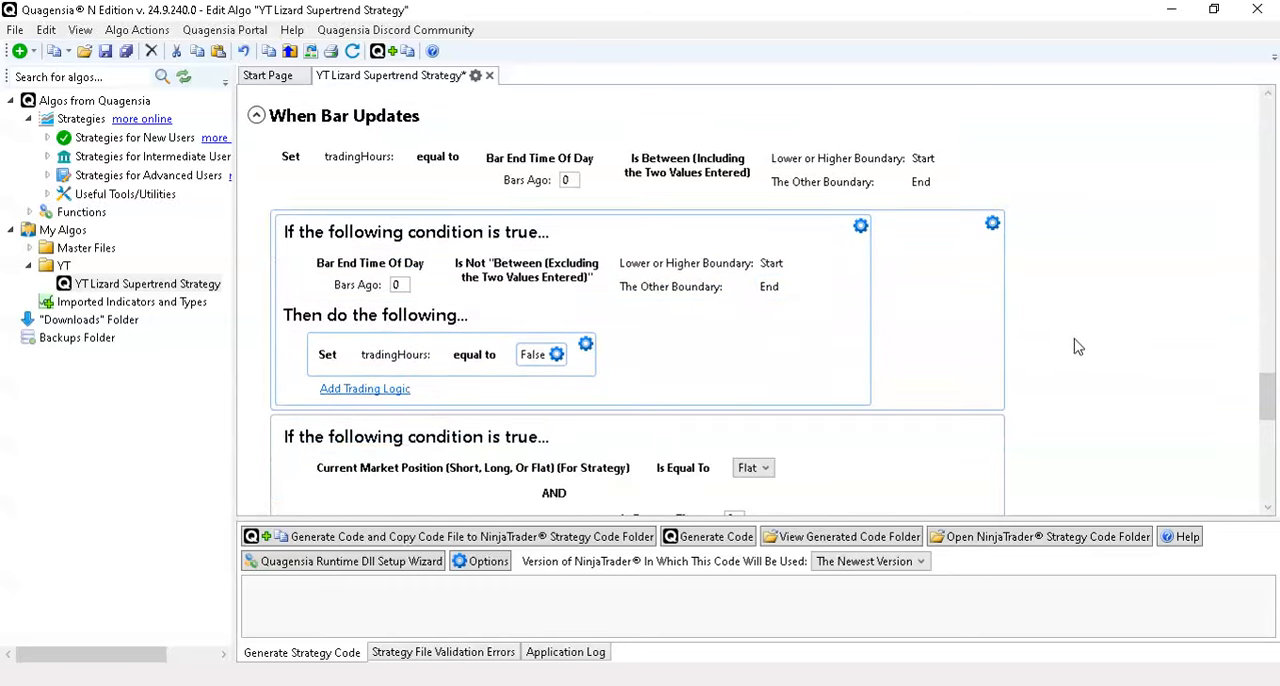
pyautogui.click(374, 390)
pyautogui.click(467, 382)
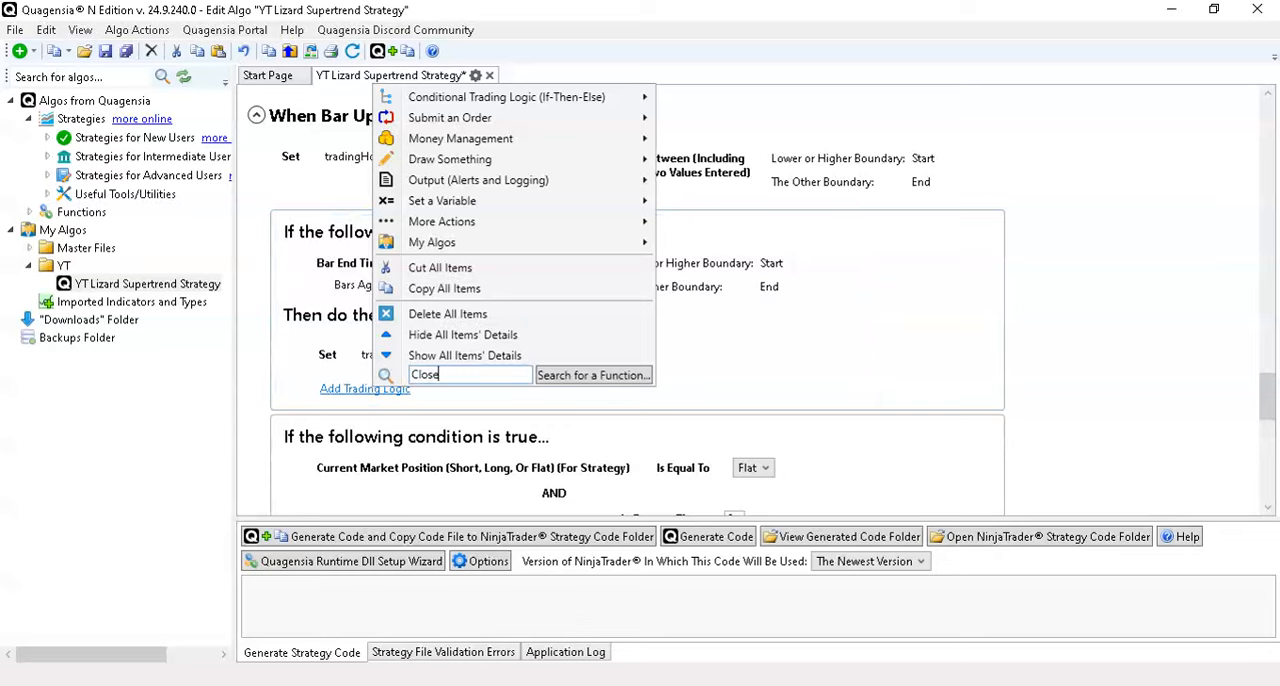
pyautogui.click(606, 381)
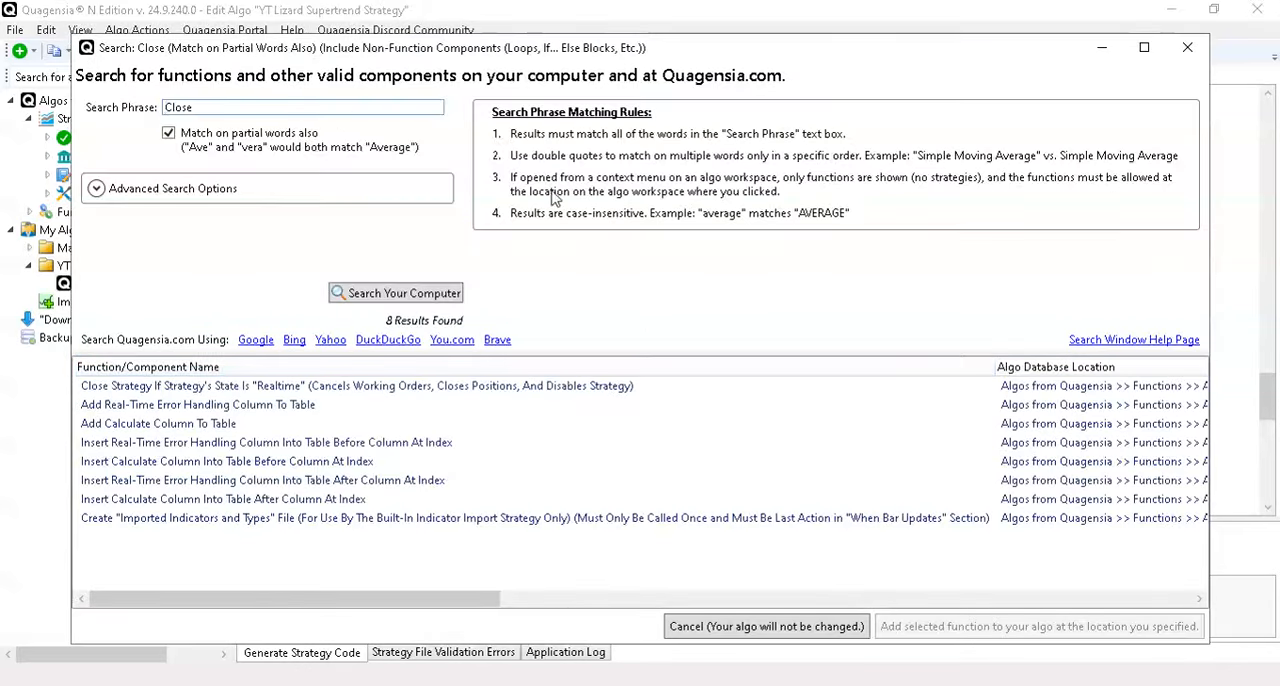
pyautogui.moveTo(250, 405)
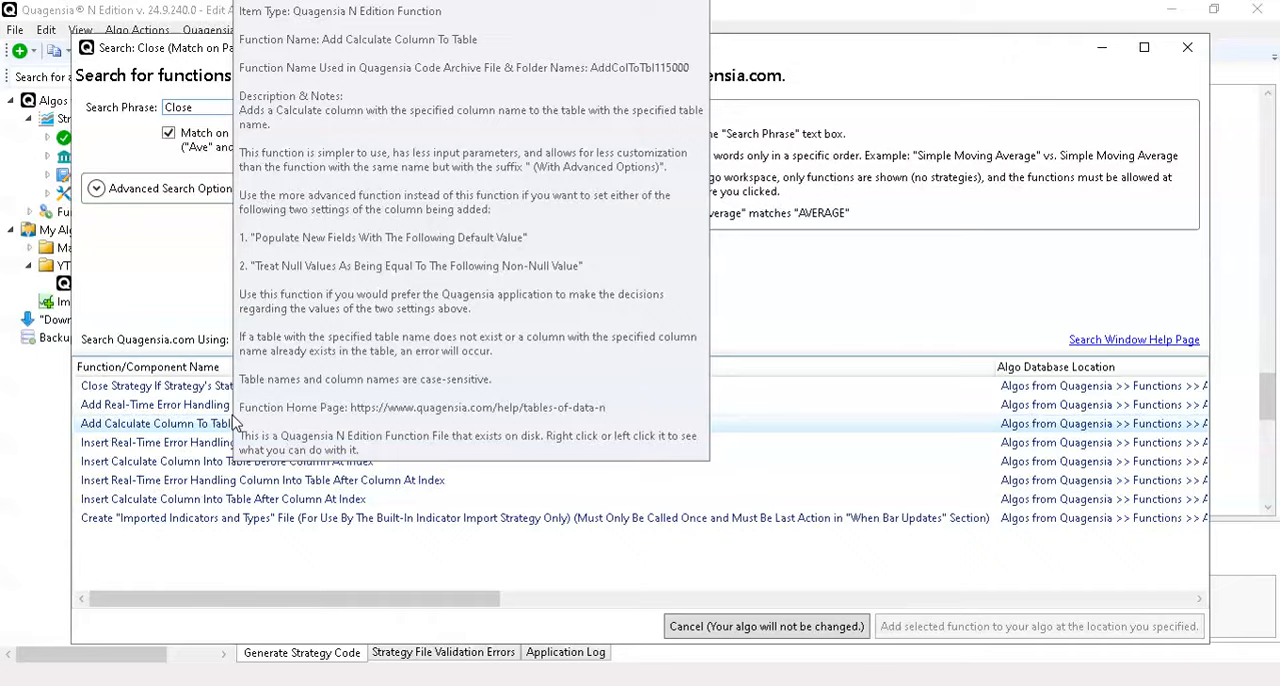
pyautogui.moveTo(205, 522)
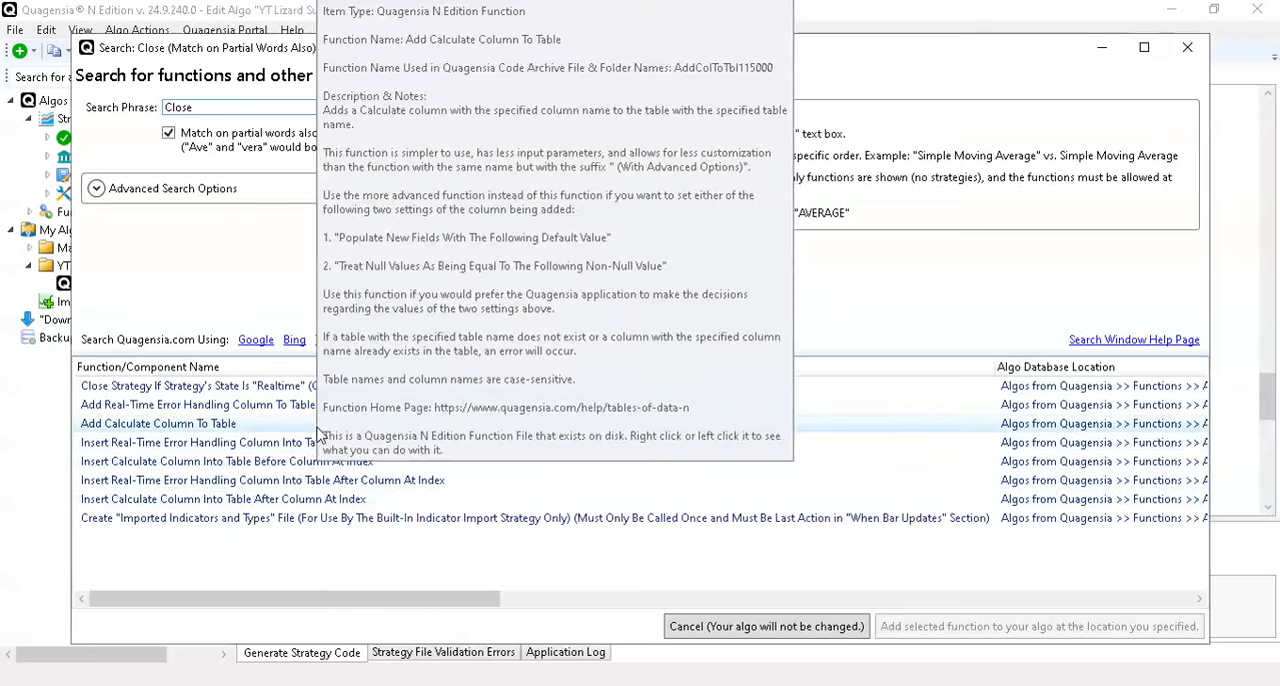
pyautogui.moveTo(211, 411)
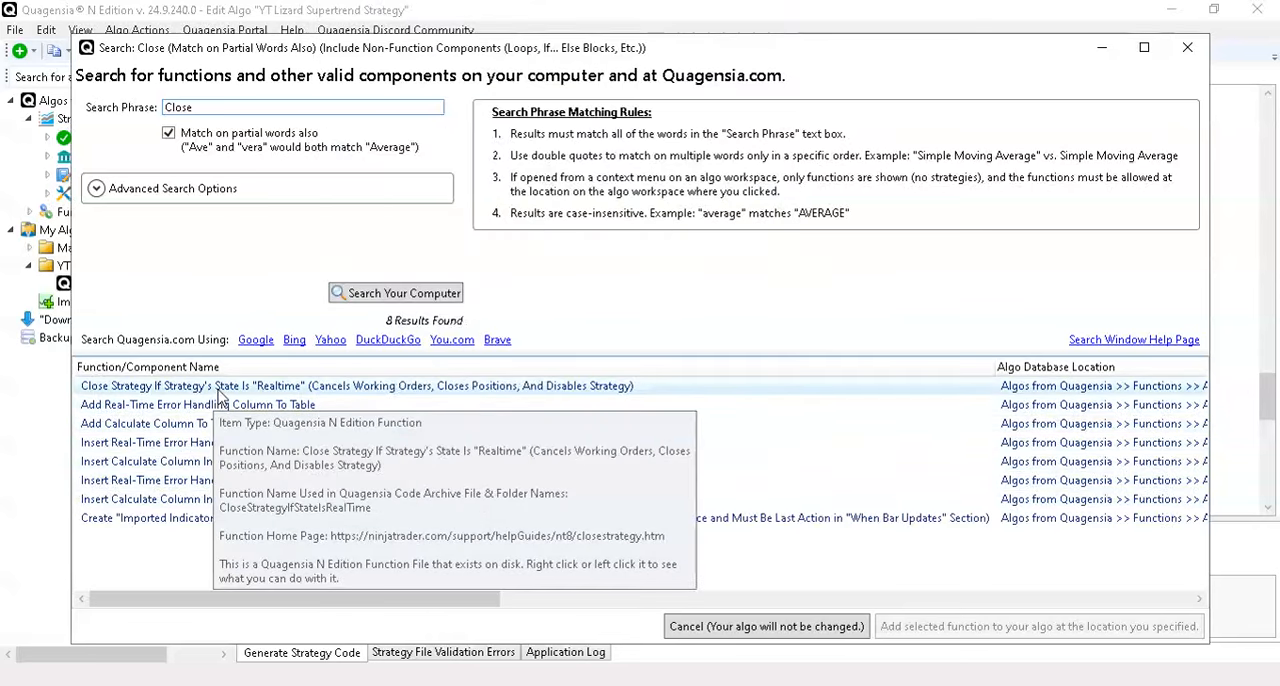
pyautogui.rightClick(220, 397)
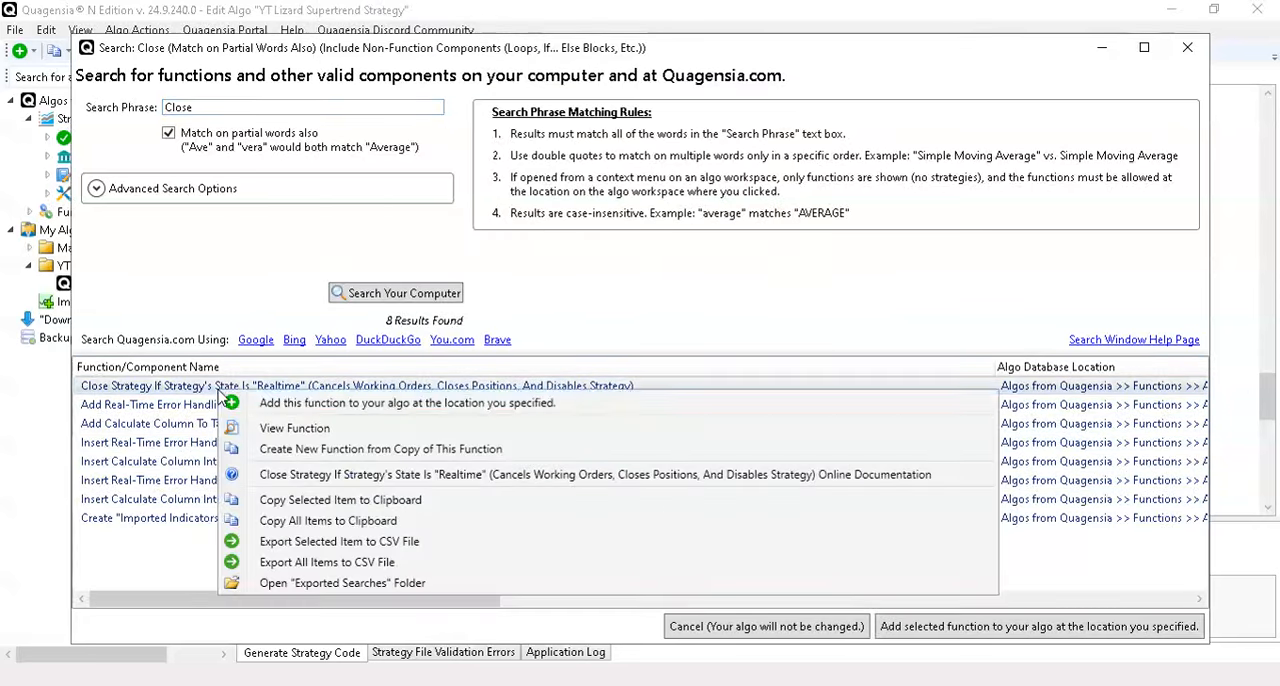
pyautogui.click(297, 404)
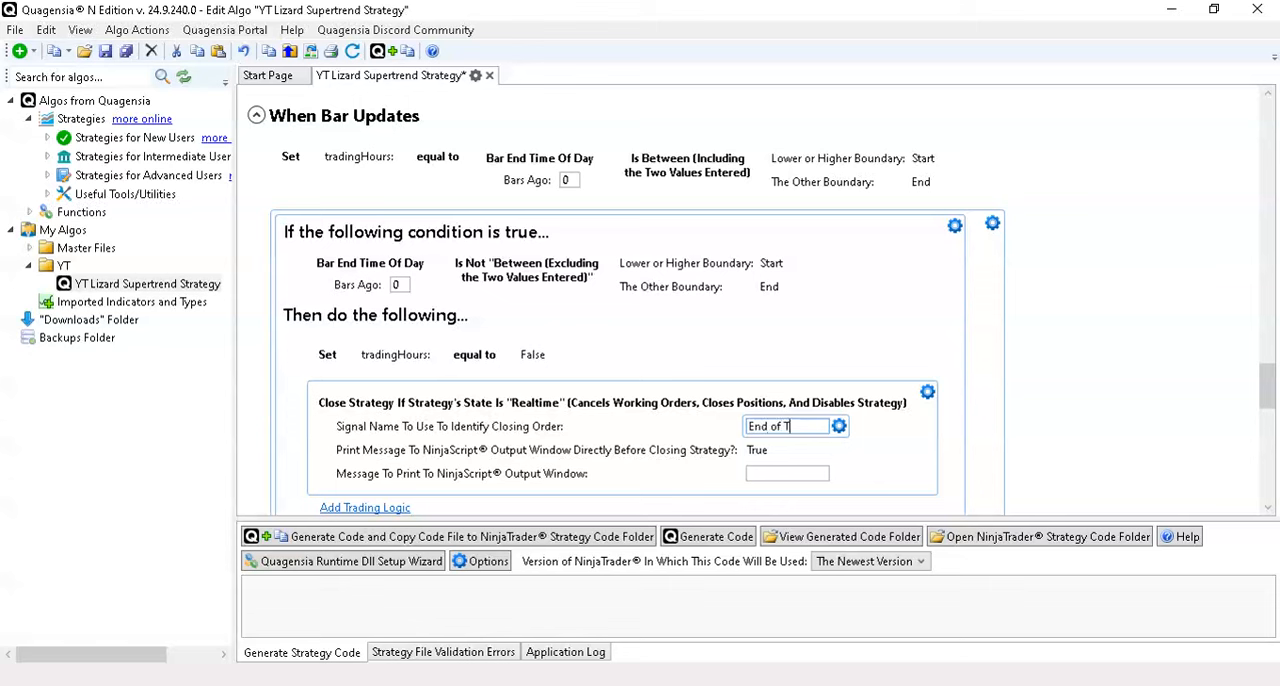
# - Set both the closing order's signal name and the message for the NinjaScript Output Window to "End of Trading Hours"
pyautogui.write('Hours')
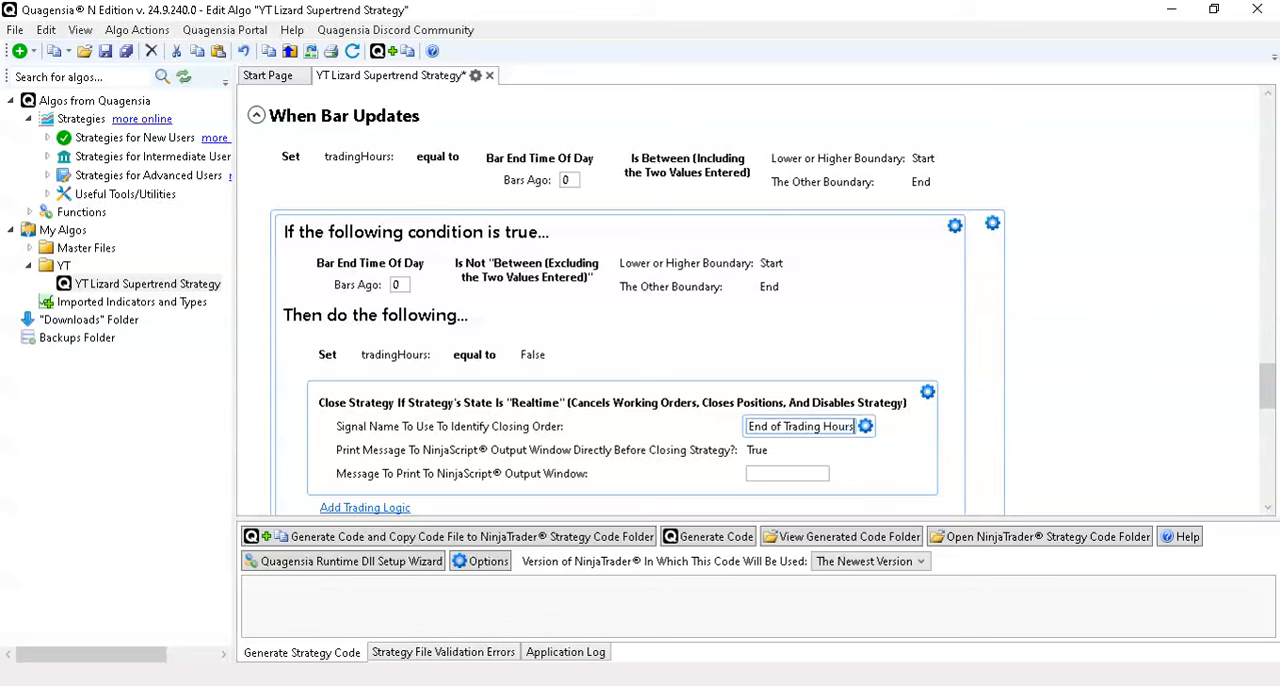
pyautogui.doubleClick(794, 428)
pyautogui.hotkey('ctrl', 'a')
pyautogui.hotkey('ctrl', 'c')
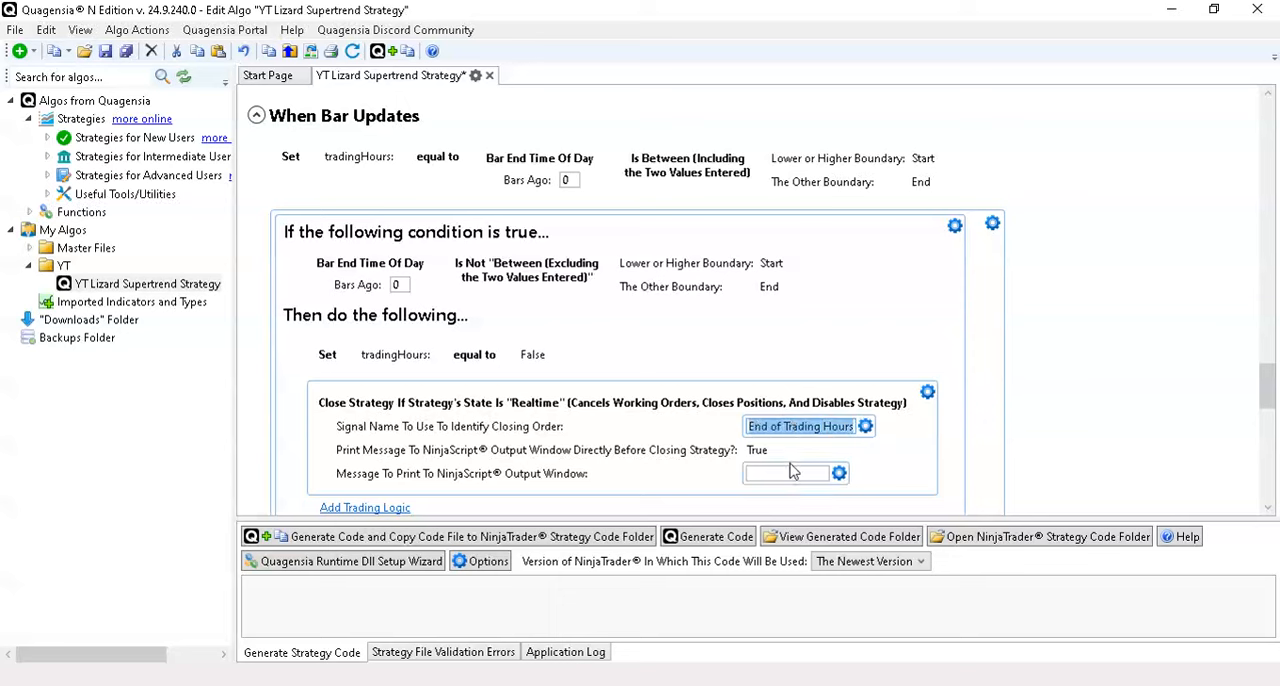
pyautogui.click(789, 471)
pyautogui.hotkey('ctrl', 'v')
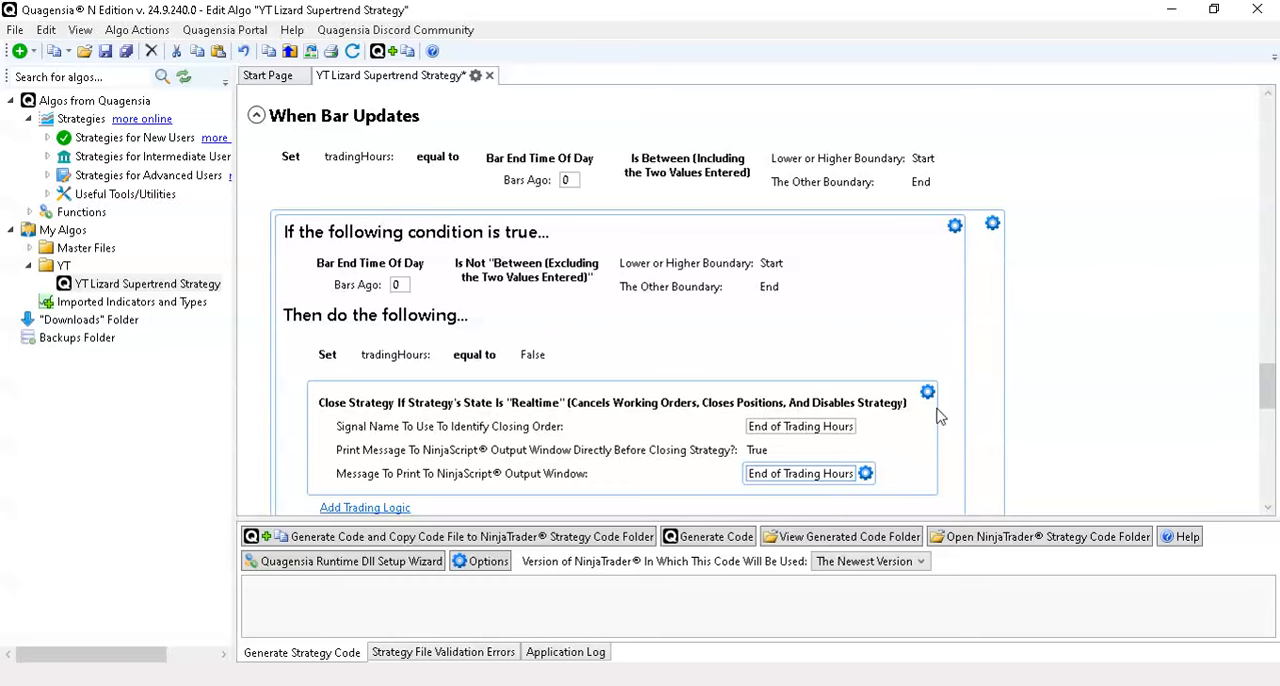
# - Copy the tradingHours: variable from its time-window assignment at the start of When Bar Updates
pyautogui.scroll(-2, 1029, 366)
pyautogui.scroll(4, 1031, 370)
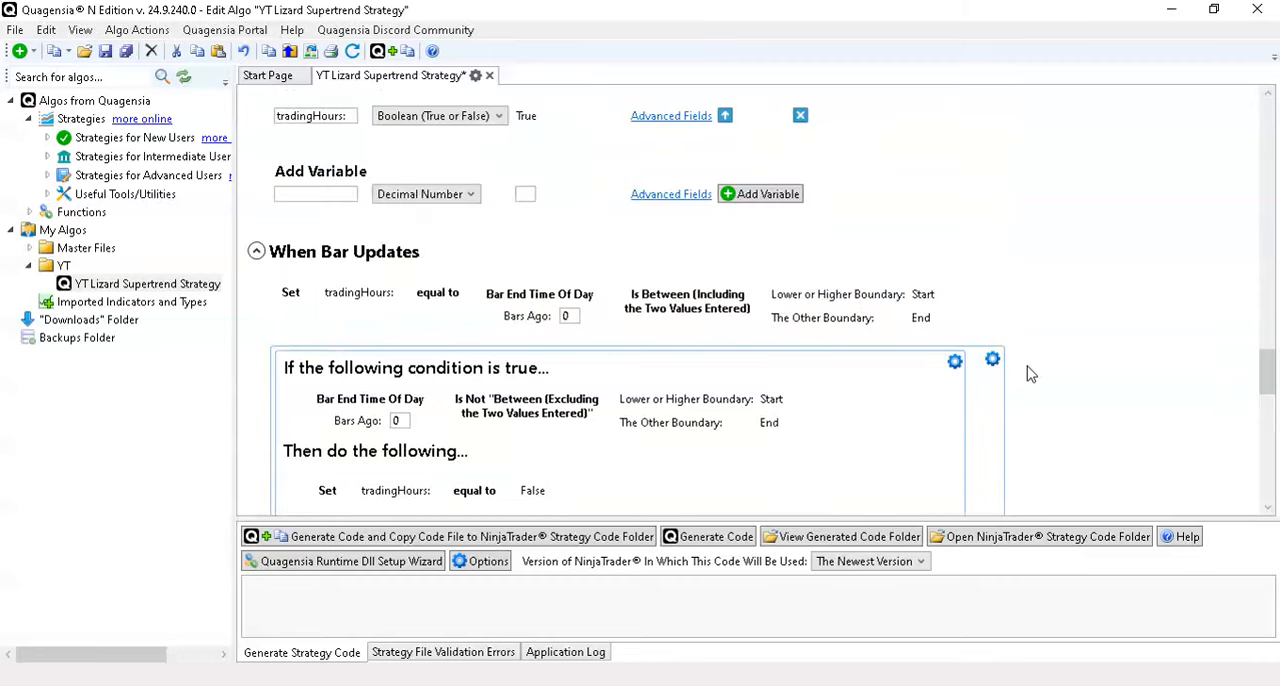
pyautogui.scroll(-1, 1031, 374)
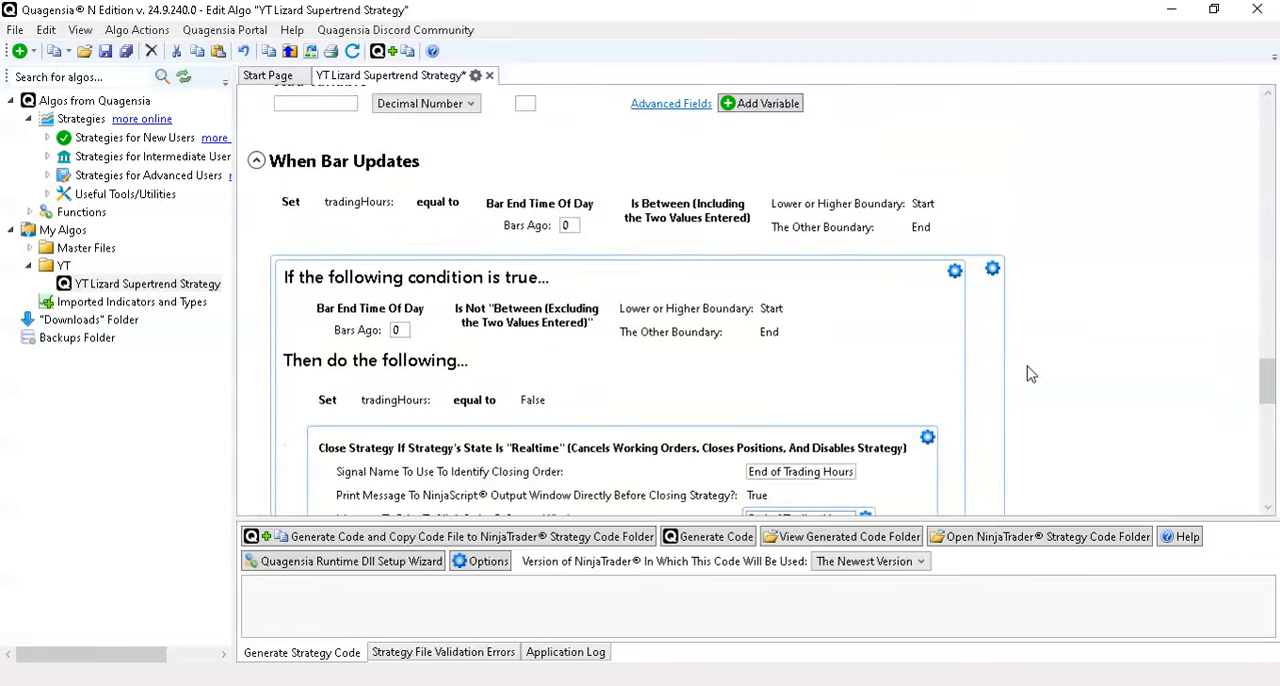
pyautogui.scroll(1, 1029, 374)
pyautogui.scroll(-4, 1029, 374)
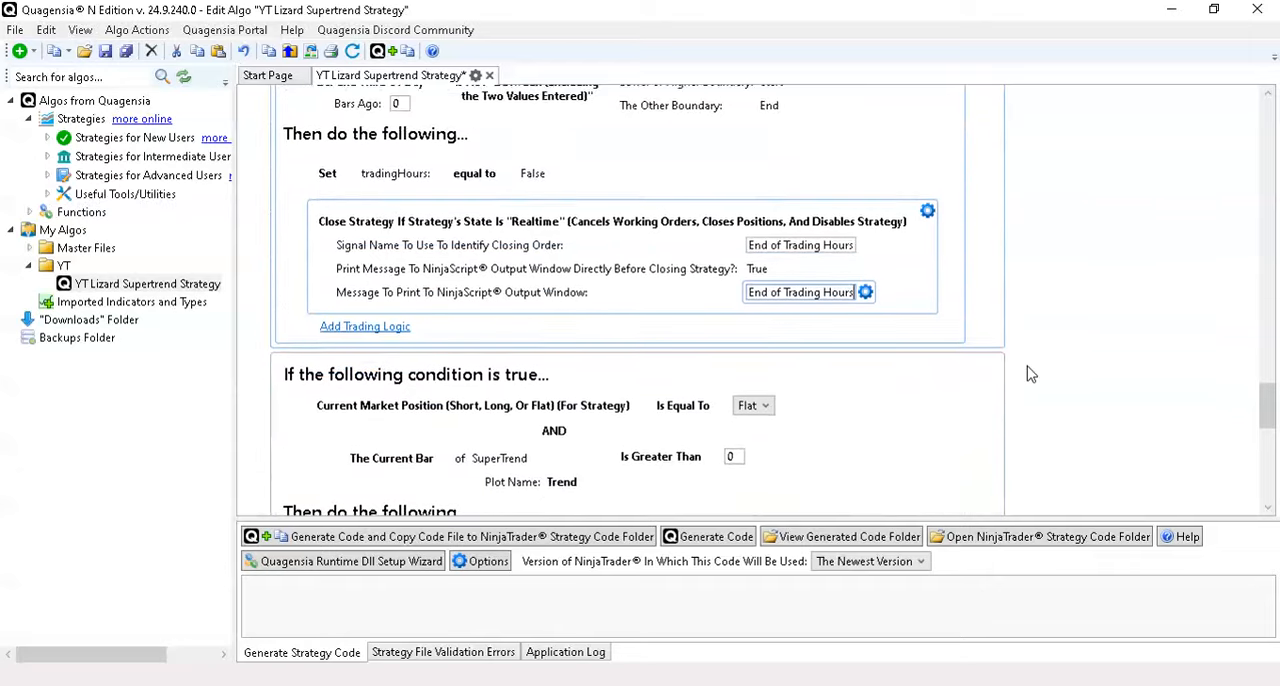
pyautogui.scroll(4, 1031, 374)
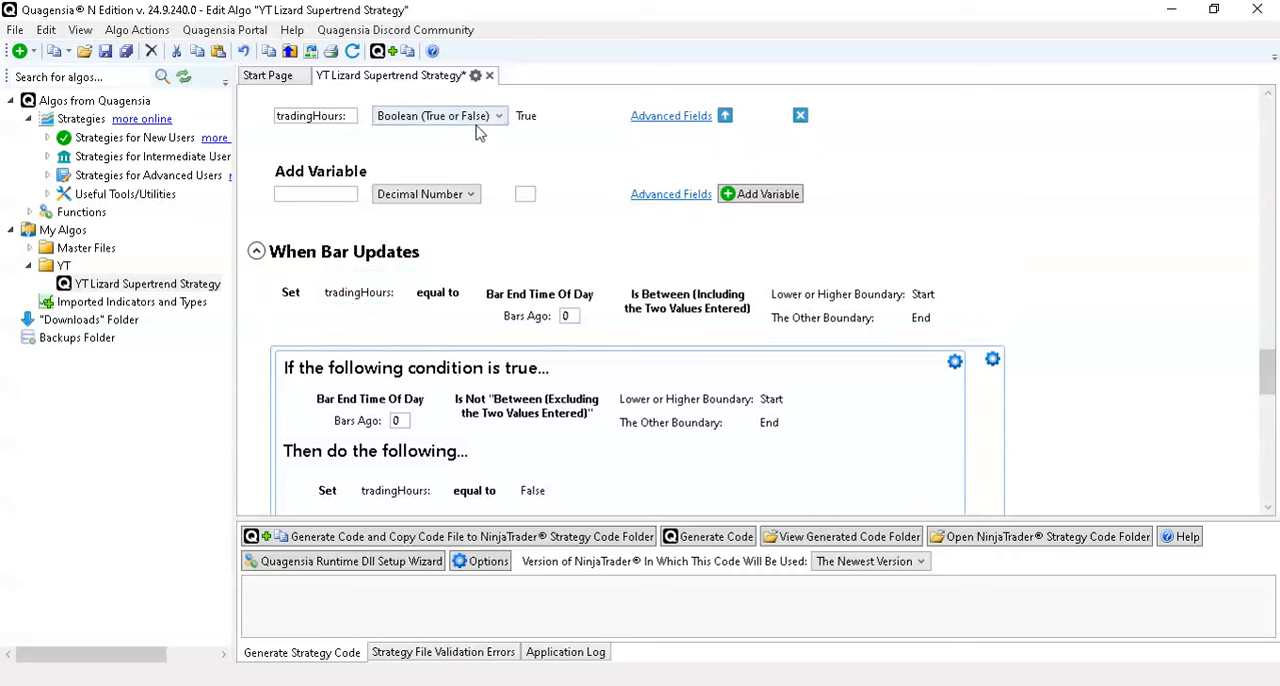
pyautogui.rightClick(408, 294)
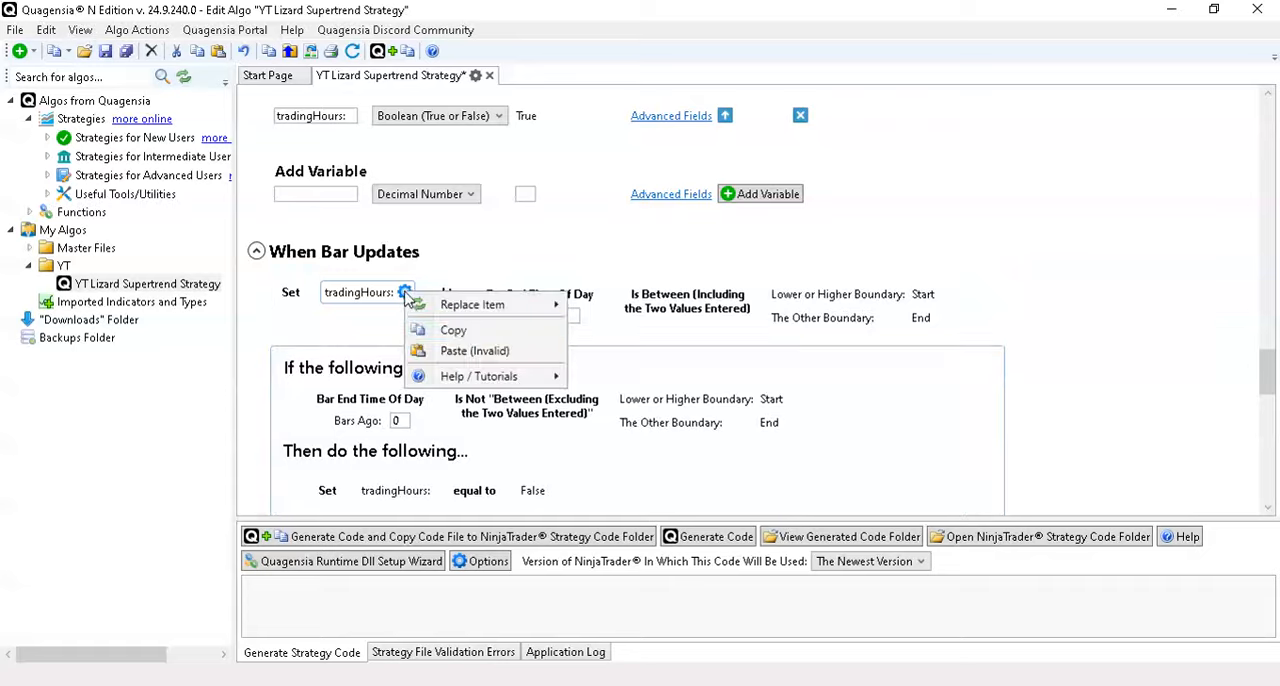
pyautogui.click(447, 330)
# - Add an AND condition before the Current Market Position condition in the long-entry If block
pyautogui.scroll(-5, 963, 378)
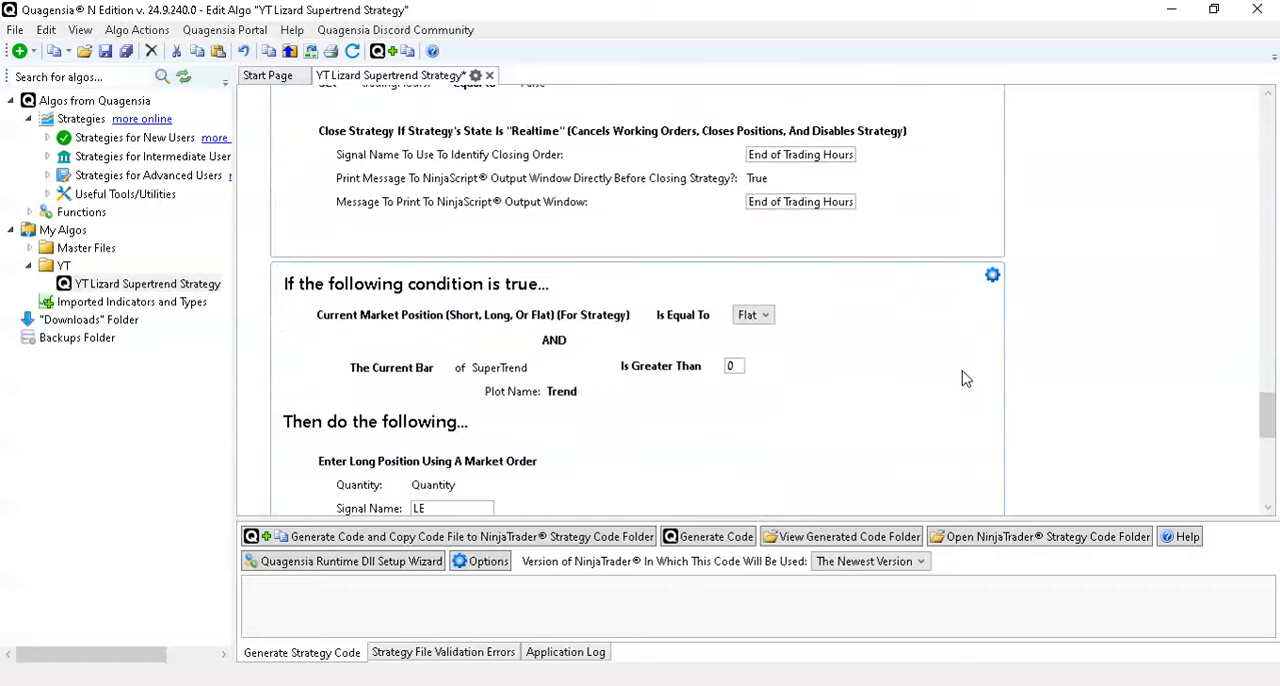
pyautogui.click(812, 269)
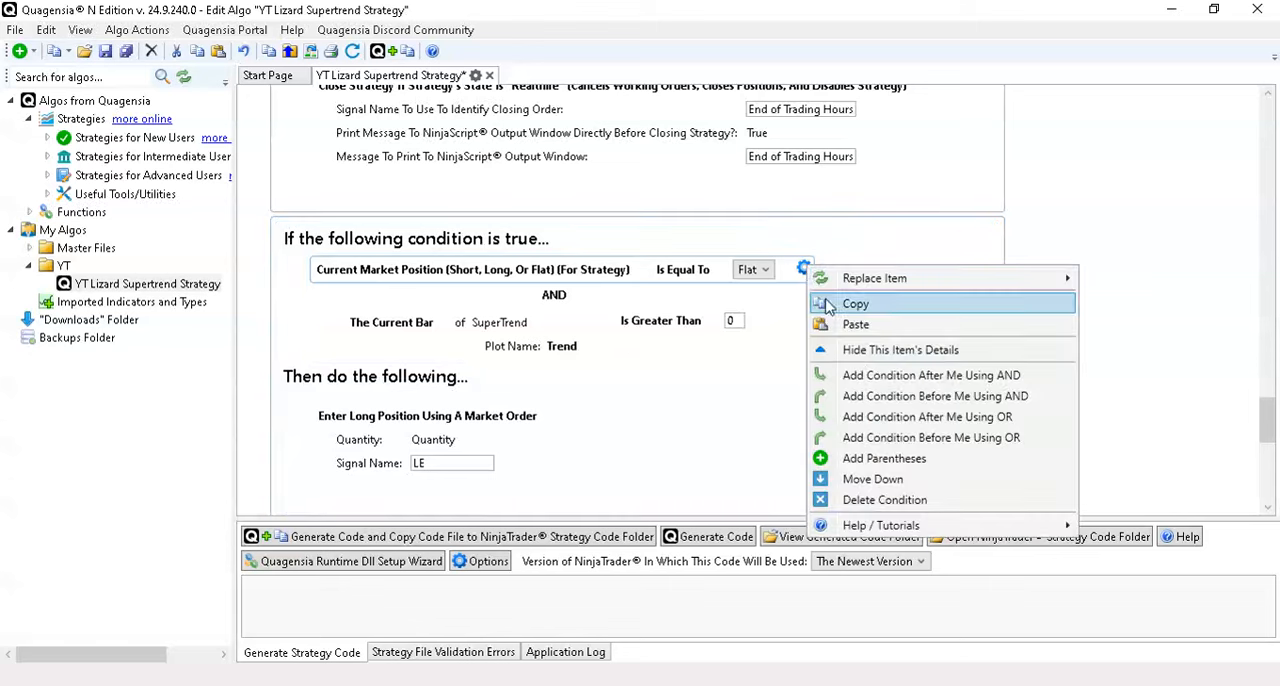
pyautogui.click(866, 400)
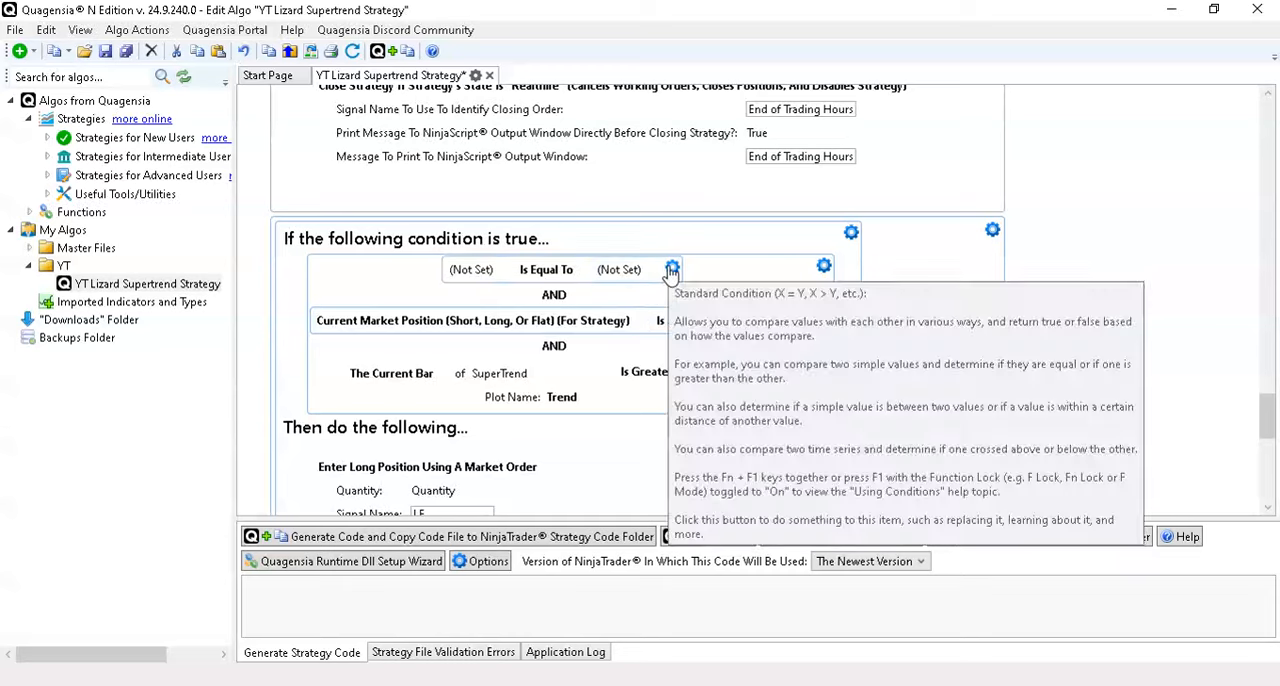
# - Paste the copied tradingHours: variable over the whole unset condition in the long-entry If block
pyautogui.click(672, 268)
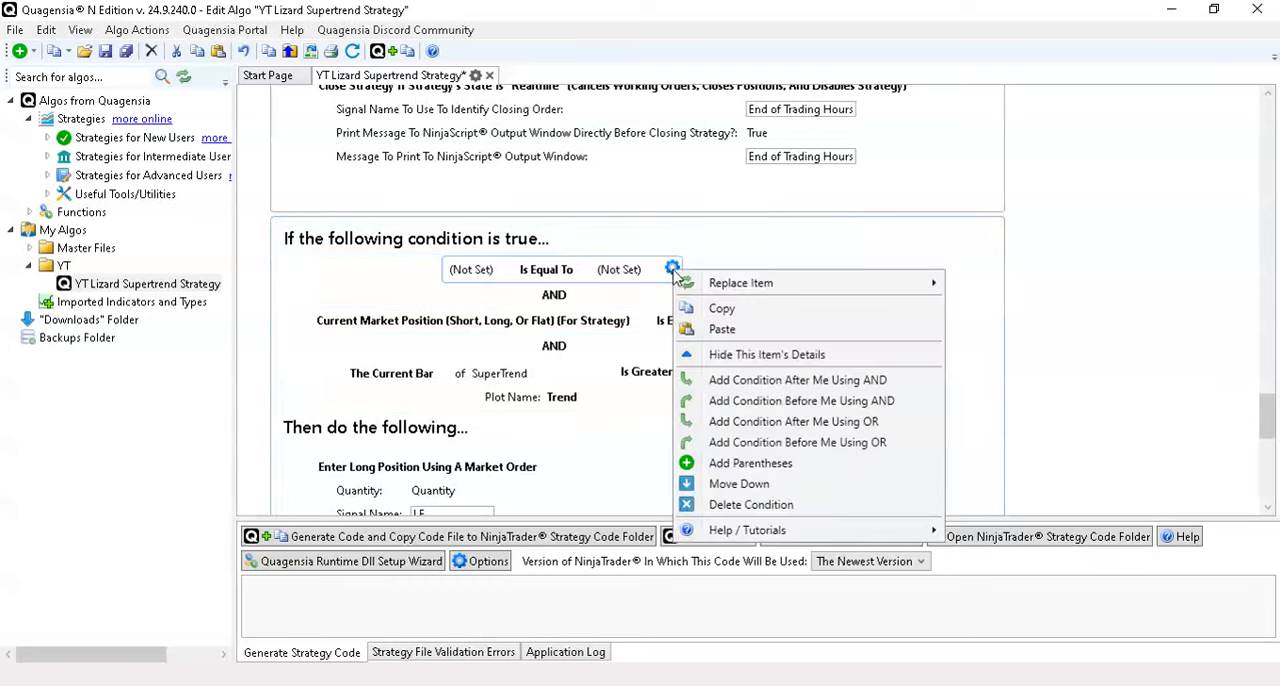
pyautogui.click(514, 279)
pyautogui.click(504, 269)
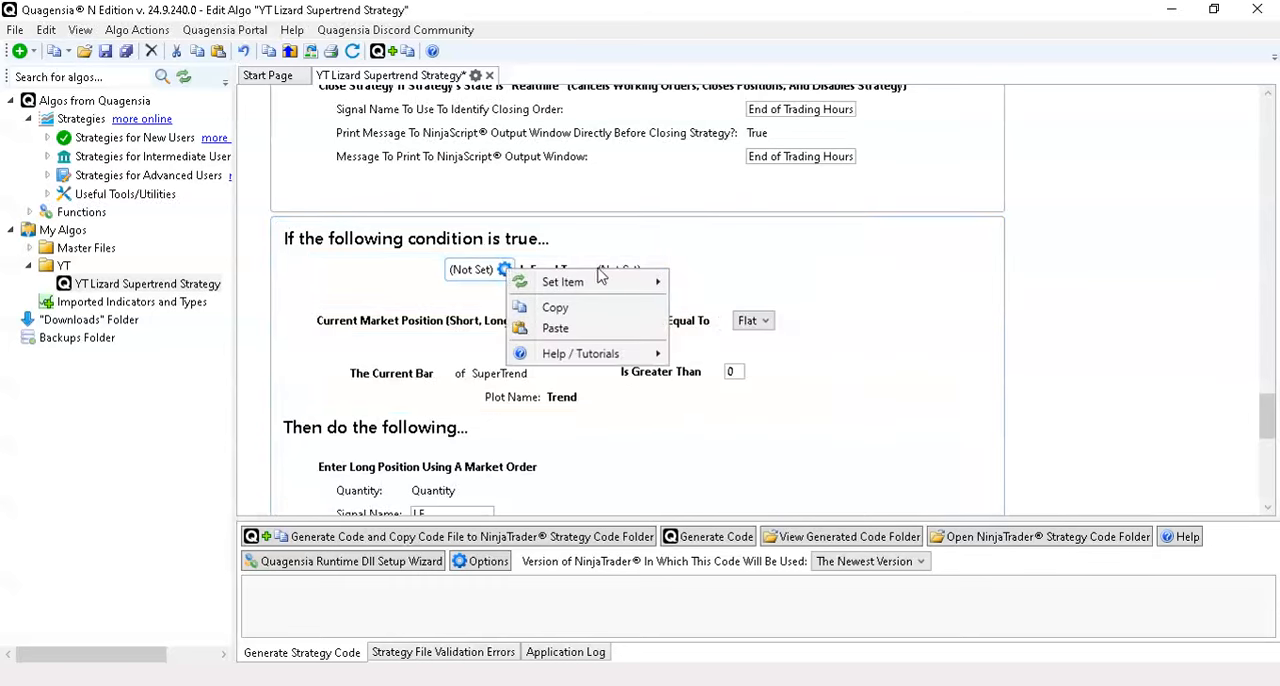
pyautogui.click(671, 268)
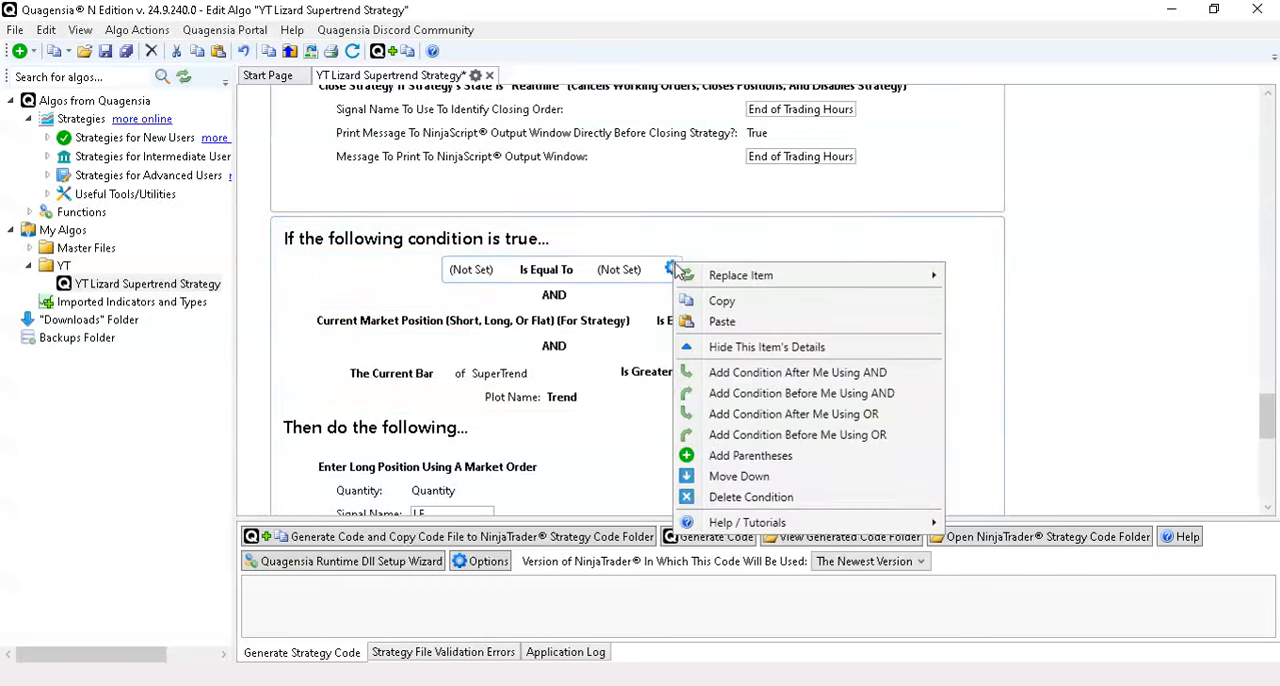
pyautogui.click(1049, 245)
pyautogui.scroll(10, 1050, 240)
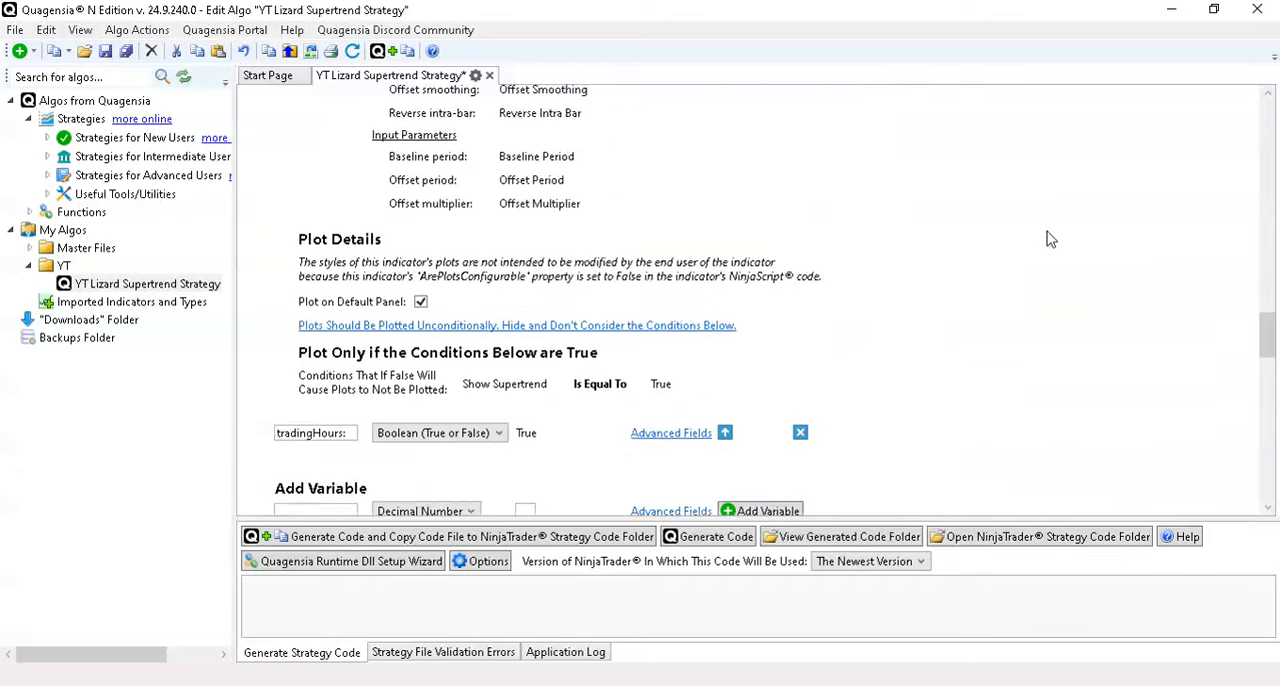
pyautogui.scroll(-8, 1049, 239)
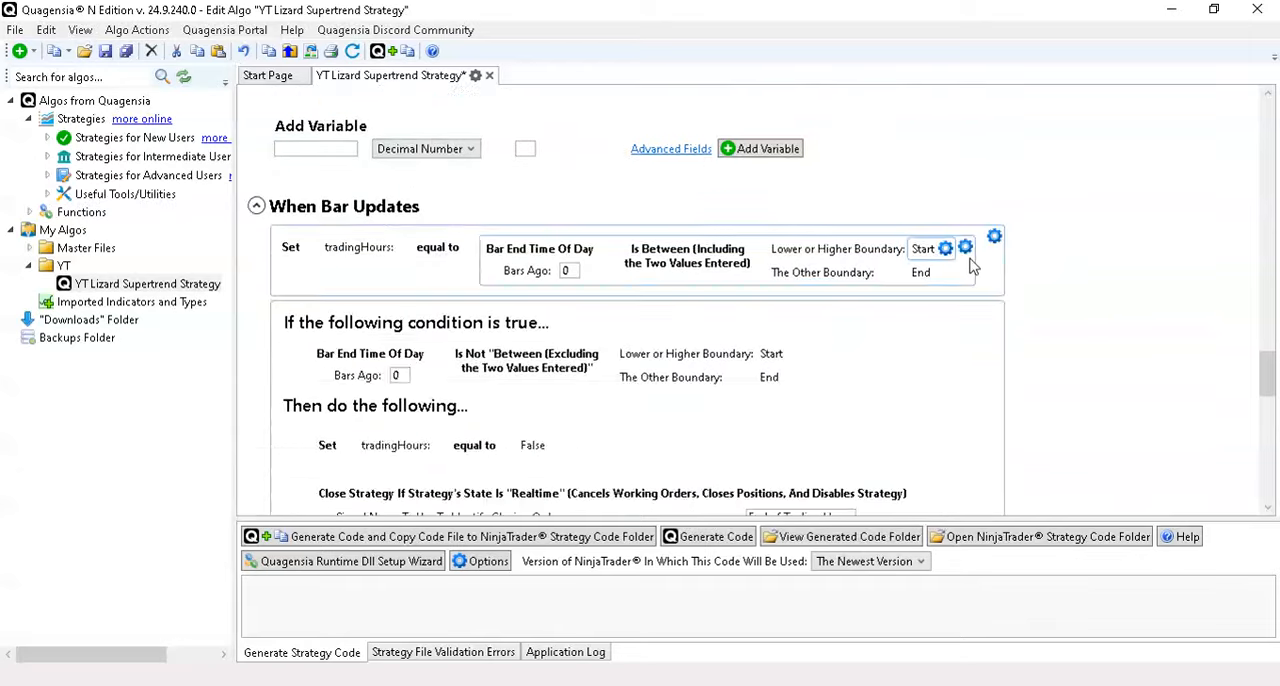
pyautogui.scroll(-3, 1020, 284)
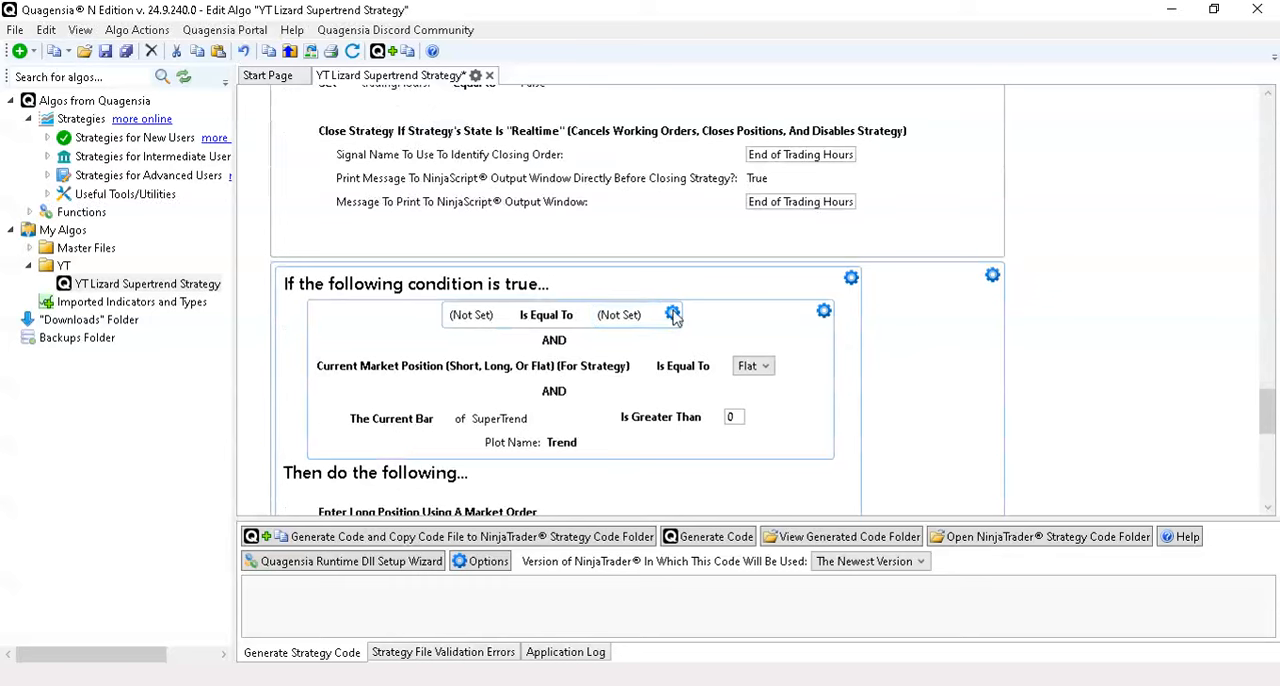
pyautogui.click(671, 313)
pyautogui.click(800, 370)
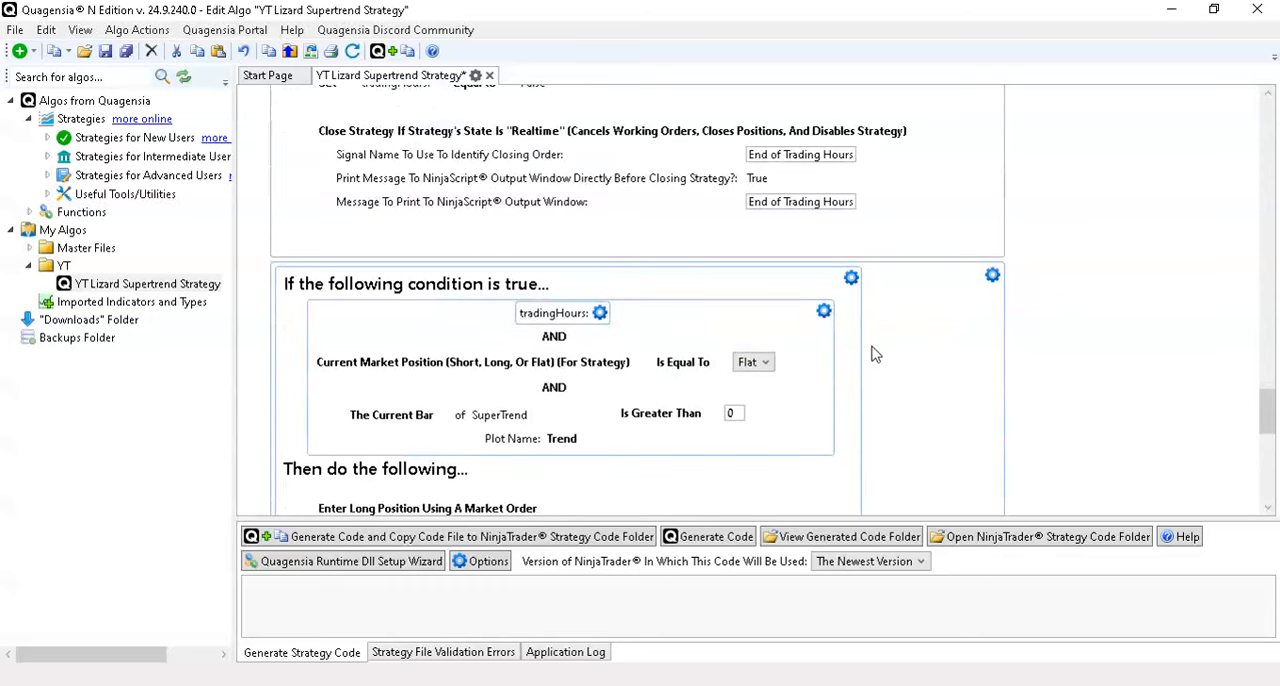
# - Review the tradingHours: logic from its initial value through the closing block to the long-entry conditions
pyautogui.scroll(10, 943, 330)
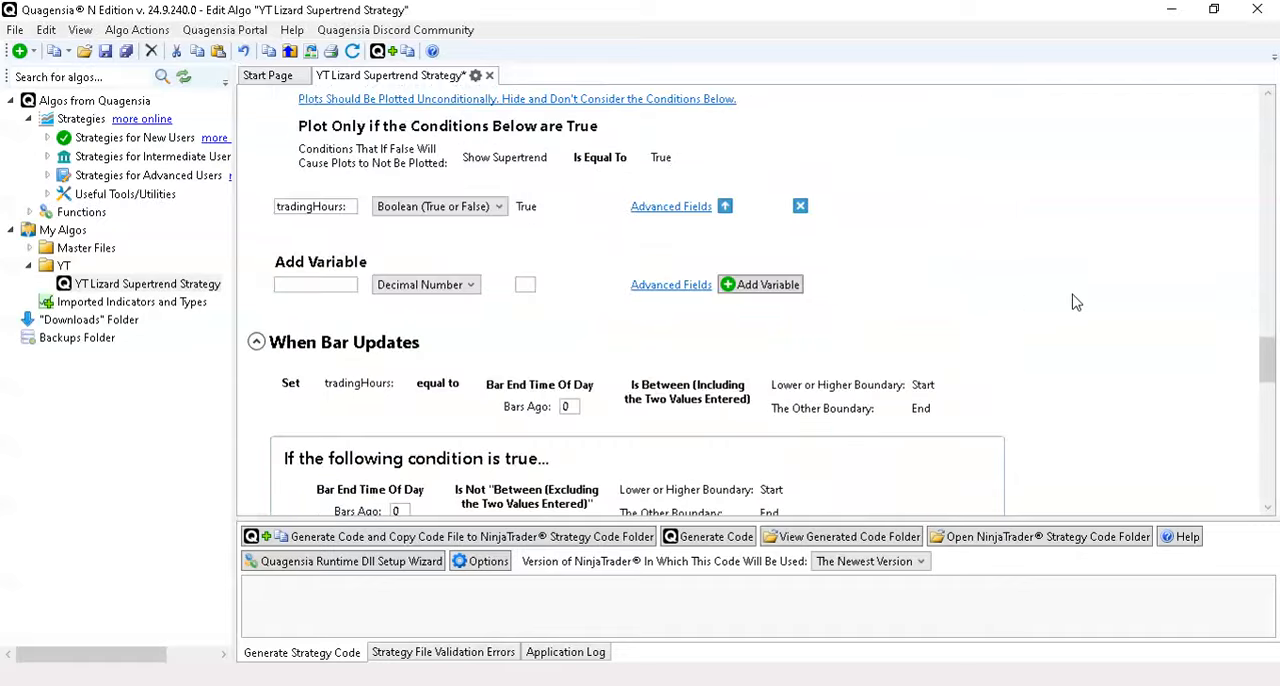
pyautogui.scroll(-6, 837, 397)
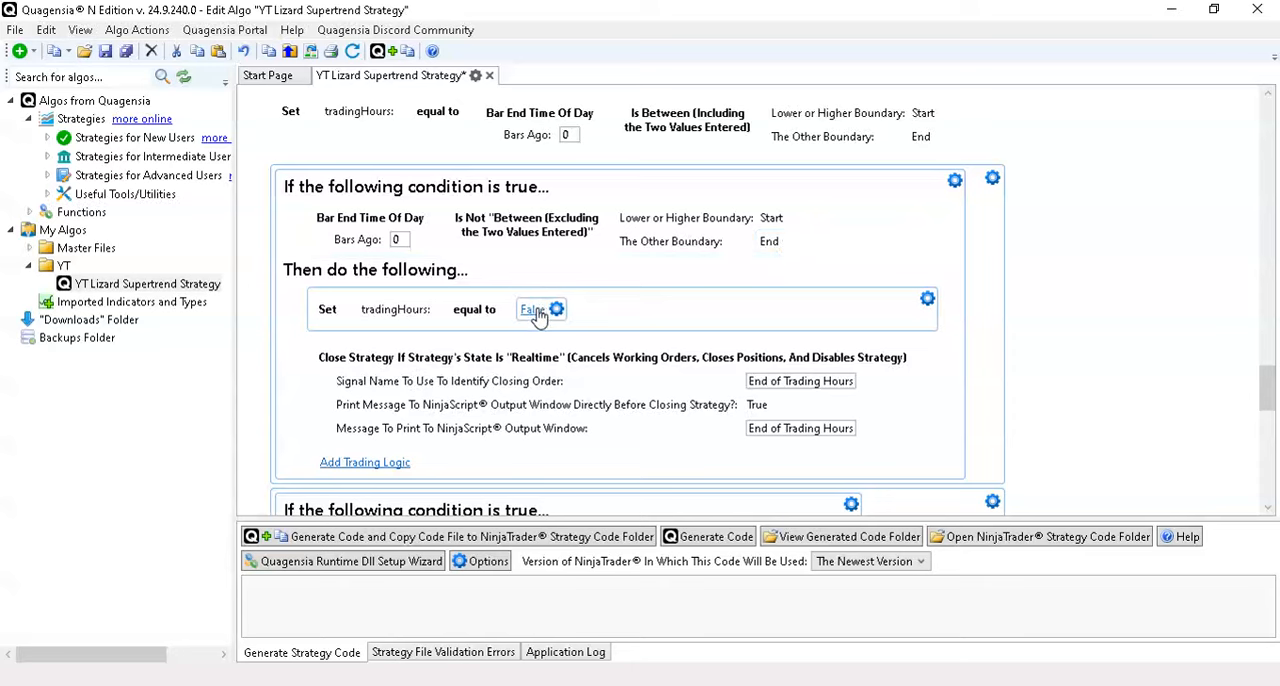
pyautogui.scroll(-5, 1066, 323)
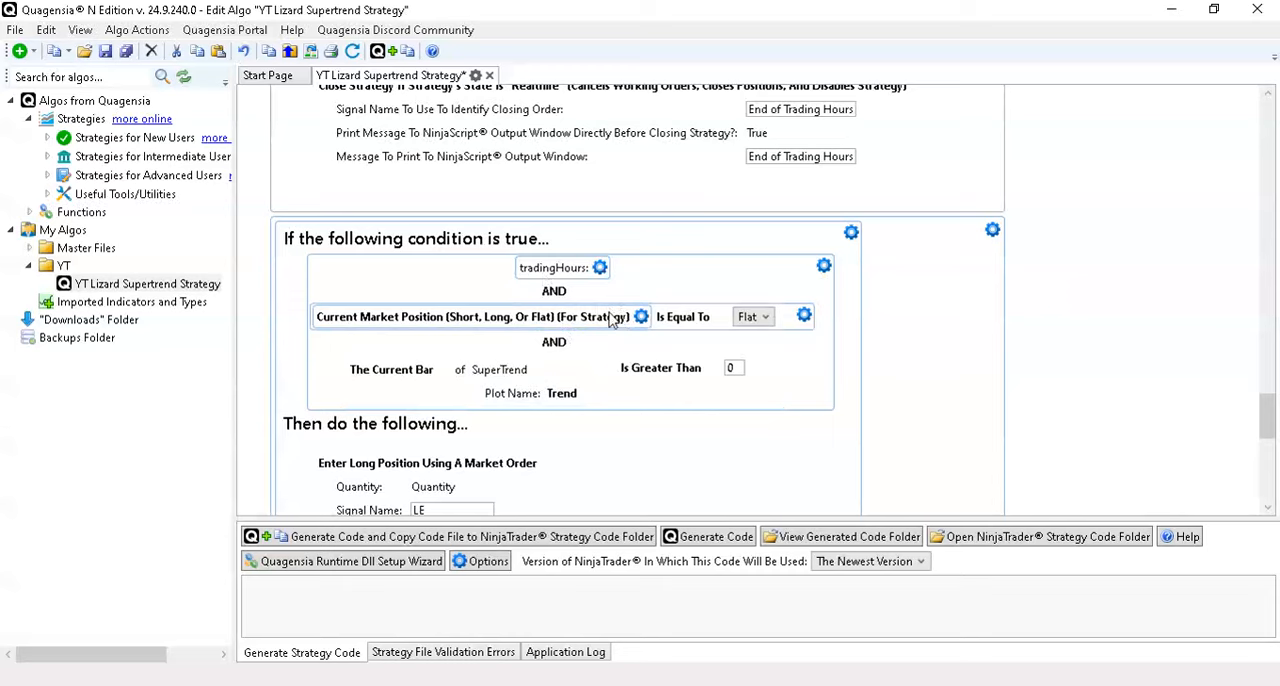
pyautogui.scroll(4, 980, 314)
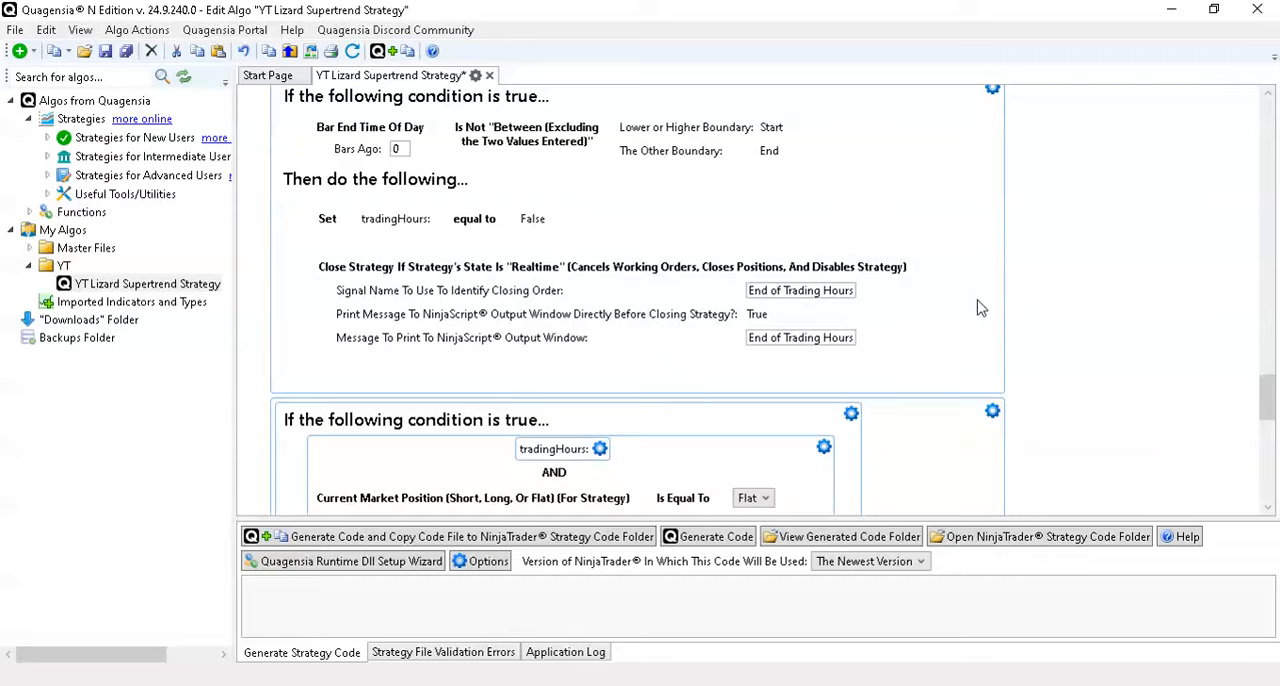
pyautogui.scroll(10, 900, 235)
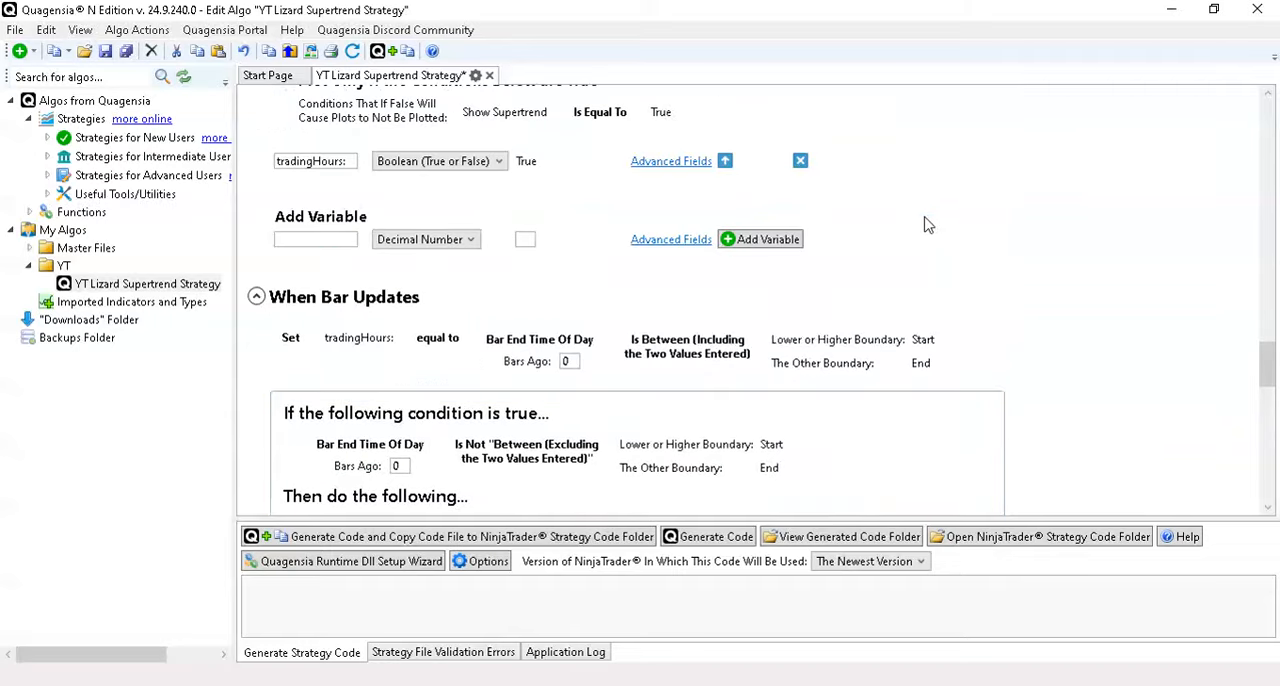
pyautogui.scroll(-12, 925, 228)
pyautogui.scroll(-3, 928, 232)
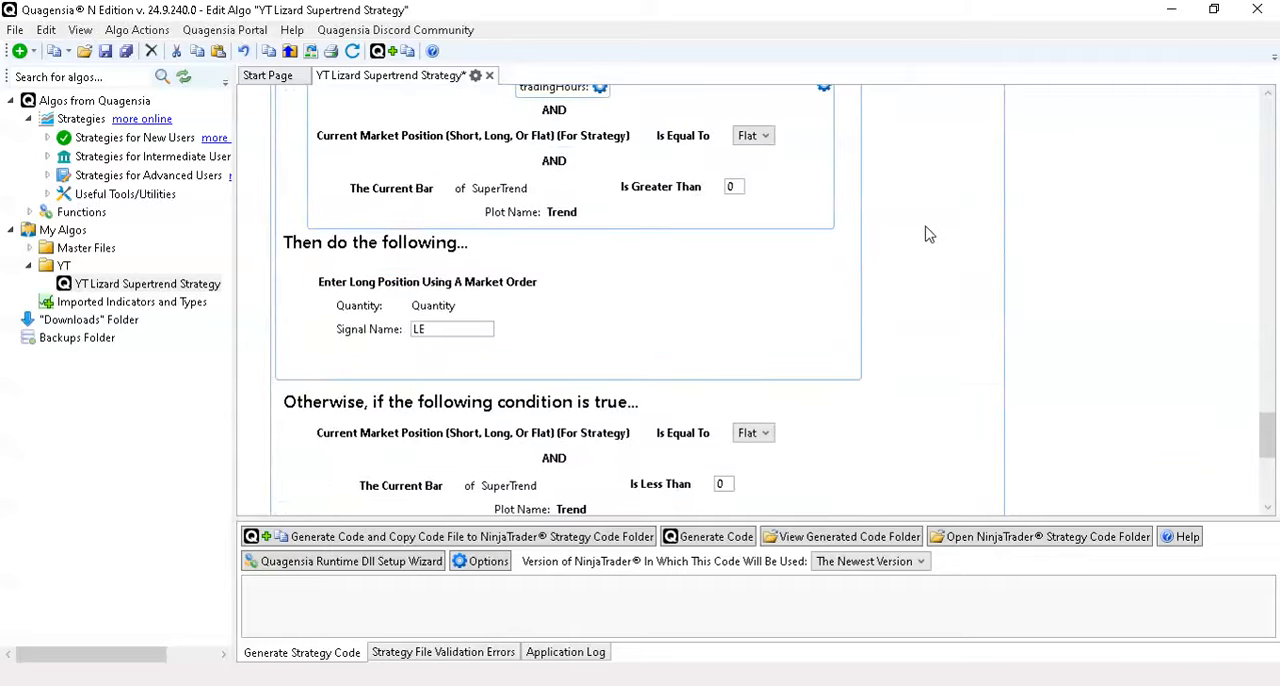
# - Copy the tradingHours: condition from the long-entry If block
pyautogui.scroll(1, 925, 234)
pyautogui.click(600, 132)
pyautogui.click(651, 172)
# - Add an AND condition before Current Market Position in the short-entry Otherwise-If block and paste tradingHours: over it
pyautogui.scroll(-3, 763, 246)
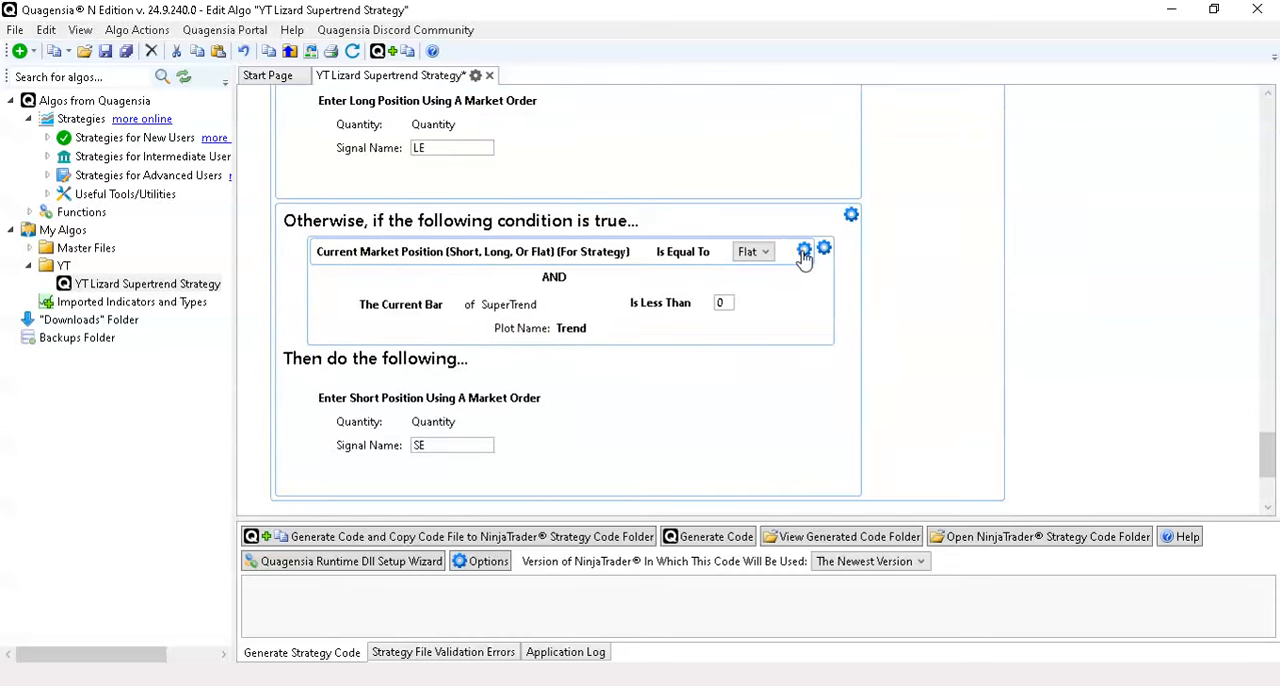
pyautogui.click(805, 253)
pyautogui.click(874, 383)
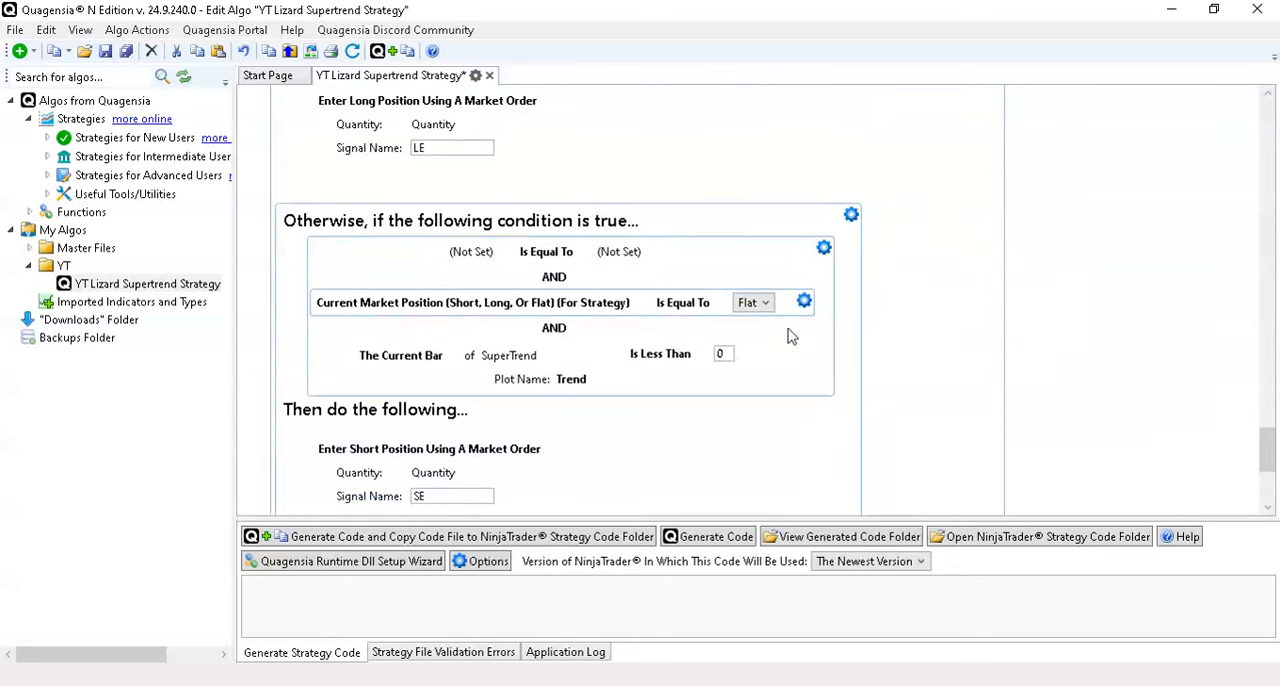
pyautogui.click(674, 252)
pyautogui.click(741, 307)
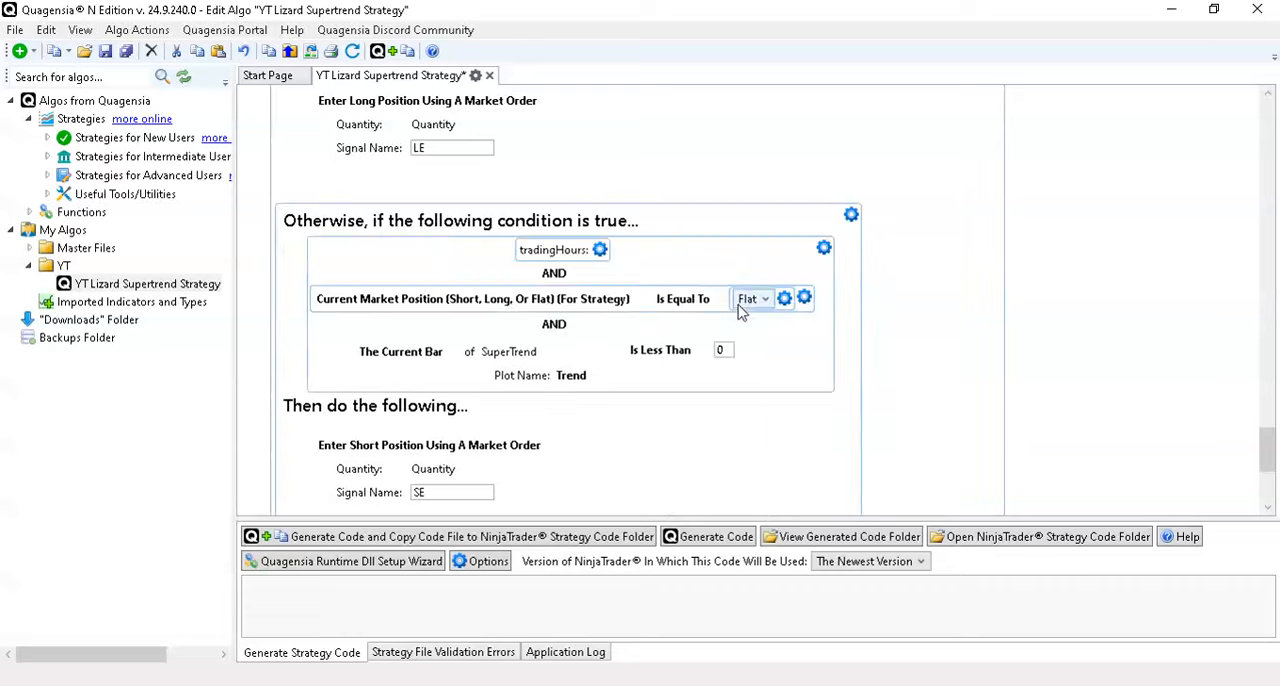
# - Generate the strategy code and copy it to the NinjaTrader strategy code folder, replacing the existing Q_YTLizardSupertrendStrategy.cs file
pyautogui.scroll(10, 934, 249)
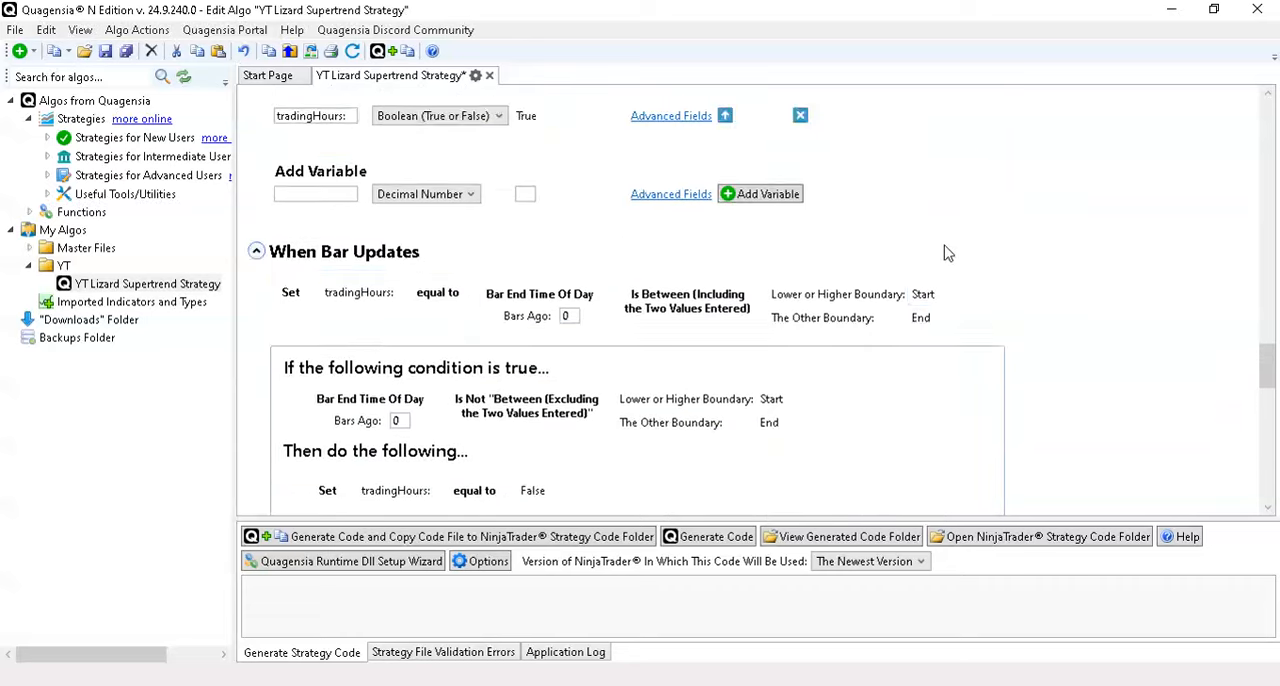
pyautogui.scroll(2, 948, 254)
pyautogui.scroll(6, 948, 254)
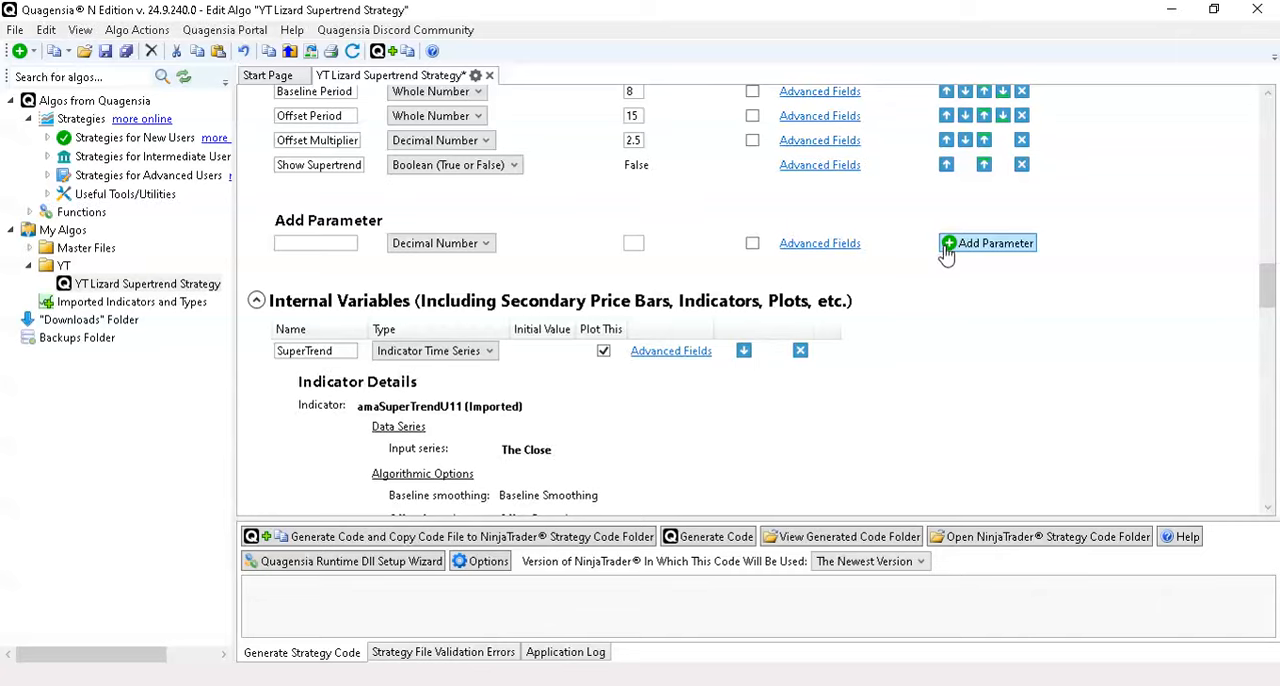
pyautogui.scroll(3, 1100, 195)
pyautogui.scroll(-12, 1117, 222)
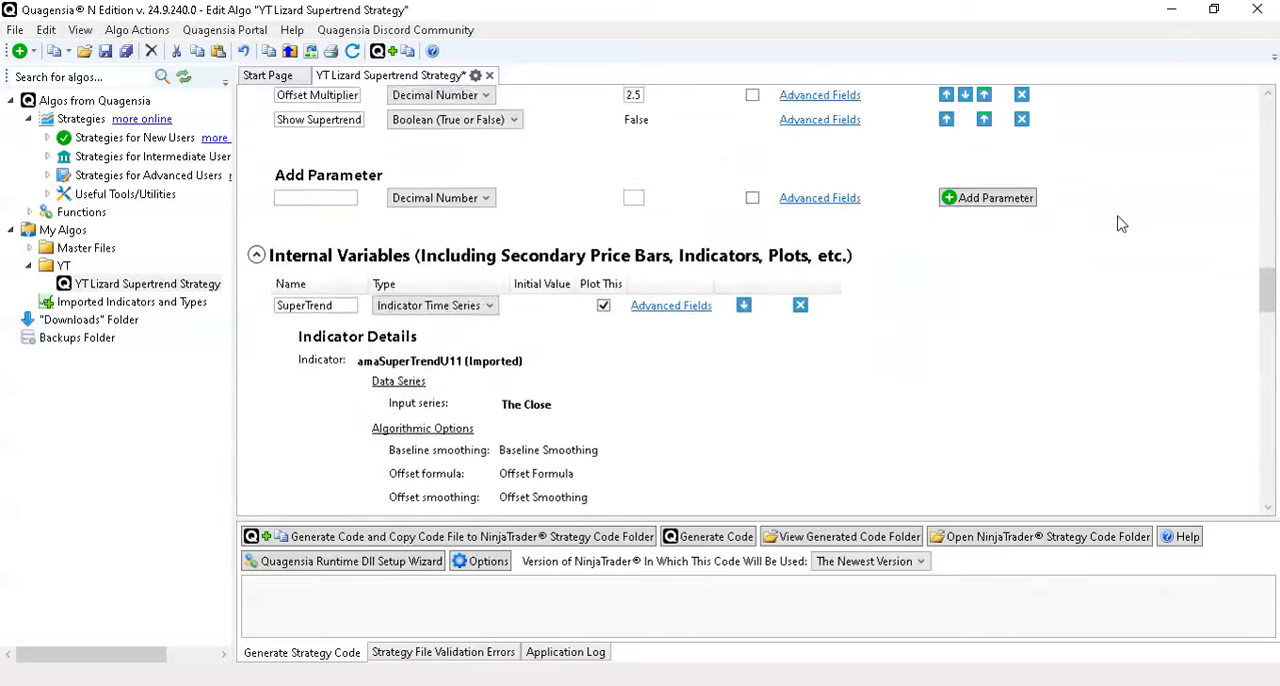
pyautogui.scroll(-10, 1119, 231)
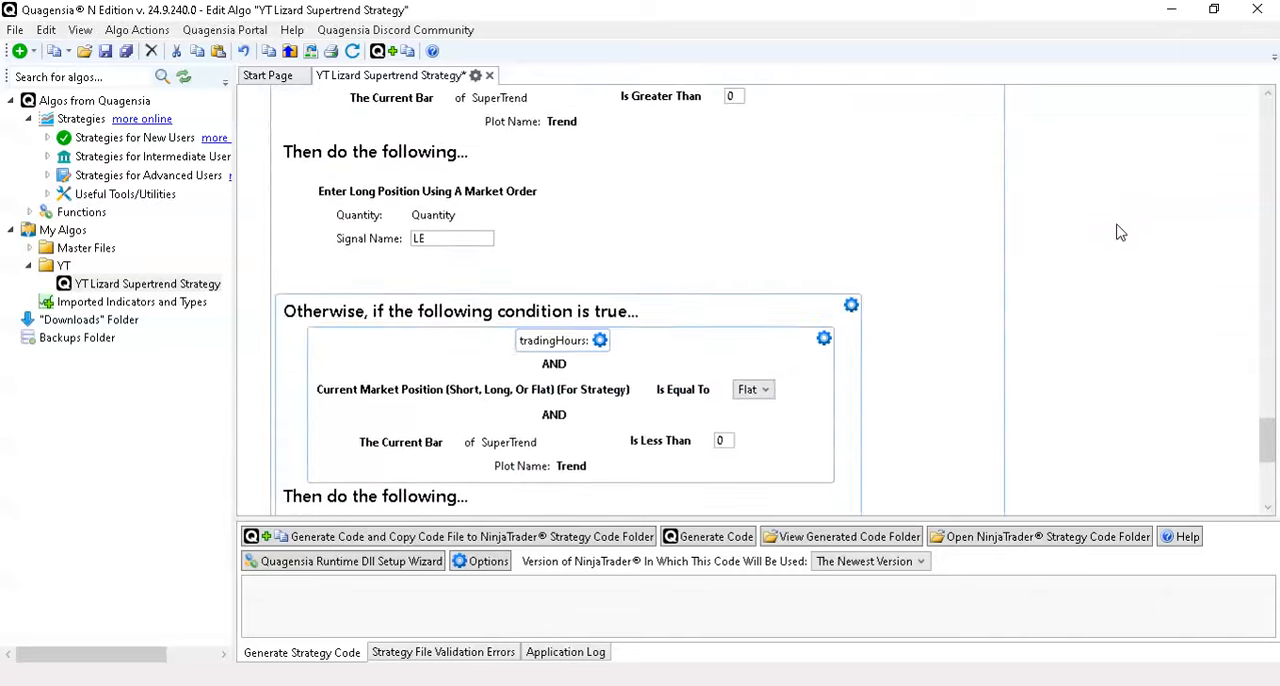
pyautogui.click(450, 541)
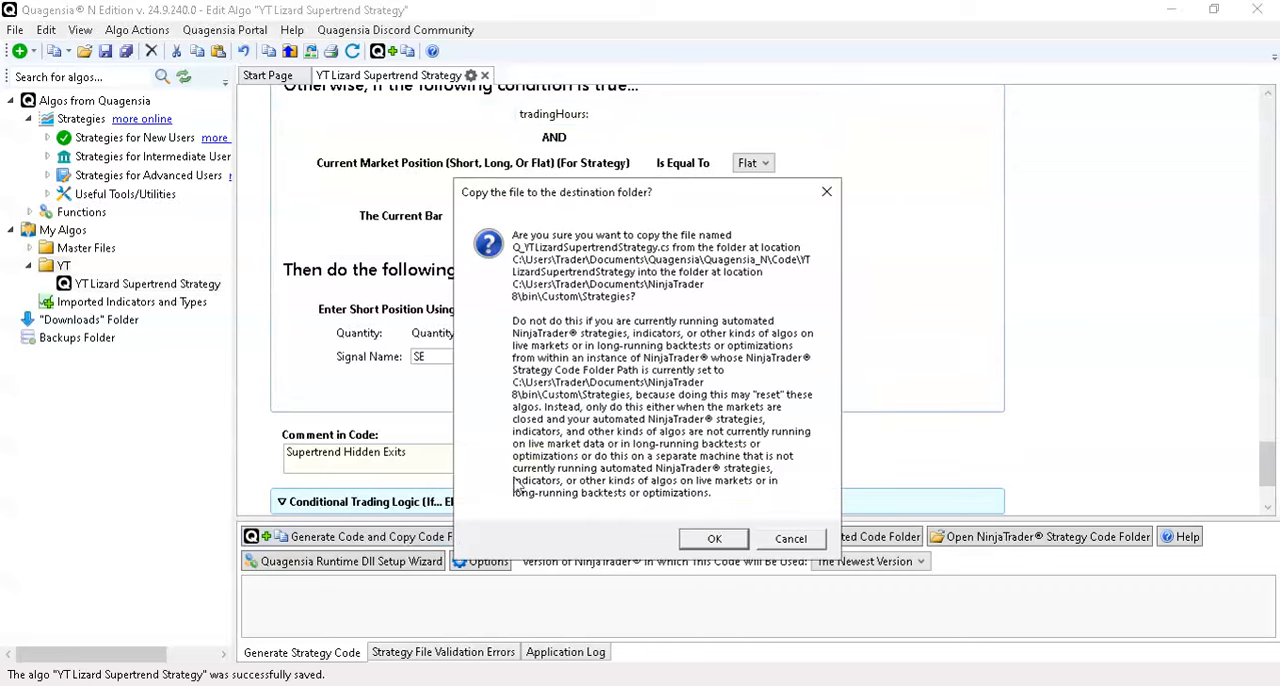
pyautogui.click(716, 539)
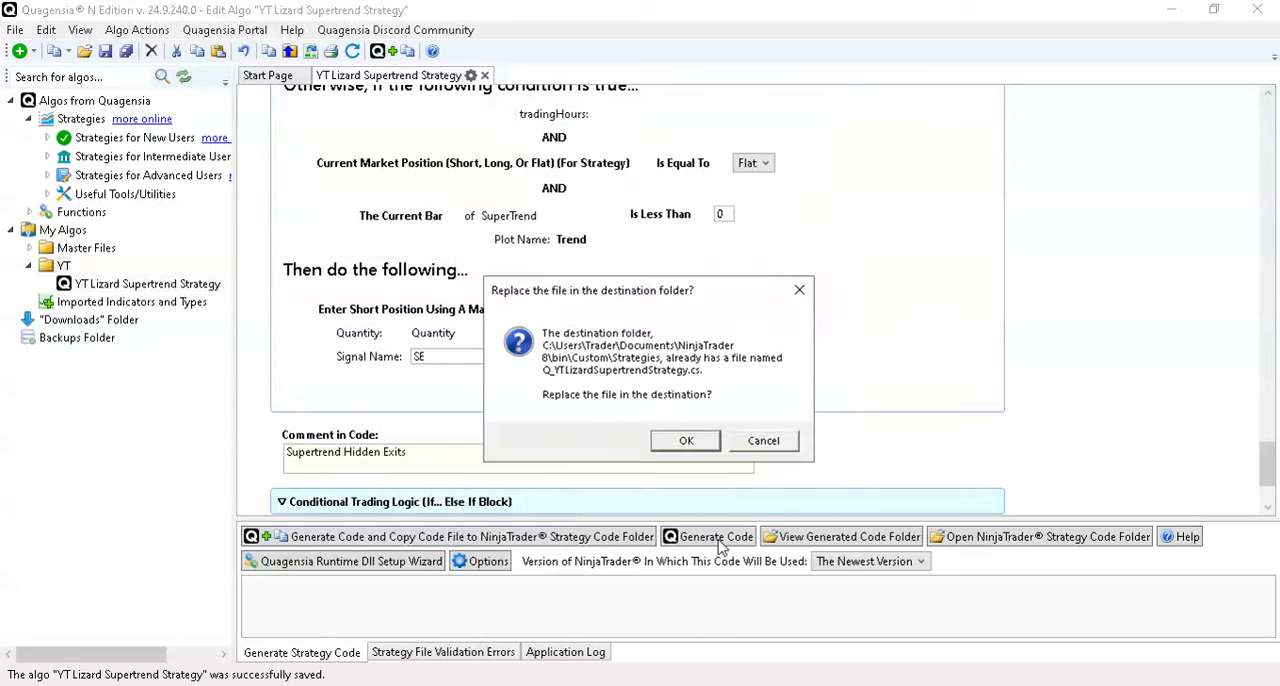
pyautogui.click(675, 440)
pyautogui.click(797, 447)
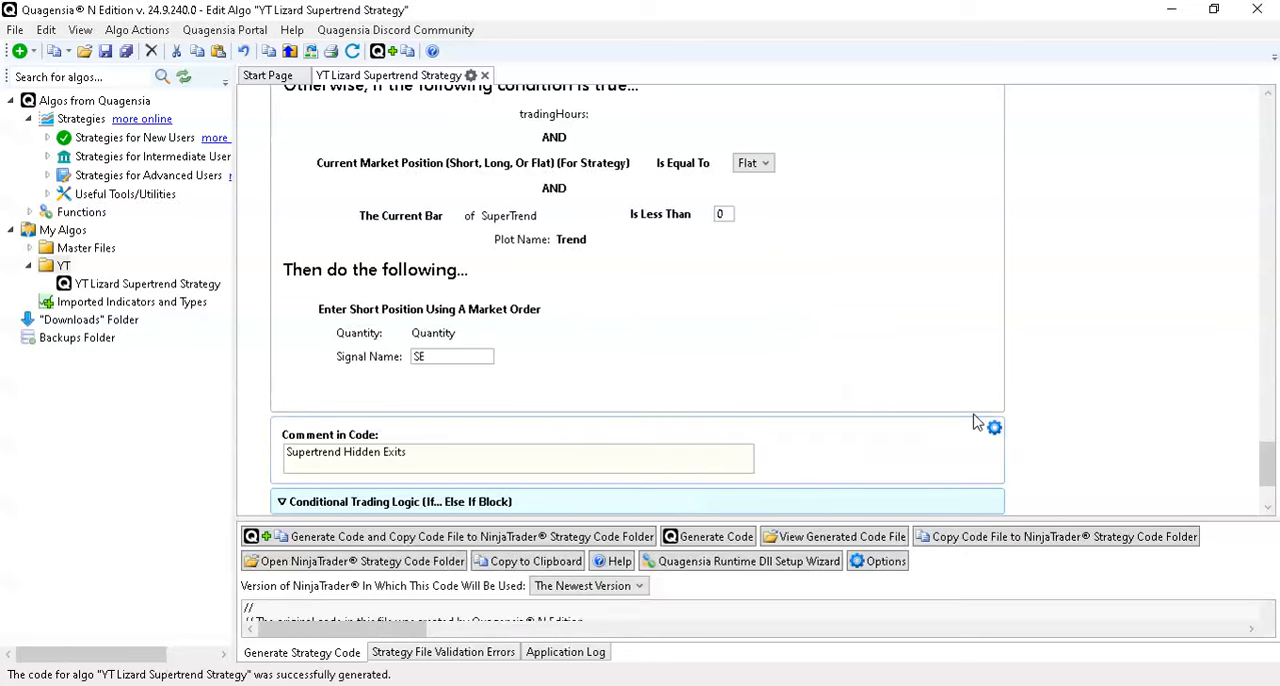
# - Switch to the NinjaTrader Strategy Analyzer, display Trades, and run the backtest of the regenerated strategy
pyautogui.click(1171, 10)
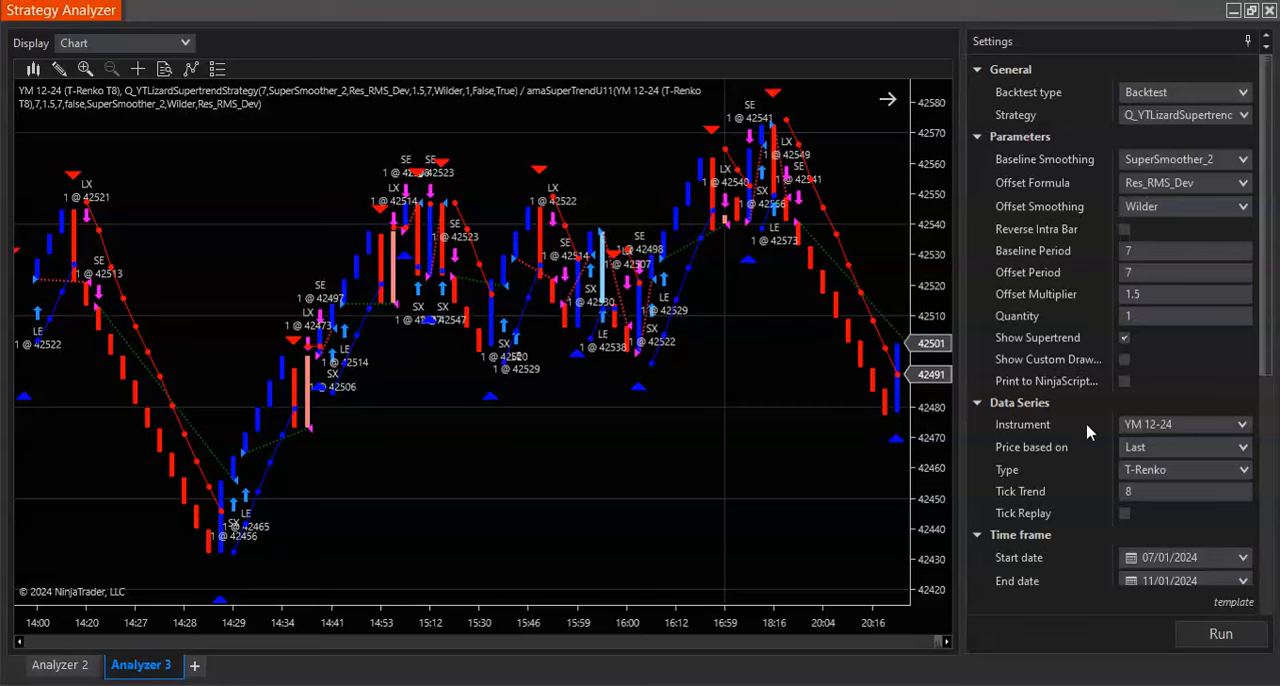
pyautogui.click(156, 43)
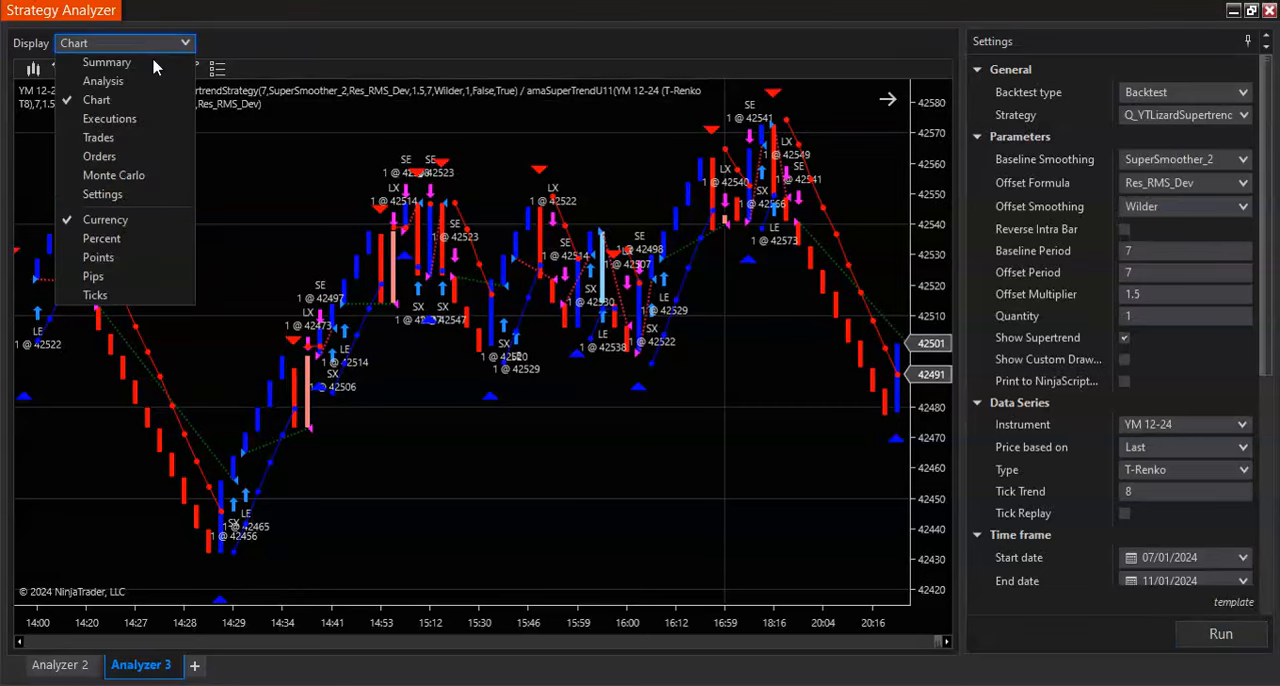
pyautogui.click(148, 137)
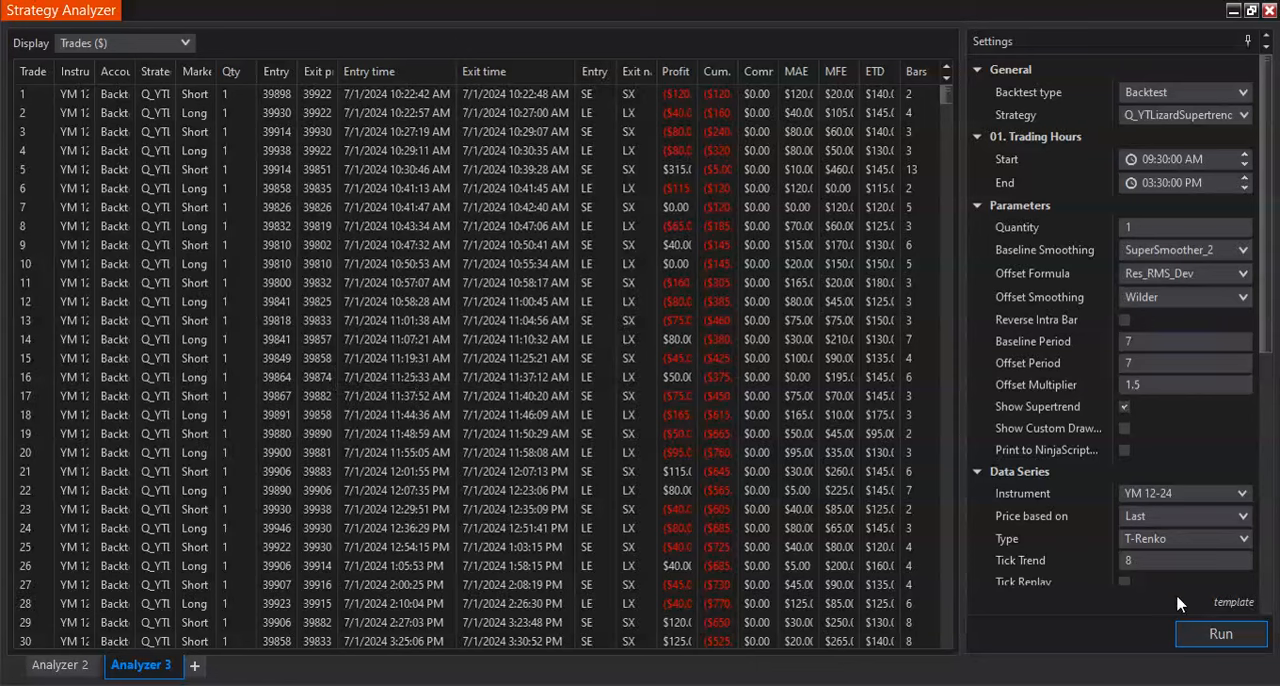
pyautogui.click(1200, 638)
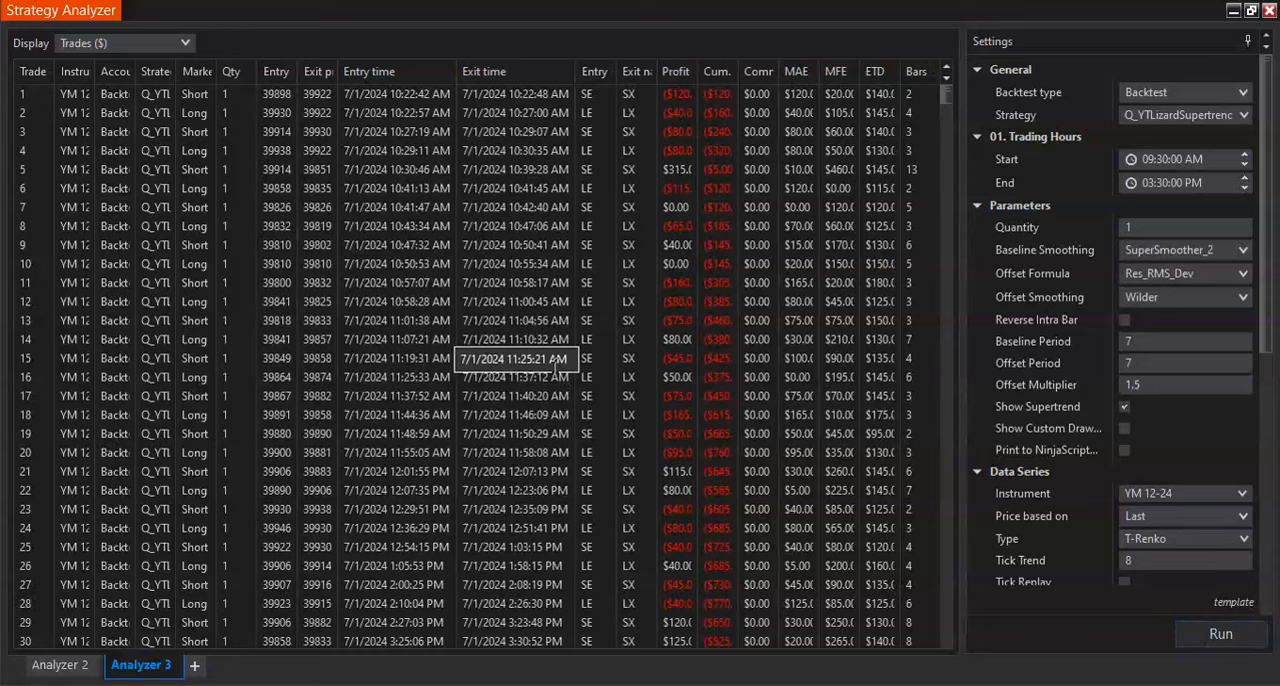
# - Compare the entry and exit times of the backtested trades with the Start and End trading hours
pyautogui.scroll(-4, 555, 371)
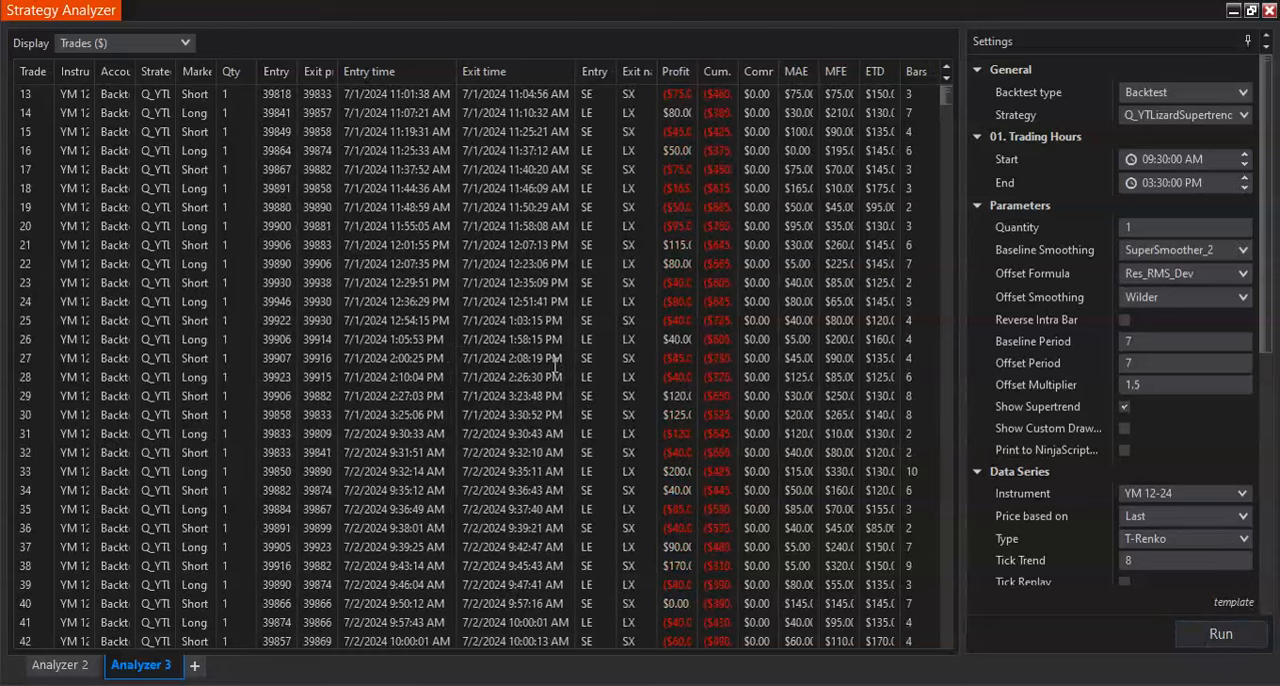
pyautogui.scroll(4, 555, 371)
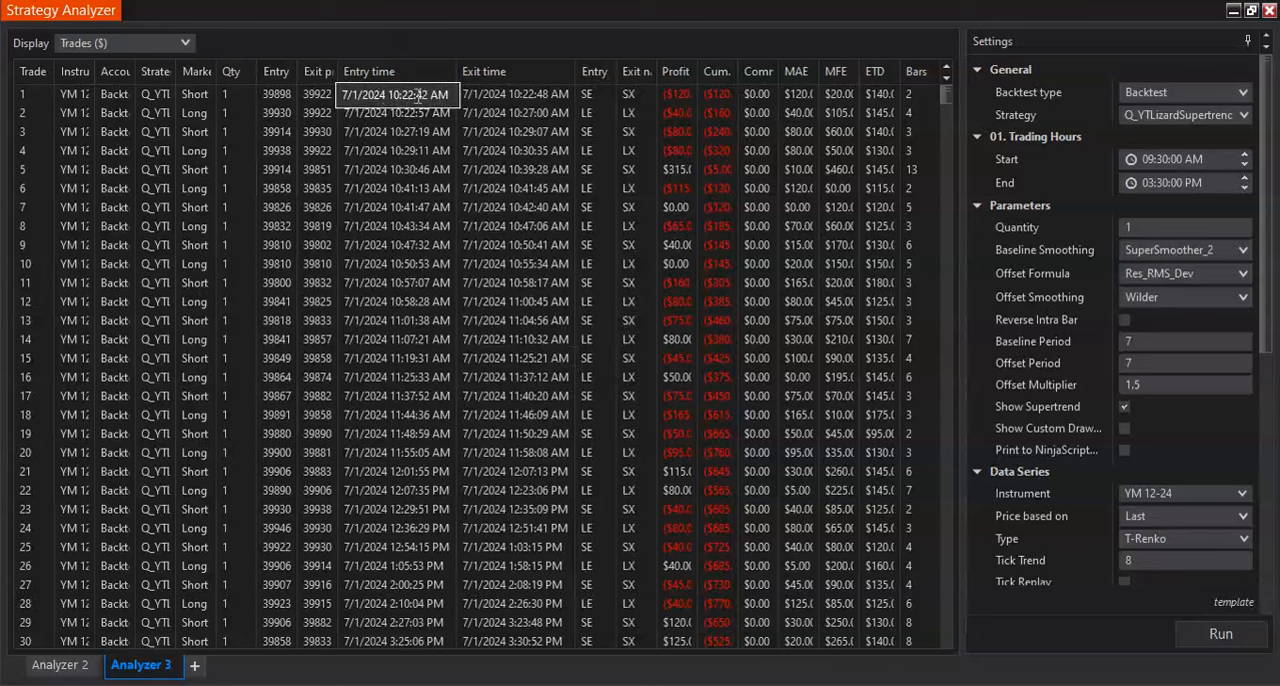
pyautogui.scroll(-5, 515, 270)
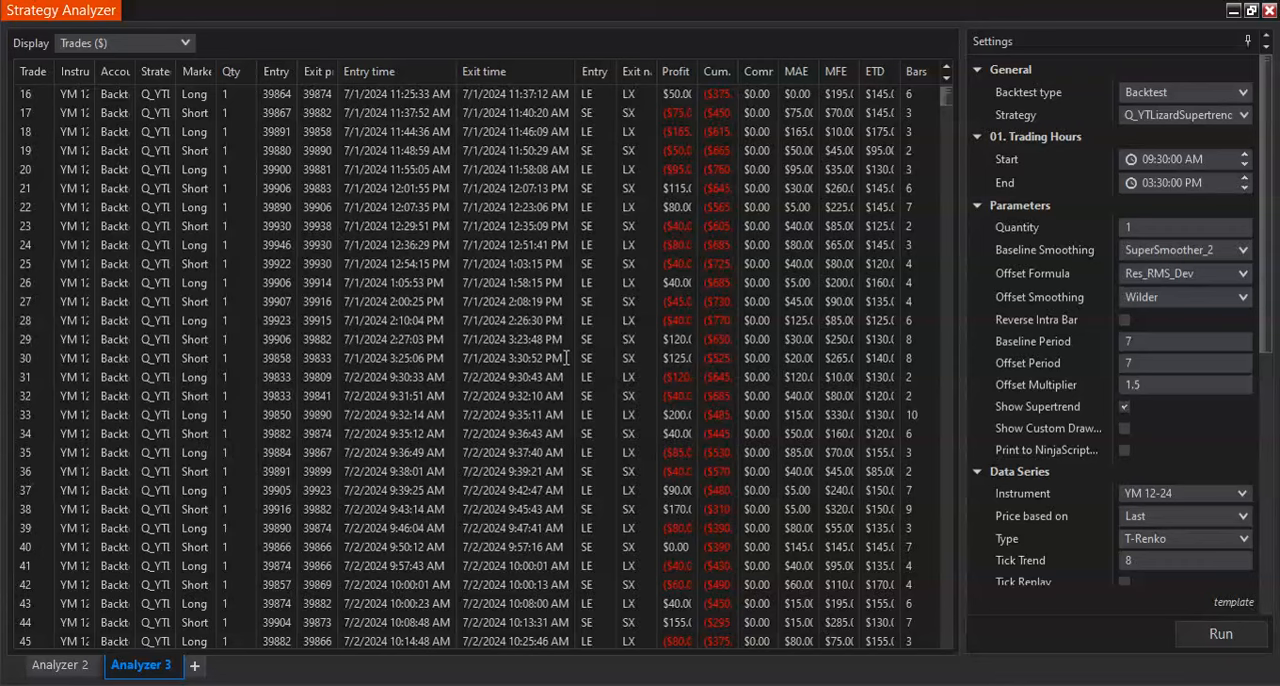
pyautogui.scroll(-1, 566, 357)
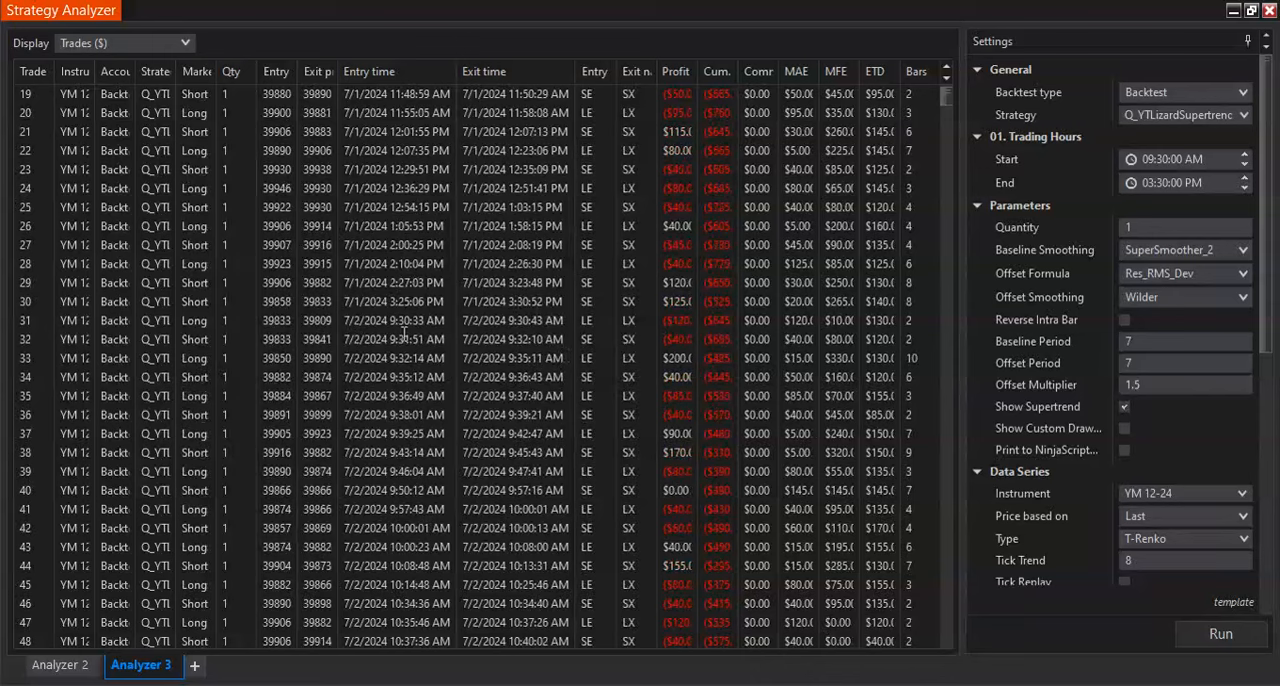
pyautogui.scroll(-9, 569, 337)
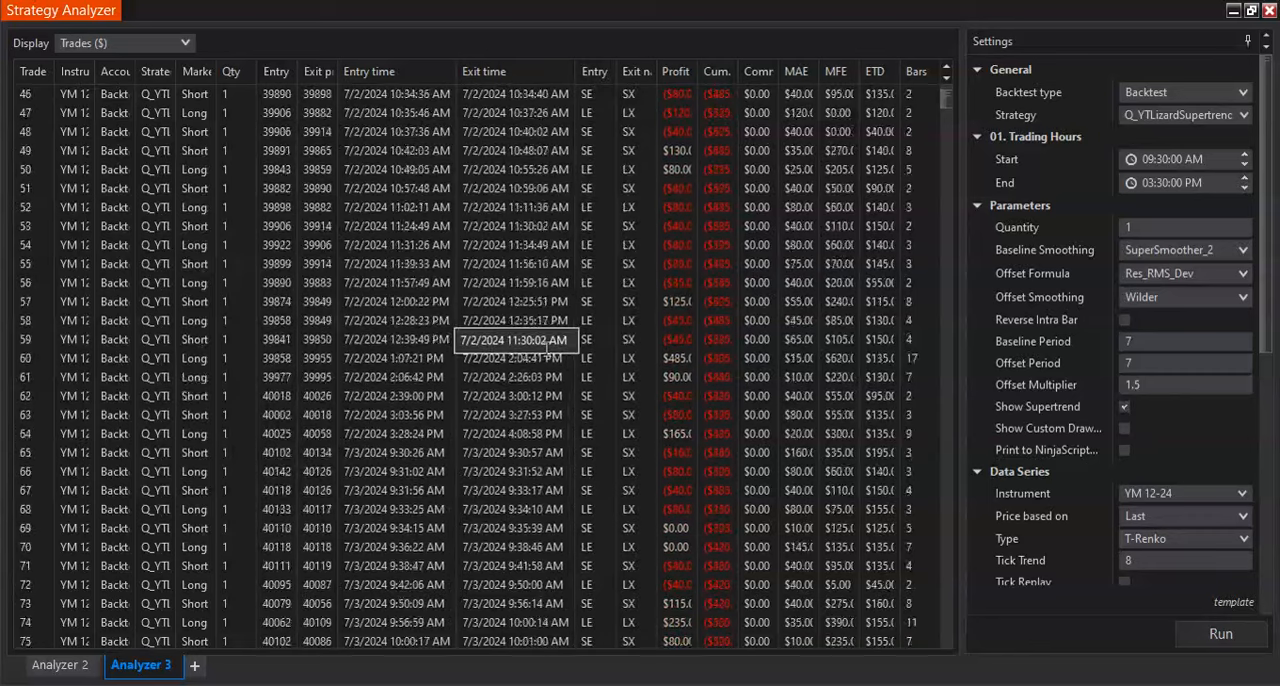
pyautogui.scroll(-2, 548, 342)
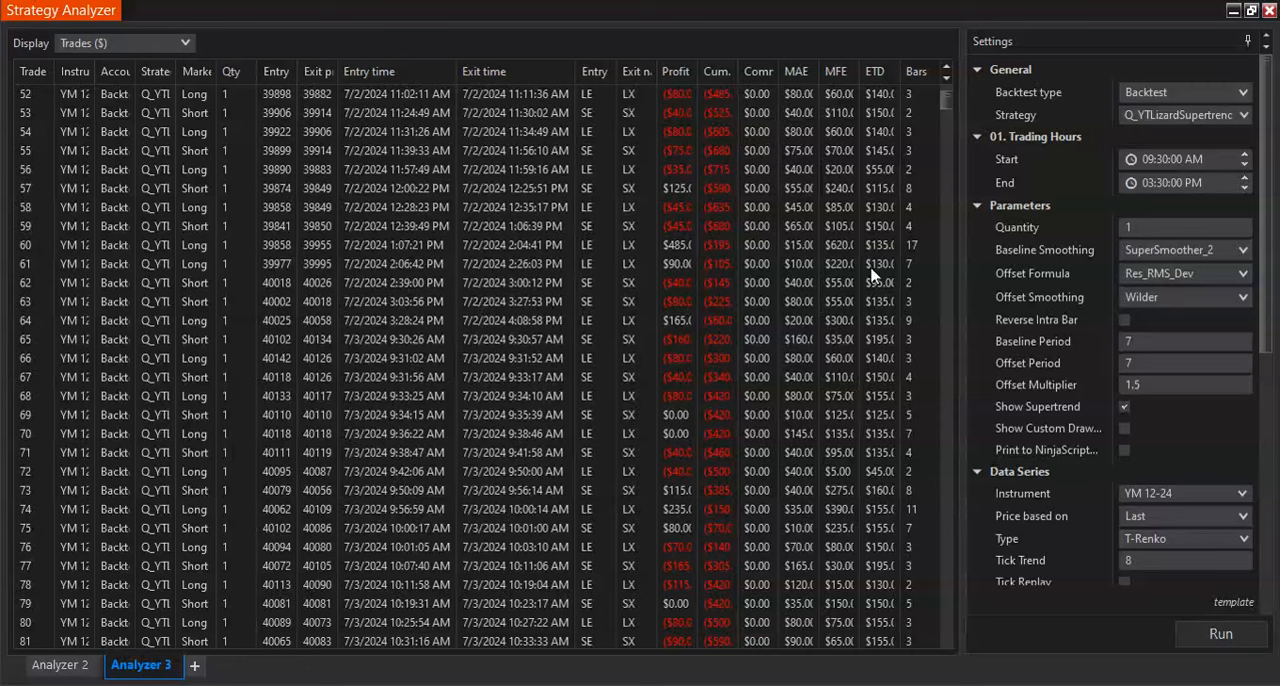
pyautogui.click(1197, 184)
# - Switch to Quagensia and review the tradingHours: assignment and the block that closes the strategy outside the Start and End times
pyautogui.click(784, 684)
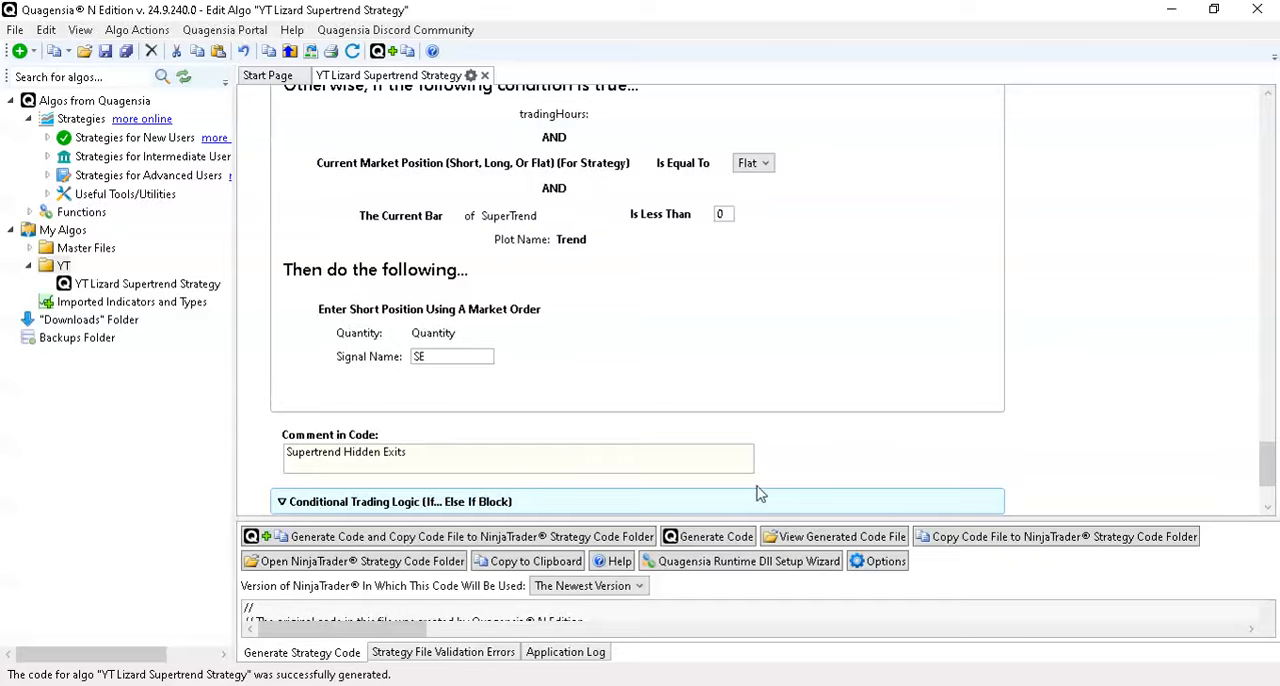
pyautogui.scroll(3, 899, 337)
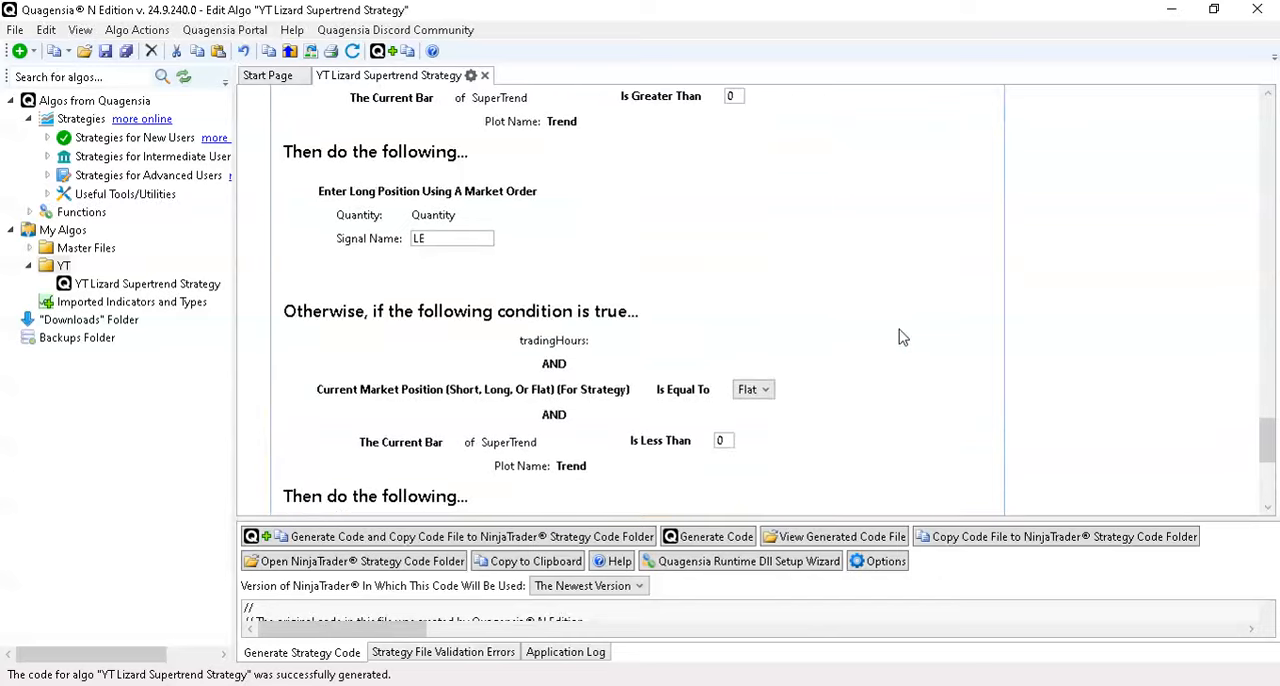
pyautogui.scroll(3, 899, 337)
pyautogui.scroll(3, 899, 337)
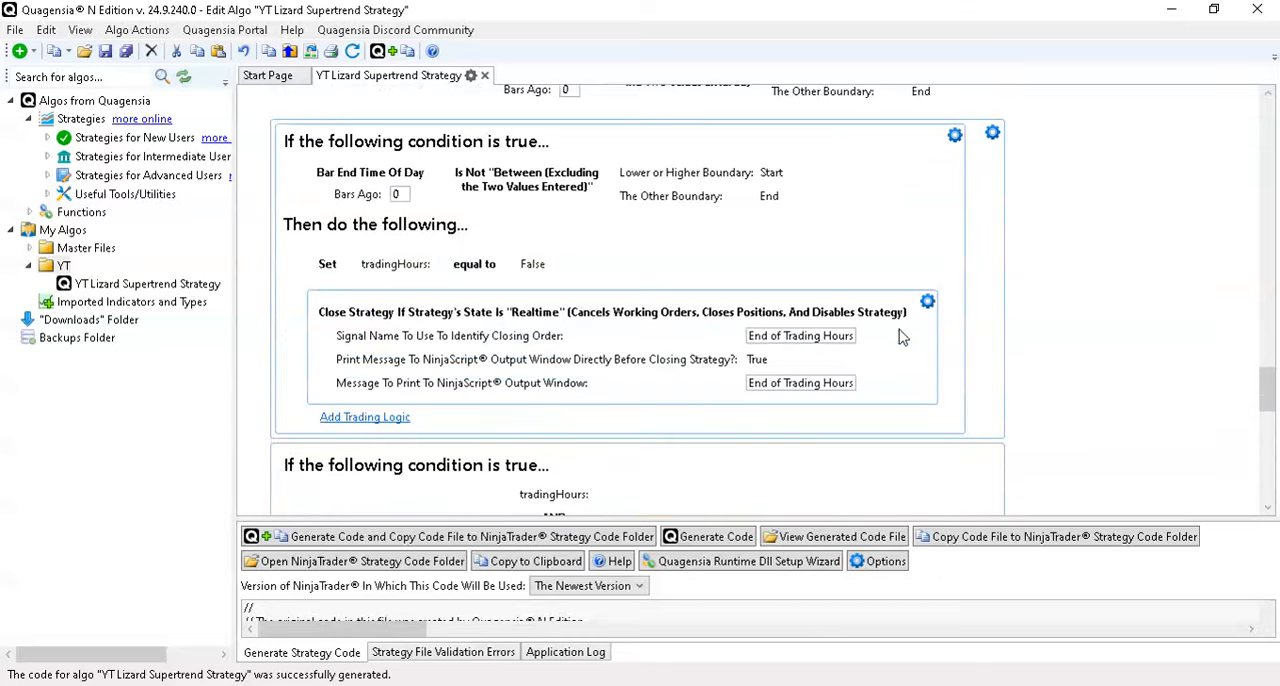
pyautogui.scroll(1, 899, 337)
pyautogui.scroll(1, 899, 337)
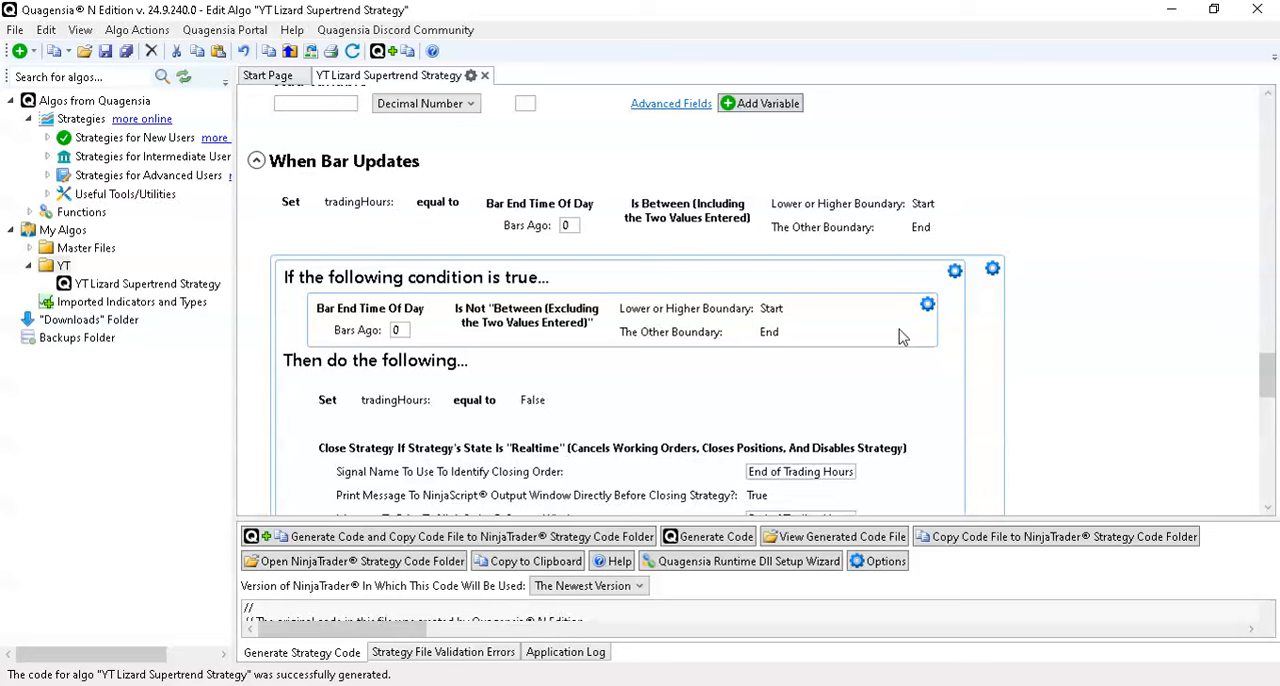
pyautogui.scroll(1, 900, 337)
pyautogui.scroll(-5, 900, 337)
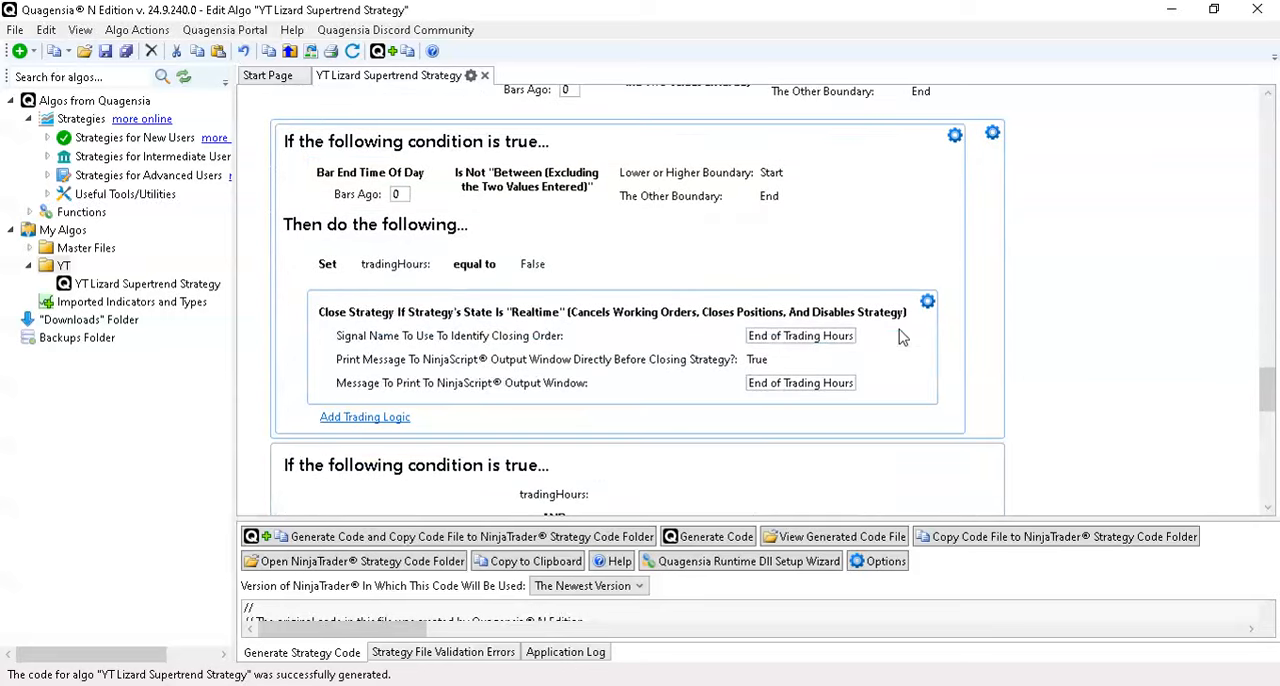
pyautogui.scroll(2, 900, 337)
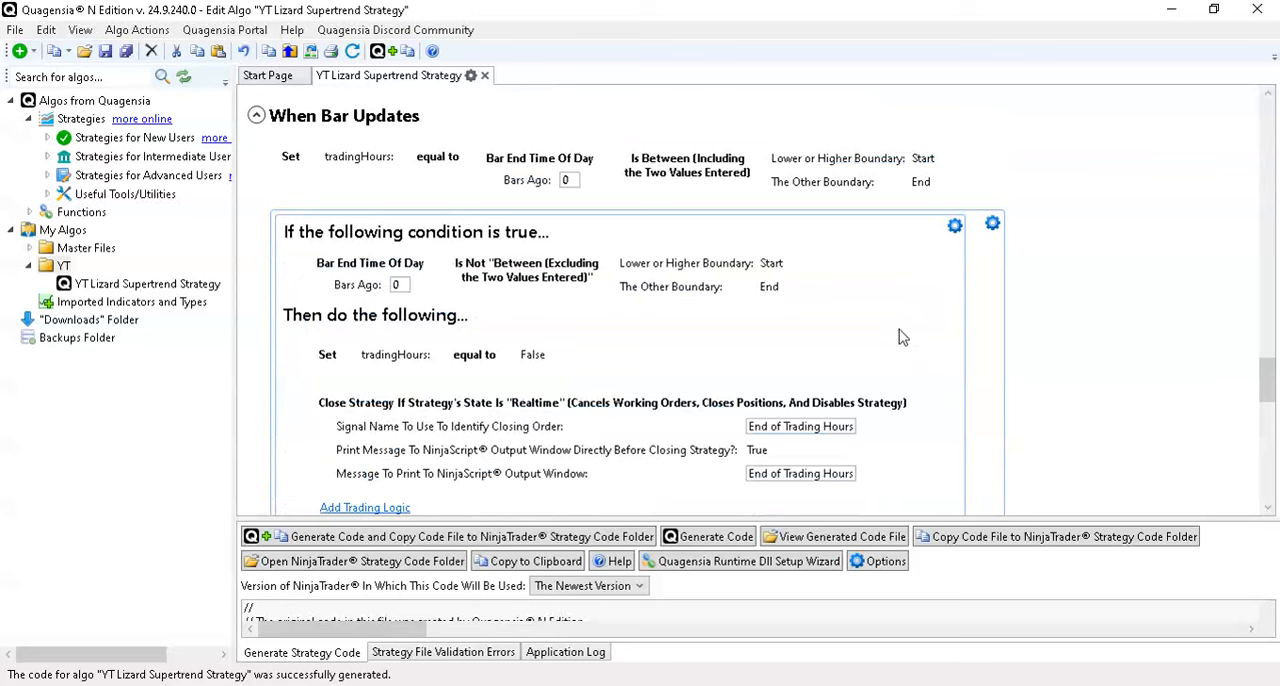
# - Add Exit Entire Long Position Using A Market Order (All Entries) before the Close Strategy action, with signal name EOD
pyautogui.moveTo(889, 407)
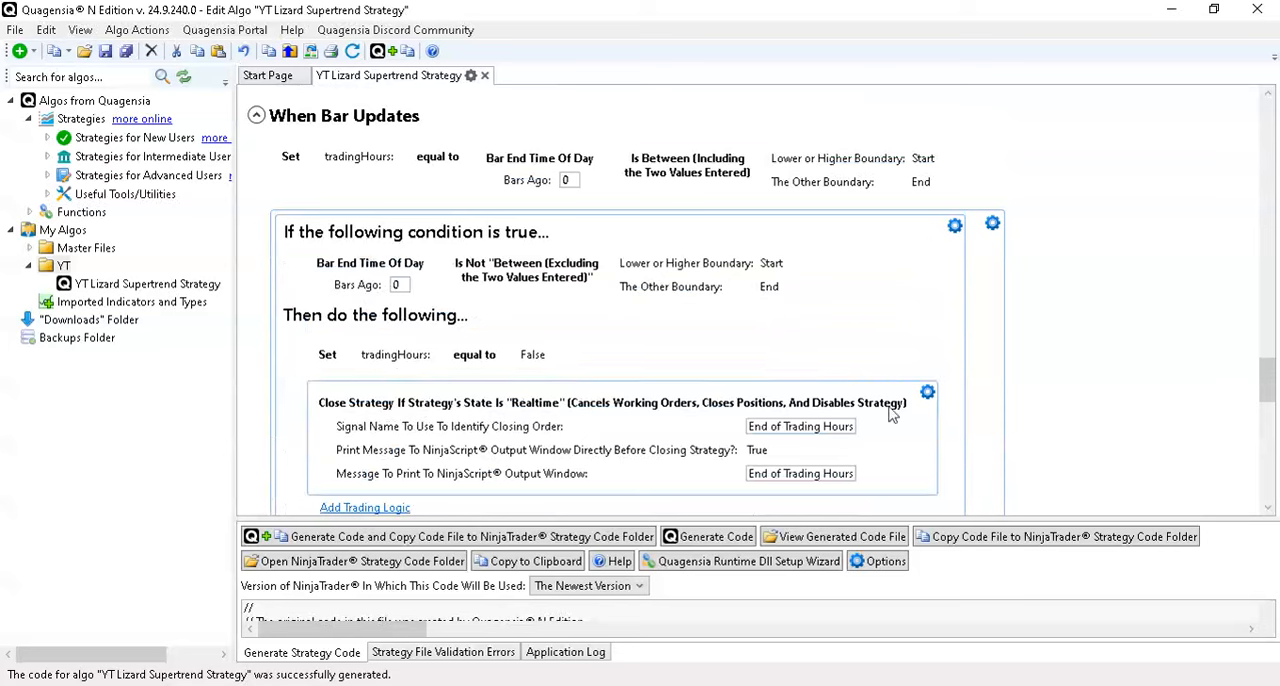
pyautogui.click(928, 394)
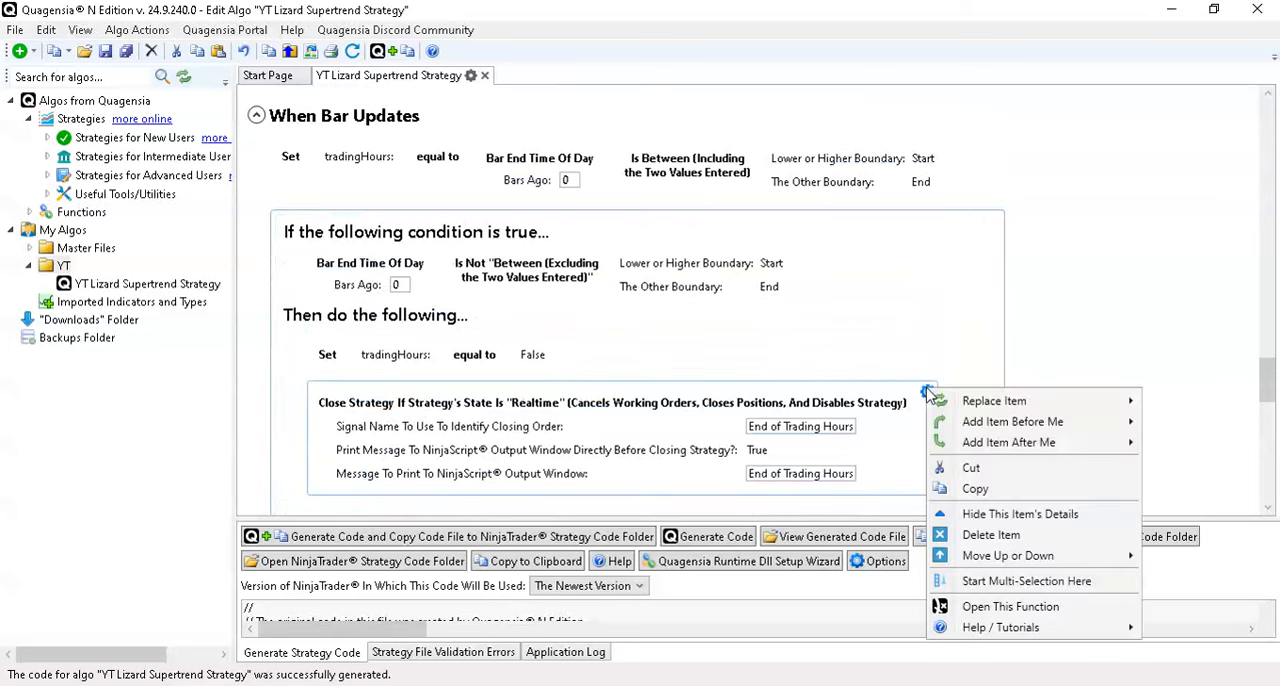
pyautogui.moveTo(1014, 432)
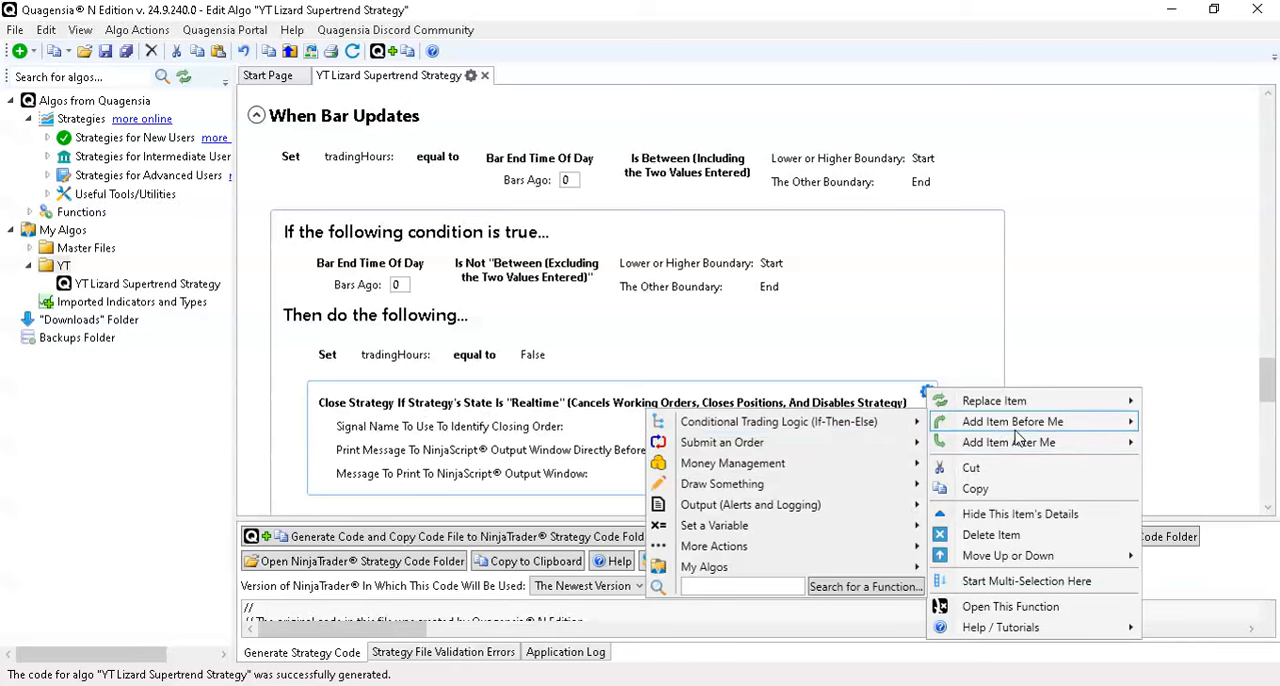
pyautogui.moveTo(838, 456)
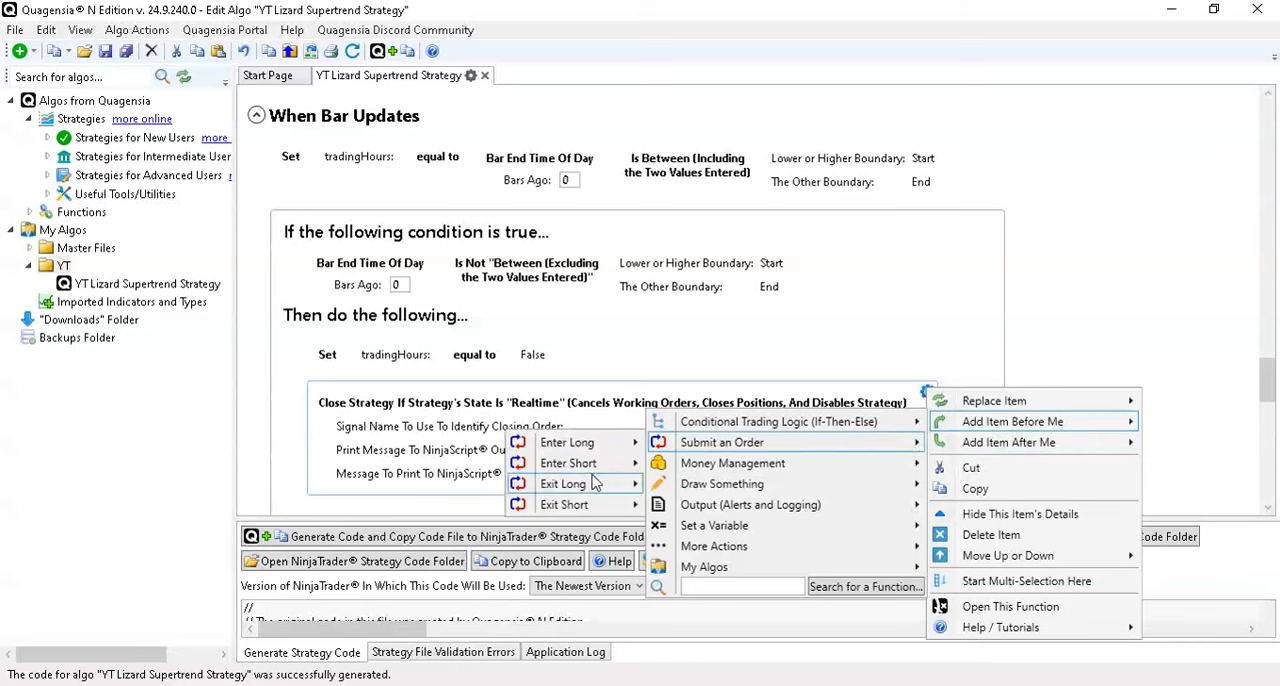
pyautogui.moveTo(592, 485)
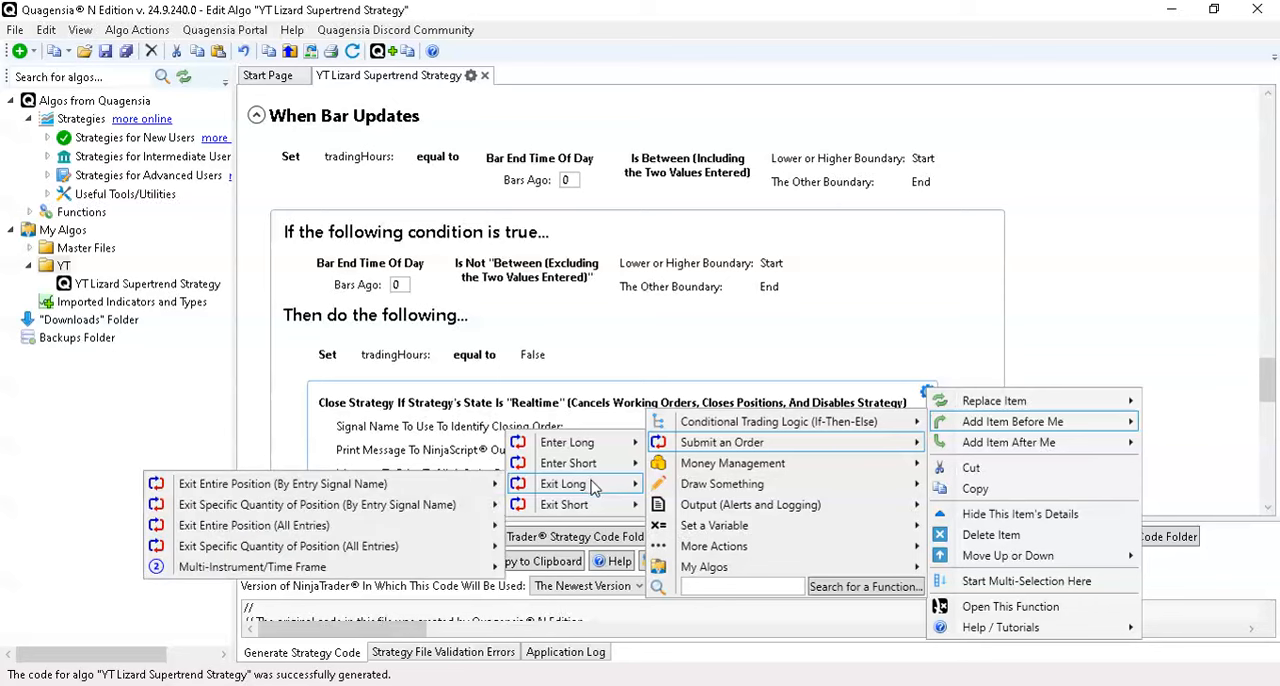
pyautogui.moveTo(393, 528)
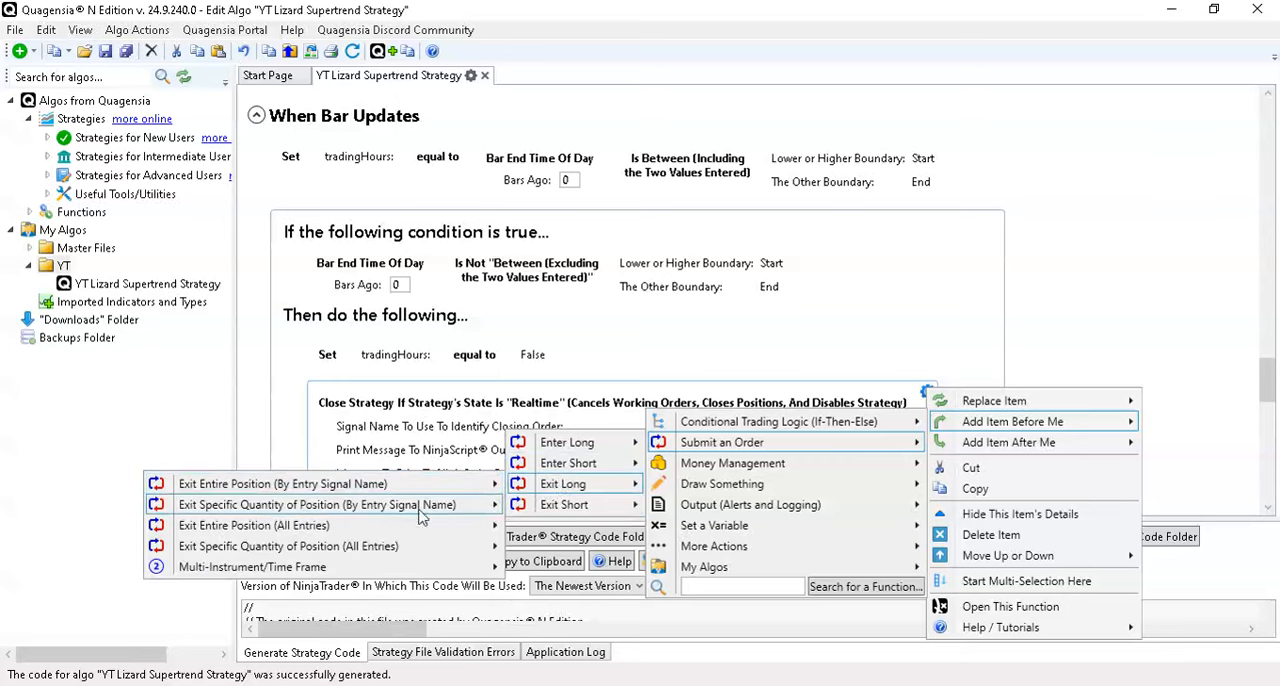
pyautogui.click(640, 525)
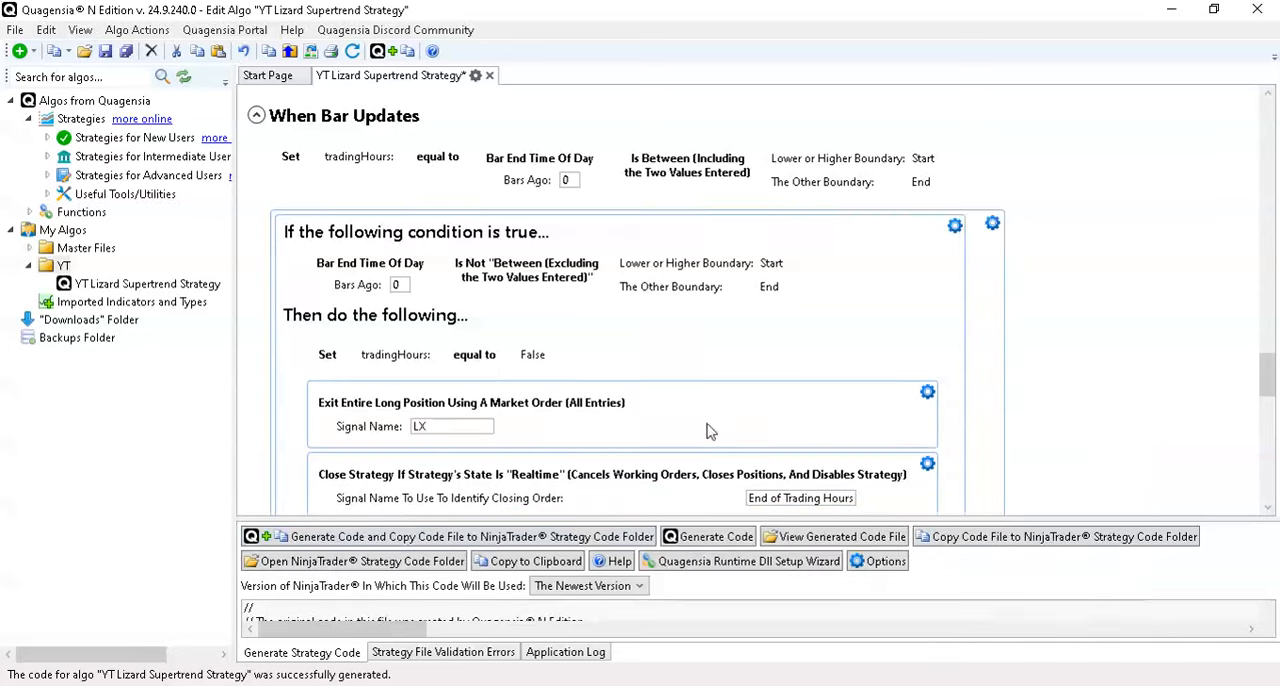
pyautogui.click(387, 436)
pyautogui.write('EOD')
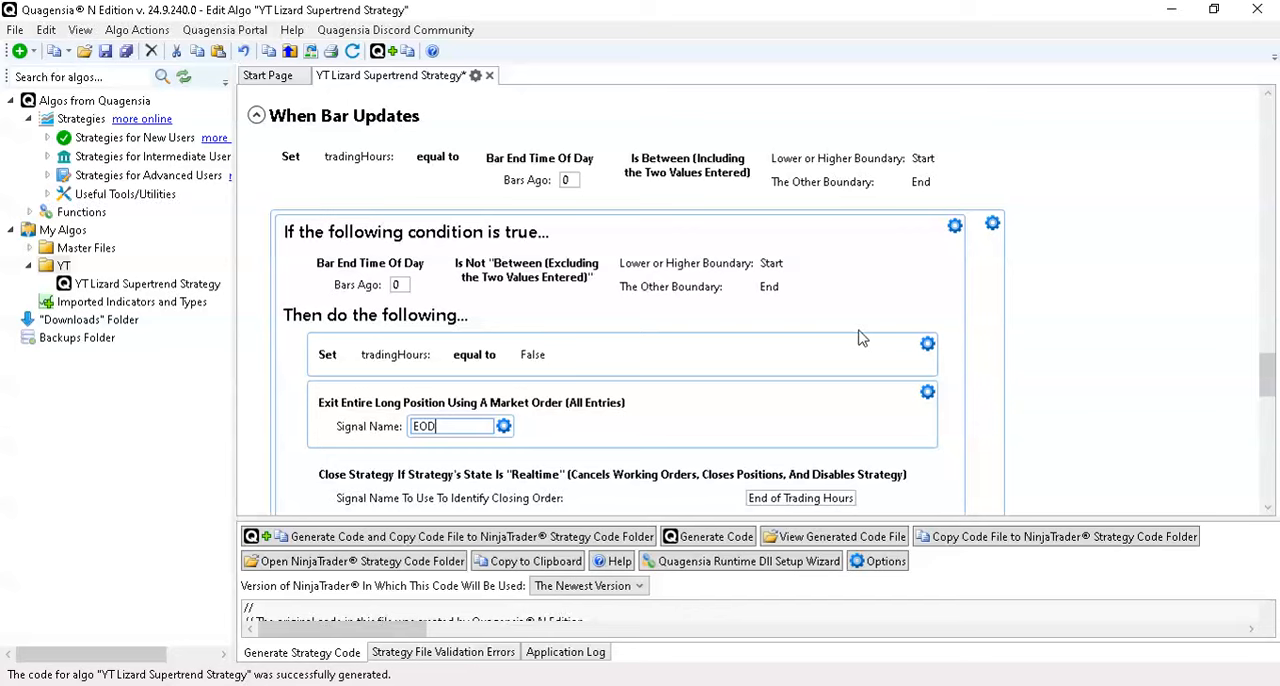
# - Add Exit Entire Short Position Using A Market Order (All Entries) after the long exit action, with signal name EOD
pyautogui.scroll(-1, 986, 306)
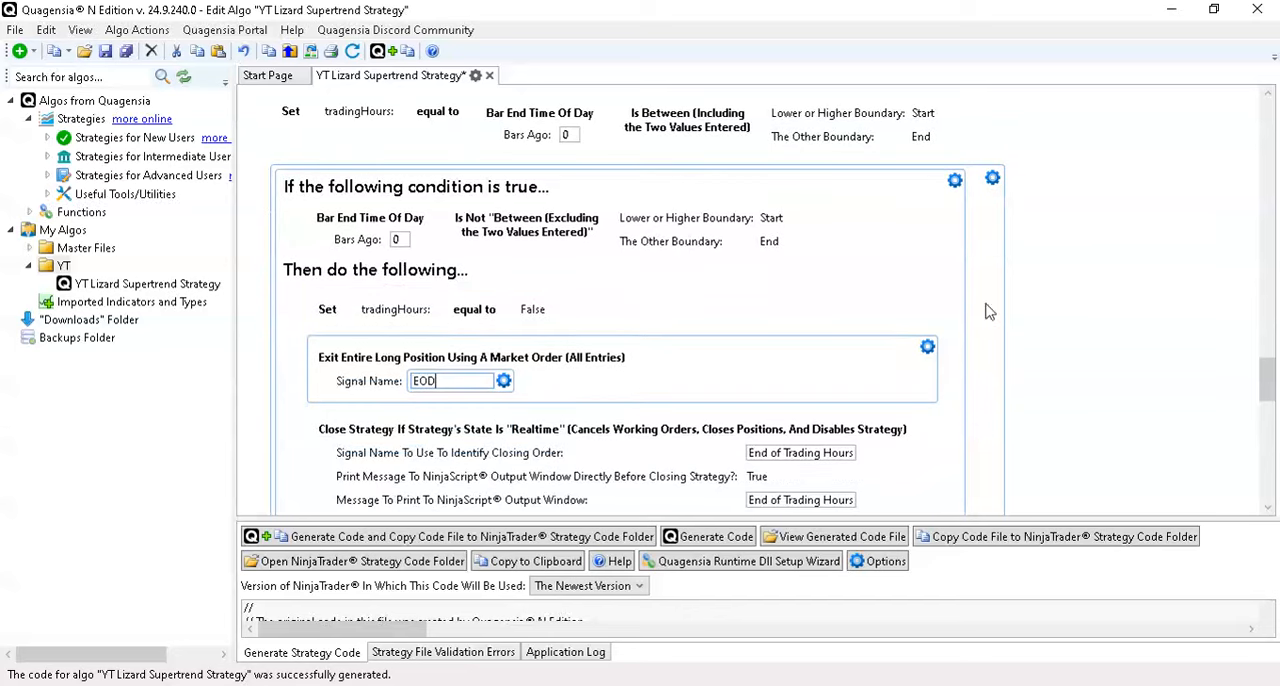
pyautogui.click(929, 350)
pyautogui.moveTo(988, 405)
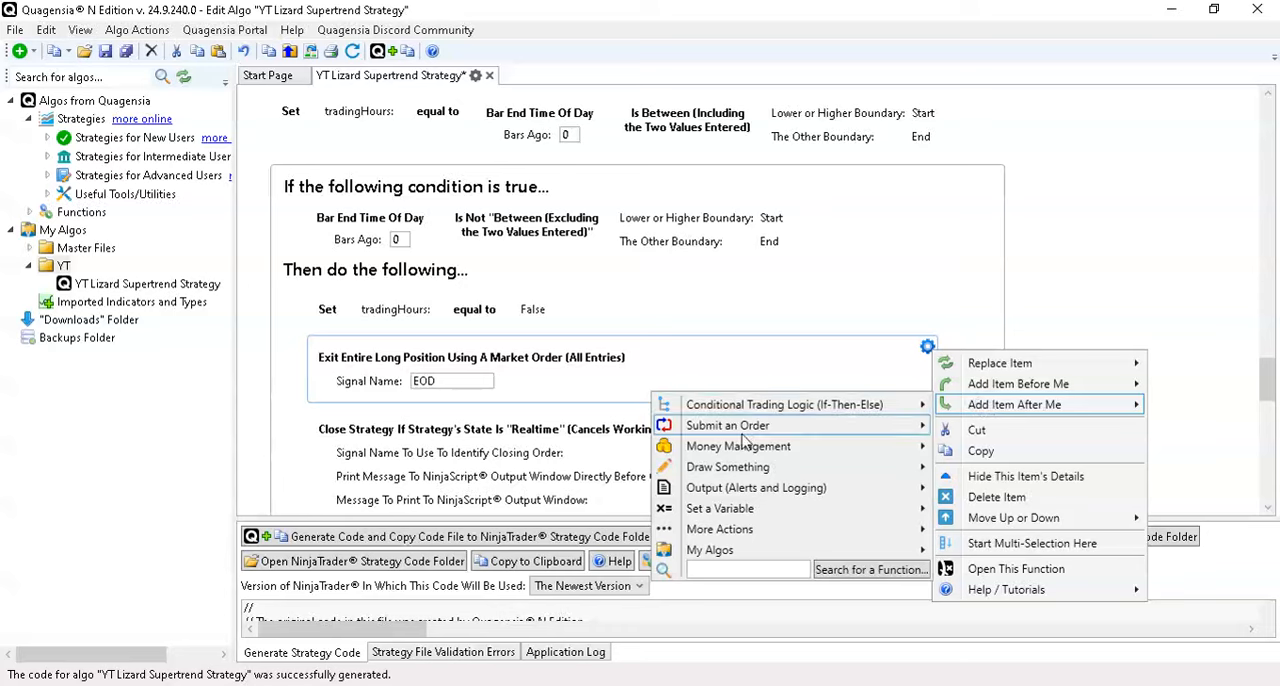
pyautogui.moveTo(740, 430)
pyautogui.moveTo(560, 490)
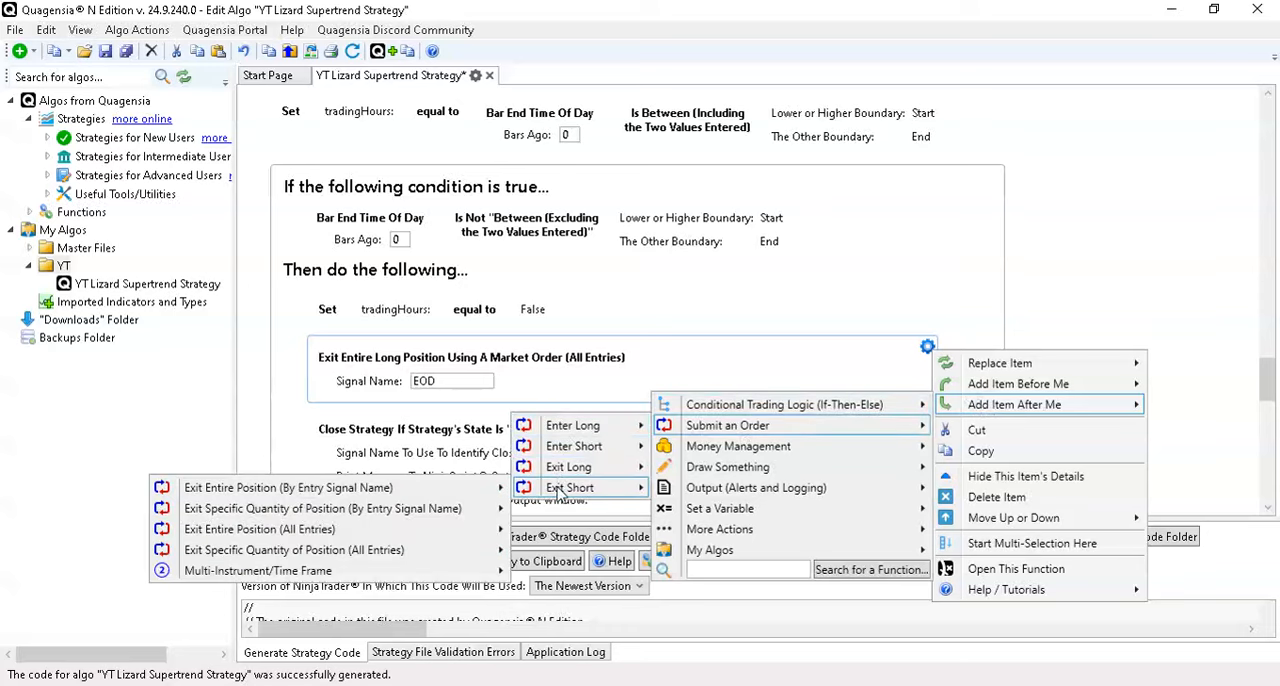
pyautogui.moveTo(378, 533)
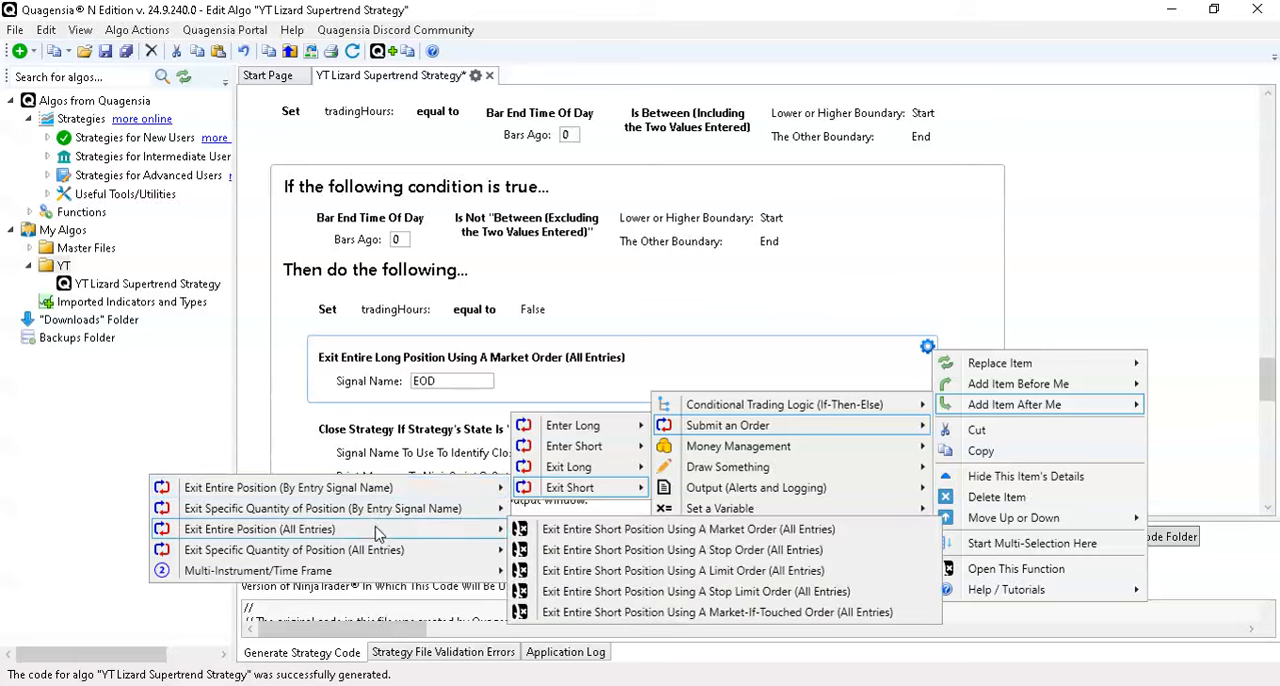
pyautogui.click(600, 529)
pyautogui.click(433, 454)
pyautogui.write('EOD')
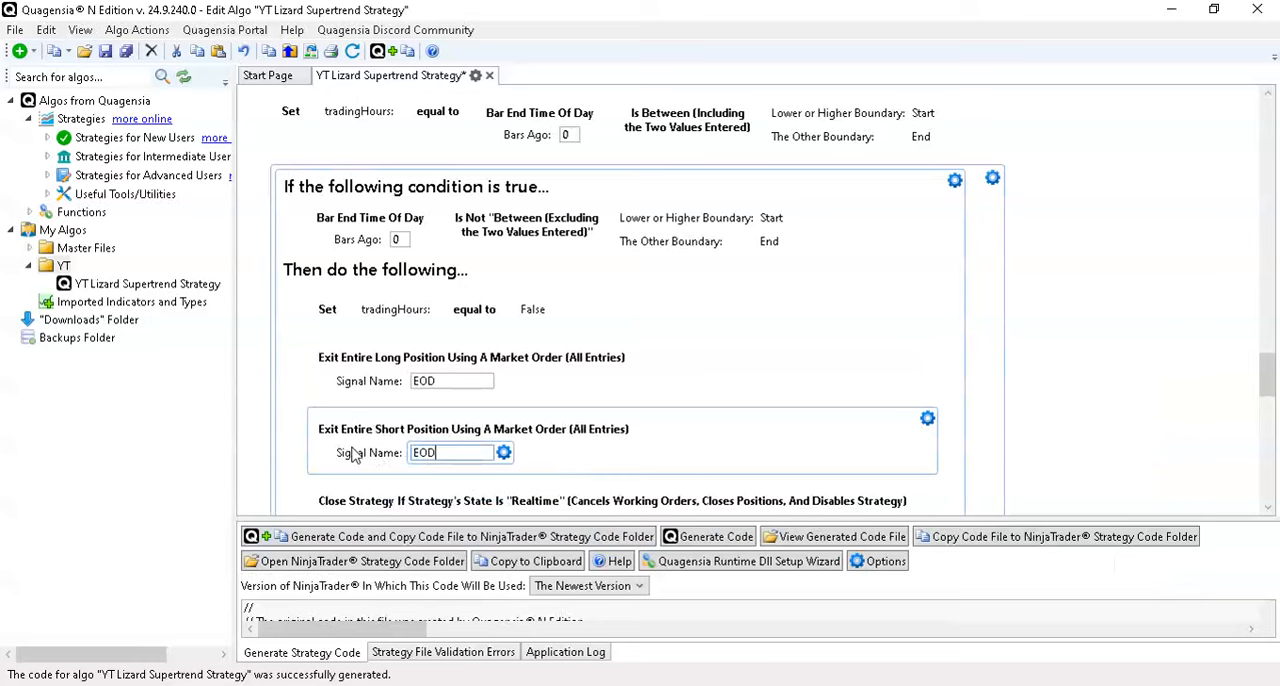
pyautogui.scroll(-2, 660, 352)
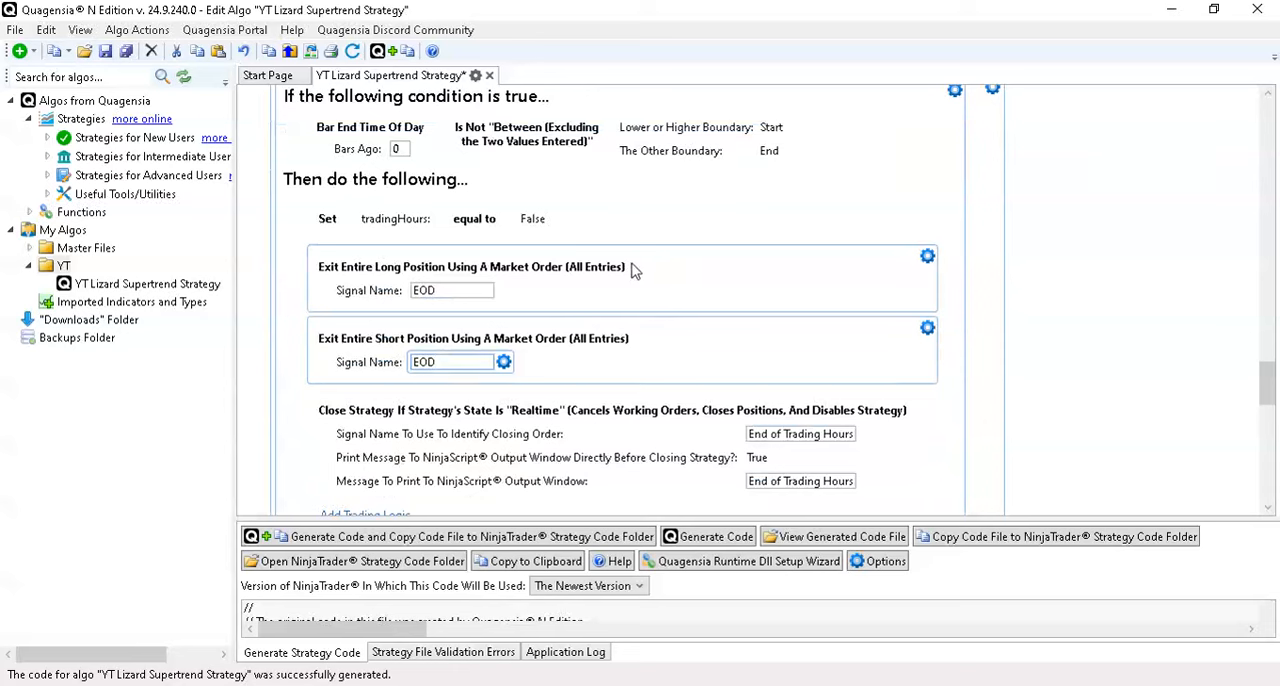
# - Generate the strategy code and copy it to the NinjaTrader strategy code folder, replacing the existing Q_YTLizardSupertrendStrategy.cs file
pyautogui.moveTo(450, 428)
pyautogui.click(391, 540)
pyautogui.click(703, 541)
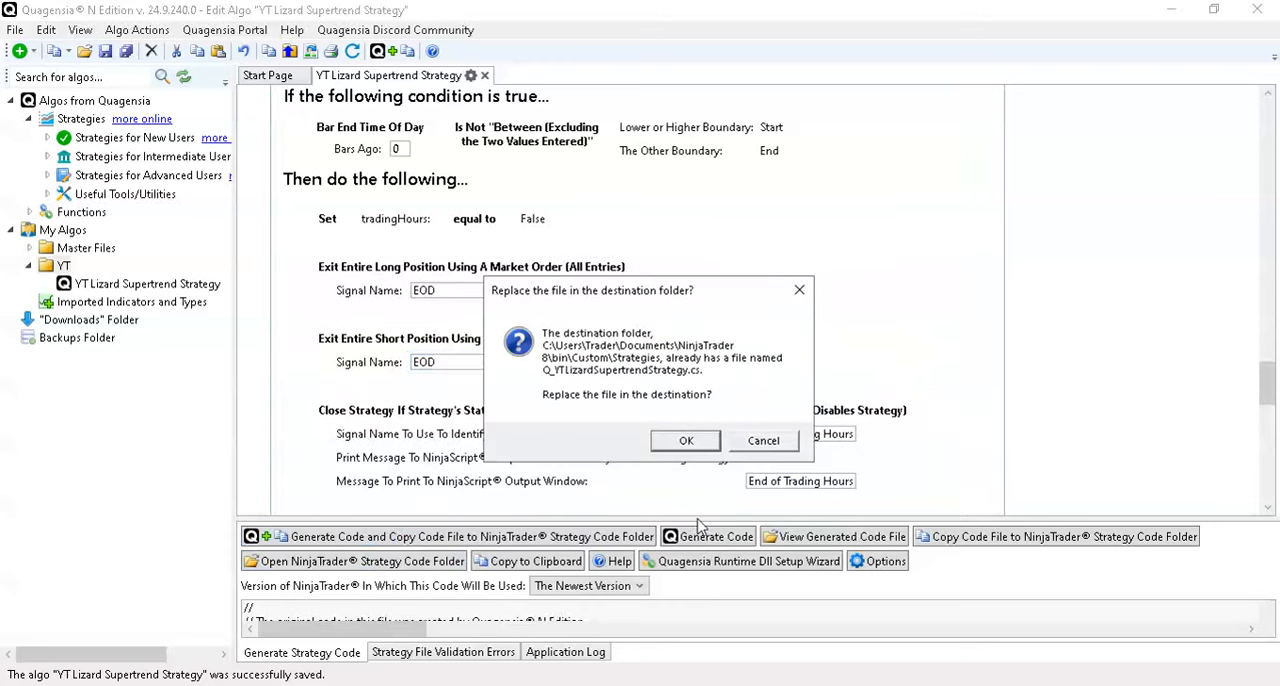
pyautogui.click(706, 446)
pyautogui.click(804, 447)
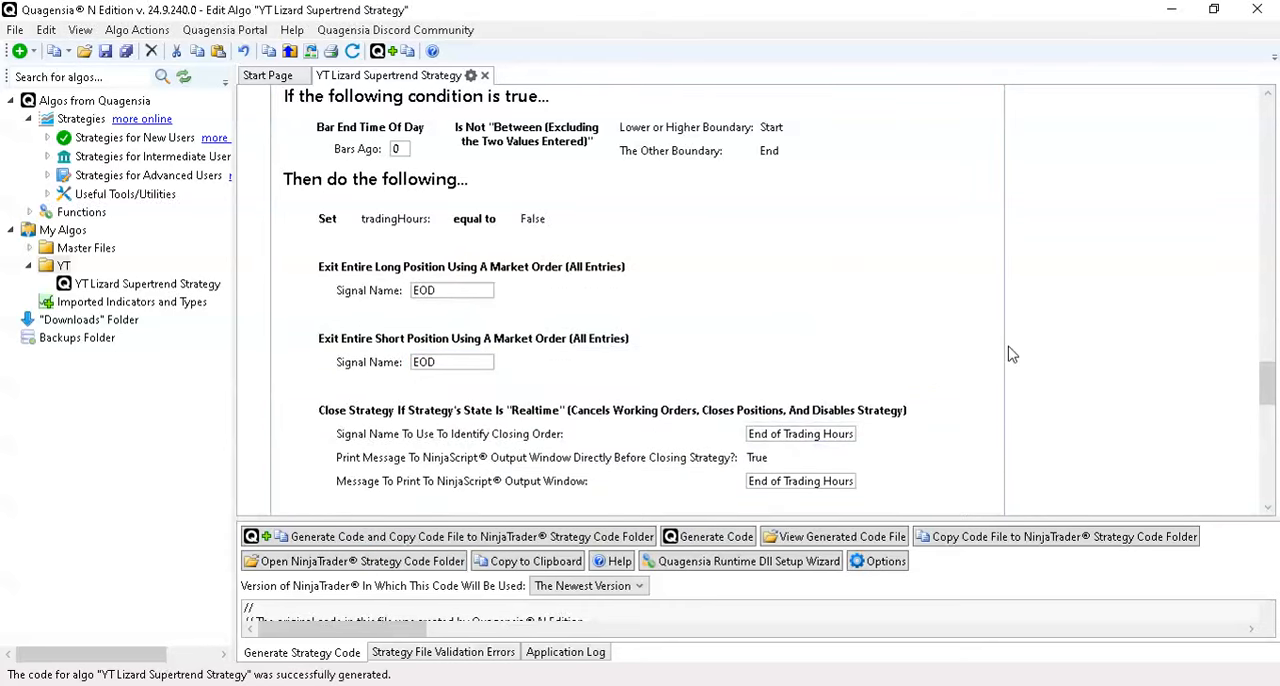
pyautogui.scroll(-5, 1008, 358)
pyautogui.scroll(4, 1008, 358)
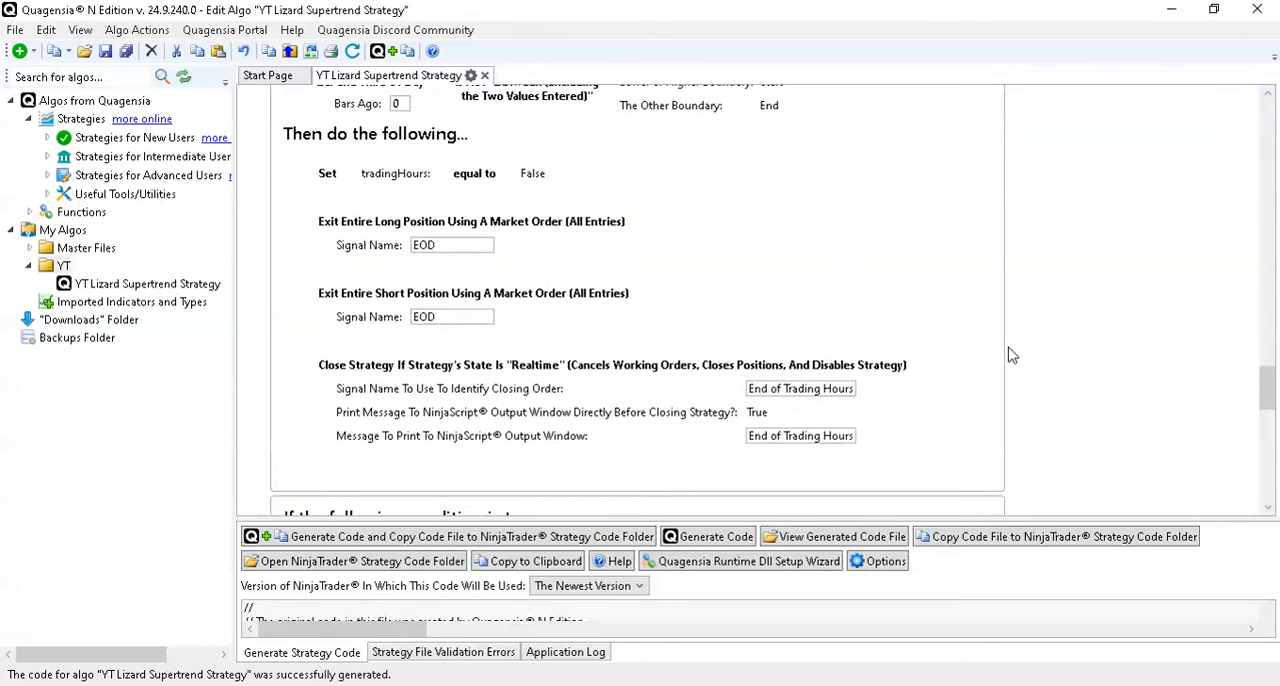
# - Switch to the NinjaTrader Strategy Analyzer, rerun the backtest, and check the trades' exit times around the End time
pyautogui.click(1174, 14)
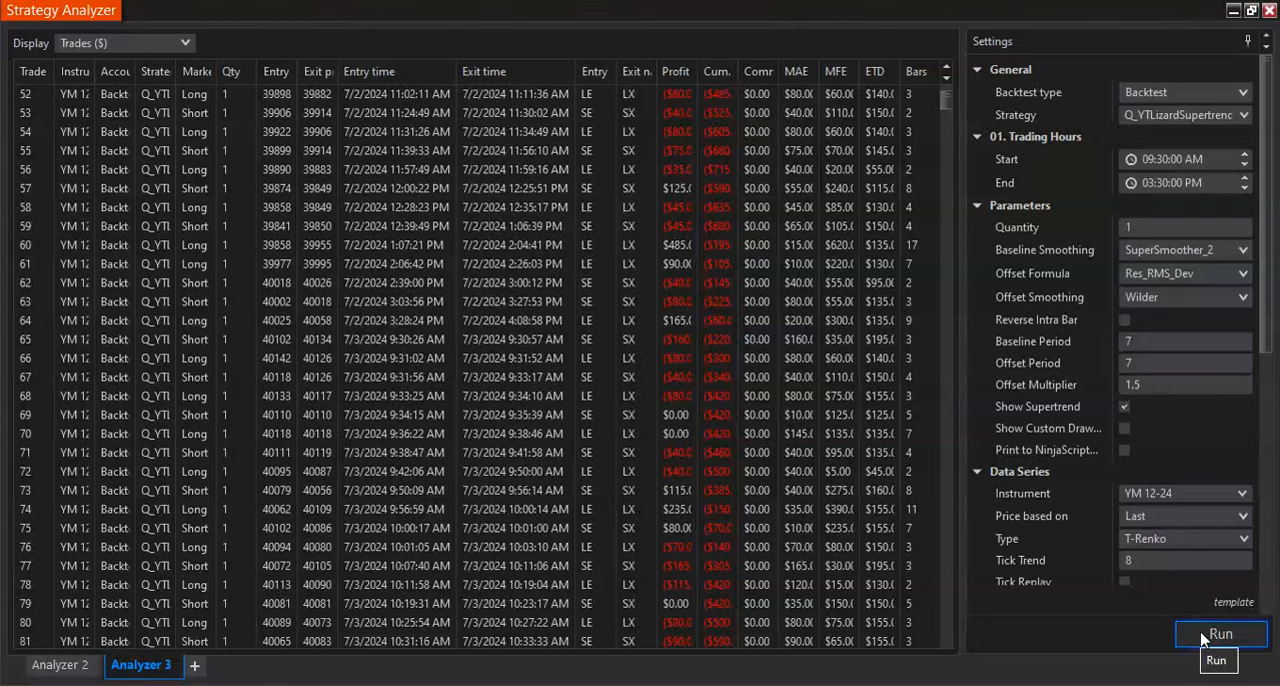
pyautogui.moveTo(896, 685)
pyautogui.click(1204, 645)
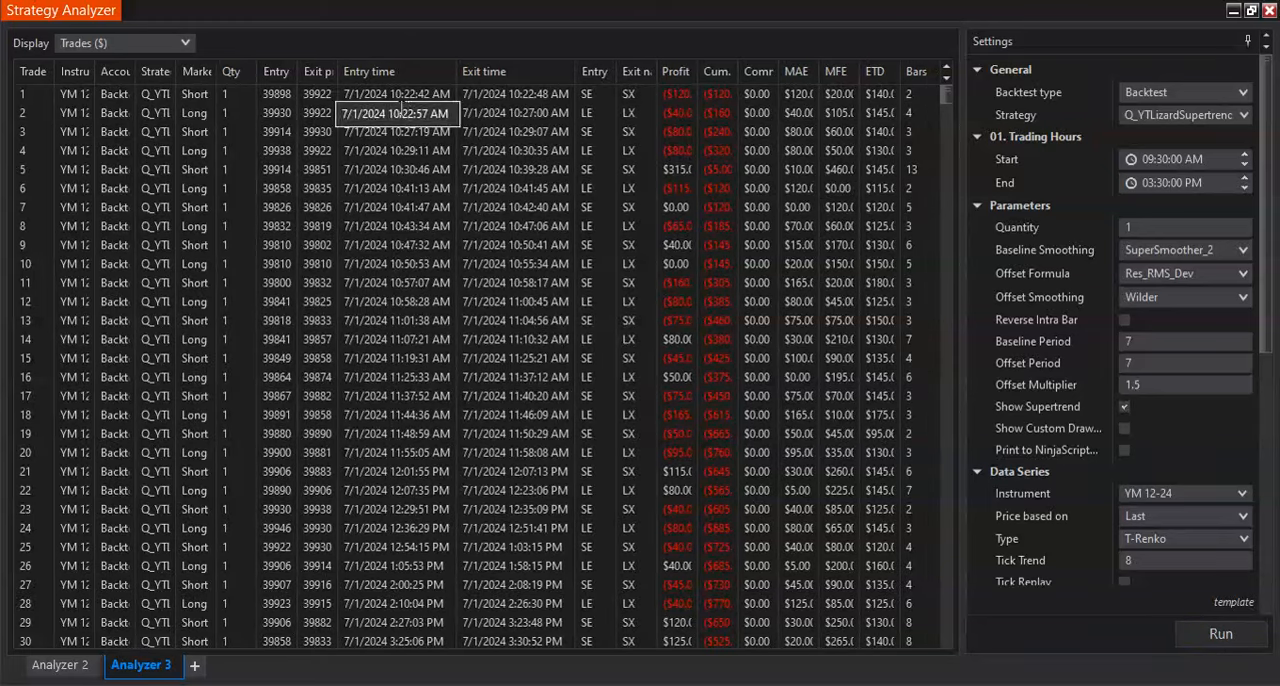
pyautogui.scroll(-3, 390, 360)
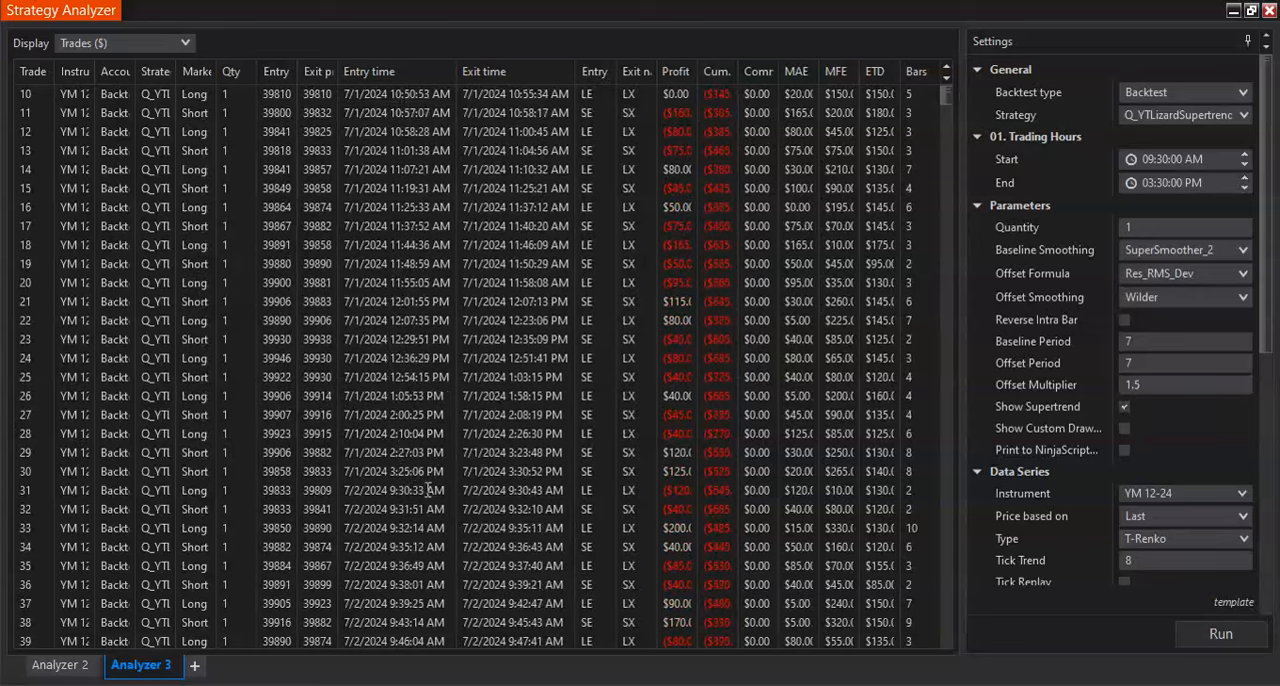
pyautogui.scroll(-8, 420, 490)
pyautogui.scroll(-4, 420, 490)
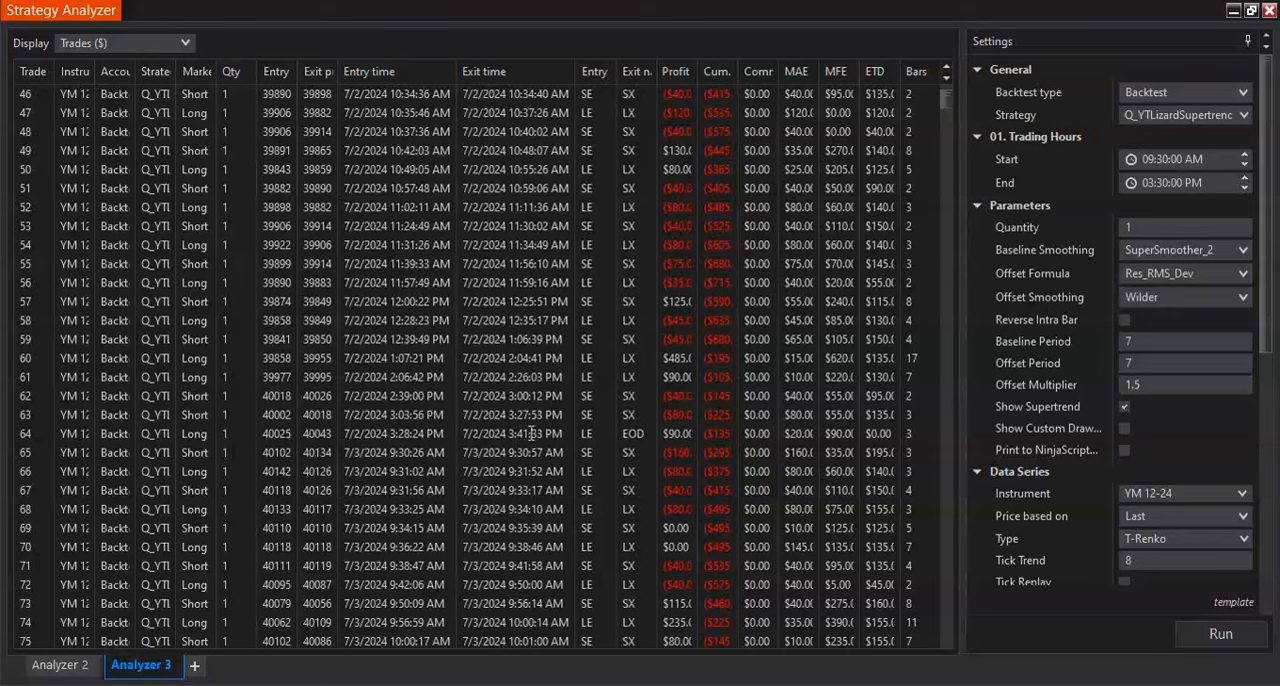
# - Display the backtest as a Chart and examine the entries, exits and EOD exit signals across the trading session
pyautogui.click(180, 45)
pyautogui.click(170, 105)
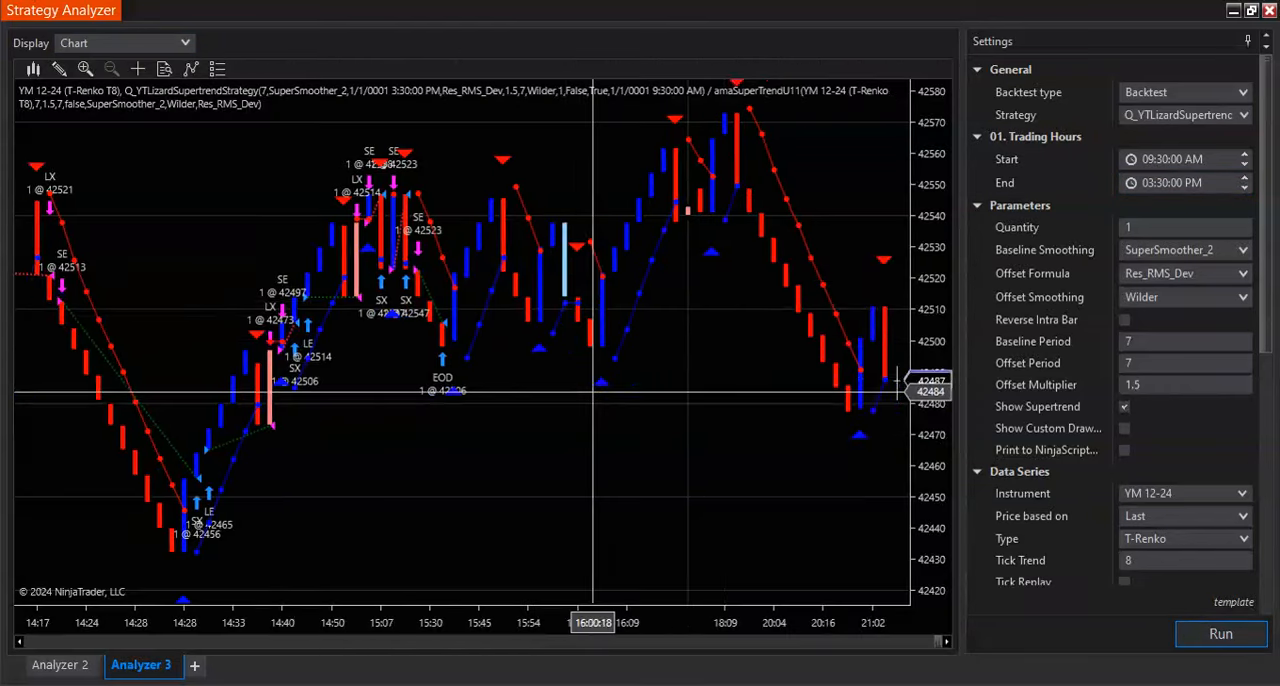
pyautogui.scroll(3, 590, 390)
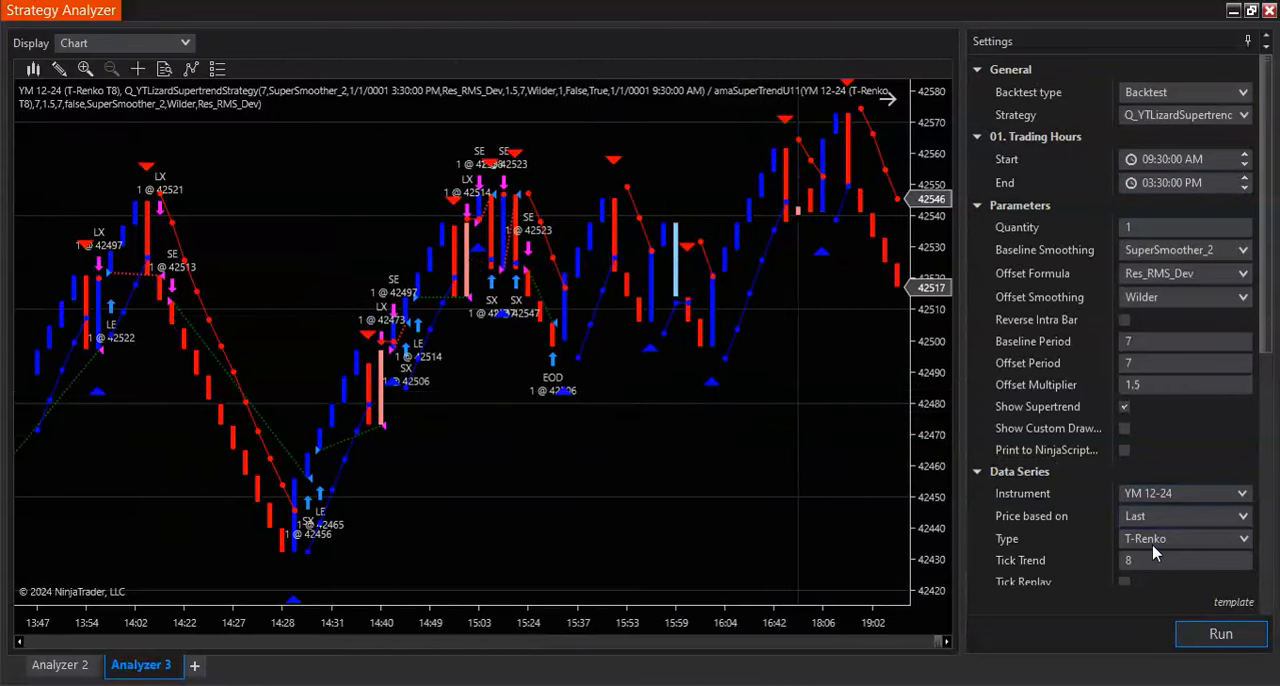
pyautogui.scroll(15, 655, 537)
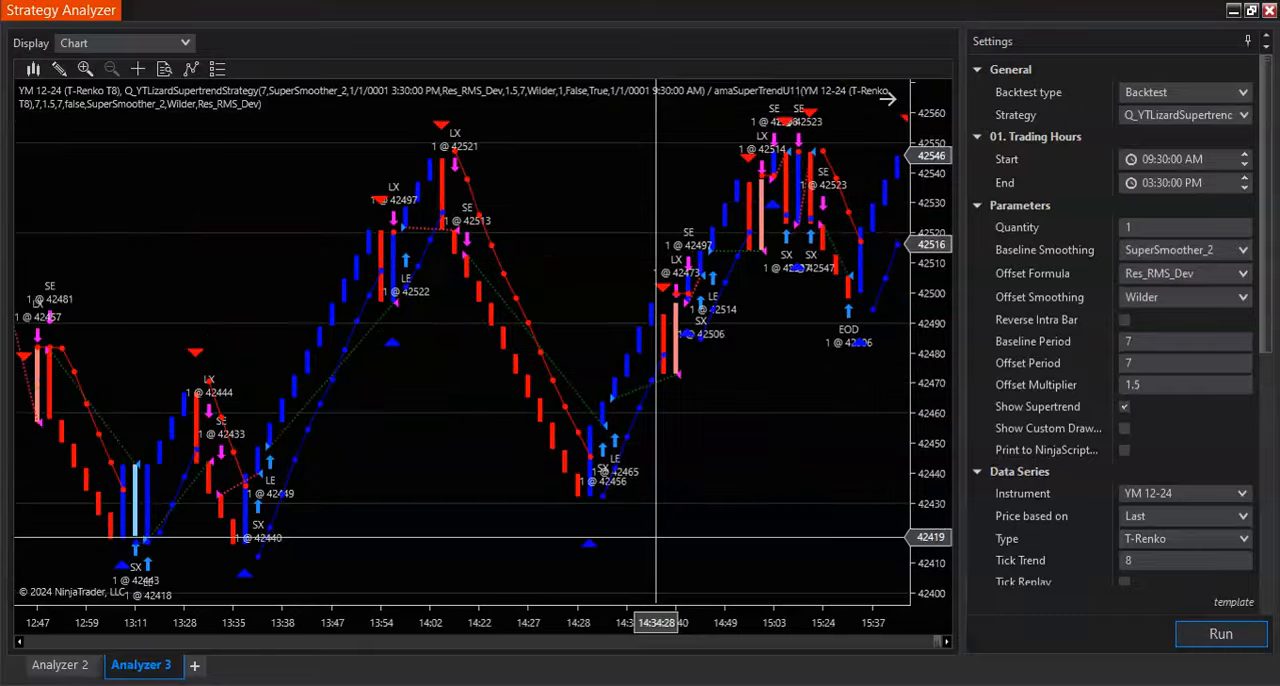
pyautogui.scroll(12, 656, 537)
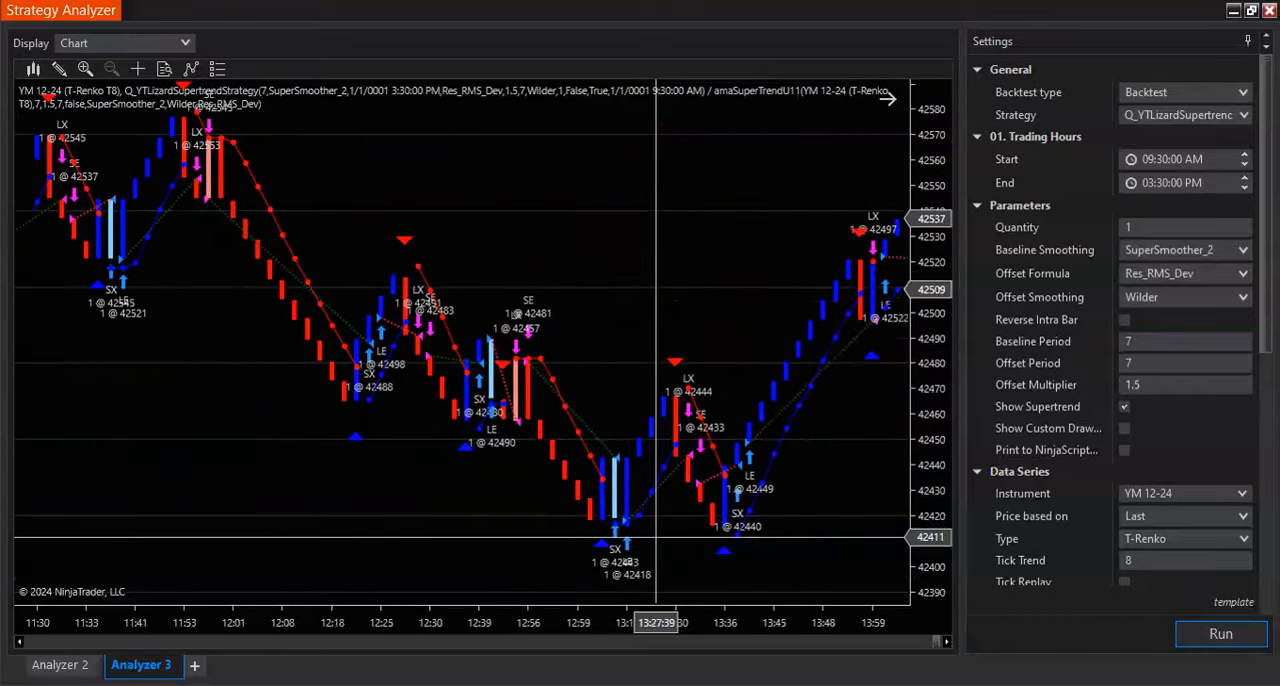
pyautogui.scroll(10, 656, 537)
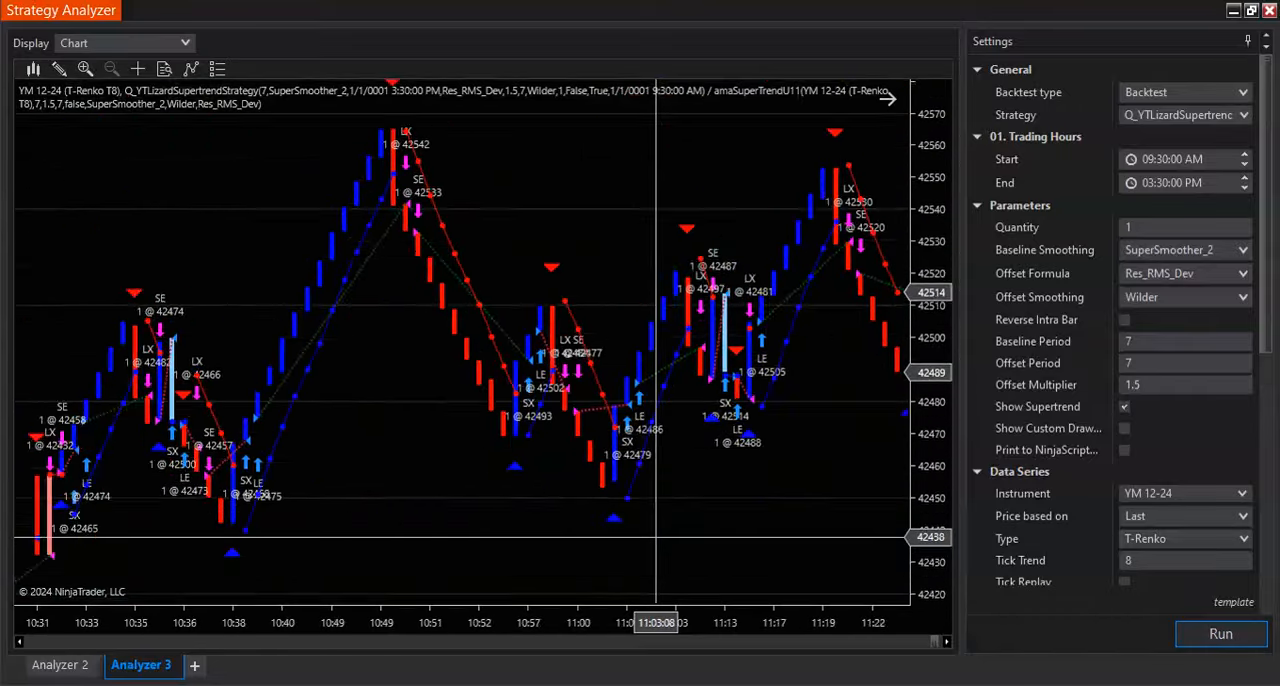
pyautogui.scroll(10, 656, 537)
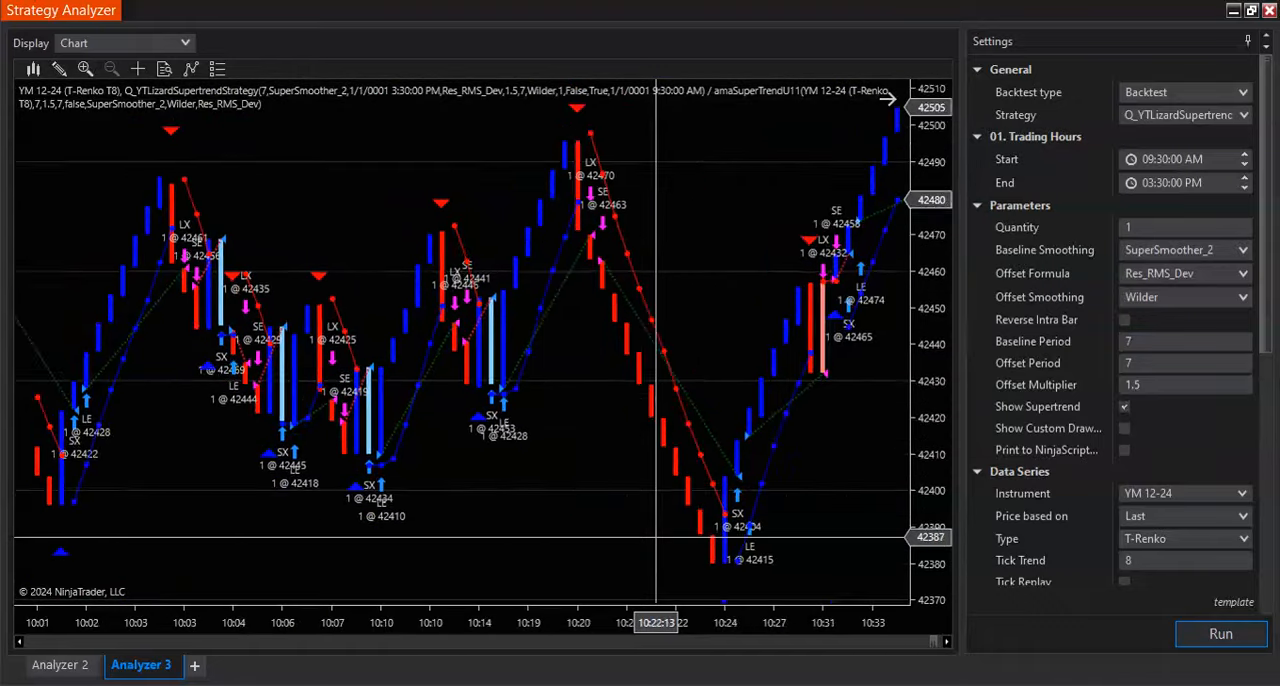
pyautogui.scroll(3, 656, 537)
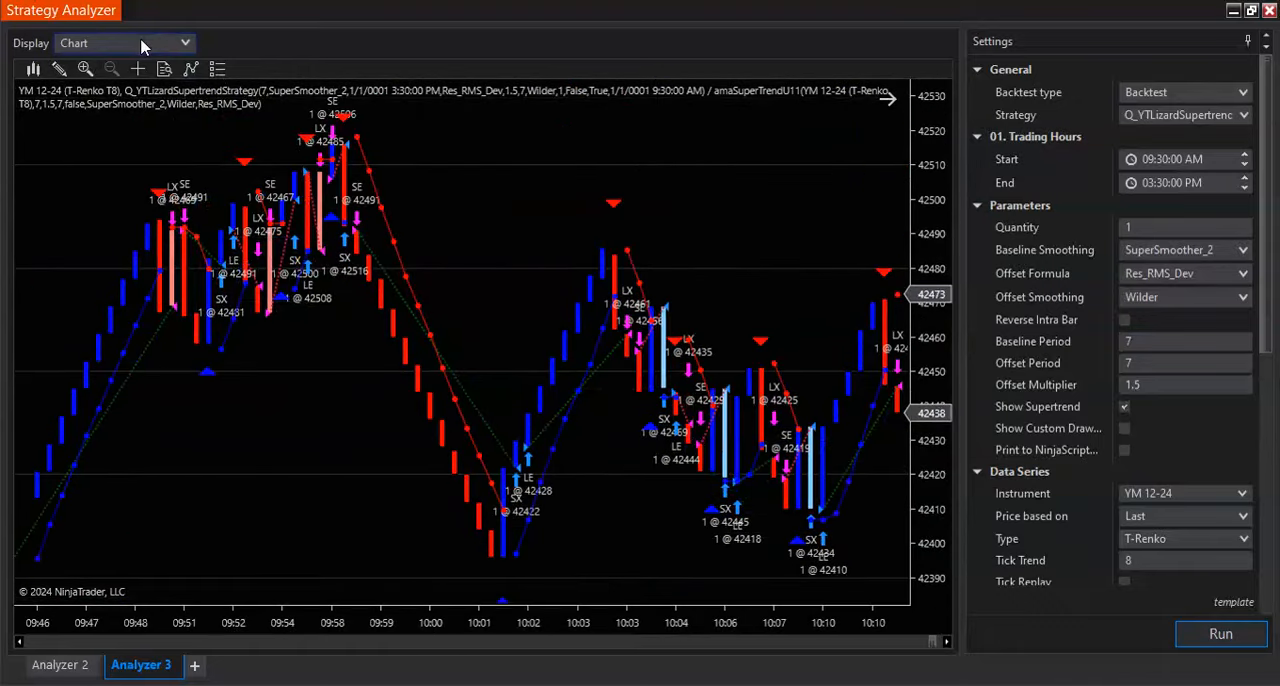
# - Display Trades again and compare each day's first entry and EOD exit times with the Start and End trading hours
pyautogui.click(146, 43)
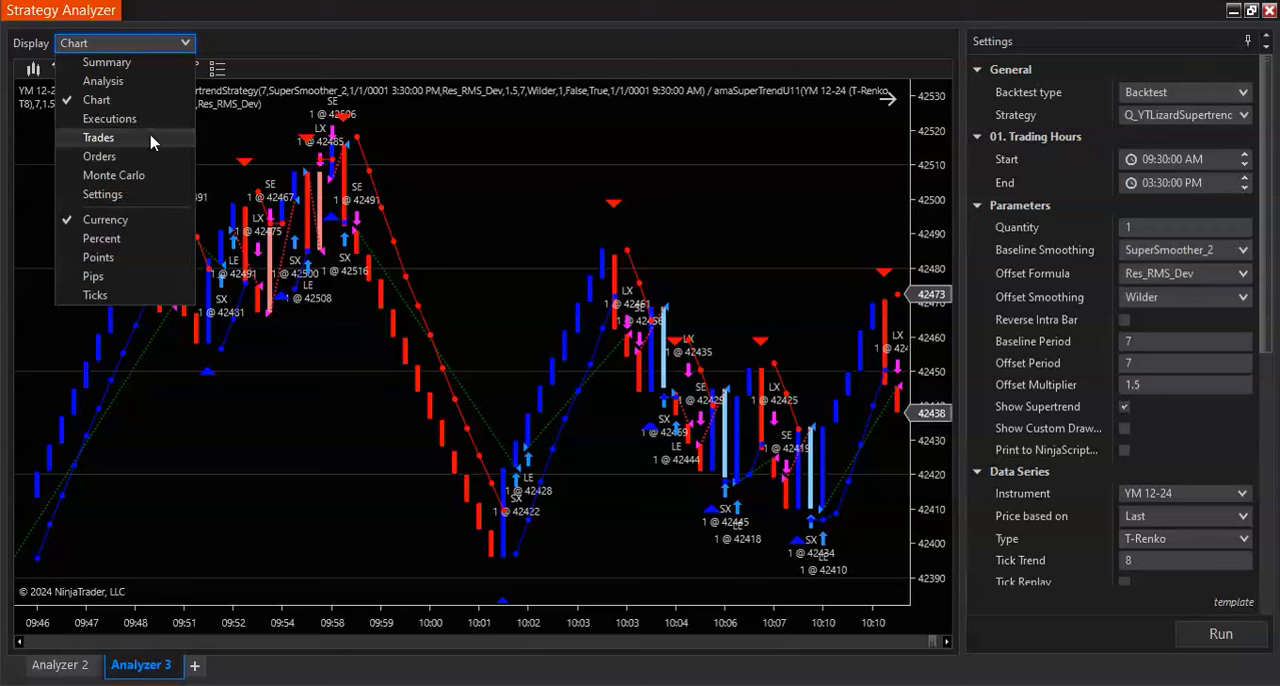
pyautogui.click(99, 138)
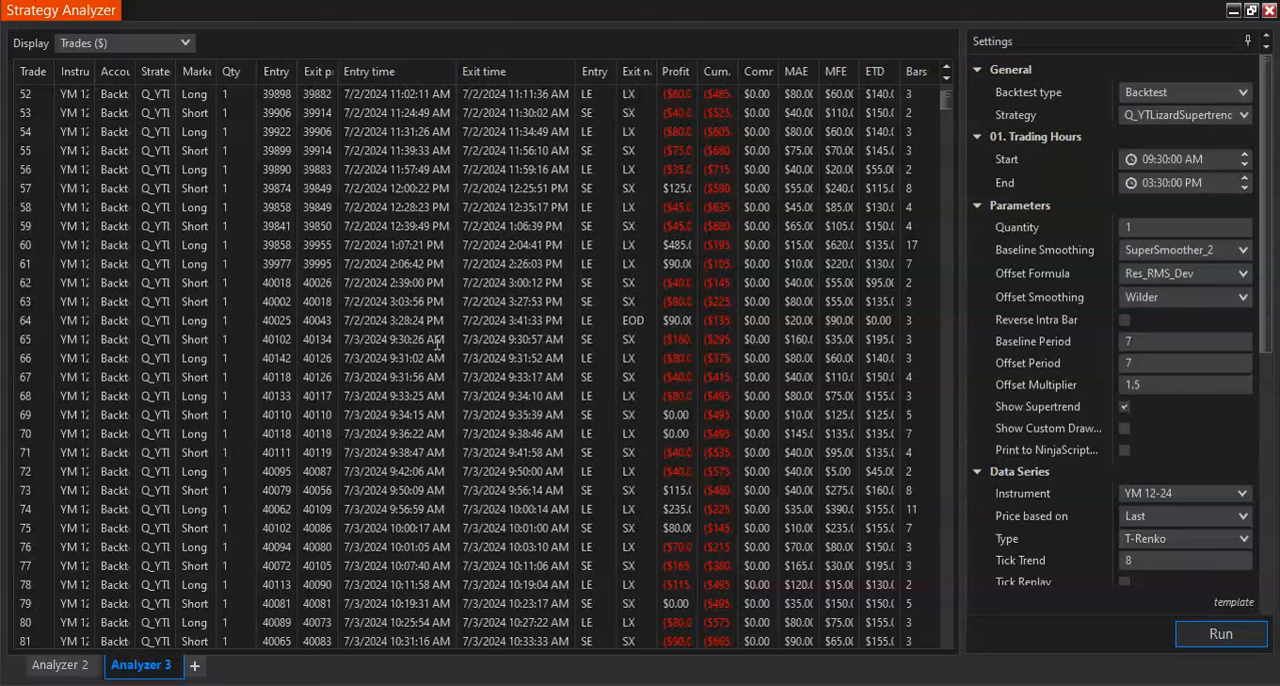
pyautogui.scroll(-6, 437, 345)
pyautogui.scroll(-4, 437, 345)
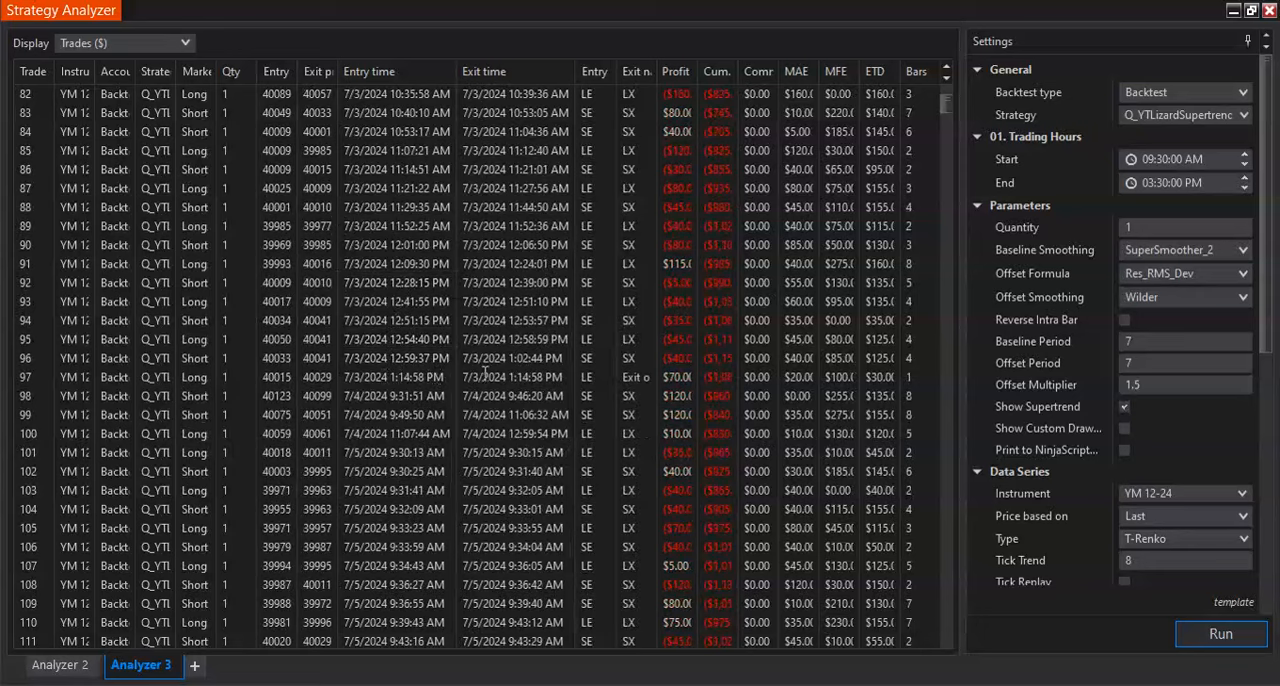
pyautogui.scroll(-2, 379, 398)
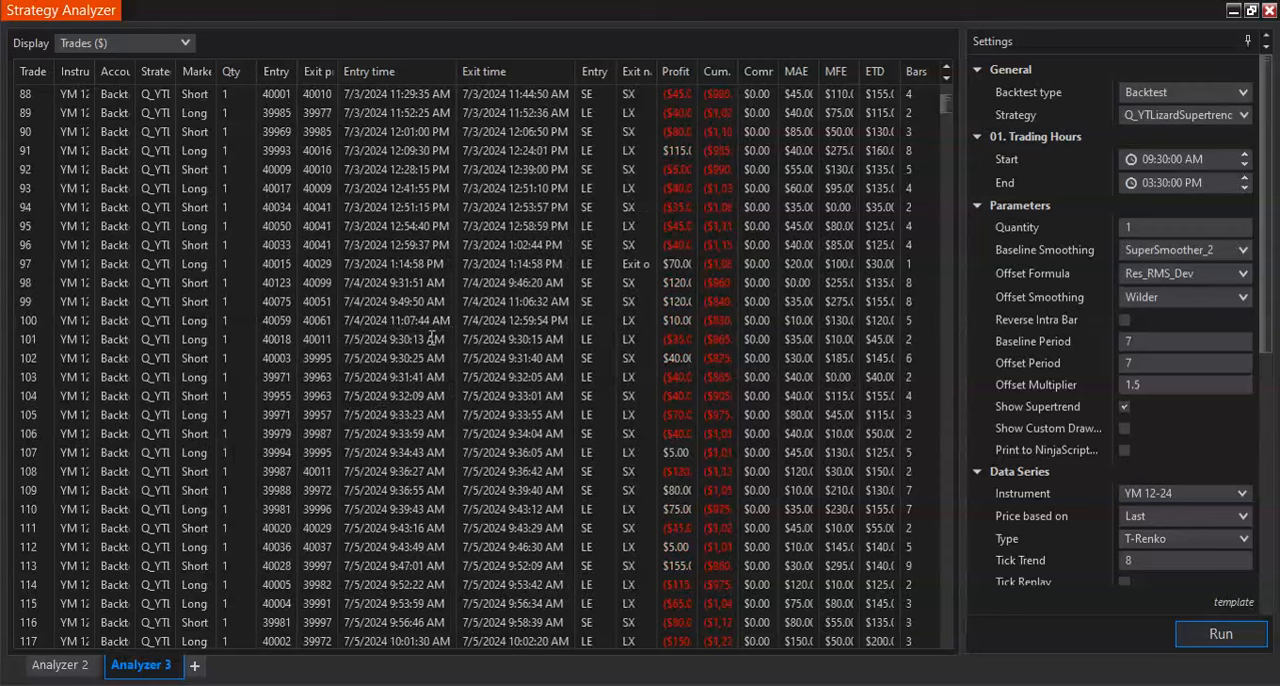
pyautogui.scroll(-4, 414, 350)
pyautogui.scroll(-6, 416, 352)
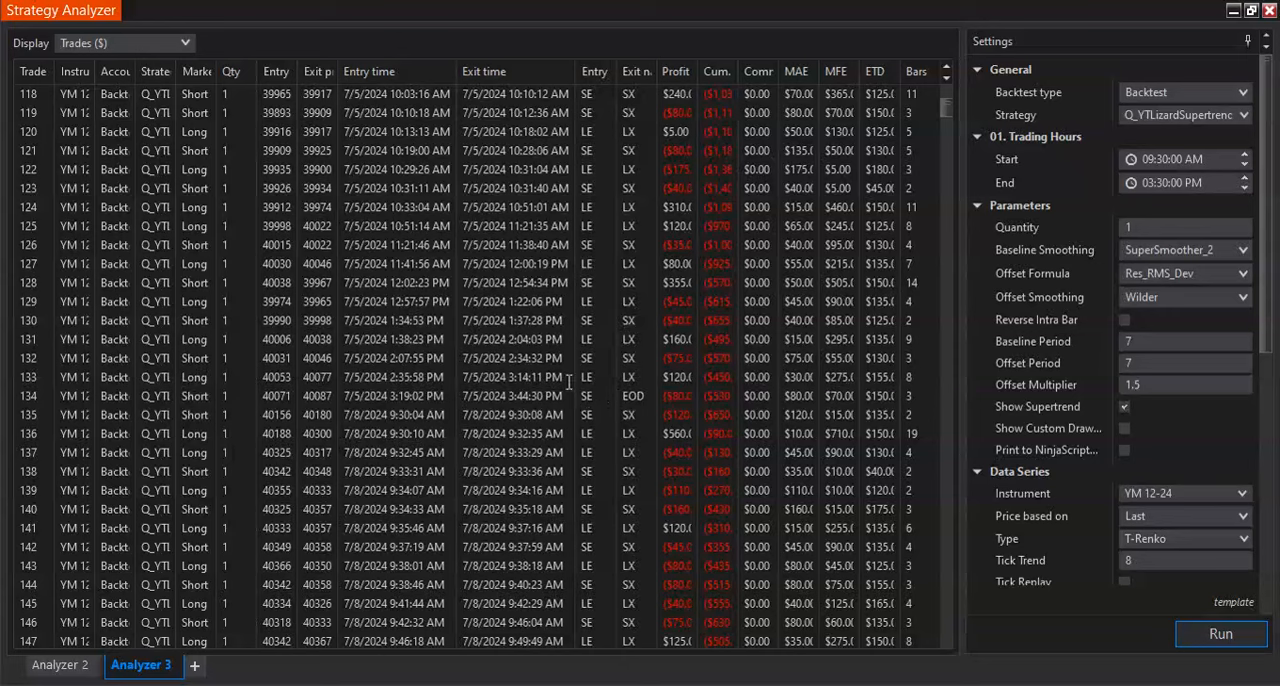
pyautogui.scroll(-1, 566, 400)
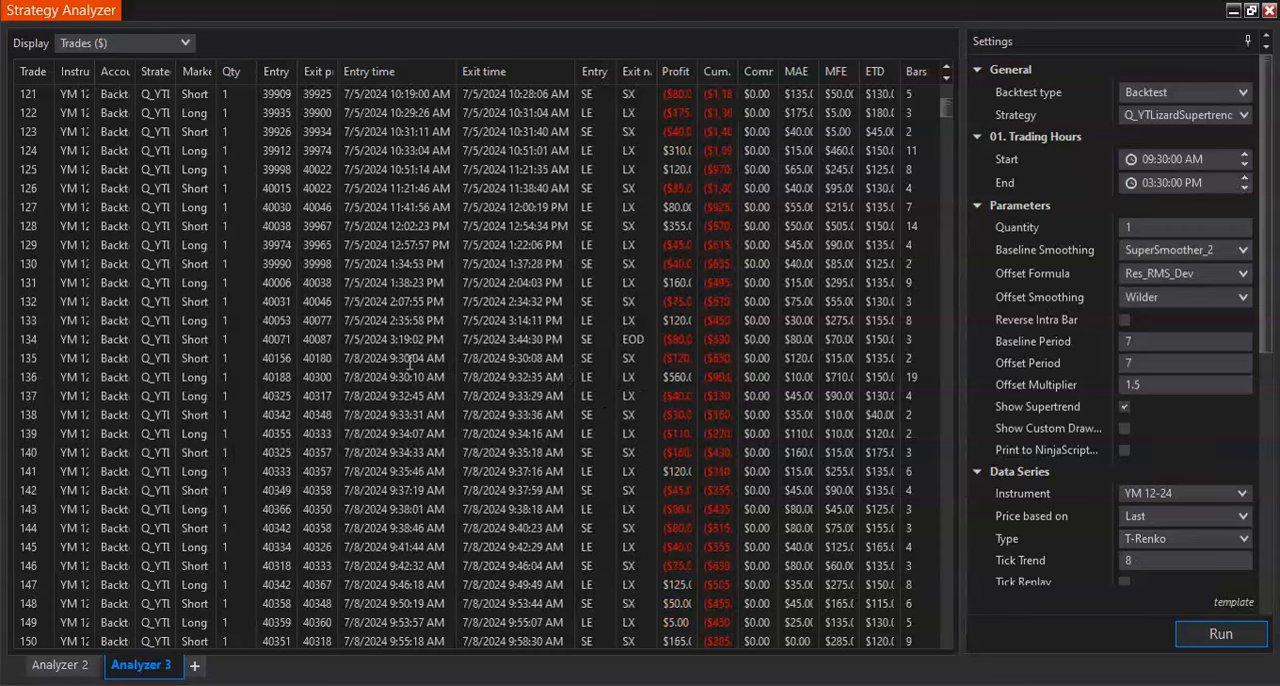
pyautogui.scroll(-5, 444, 400)
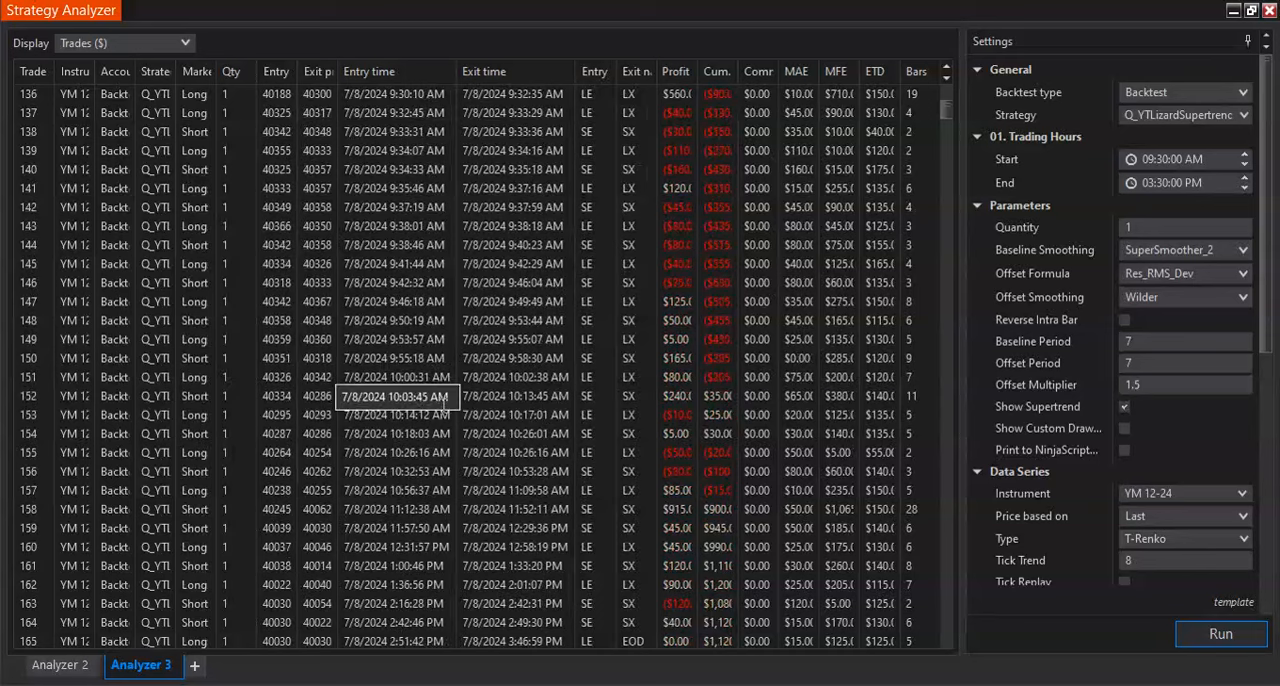
pyautogui.scroll(-4, 444, 400)
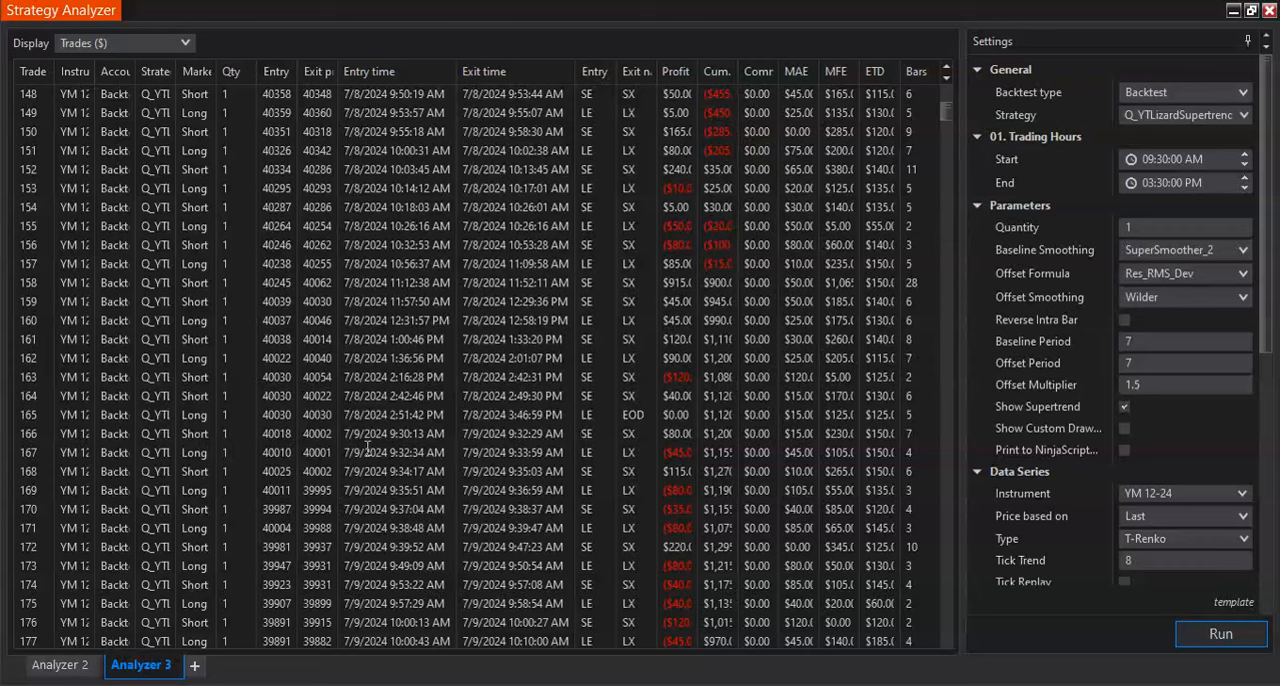
pyautogui.scroll(-7, 378, 440)
pyautogui.scroll(-2, 378, 440)
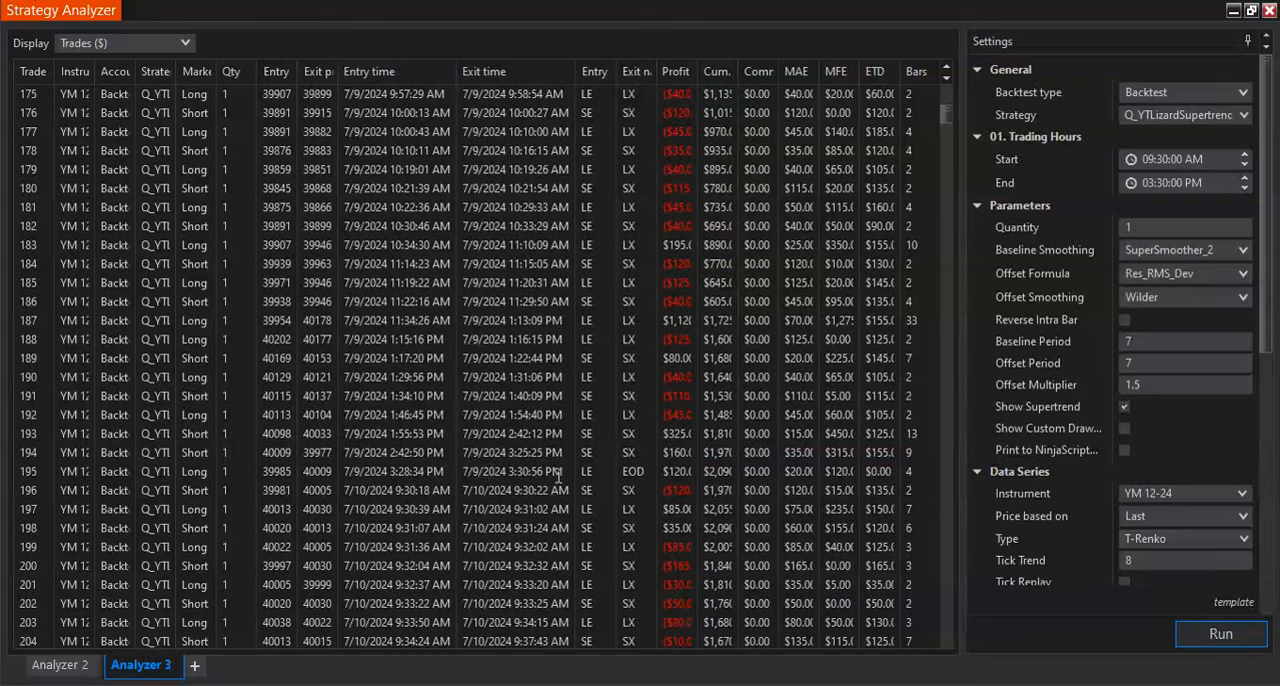
pyautogui.scroll(3, 634, 480)
pyautogui.scroll(4, 634, 480)
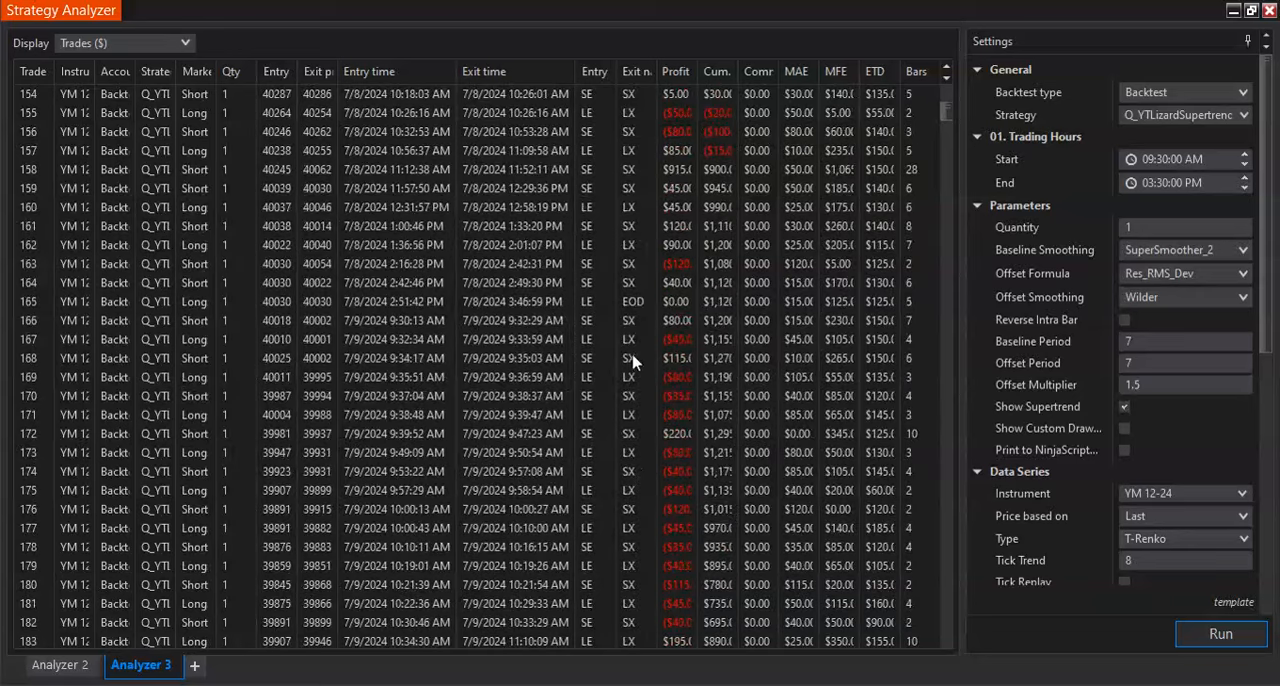
pyautogui.scroll(-7, 634, 357)
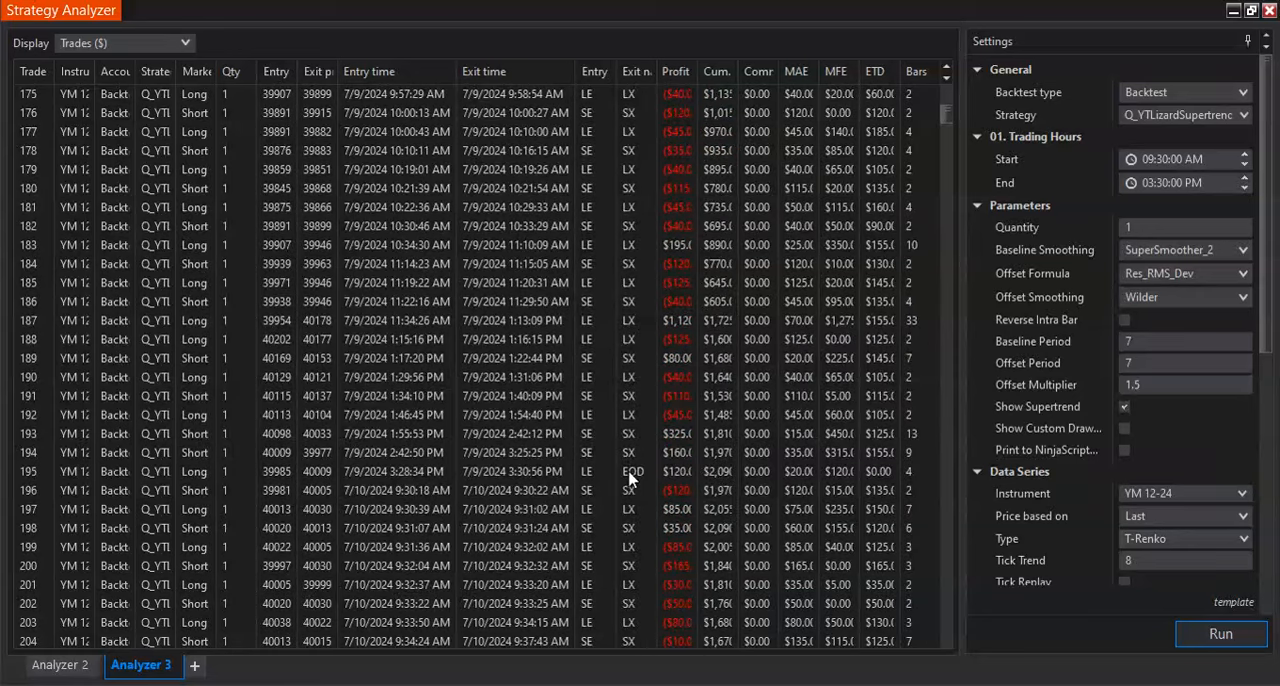
pyautogui.scroll(-12, 629, 480)
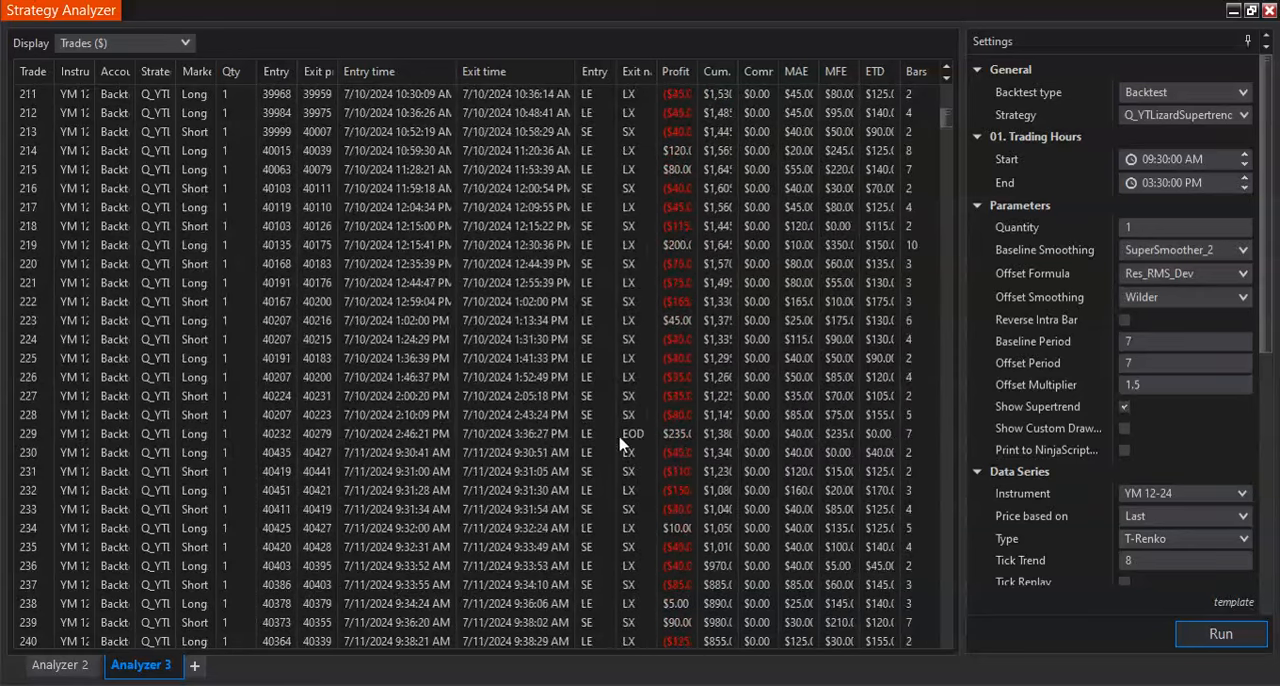
pyautogui.scroll(-6, 626, 438)
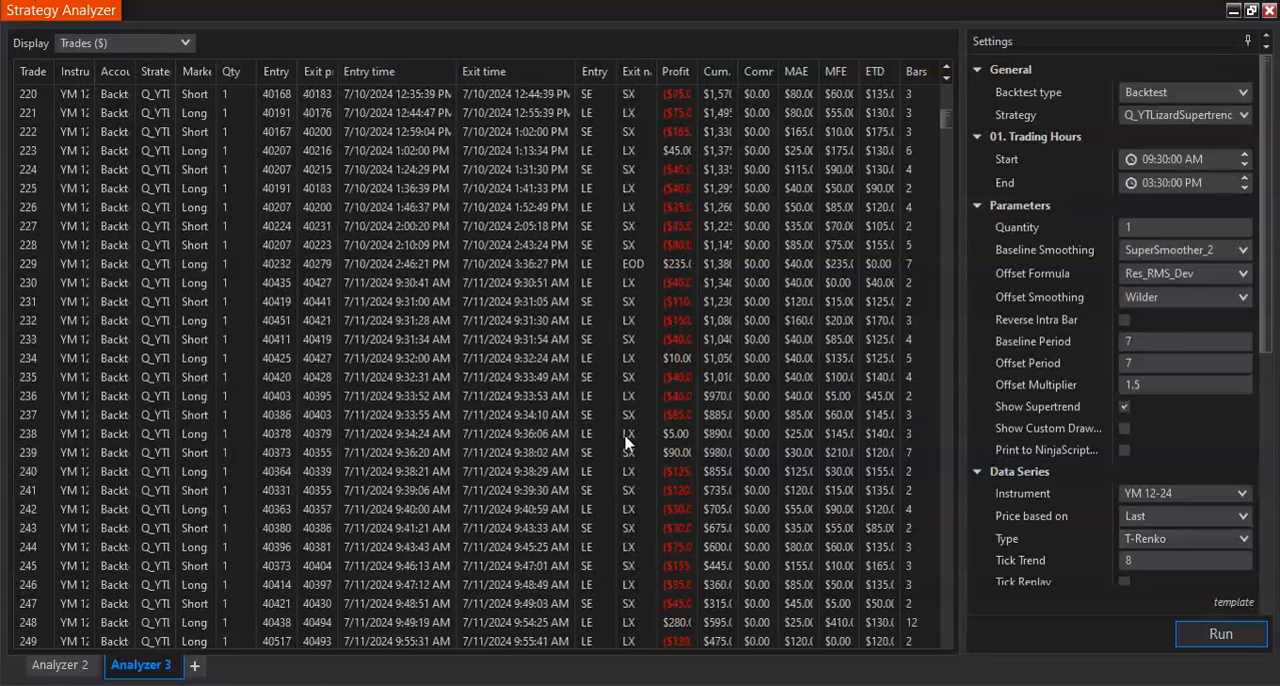
pyautogui.scroll(-11, 626, 440)
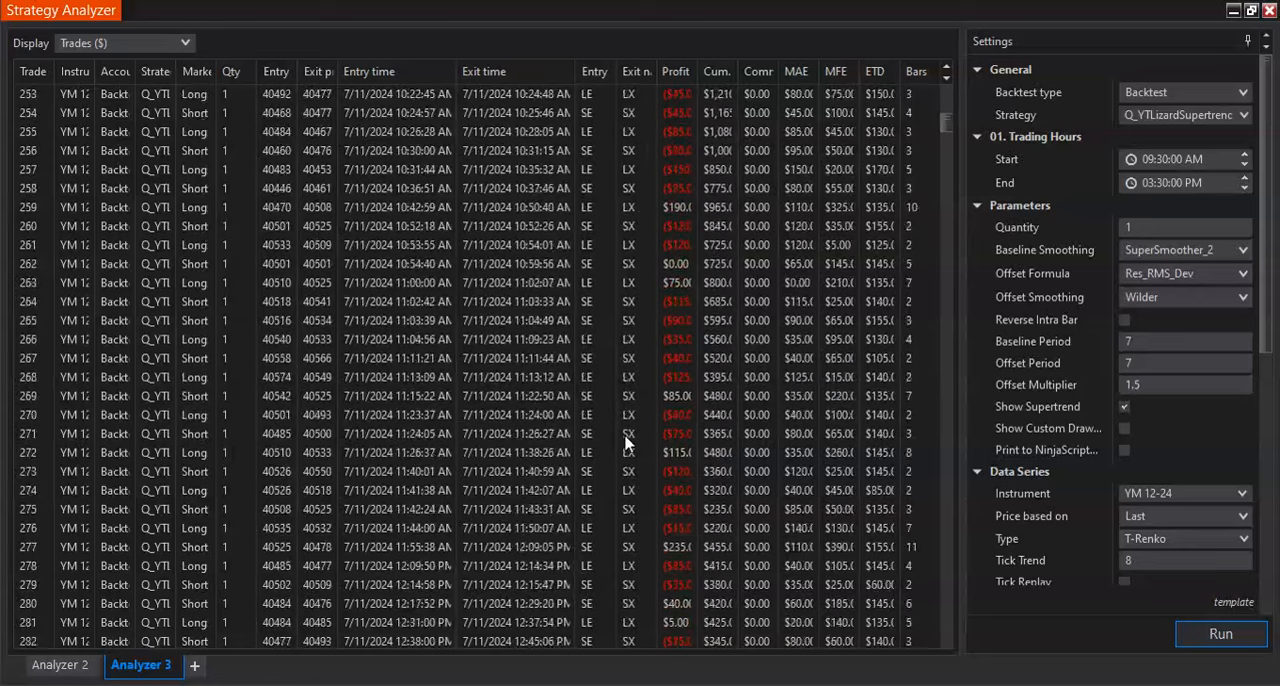
# - Examine the 7/11/2024 to 7/16/2024 trades for EOD exits and entries made after the End time
pyautogui.scroll(-8, 636, 366)
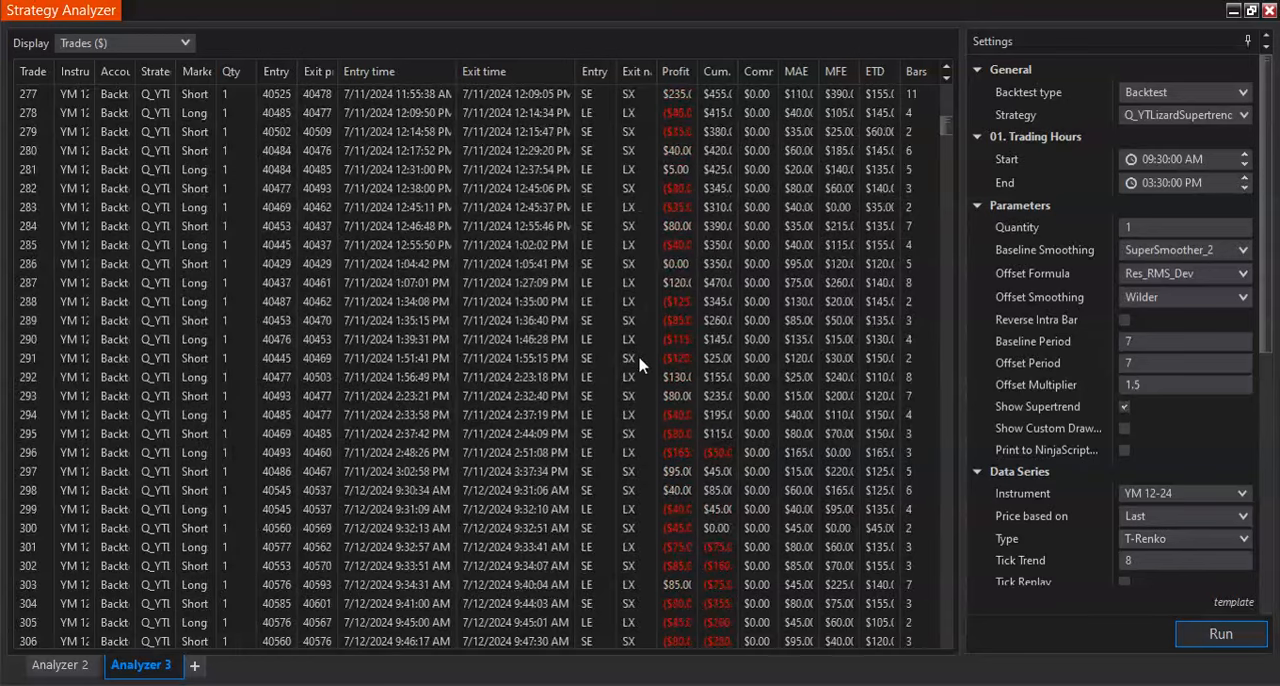
pyautogui.scroll(-9, 638, 366)
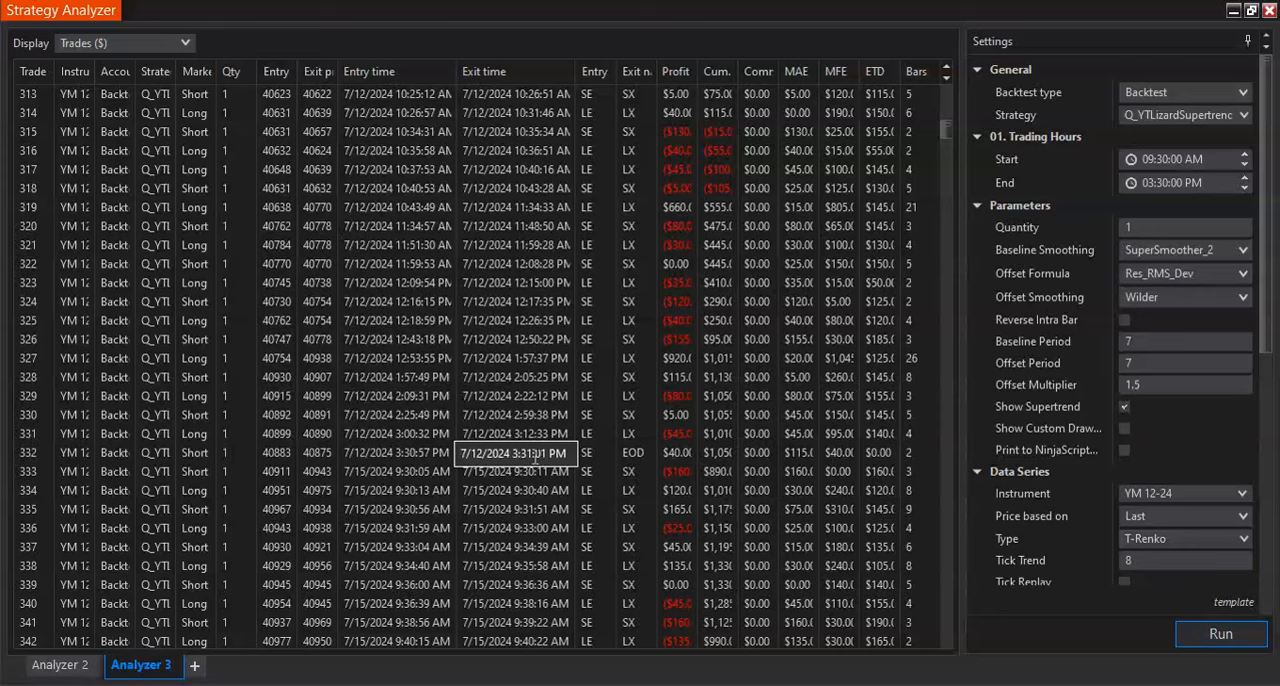
pyautogui.scroll(-7, 645, 463)
pyautogui.scroll(-14, 645, 463)
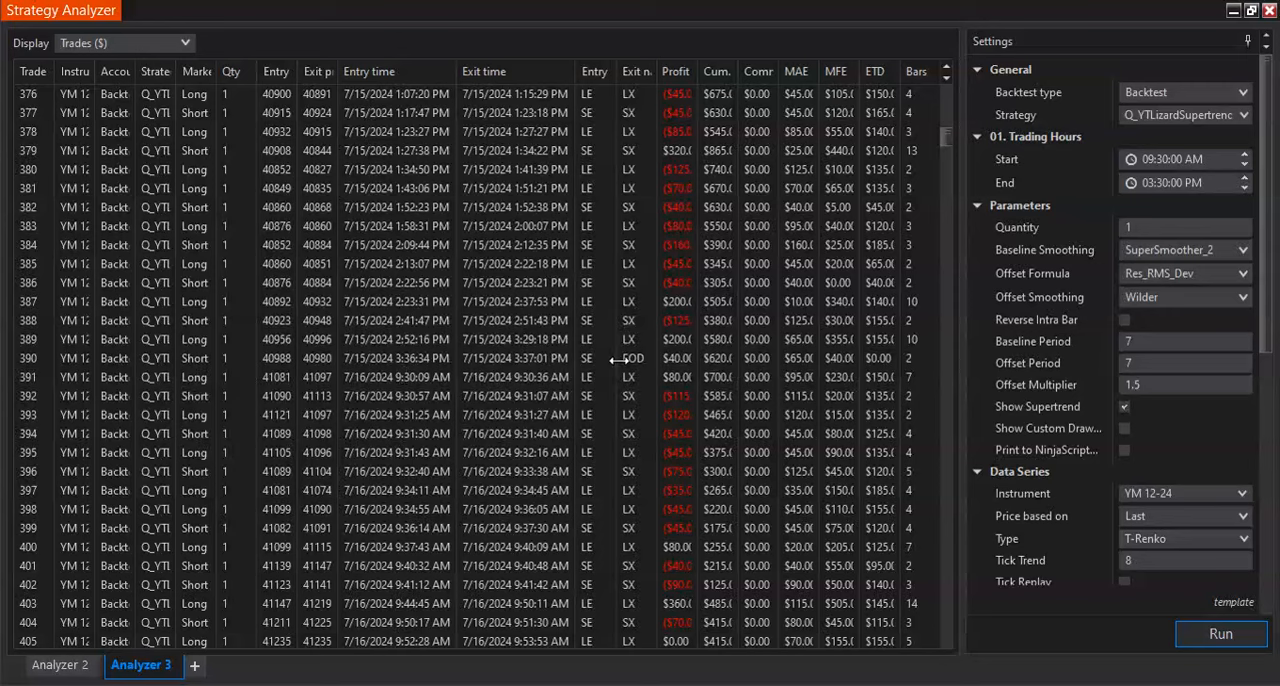
# - Rerun the backtest with the End trading hour set to 03:00:00 PM and check the daily exit times against it
pyautogui.click(1162, 183)
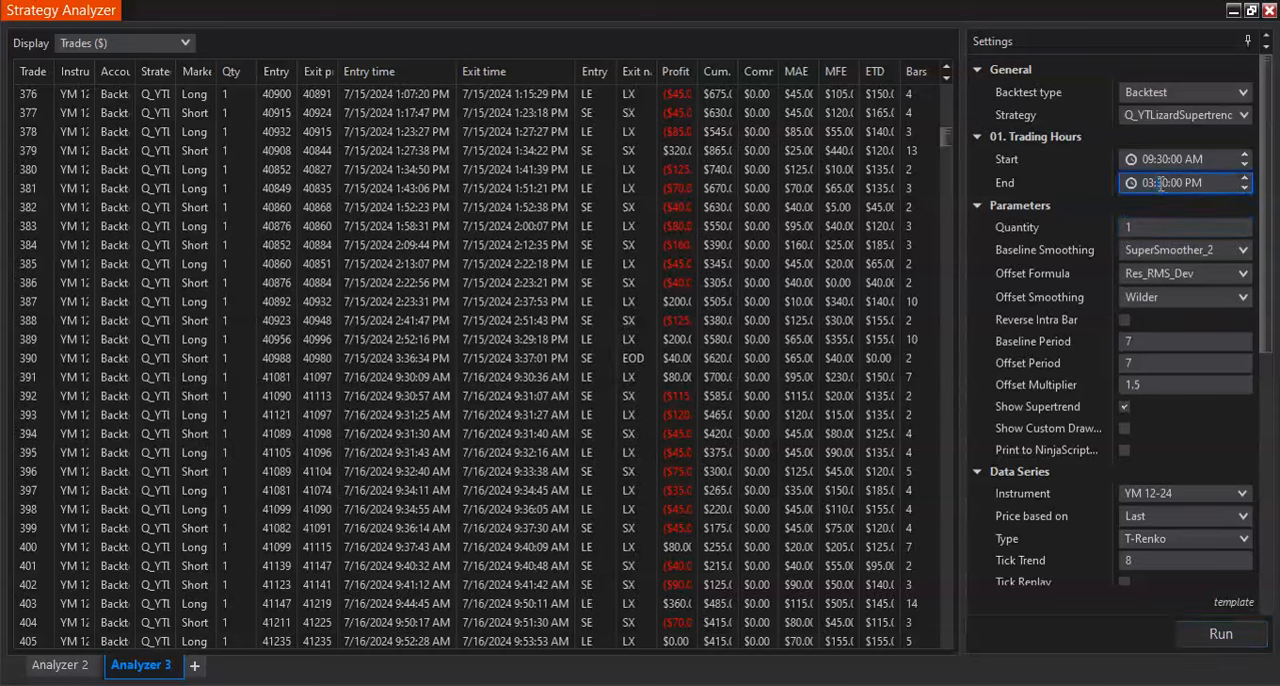
pyautogui.click(1204, 636)
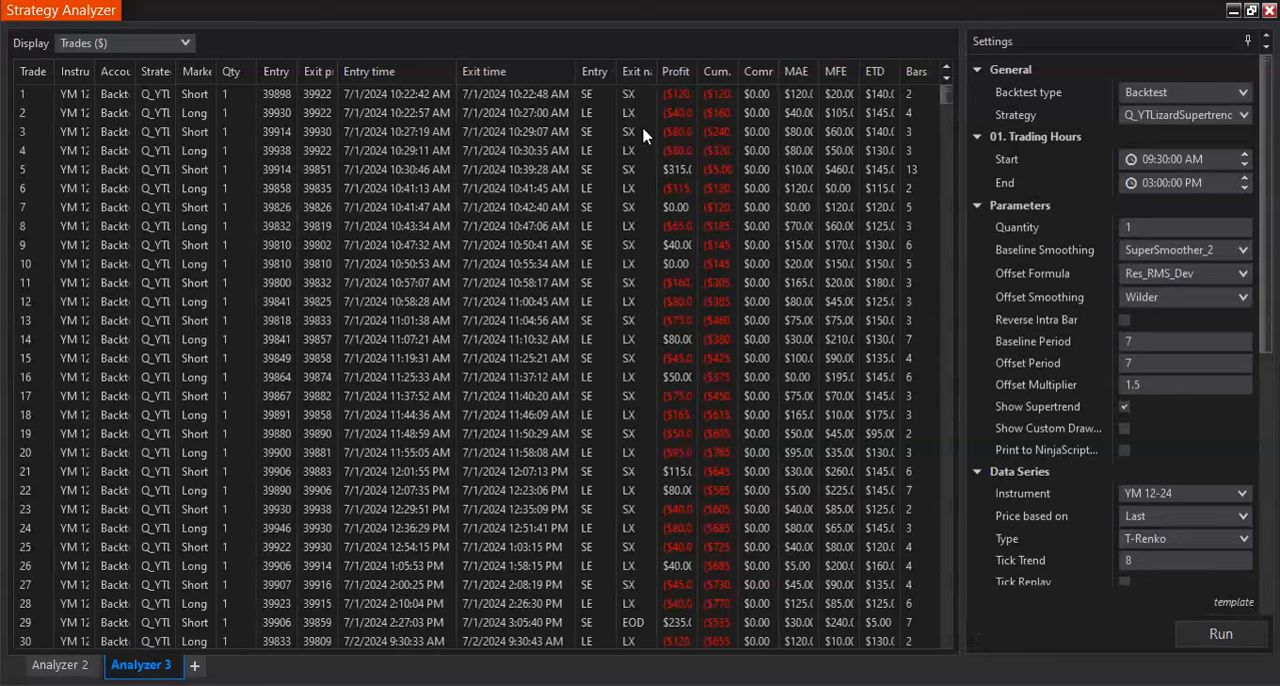
pyautogui.scroll(-4, 650, 128)
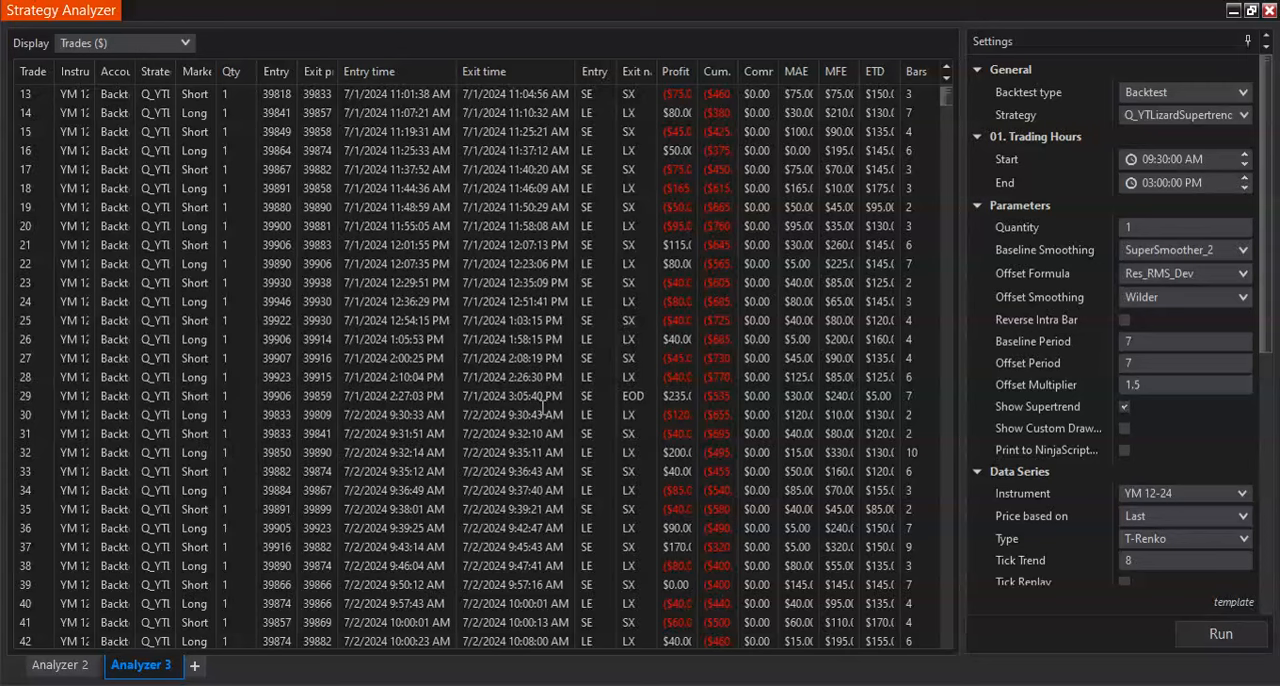
pyautogui.click(1165, 181)
pyautogui.scroll(-13, 660, 410)
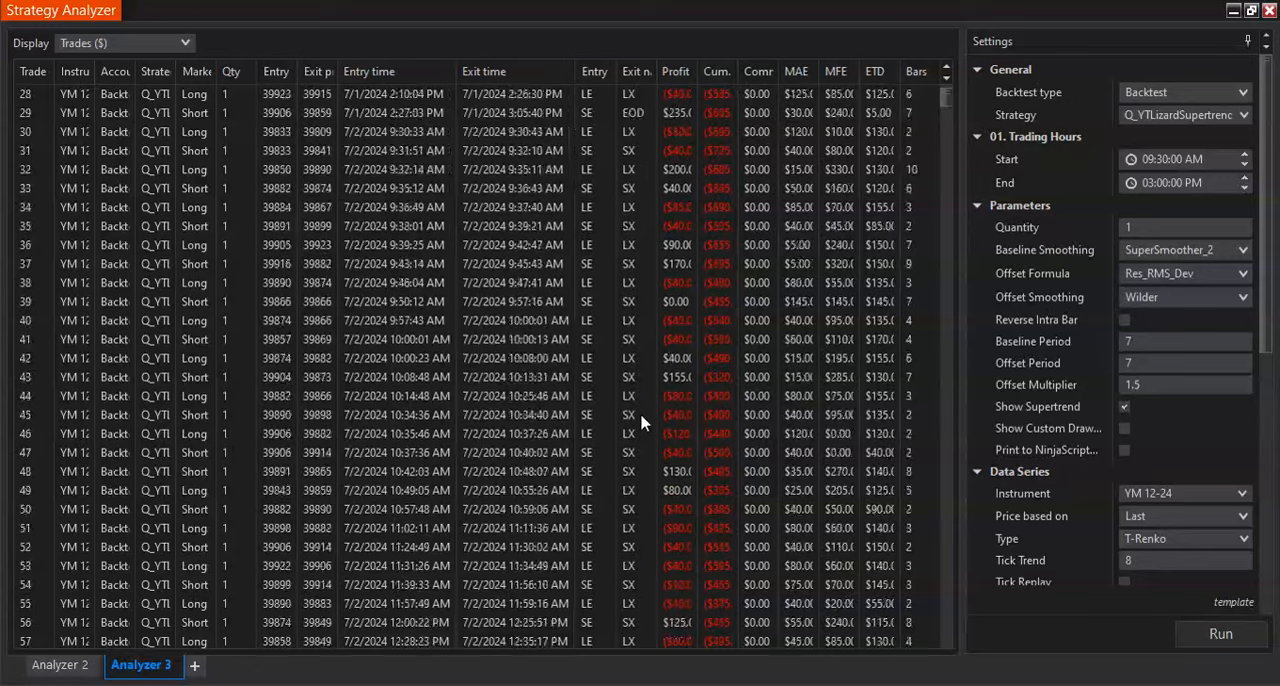
pyautogui.scroll(-8, 643, 424)
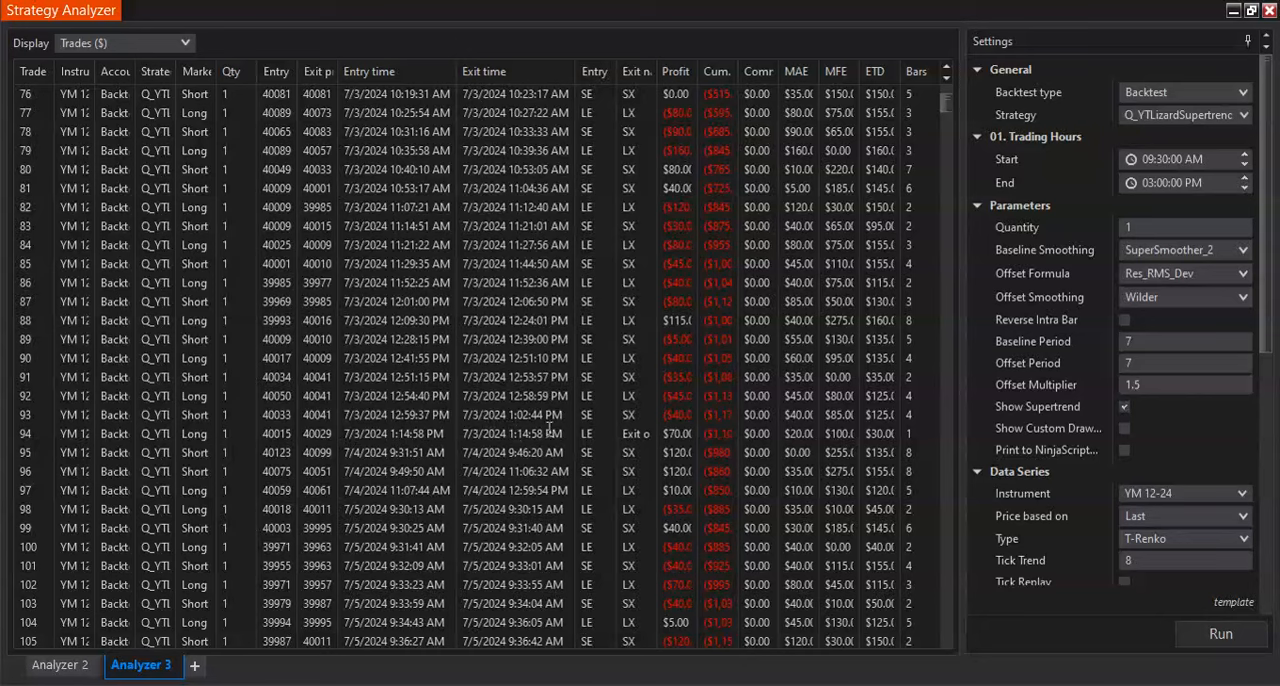
# - Compare the exit times of the 7/3/2024 to 7/10/2024 trades, including the EOD exits, with the 03:00:00 PM End time
pyautogui.scroll(-1, 549, 430)
pyautogui.scroll(-1, 549, 430)
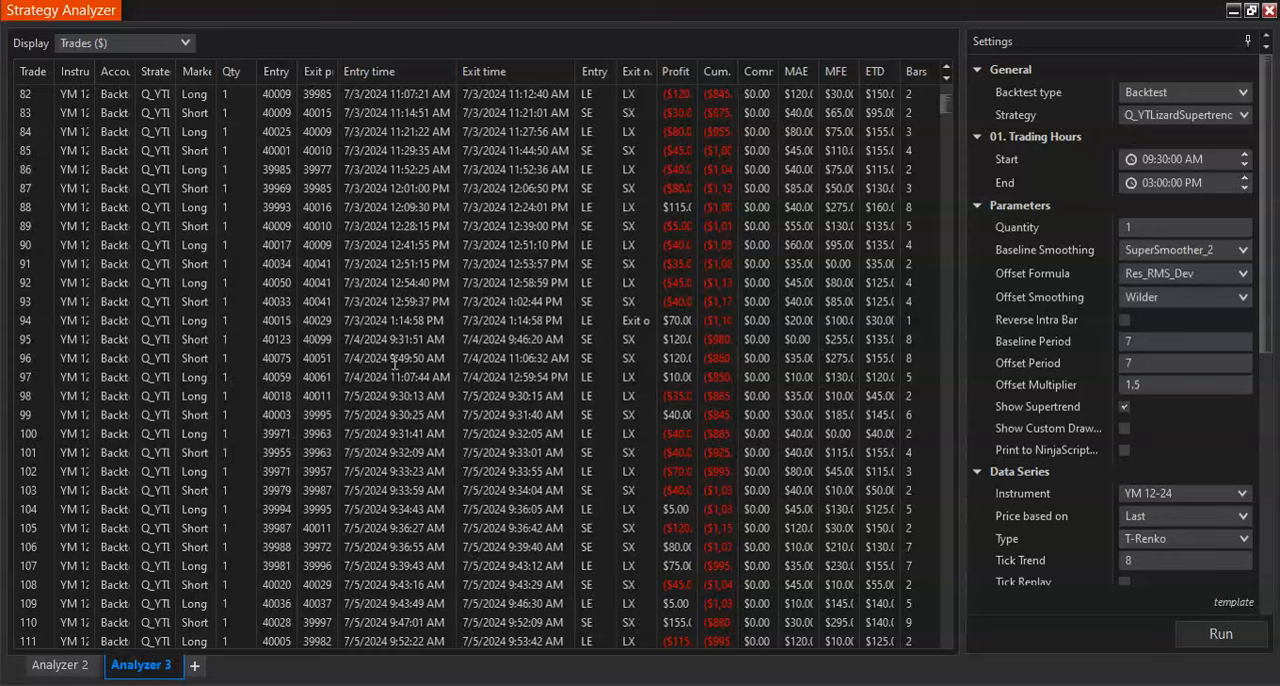
pyautogui.scroll(-5, 636, 327)
pyautogui.scroll(-6, 636, 327)
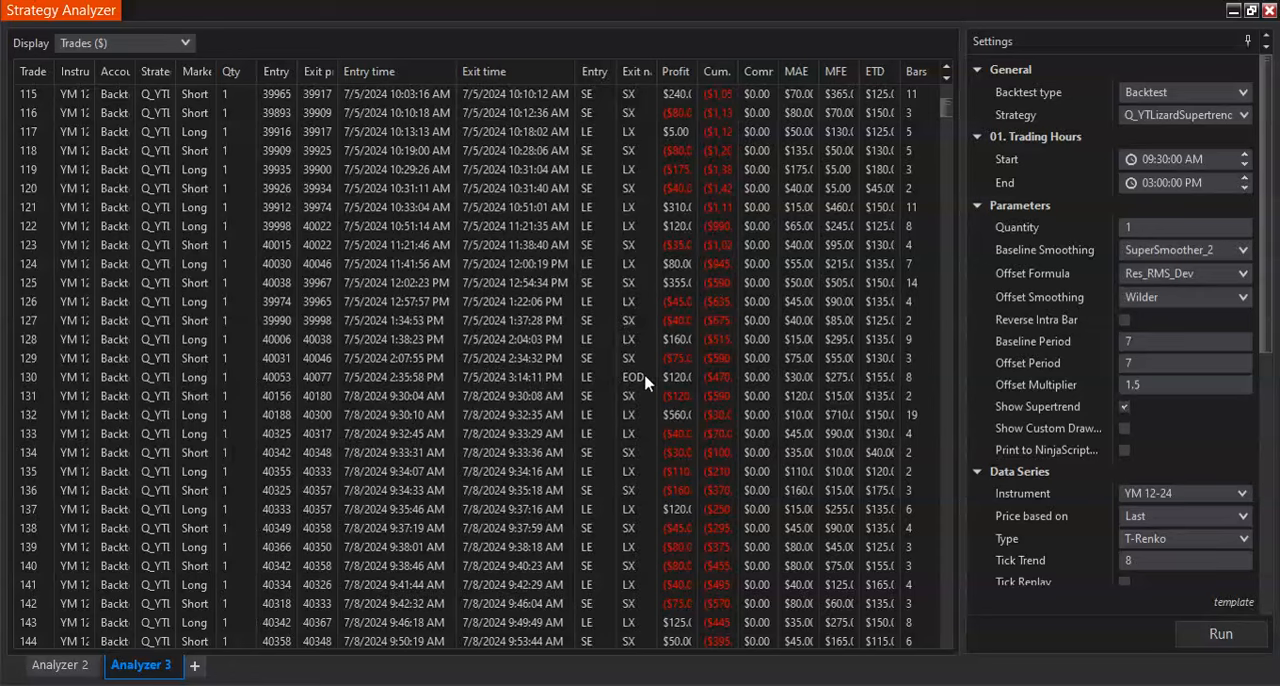
pyautogui.scroll(-10, 645, 383)
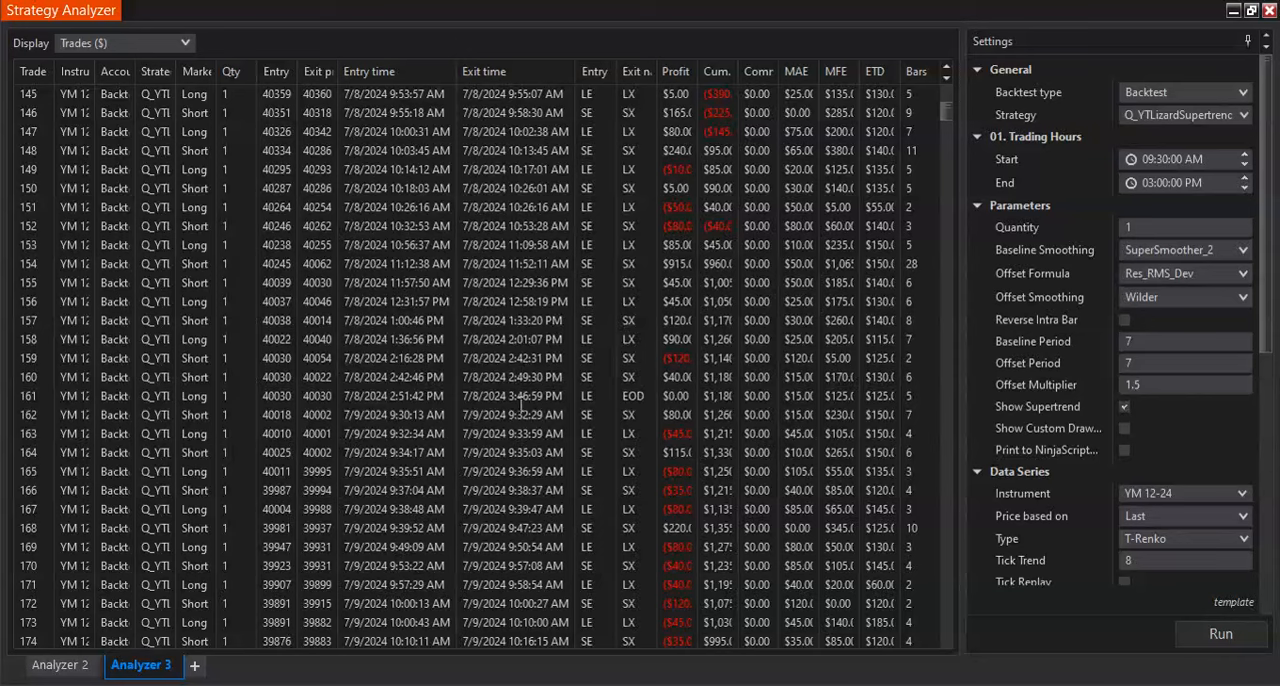
pyautogui.scroll(-6, 632, 402)
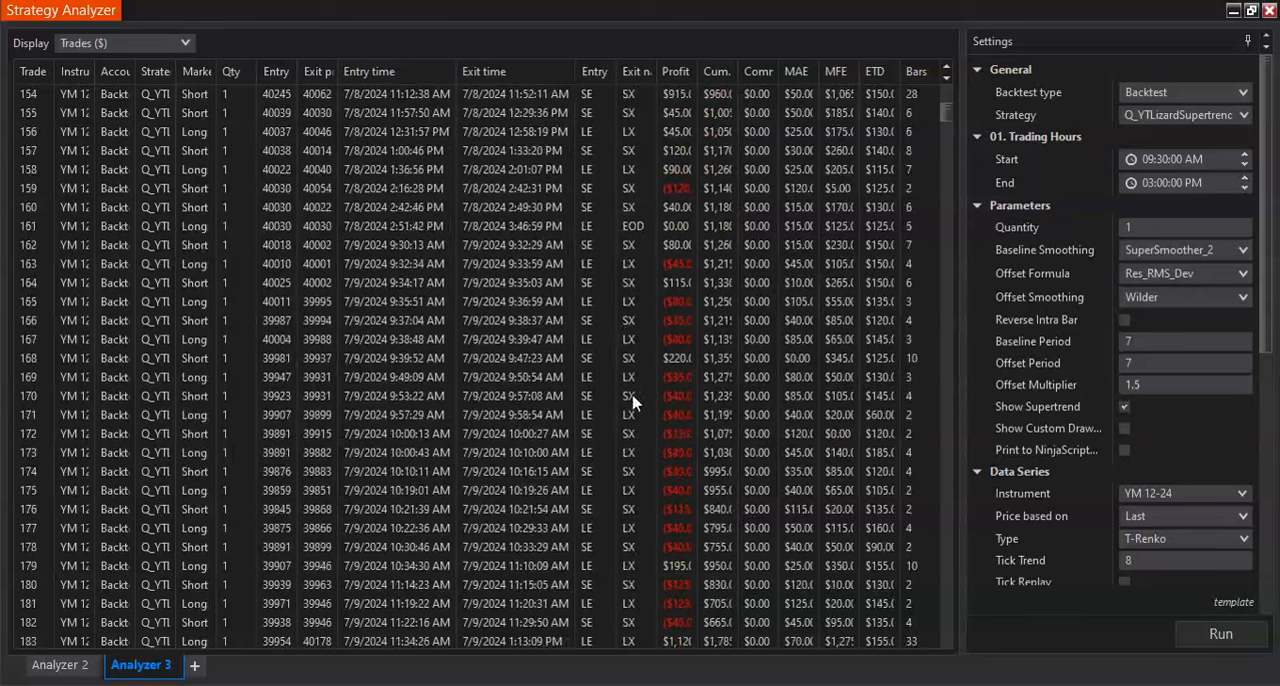
pyautogui.scroll(-3, 632, 402)
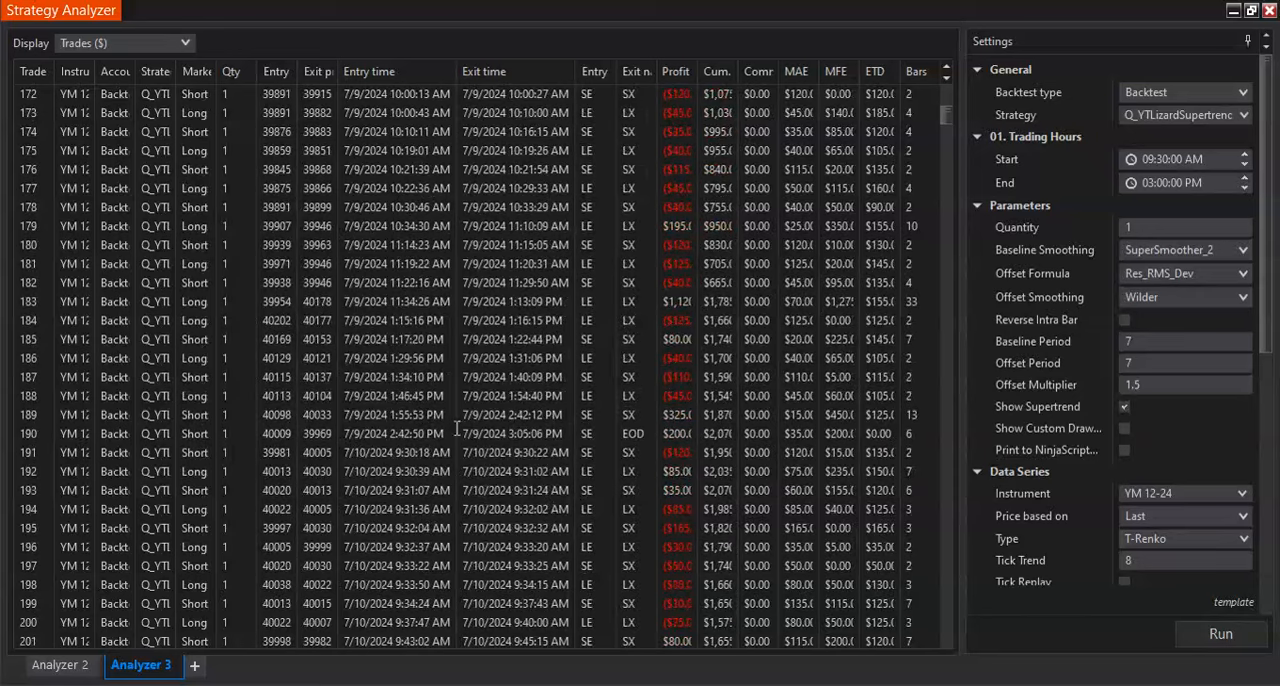
pyautogui.scroll(-11, 634, 441)
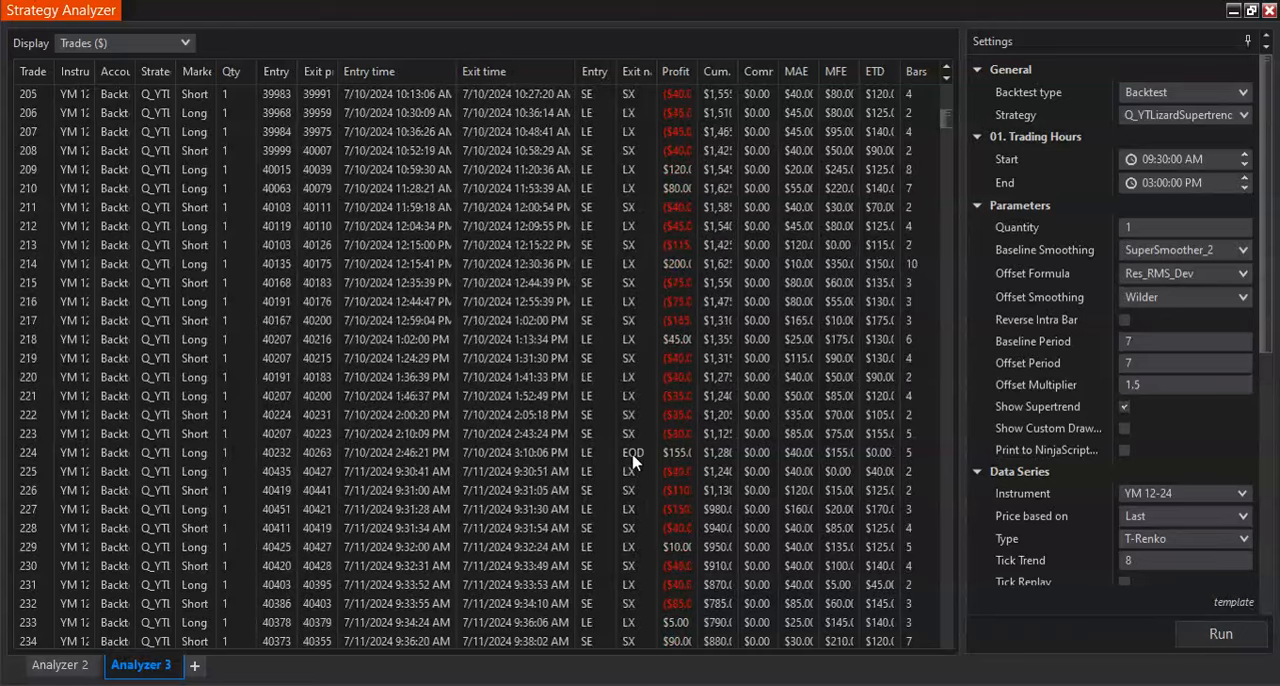
pyautogui.scroll(-2, 632, 459)
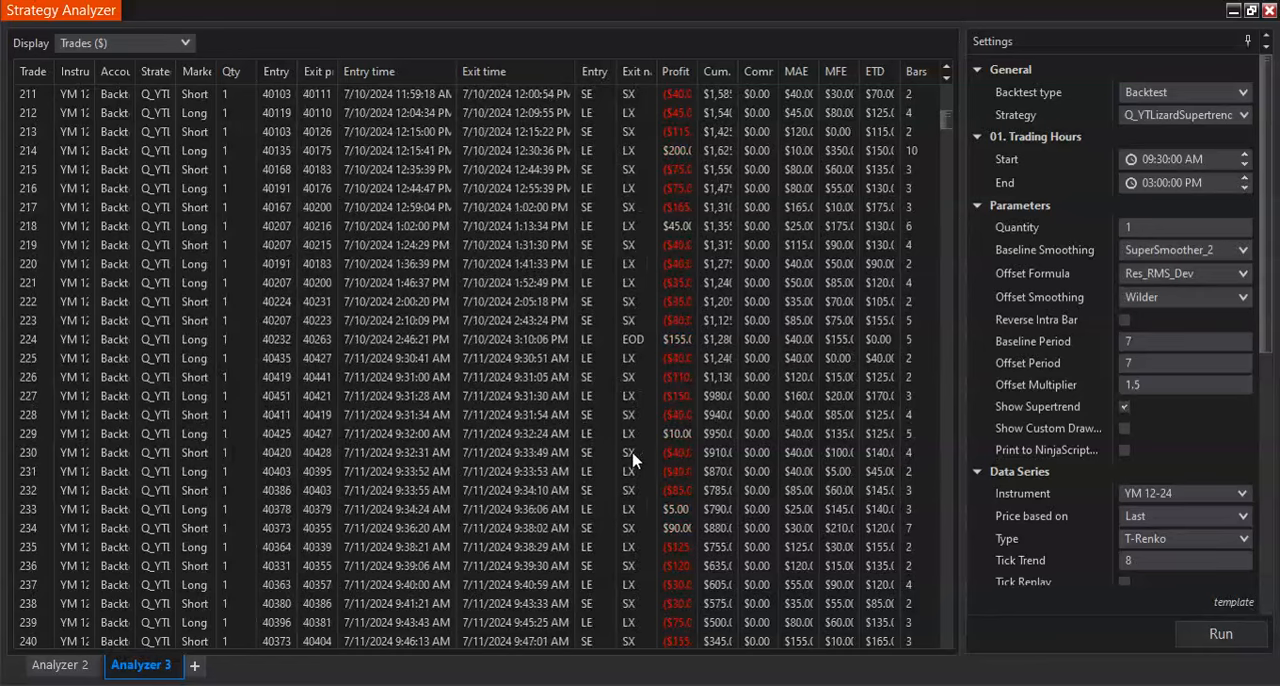
# - Examine the last entry and EOD exit of each day in the 7/11/2024 to 7/17/2024 trades
pyautogui.scroll(-14, 632, 459)
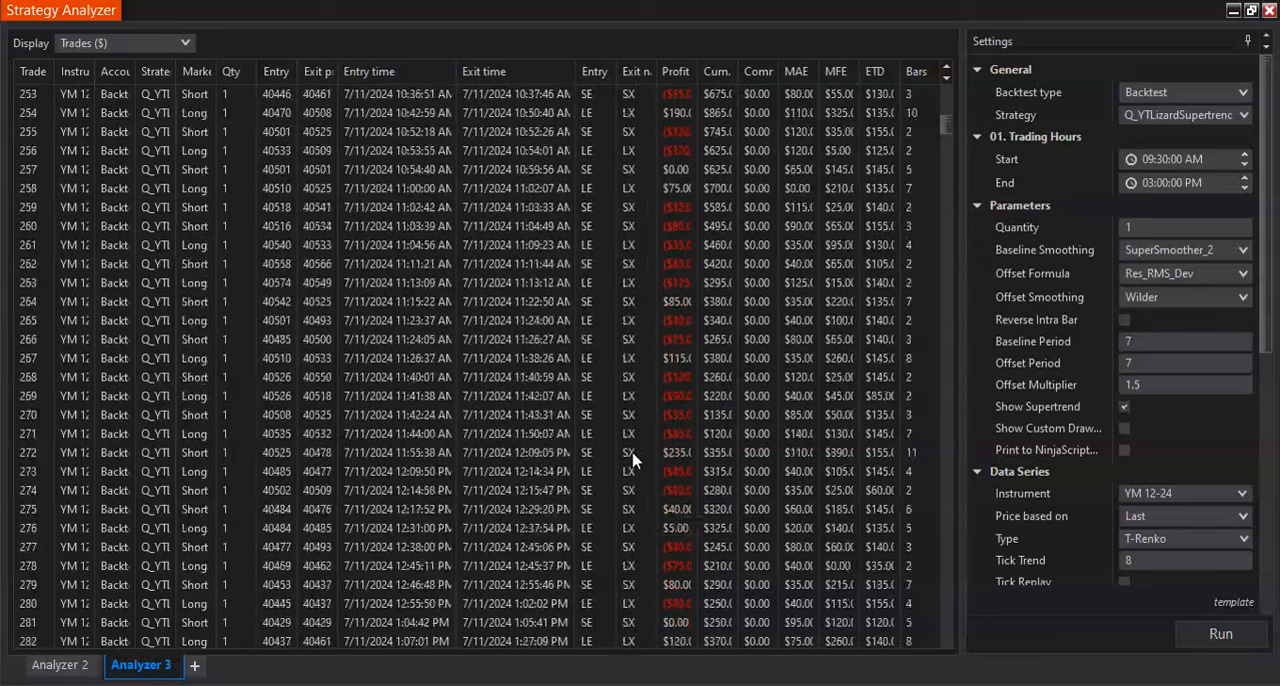
pyautogui.scroll(-7, 632, 459)
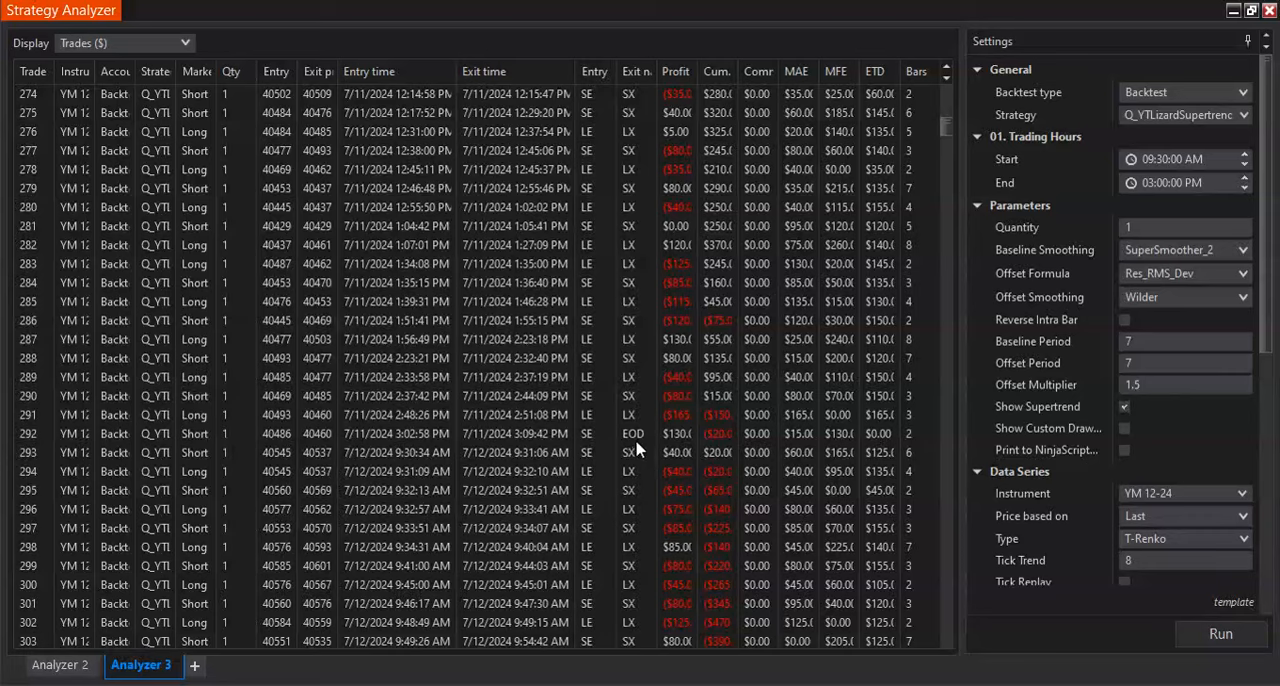
pyautogui.scroll(-7, 622, 447)
pyautogui.scroll(-6, 622, 447)
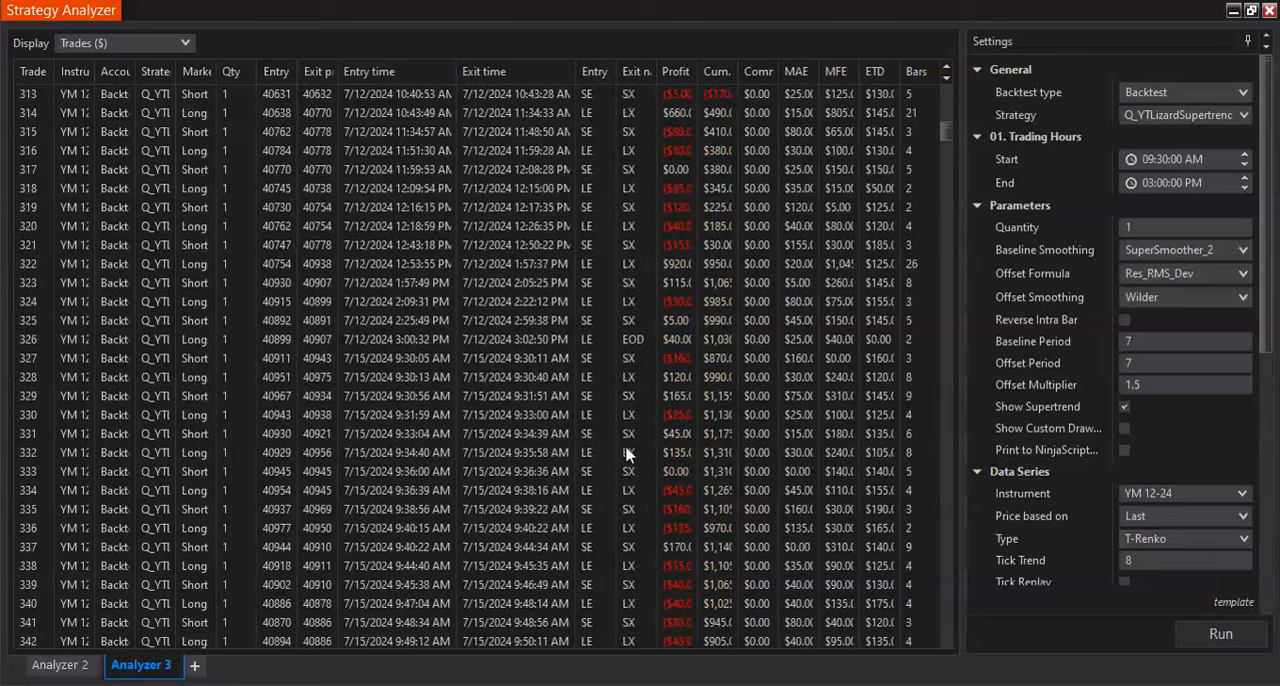
pyautogui.scroll(-16, 630, 365)
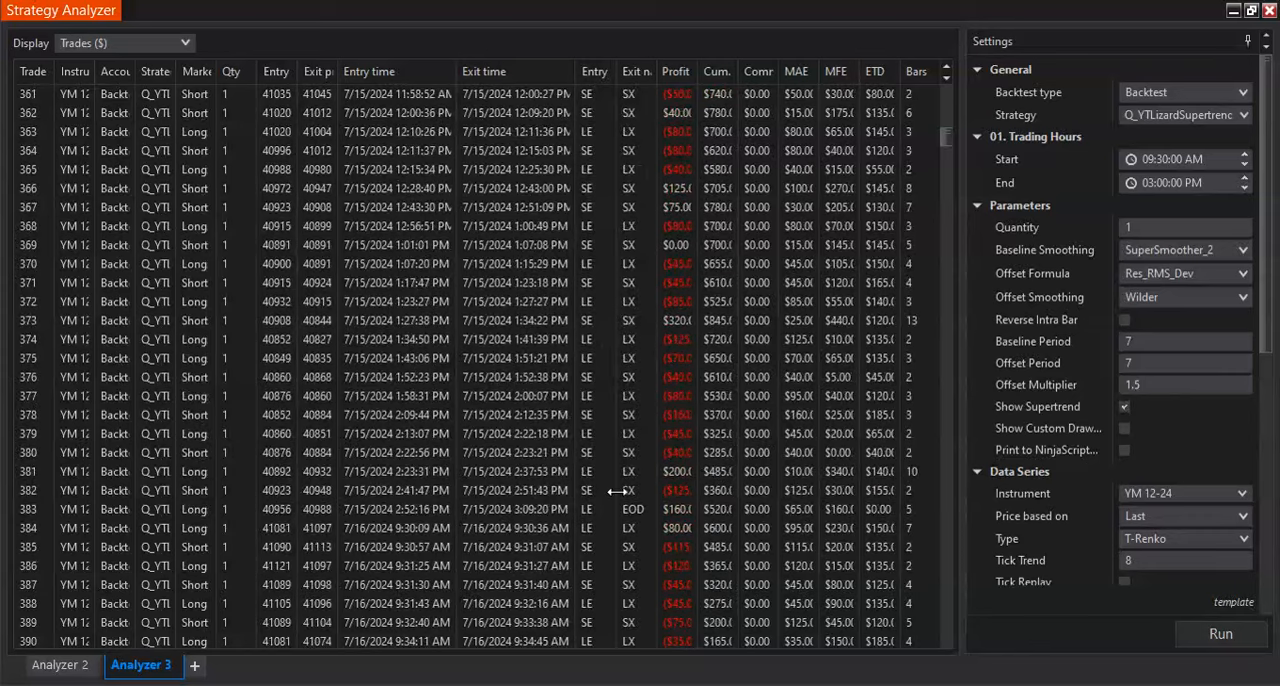
pyautogui.scroll(-7, 643, 475)
pyautogui.scroll(-14, 643, 475)
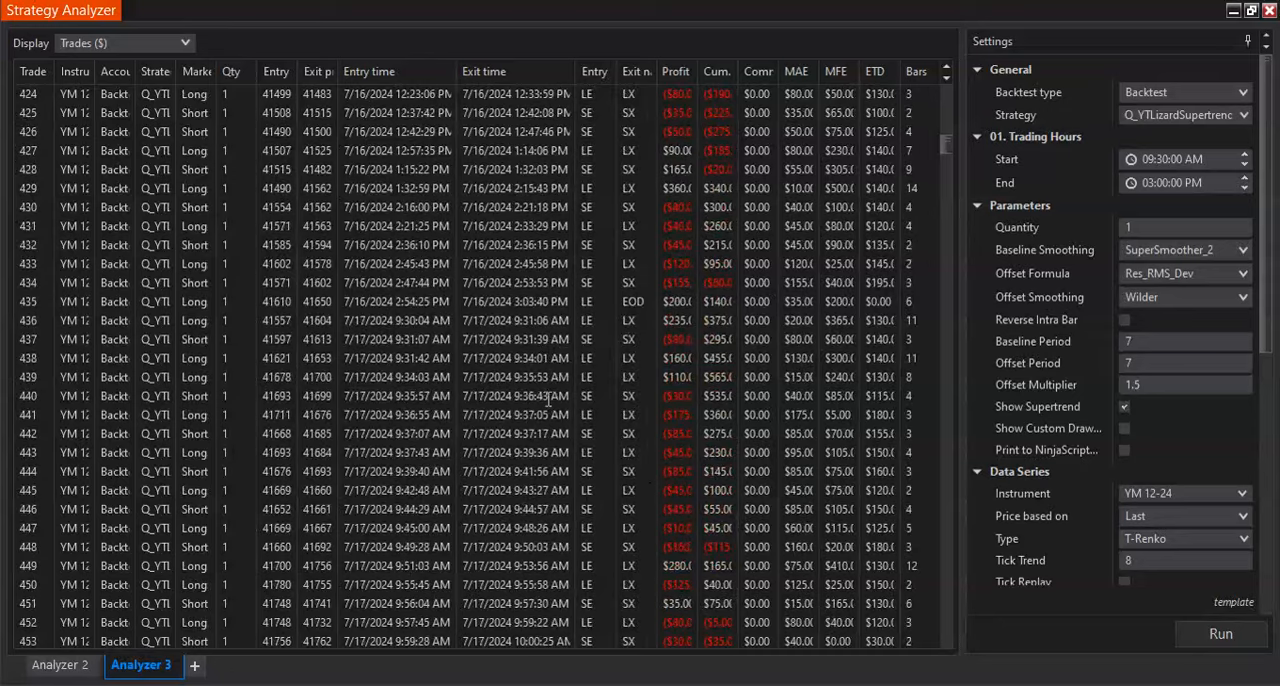
pyautogui.scroll(-10, 586, 423)
pyautogui.scroll(-10, 537, 430)
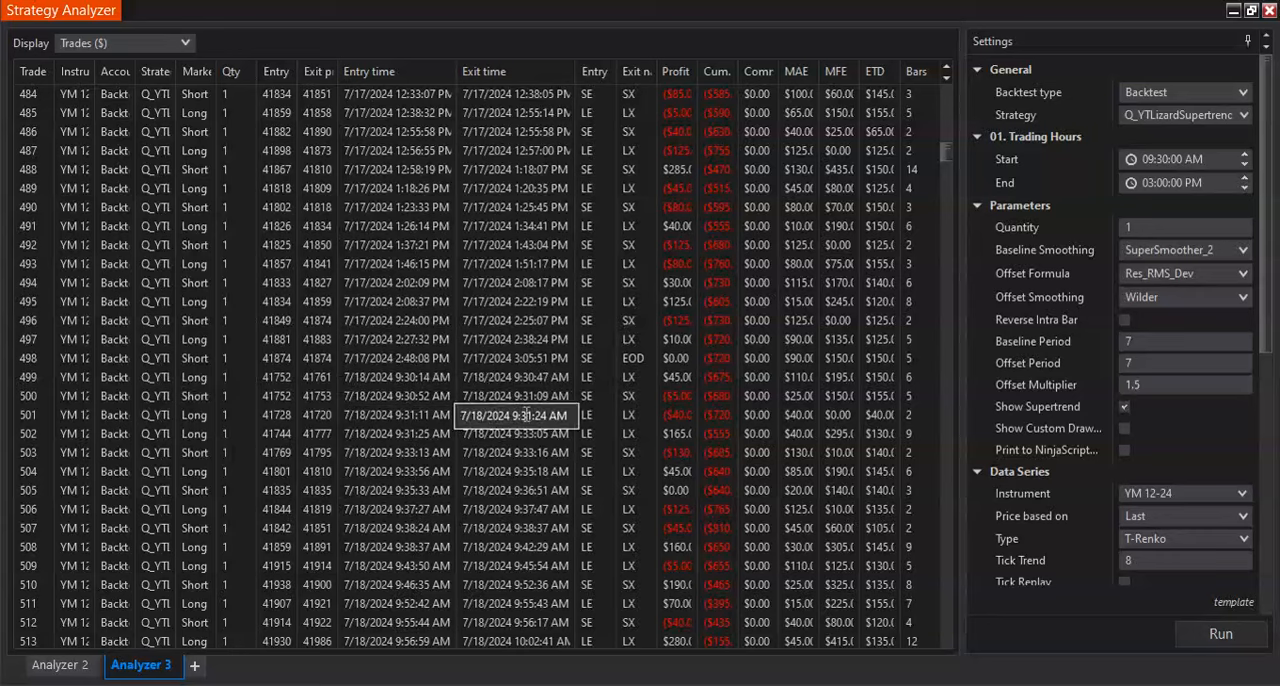
# - Check the 7/18/2024 to 7/23/2024 trades for daily EOD exits and entries around the End time
pyautogui.scroll(-3, 540, 420)
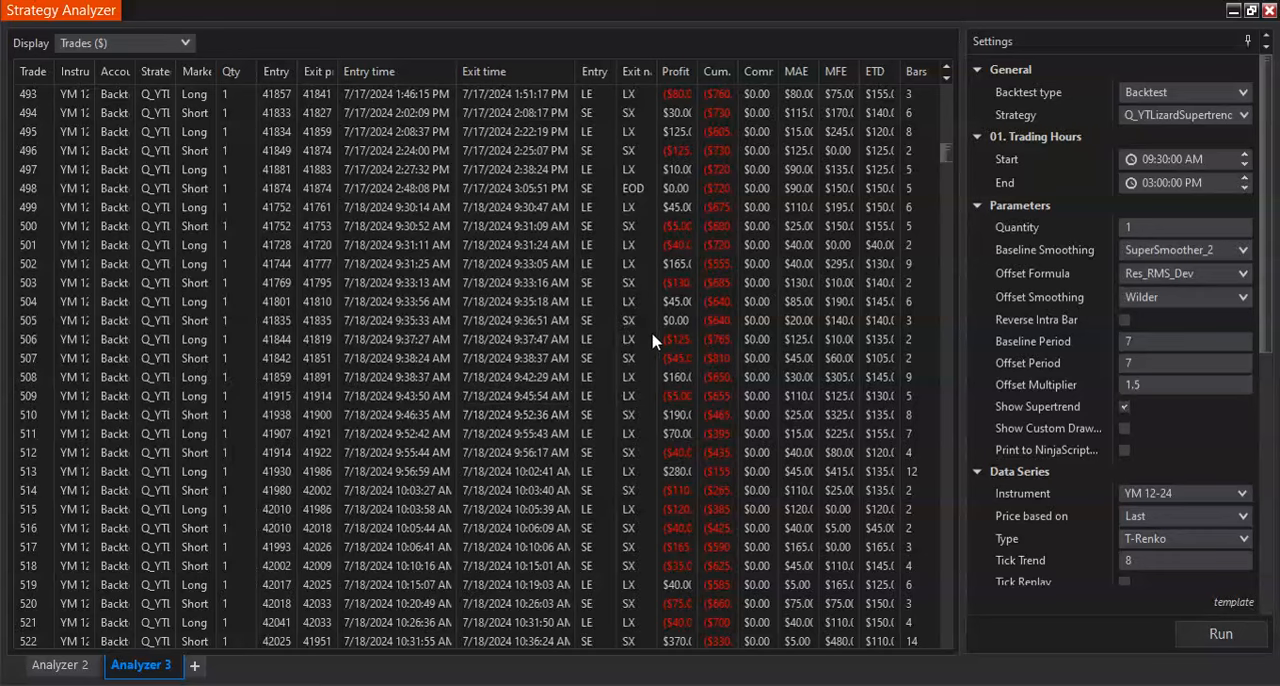
pyautogui.scroll(-10, 651, 340)
pyautogui.scroll(-12, 625, 354)
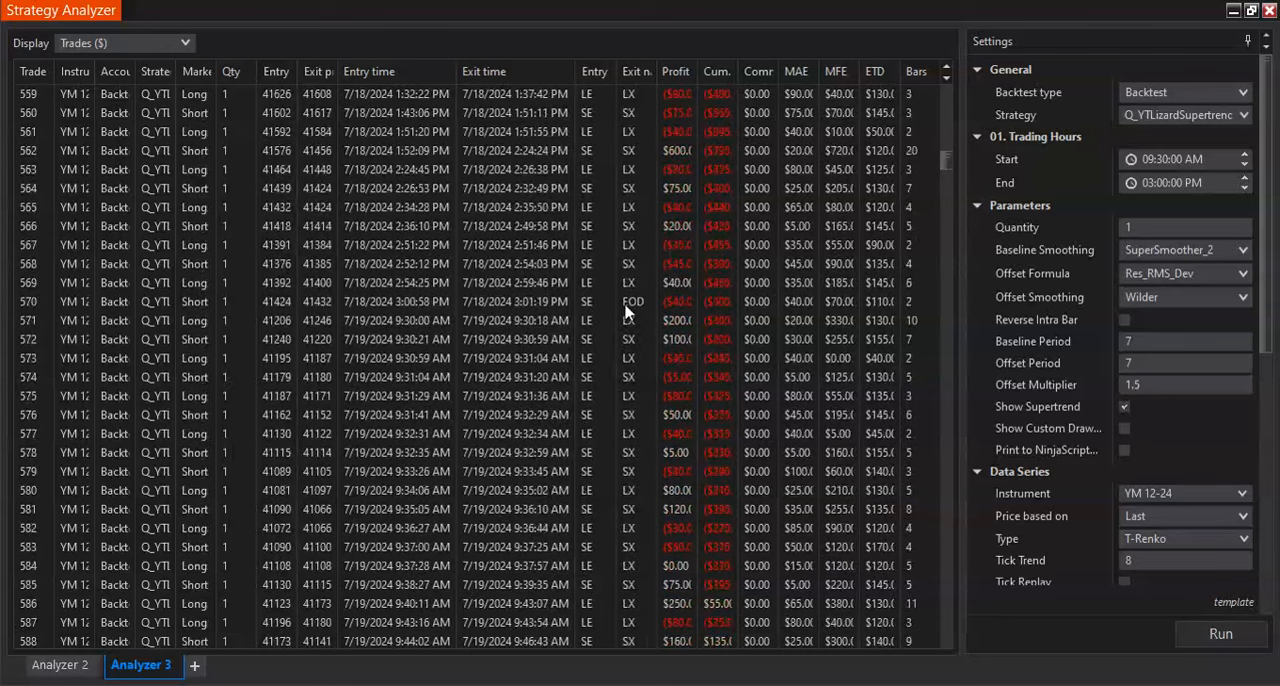
pyautogui.scroll(-5, 640, 370)
pyautogui.scroll(-18, 640, 372)
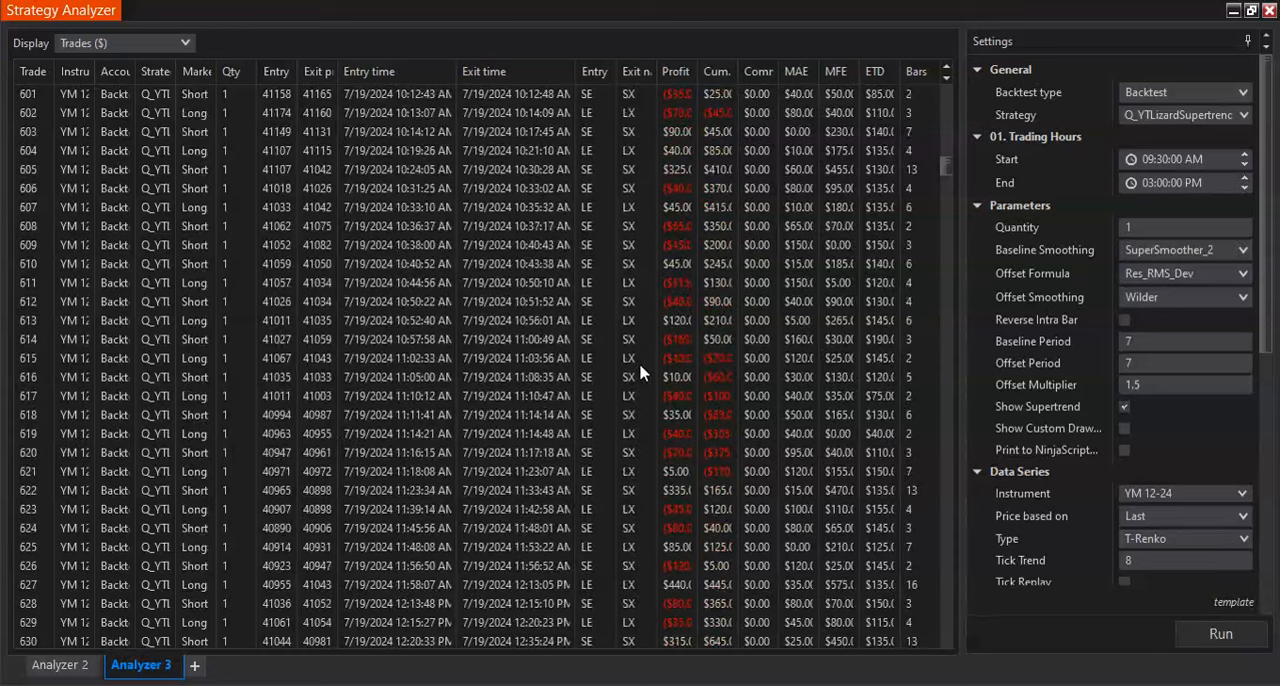
pyautogui.scroll(-19, 640, 372)
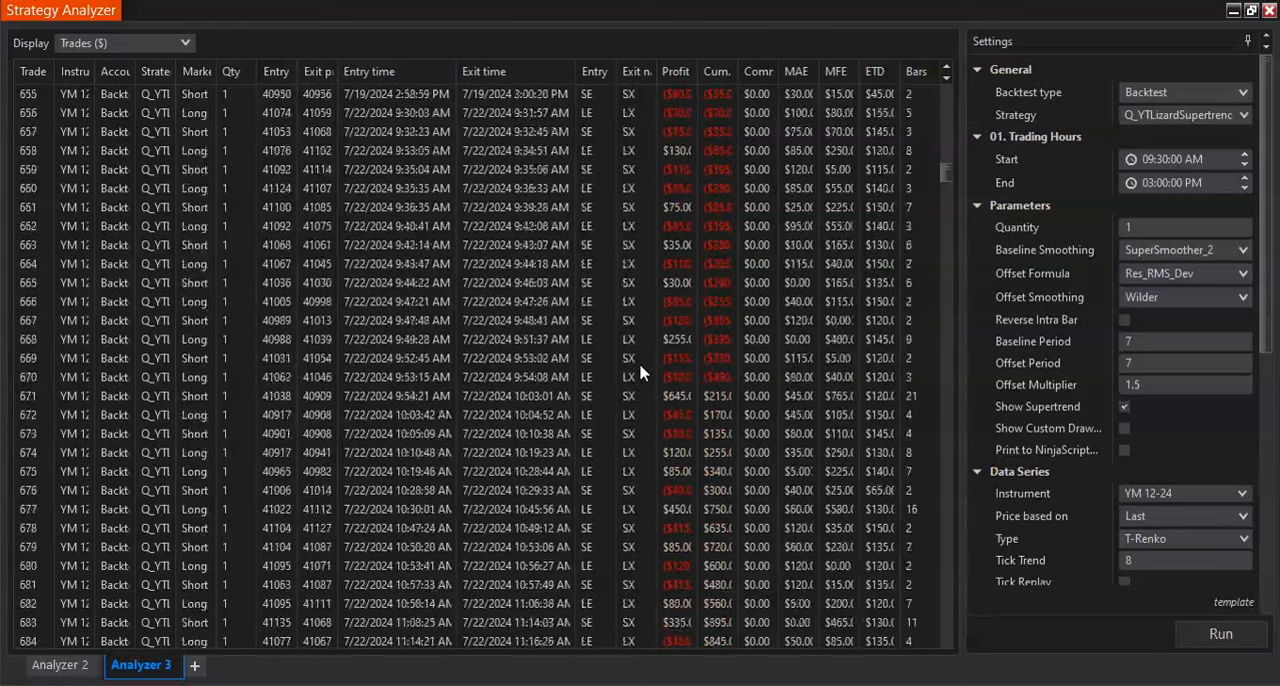
pyautogui.scroll(-3, 640, 372)
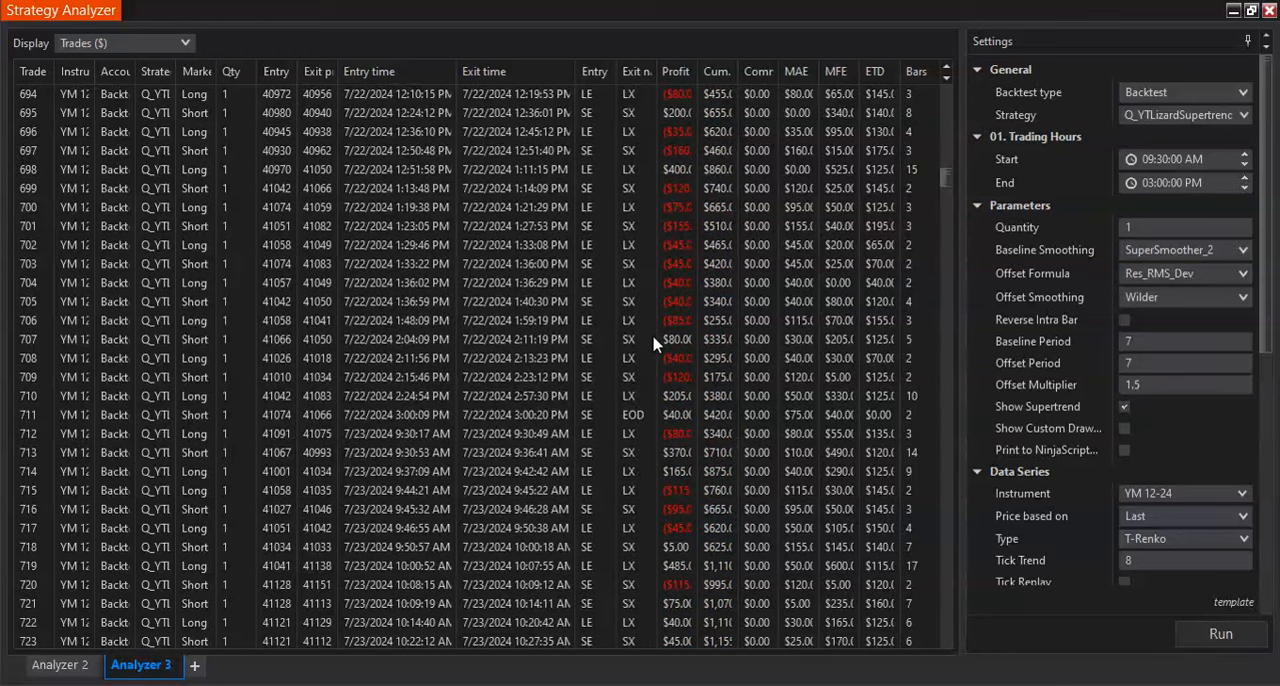
pyautogui.scroll(-7, 632, 360)
pyautogui.scroll(-9, 640, 392)
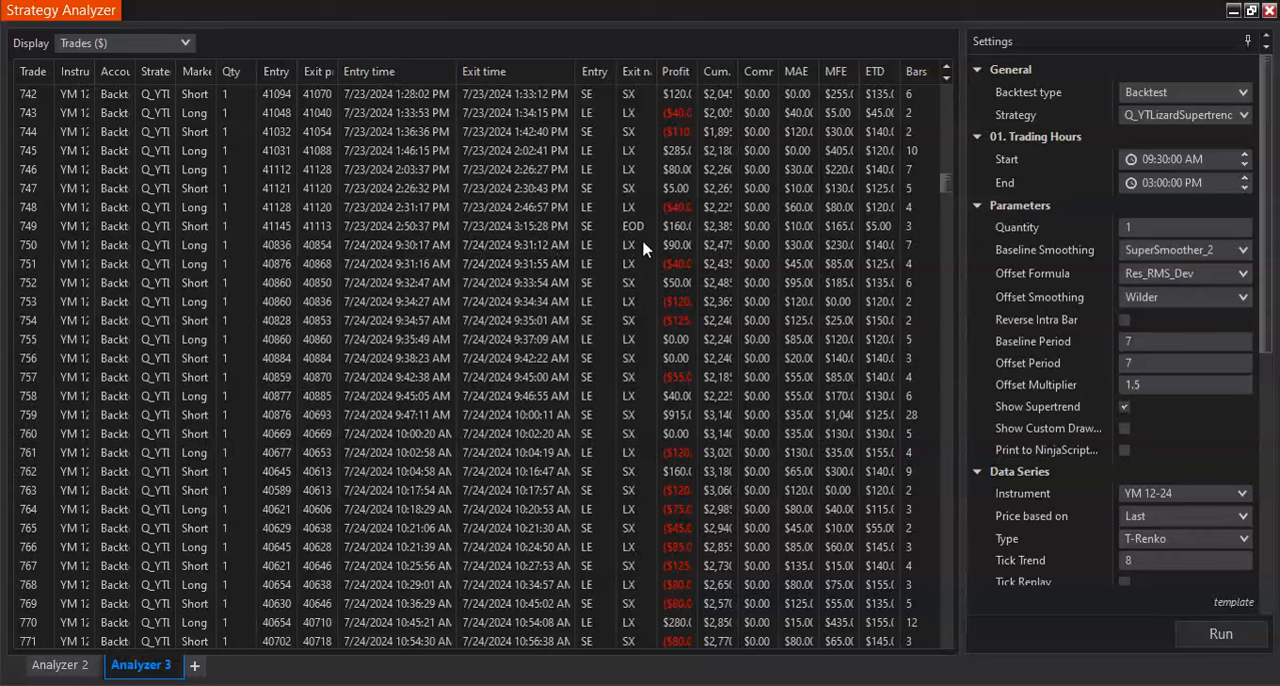
# - Check the daily closing trades from 7/24/2024 to 7/29/2024 for their exit names and exit times
pyautogui.scroll(-13, 643, 248)
pyautogui.scroll(-2, 643, 248)
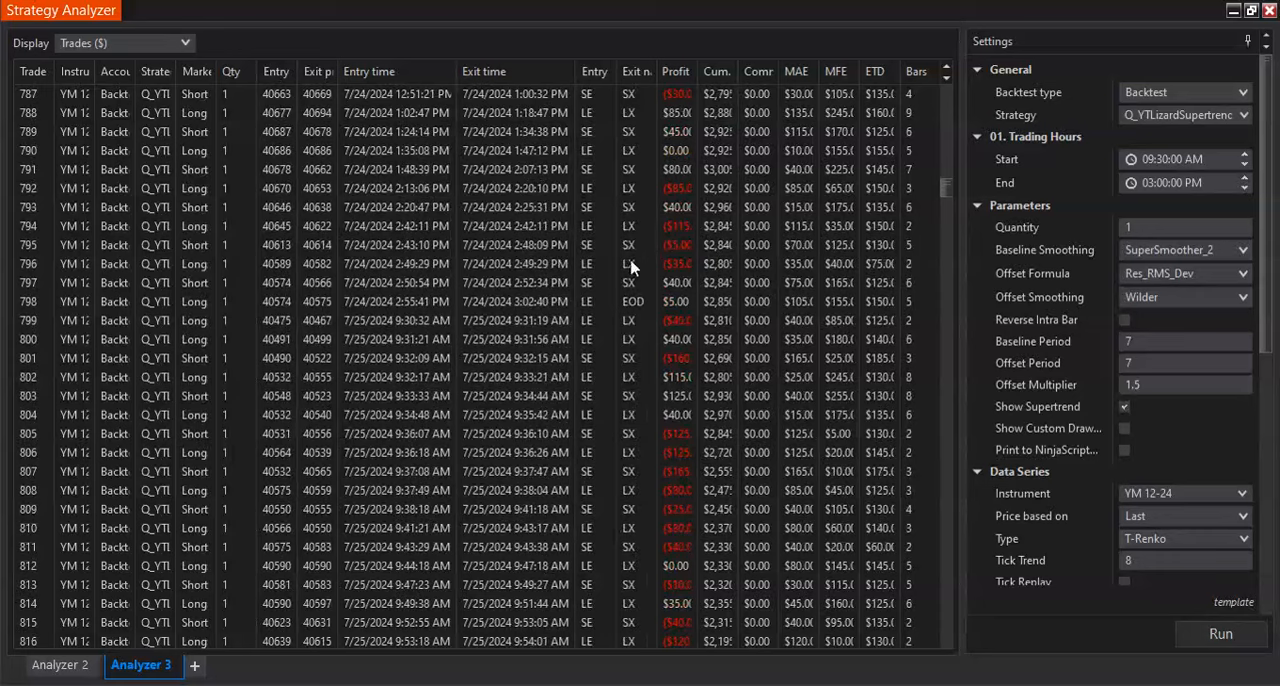
pyautogui.scroll(-14, 637, 300)
pyautogui.scroll(-16, 637, 304)
pyautogui.scroll(-18, 637, 320)
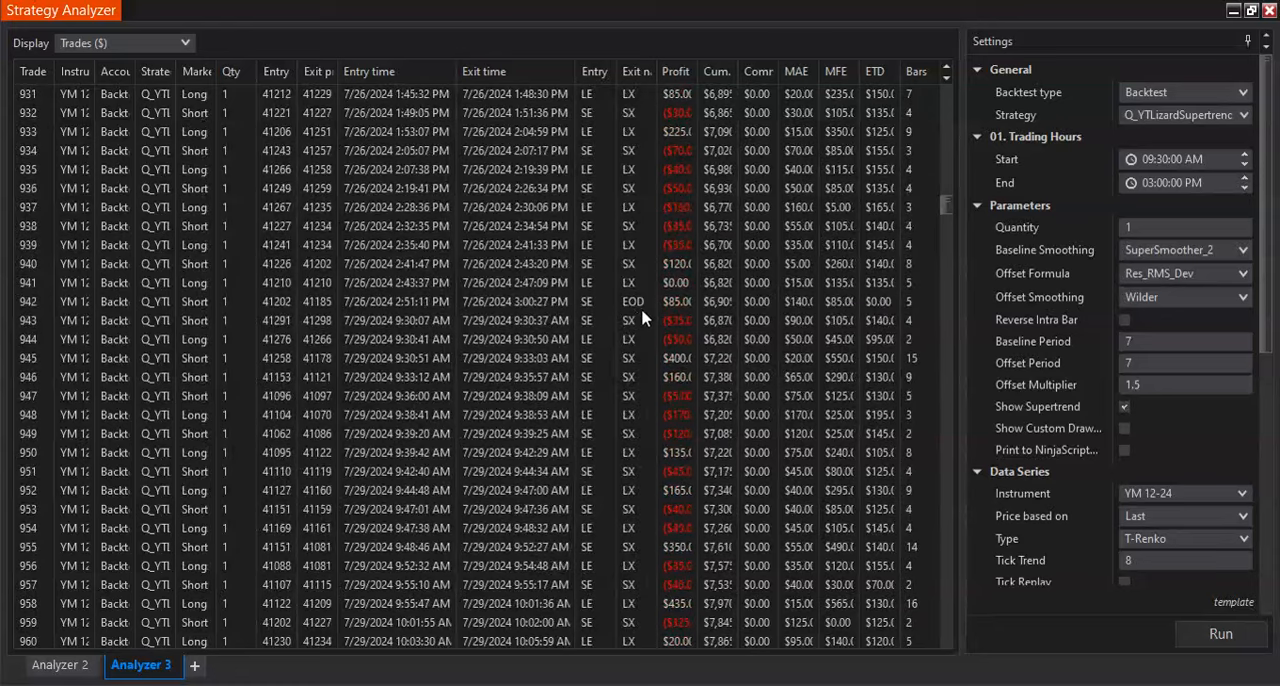
pyautogui.click(521, 281)
pyautogui.scroll(-15, 619, 400)
pyautogui.scroll(-16, 619, 412)
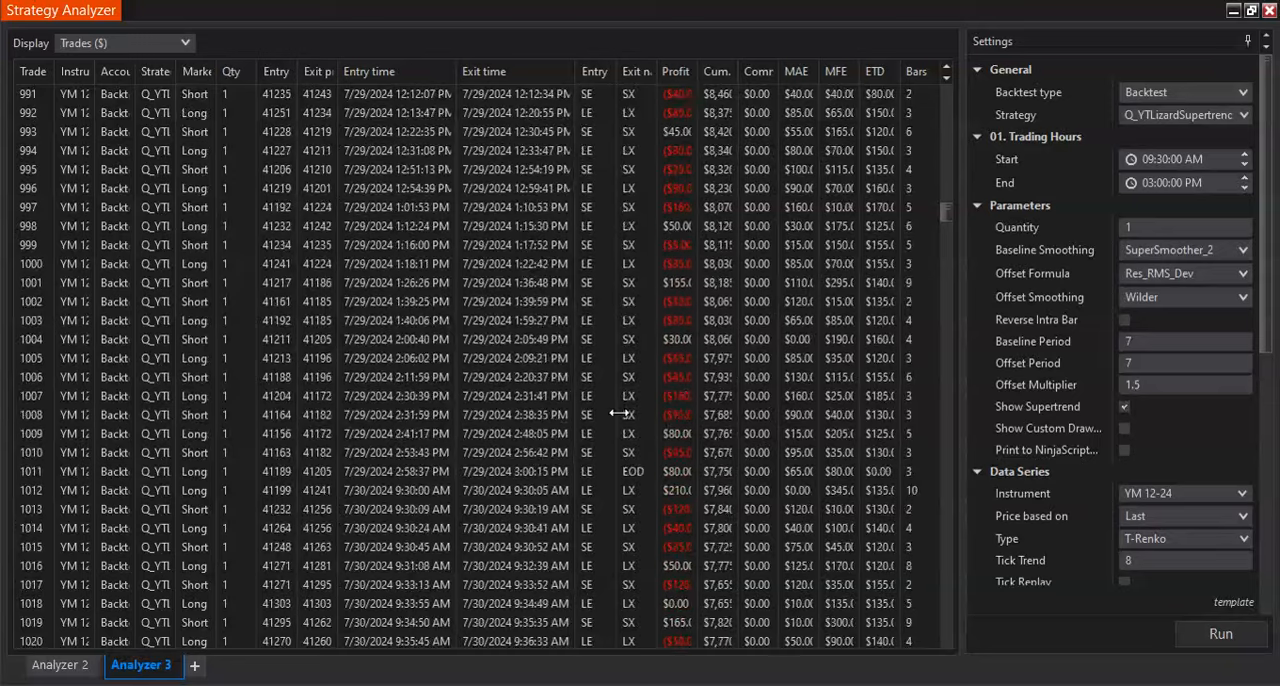
# - Display the backtest as a Chart and examine the signals before and after the 03:00 PM End time
pyautogui.click(128, 50)
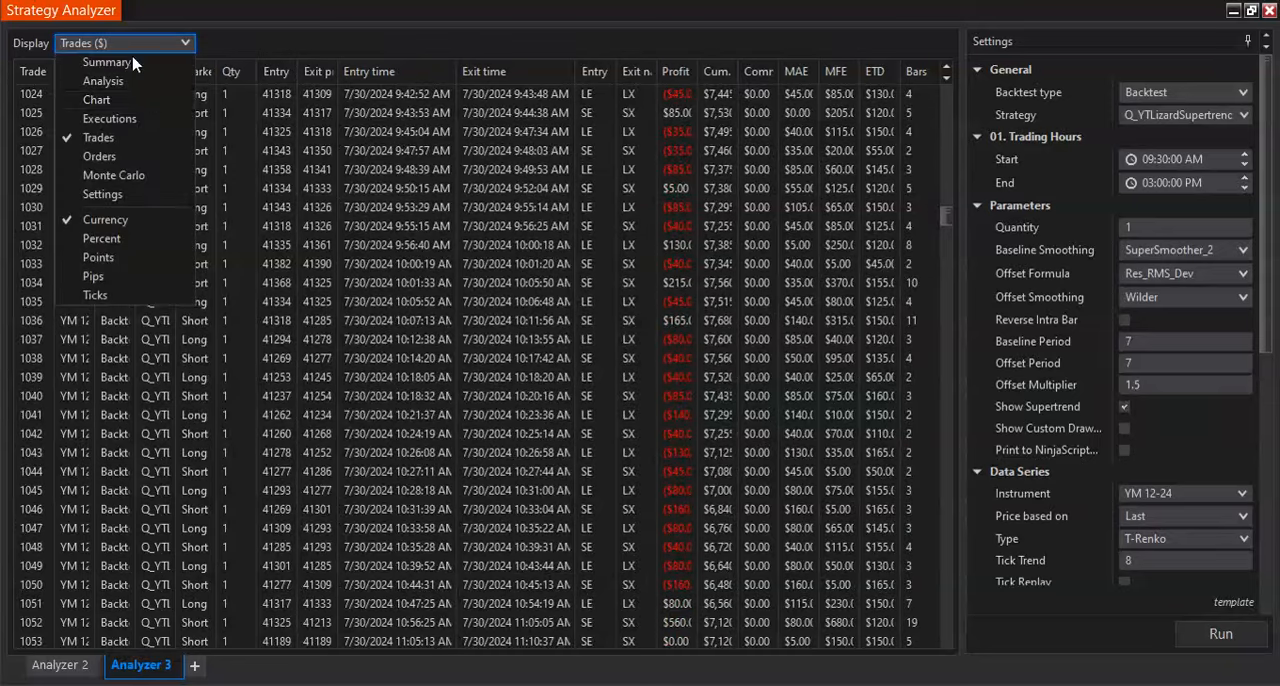
pyautogui.click(130, 97)
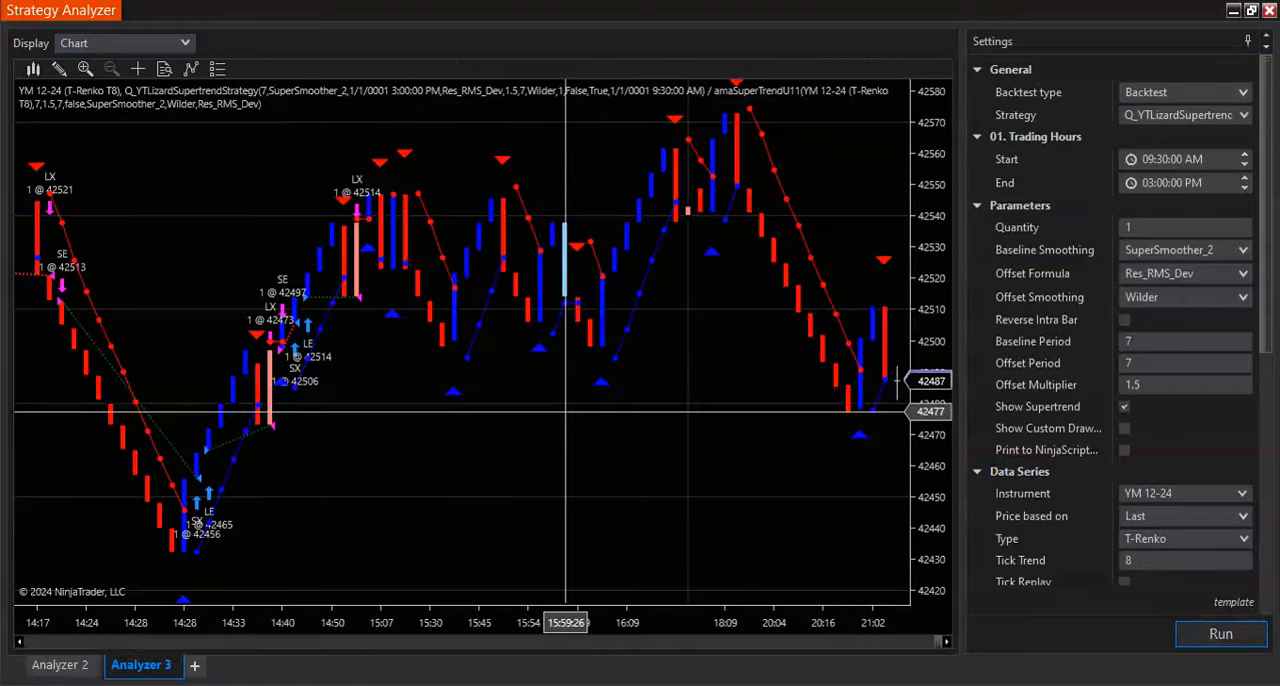
pyautogui.scroll(3, 566, 410)
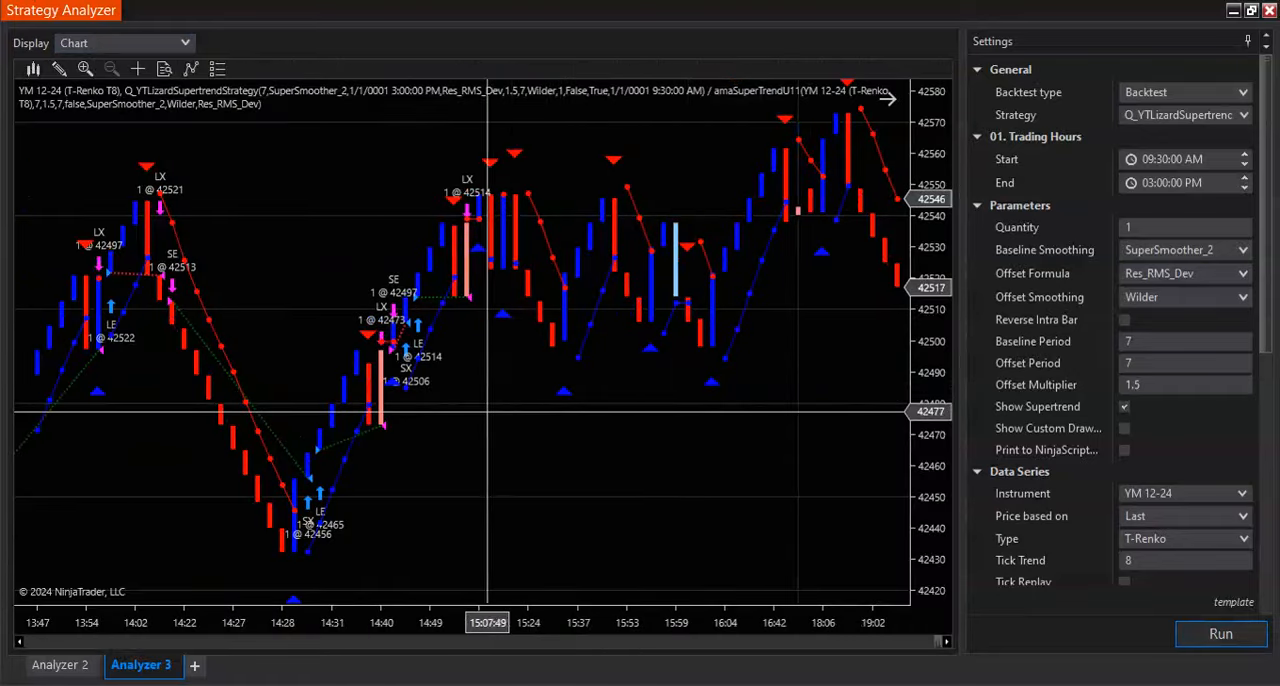
pyautogui.scroll(-6, 813, 397)
pyautogui.scroll(5, 813, 397)
pyautogui.scroll(5, 813, 397)
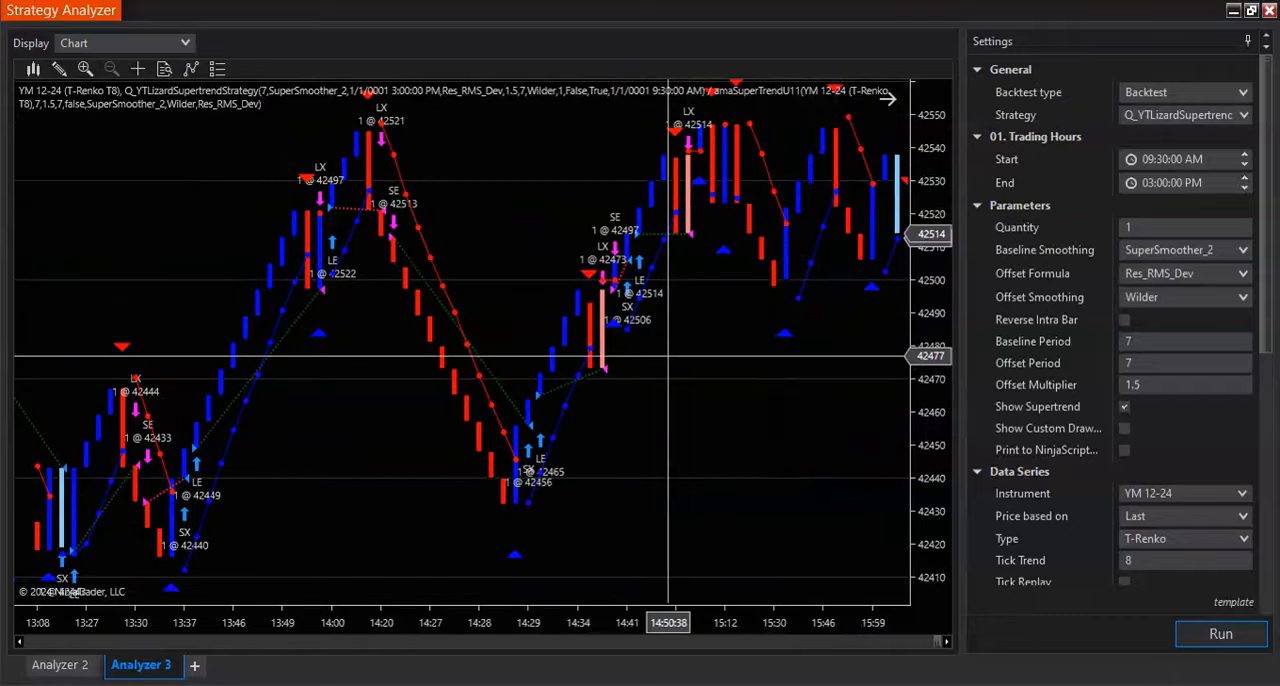
# - Examine the chart back through the session to the first entry around the 09:30 AM Start and the hours before it
pyautogui.scroll(14, 566, 367)
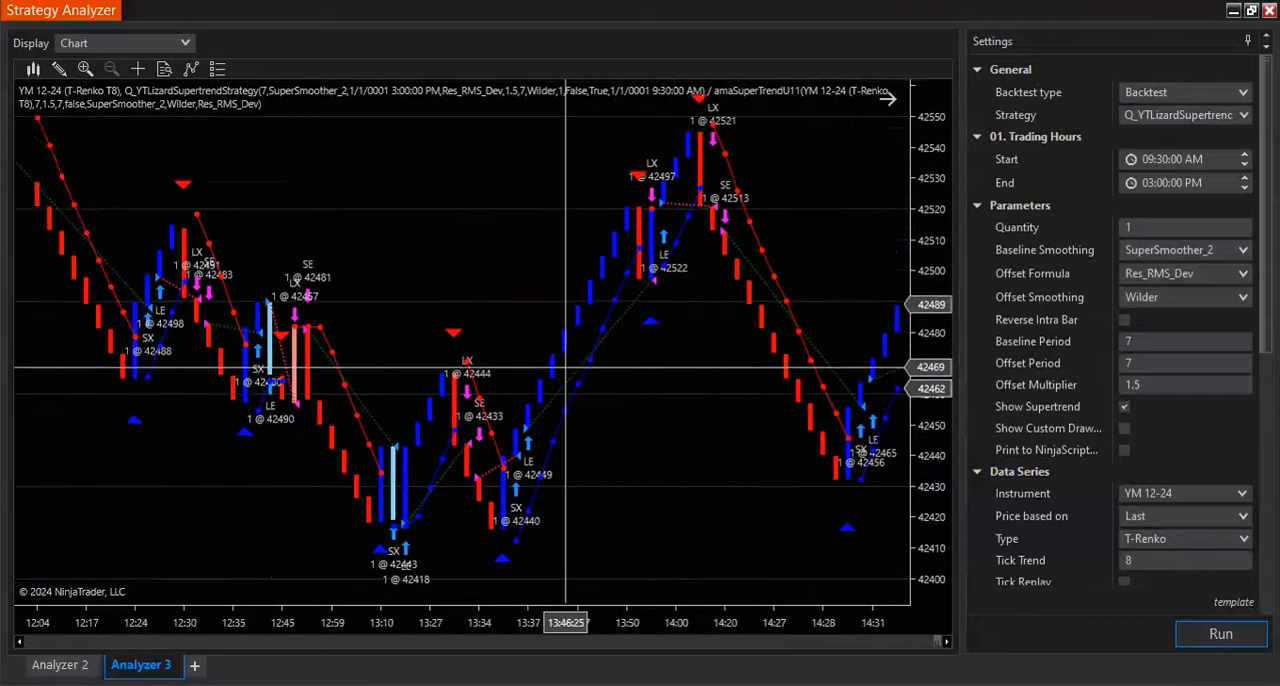
pyautogui.scroll(20, 566, 367)
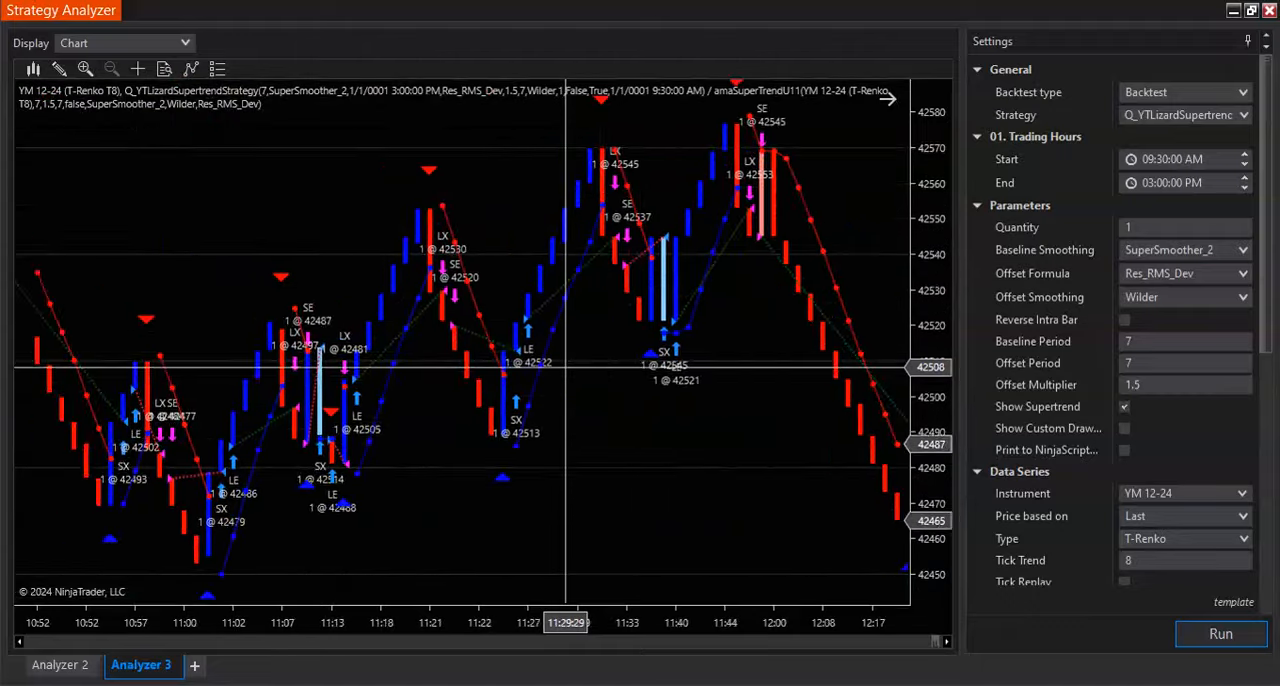
pyautogui.scroll(20, 566, 367)
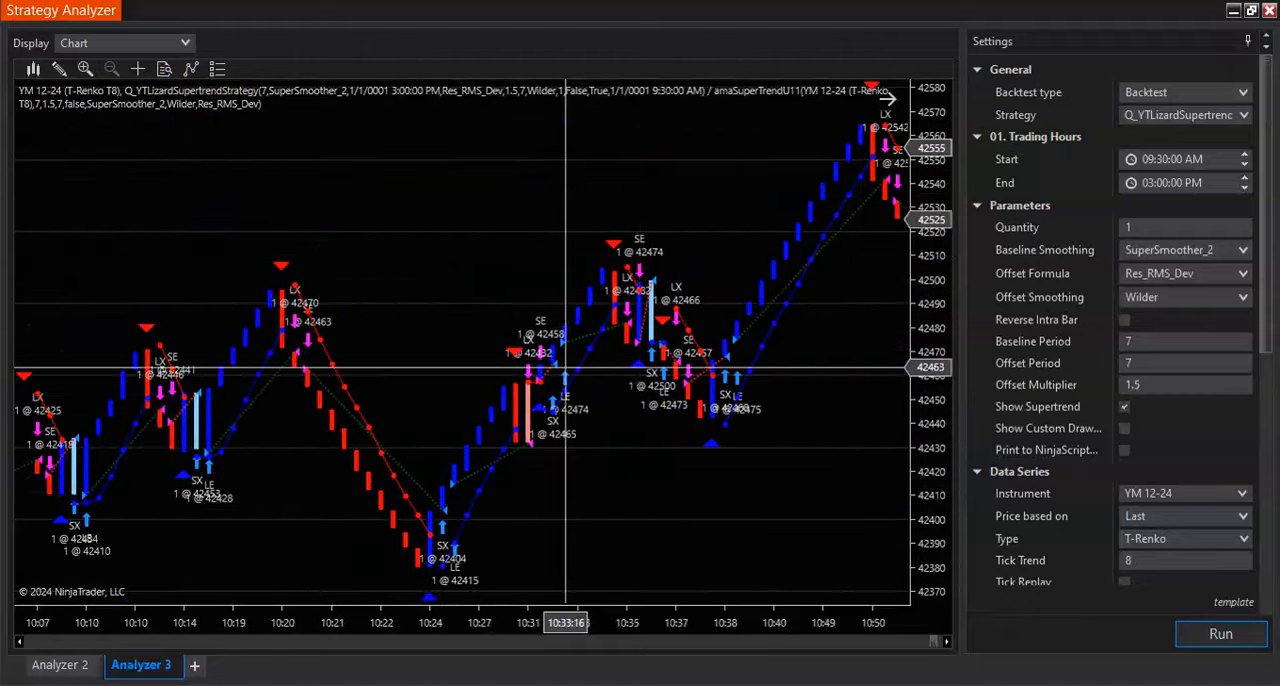
pyautogui.scroll(20, 566, 367)
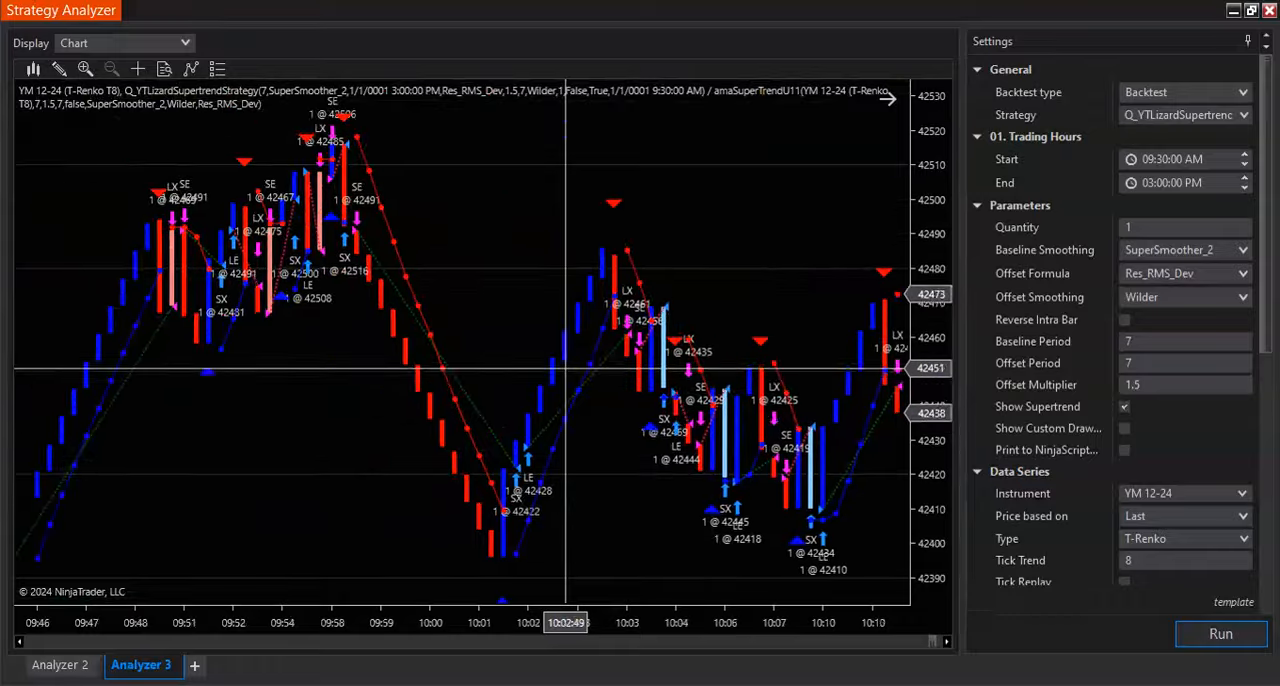
pyautogui.scroll(20, 566, 367)
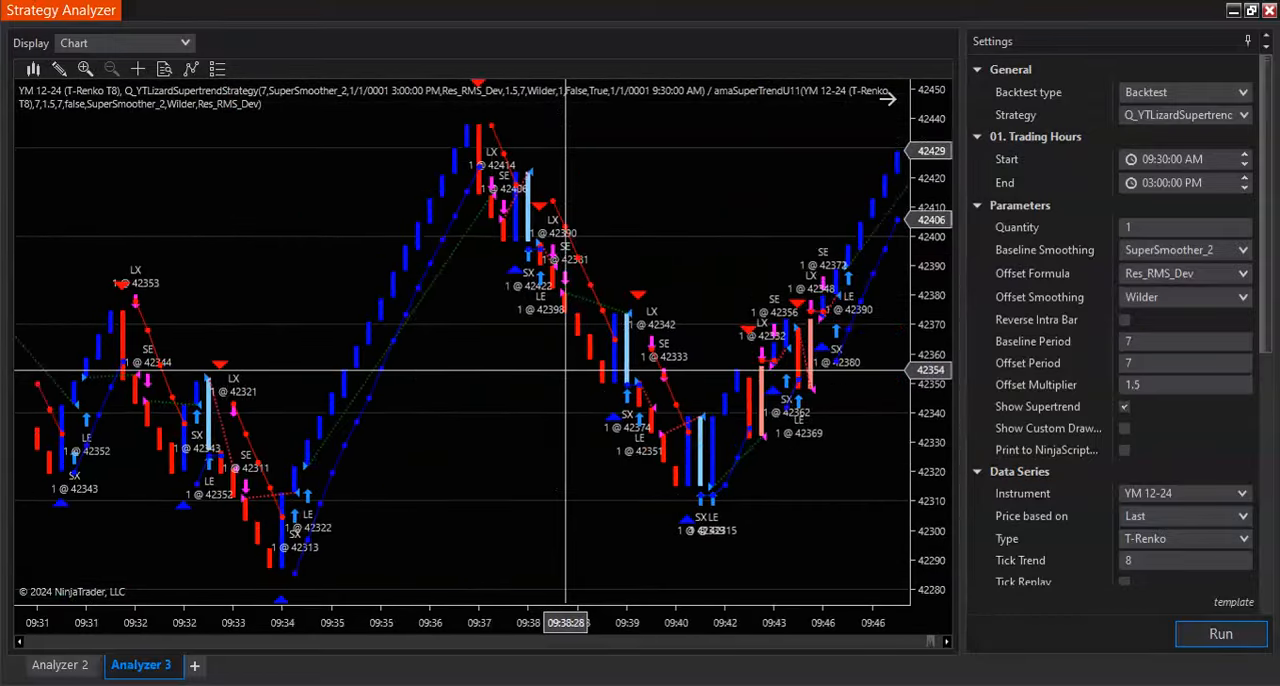
pyautogui.scroll(10, 566, 371)
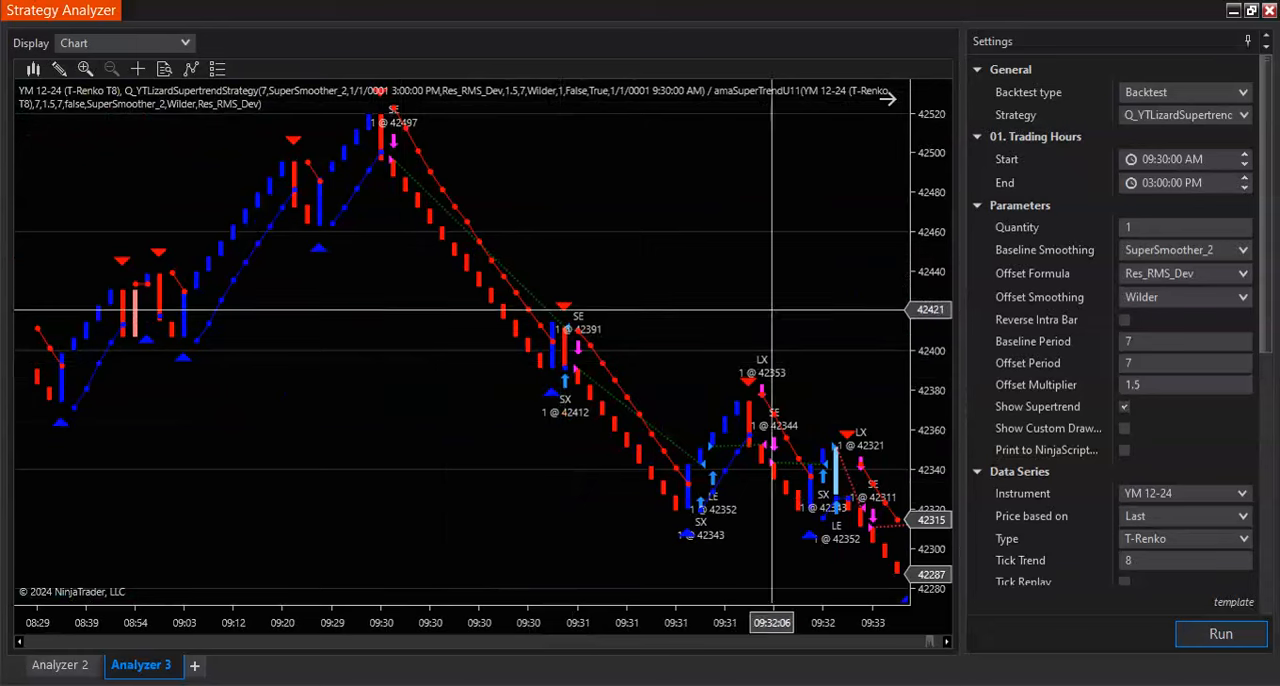
pyautogui.scroll(15, 493, 325)
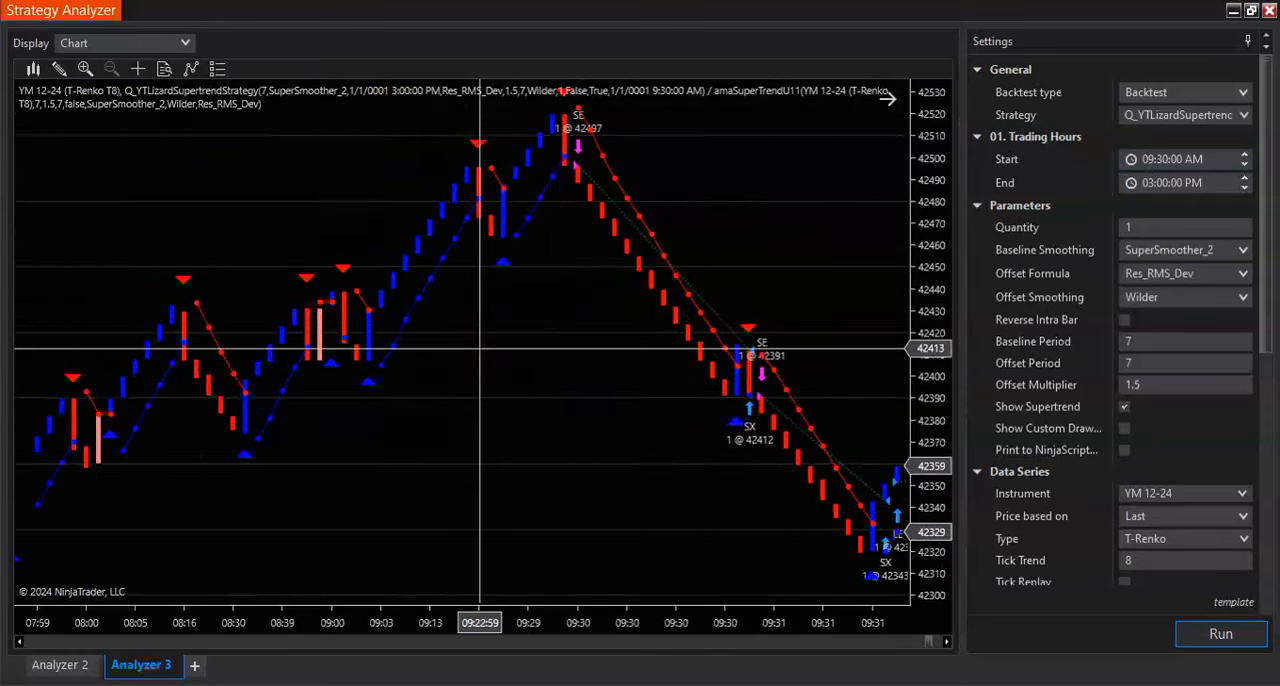
pyautogui.scroll(4, 476, 358)
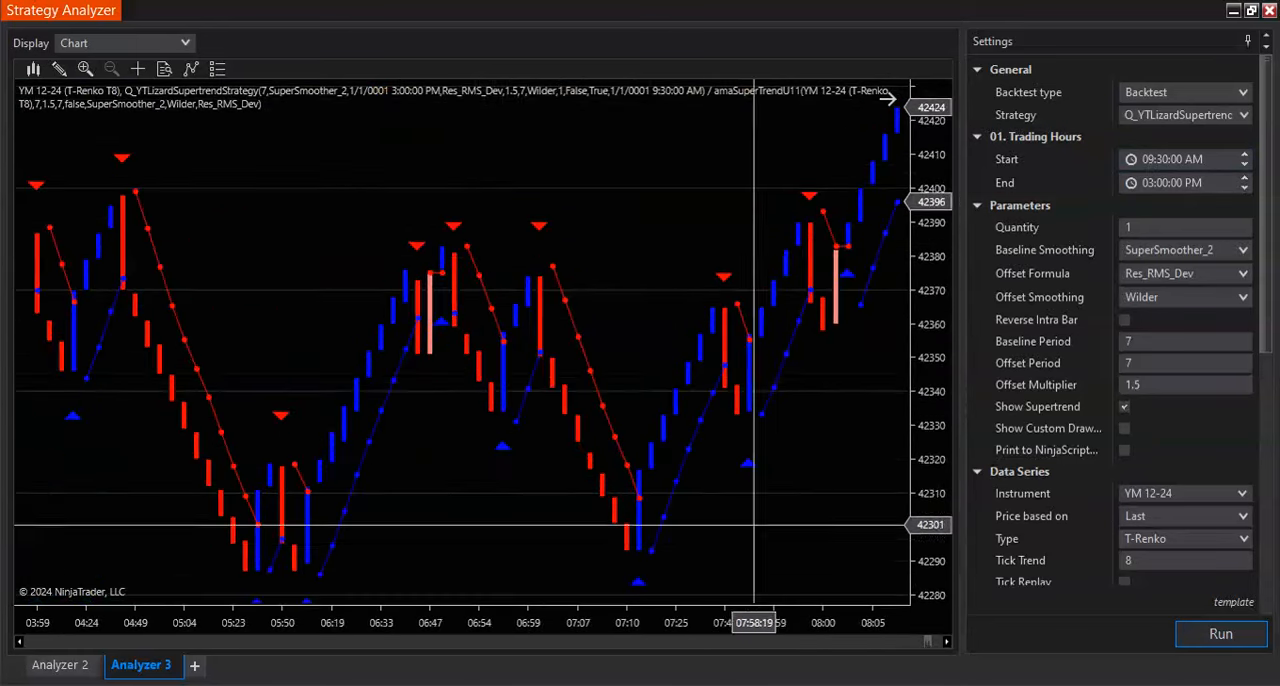
# - Go further back in the chart, and display the performance Summary of the backtest
pyautogui.moveTo(929, 641); pyautogui.dragTo(910, 646)
pyautogui.click(120, 43)
pyautogui.click(121, 60)
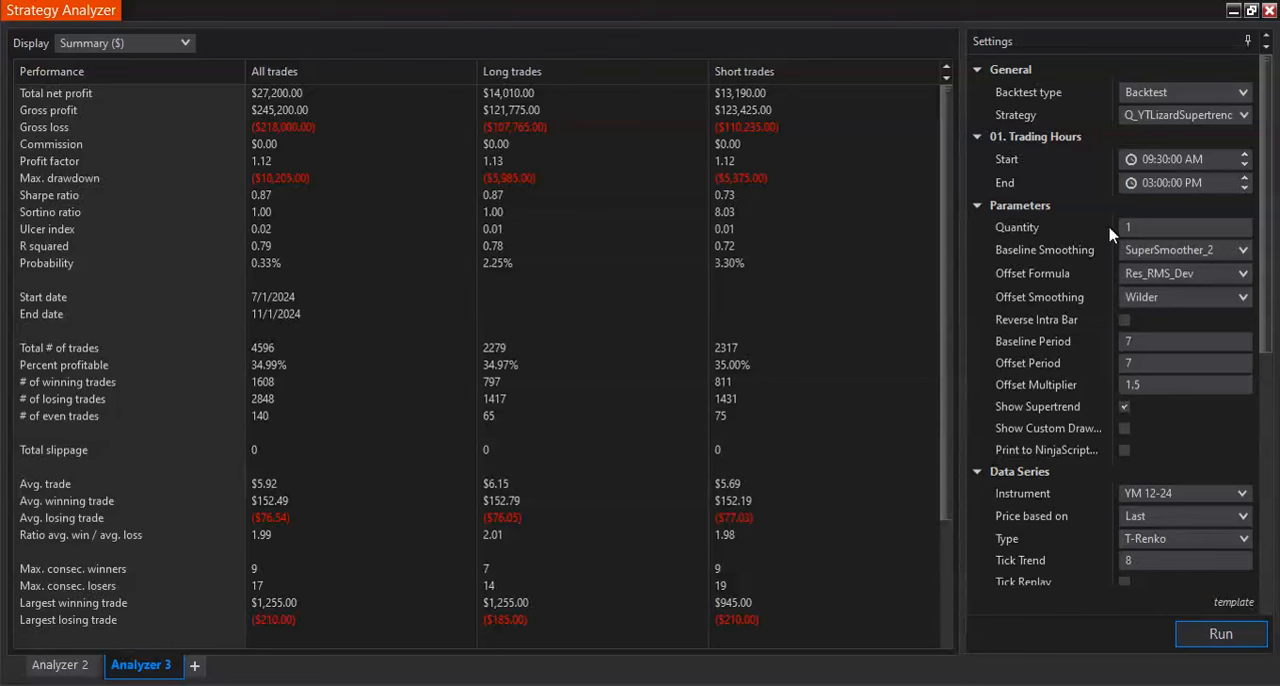
# - Switch to Quagensia N Edition and review the When Bar Updates logic from the tradingHours assignment down to the entry conditions
pyautogui.moveTo(861, 684)
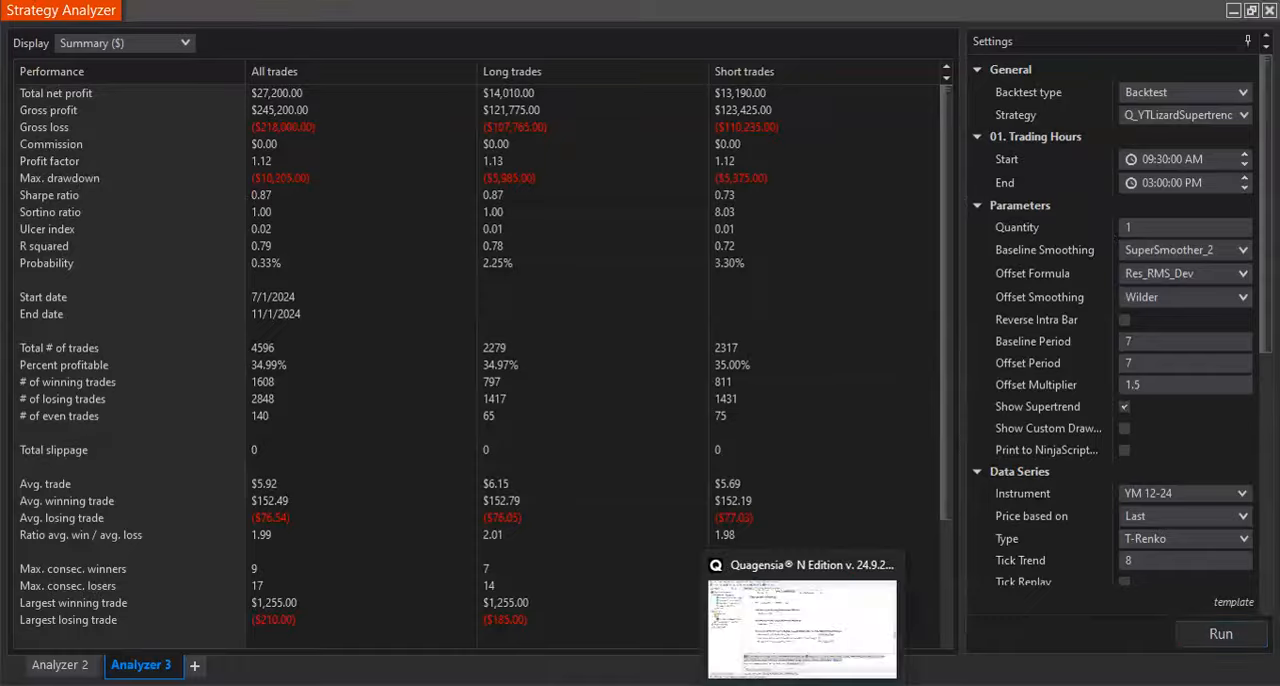
pyautogui.click(790, 625)
pyautogui.scroll(3, 836, 329)
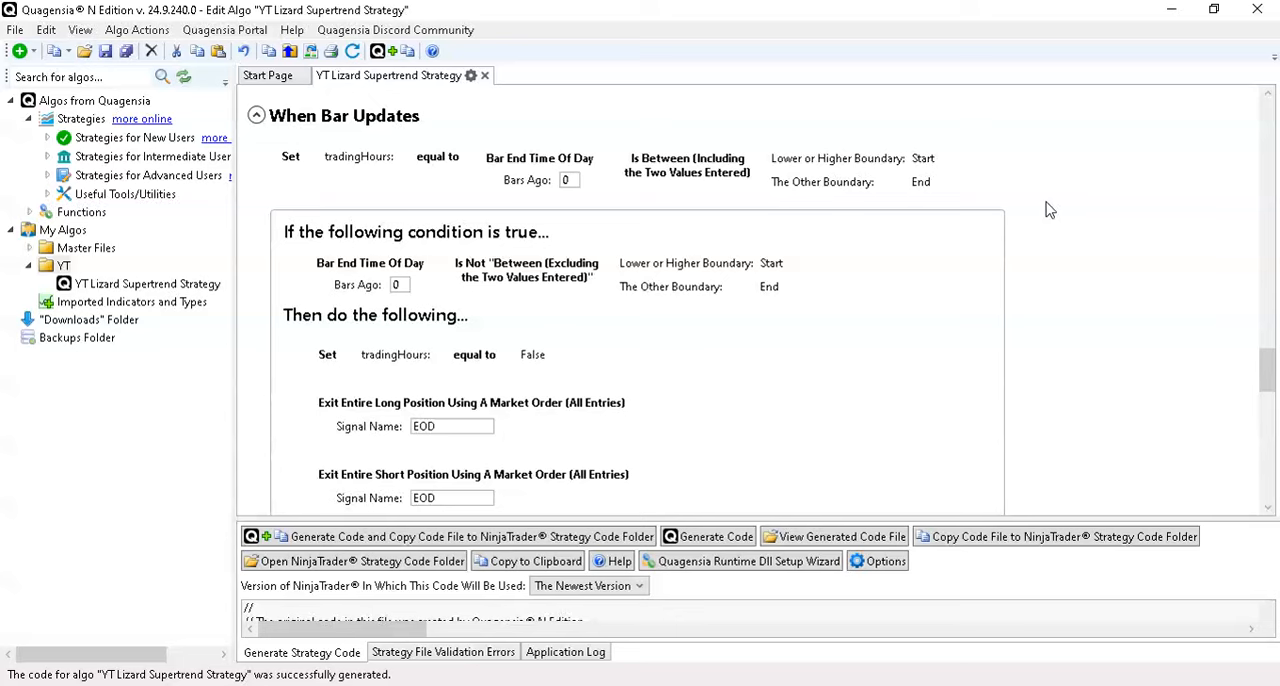
pyautogui.scroll(-3, 925, 212)
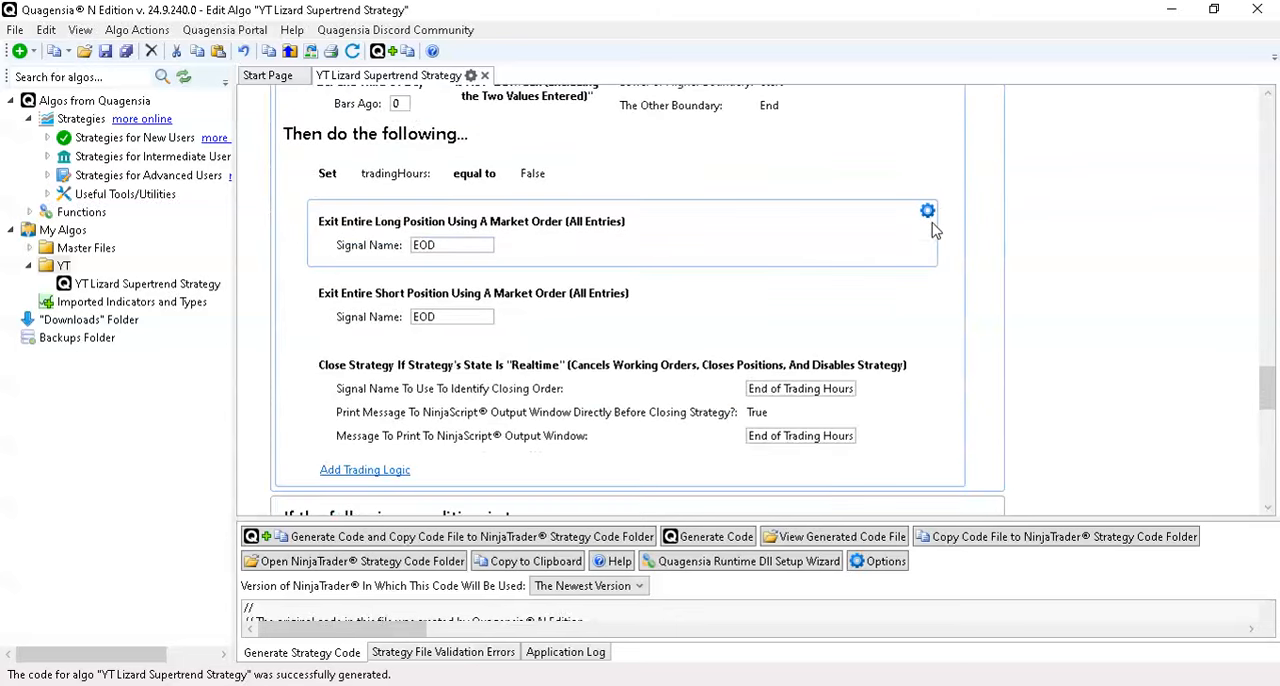
pyautogui.scroll(4, 994, 229)
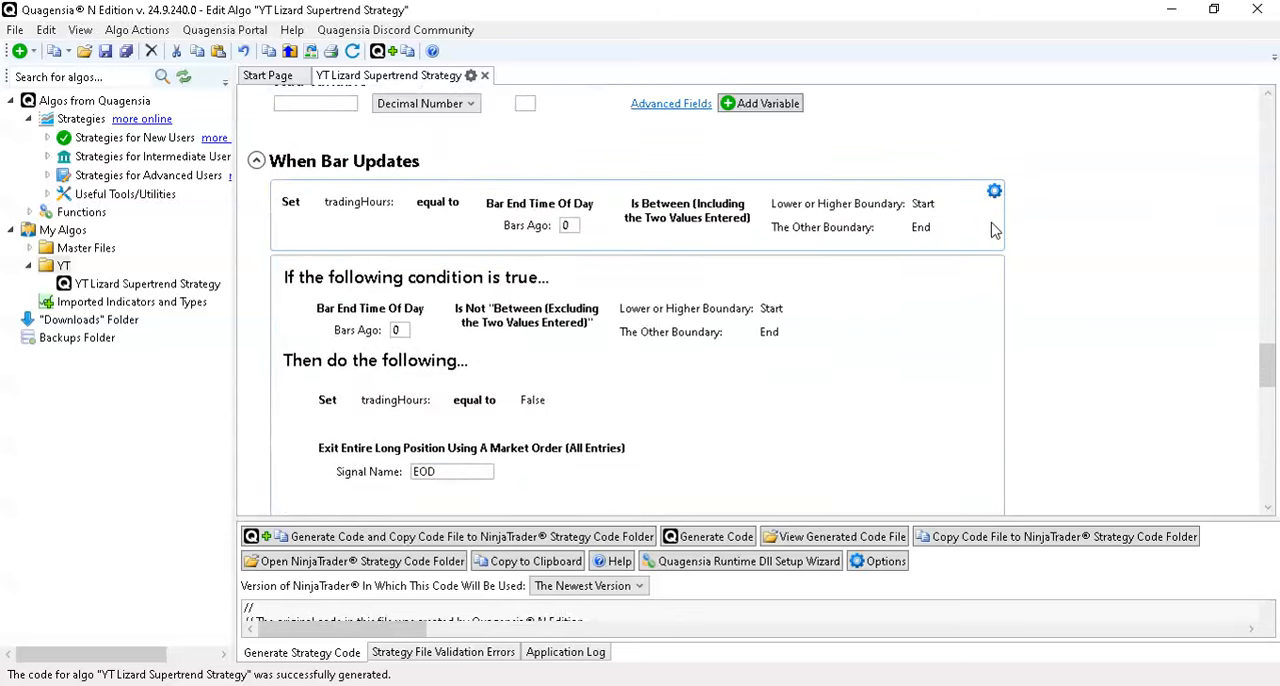
pyautogui.scroll(-10, 1000, 235)
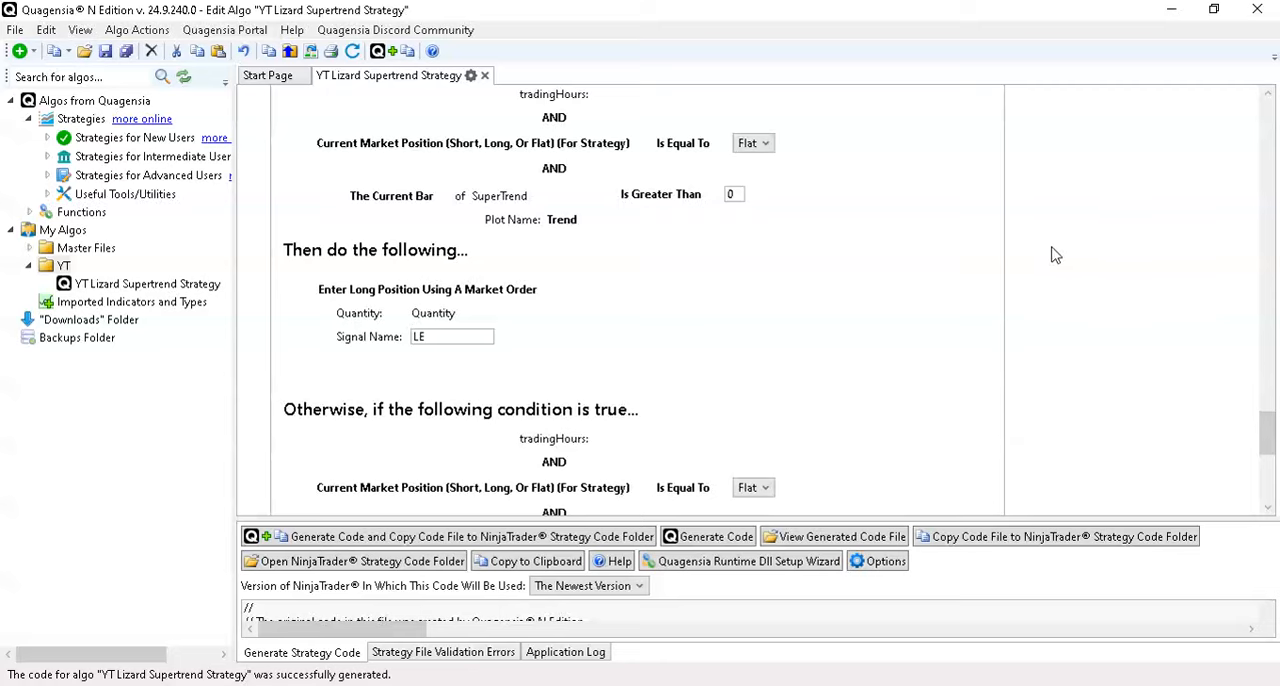
pyautogui.scroll(1, 1058, 262)
pyautogui.scroll(-6, 1060, 268)
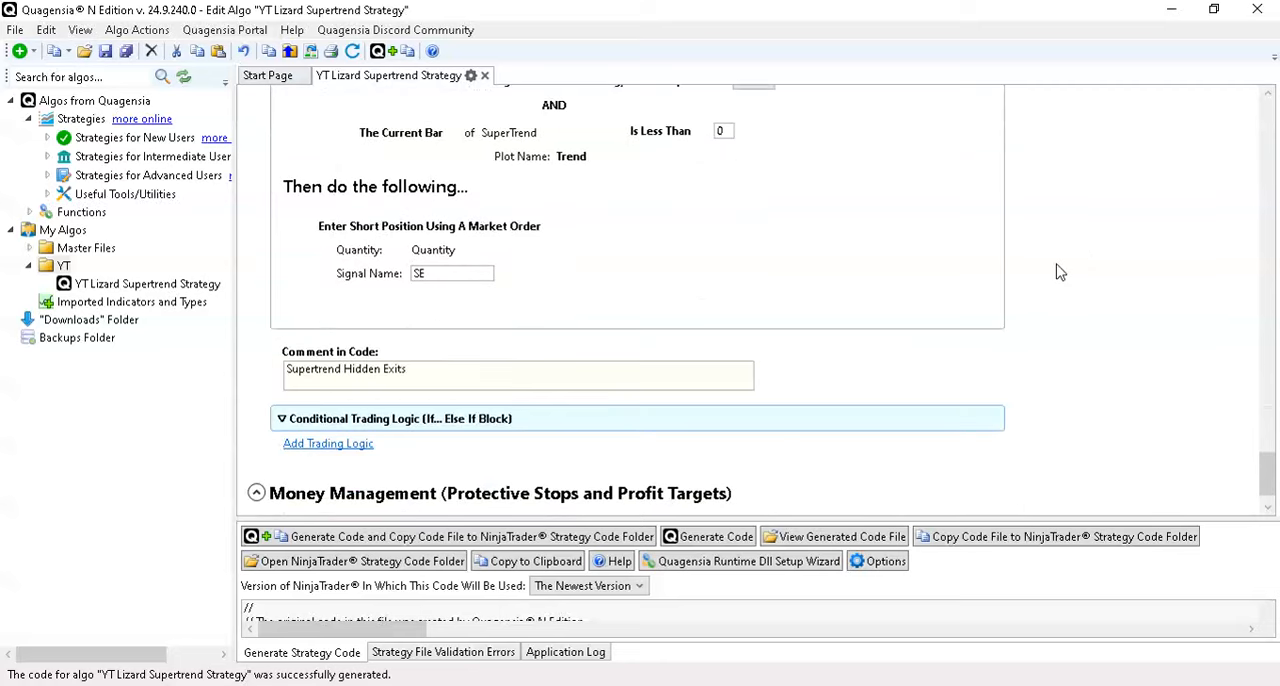
# - Copy the "Supertrend Hidden Exits" code comment and paste it before the Set tradingHours item under When Bar Updates
pyautogui.moveTo(1001, 318)
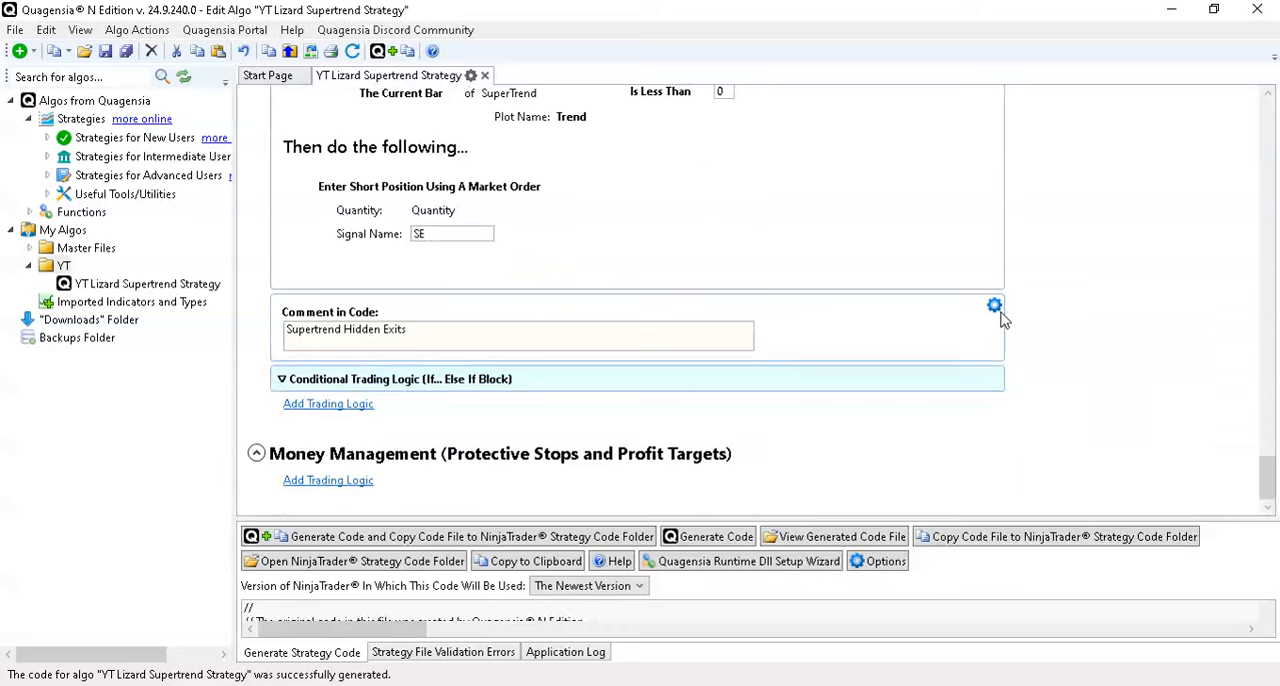
pyautogui.click(996, 308)
pyautogui.click(1070, 416)
pyautogui.scroll(15, 1068, 365)
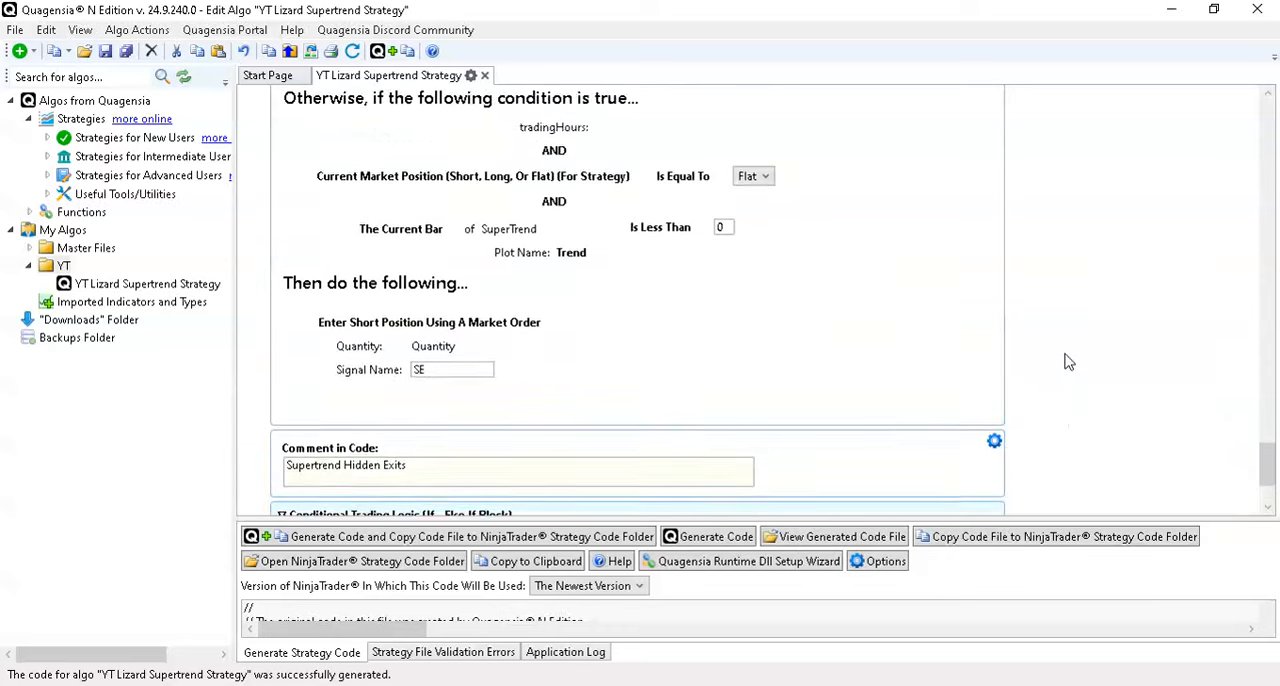
pyautogui.scroll(1, 1068, 362)
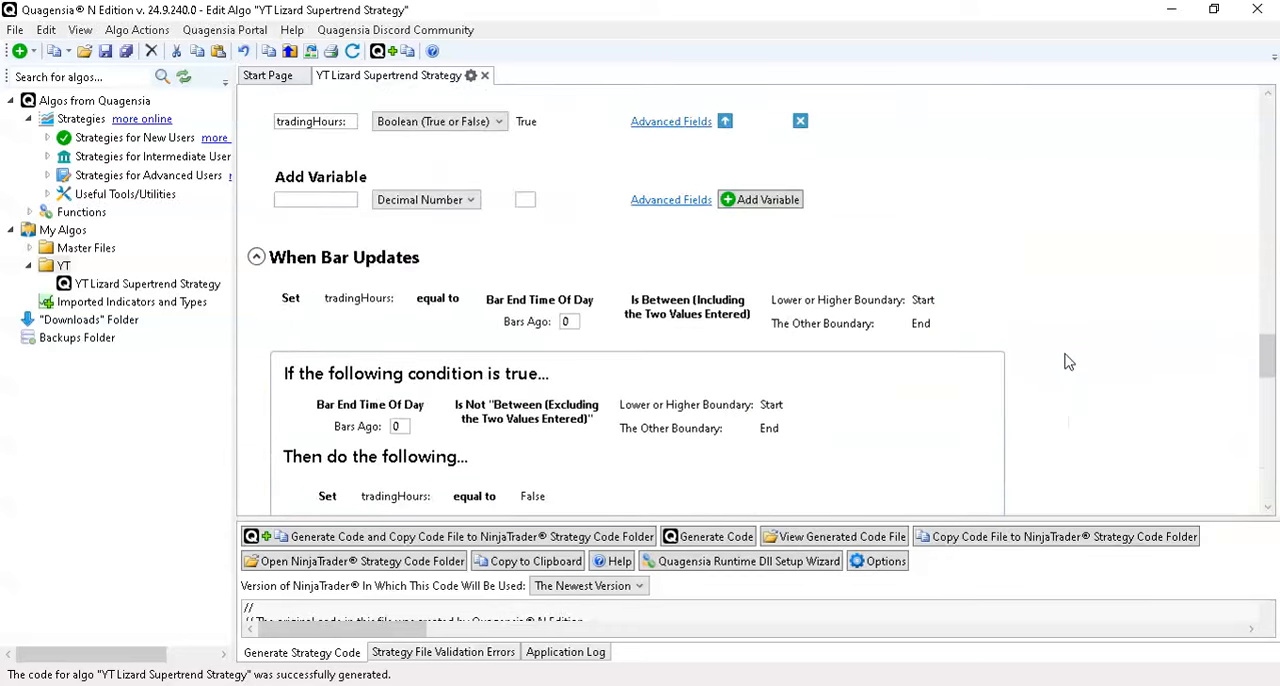
pyautogui.click(995, 290)
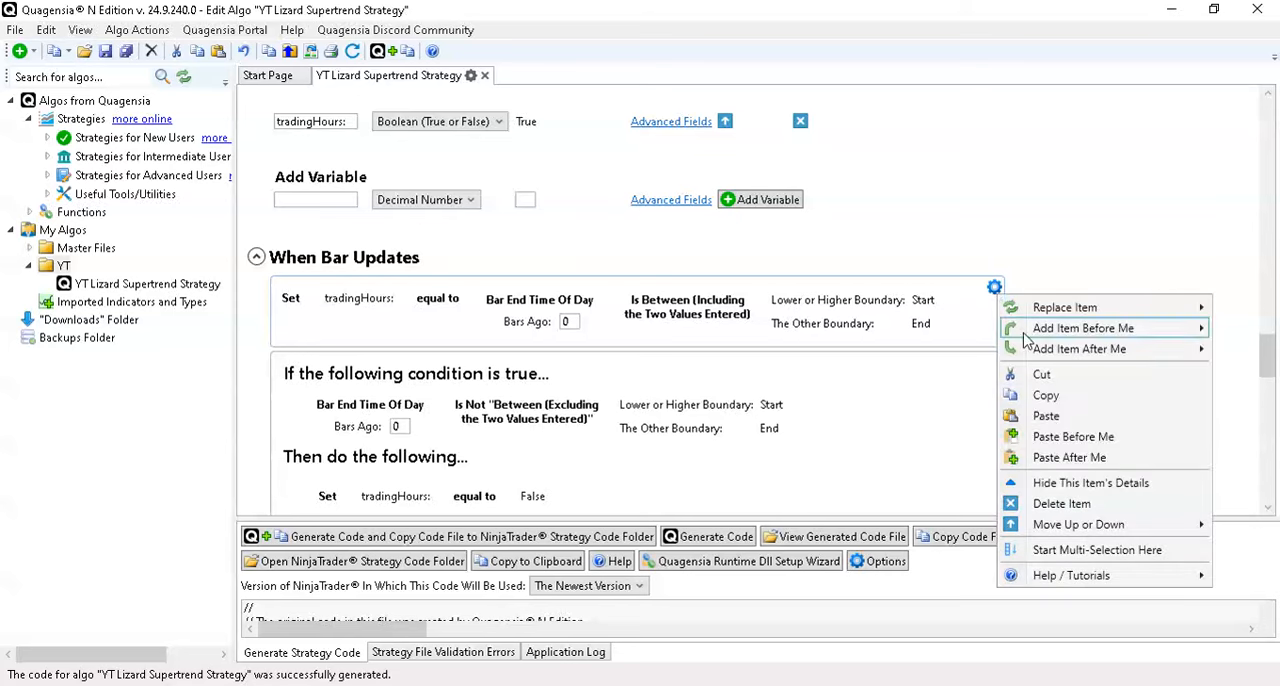
pyautogui.click(1070, 438)
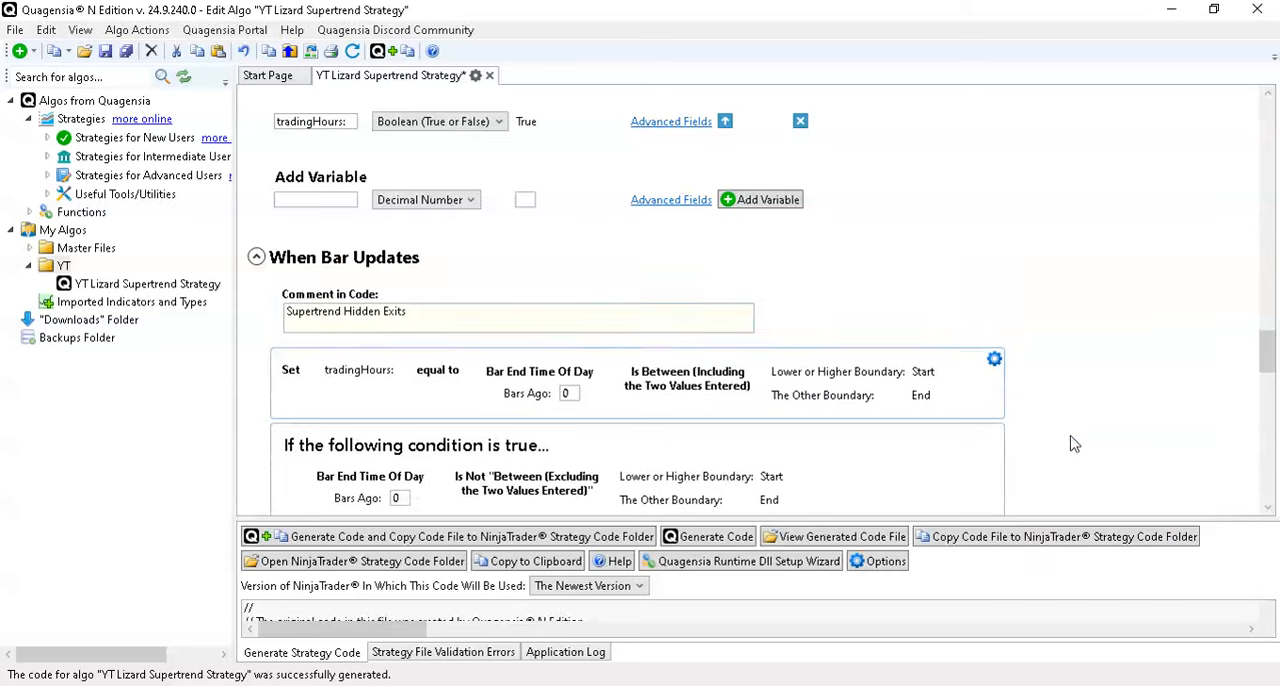
# - Change the text of the pasted comment above the Set tradingHours item to "Trading Hours"
pyautogui.moveTo(429, 311); pyautogui.dragTo(240, 318)
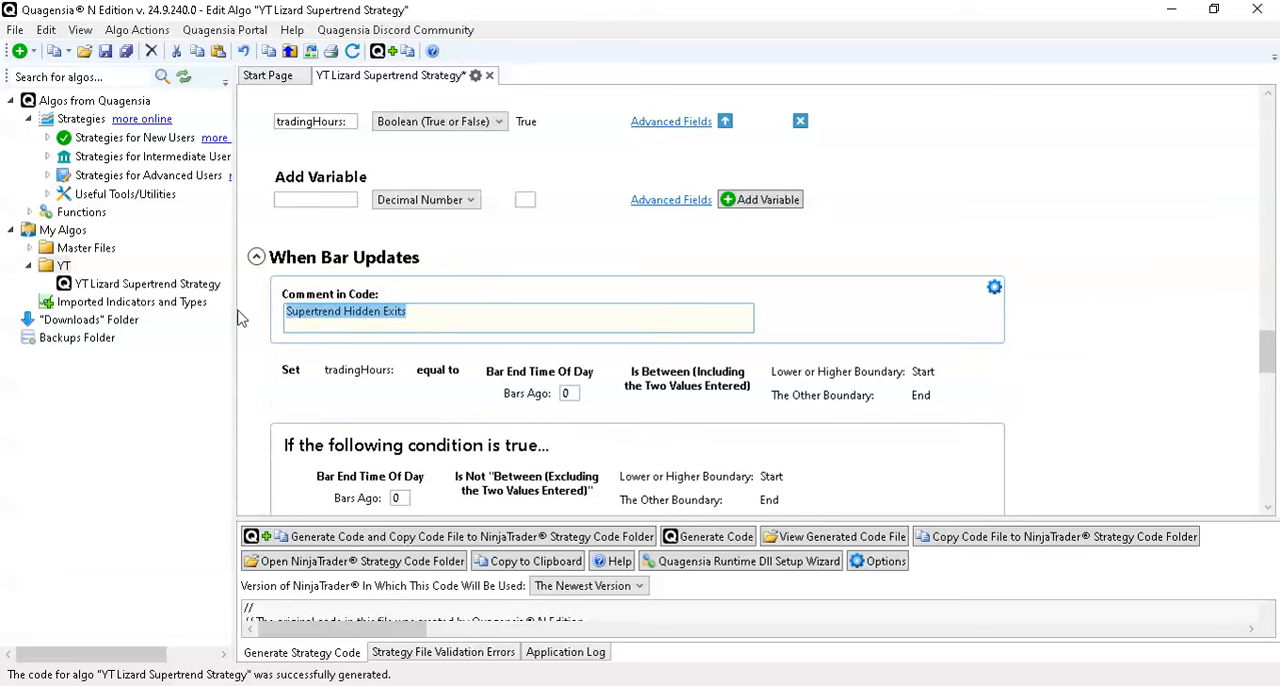
pyautogui.write('Trading Hours')
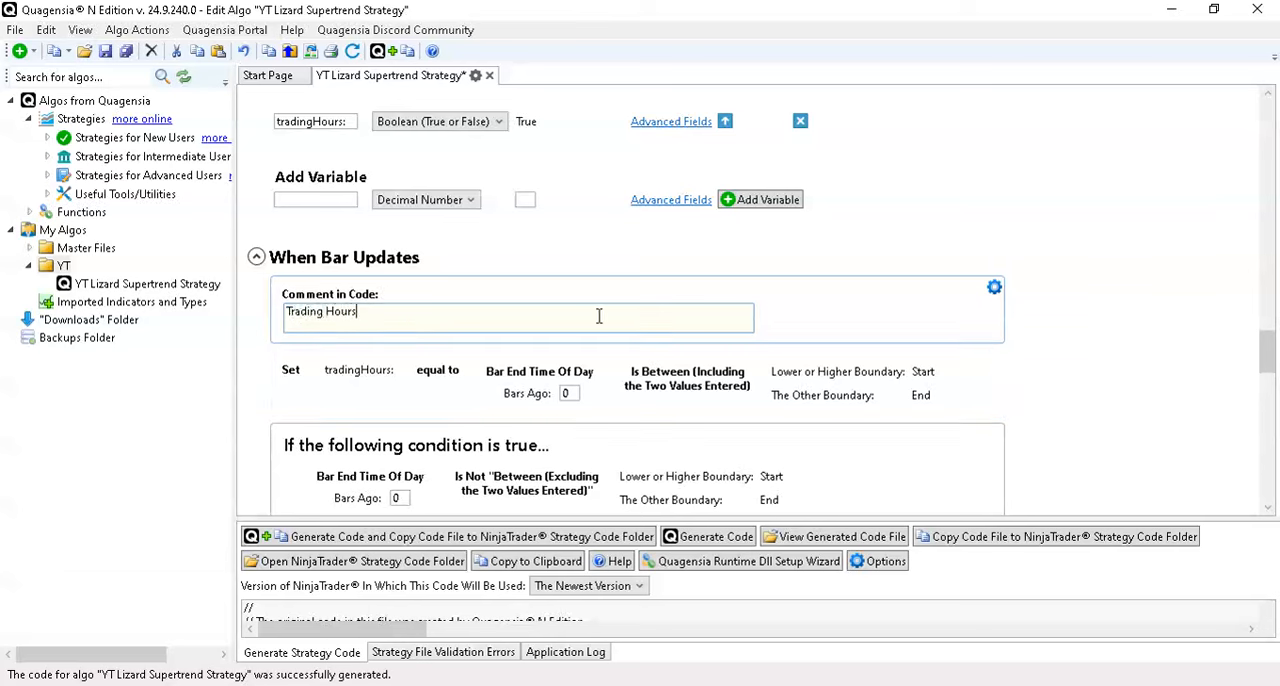
# - Hide the details of the Set tradingHours item and of the end-of-day If block below it
pyautogui.click(995, 364)
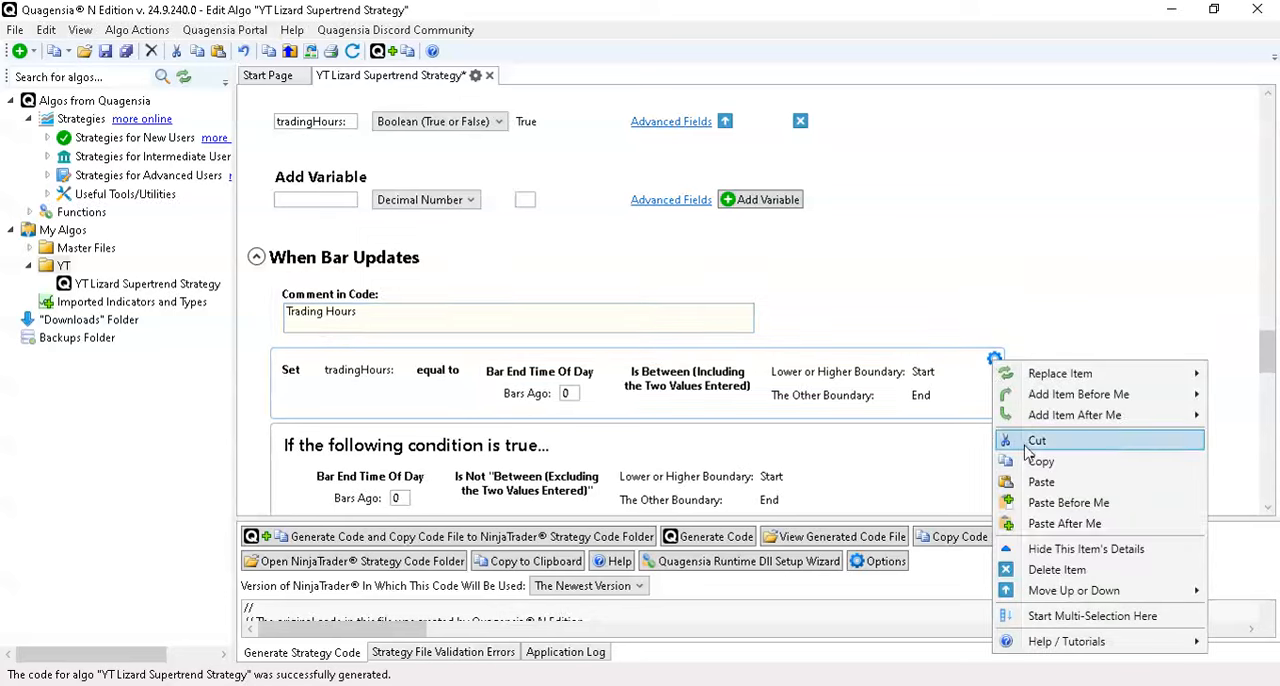
pyautogui.click(1045, 545)
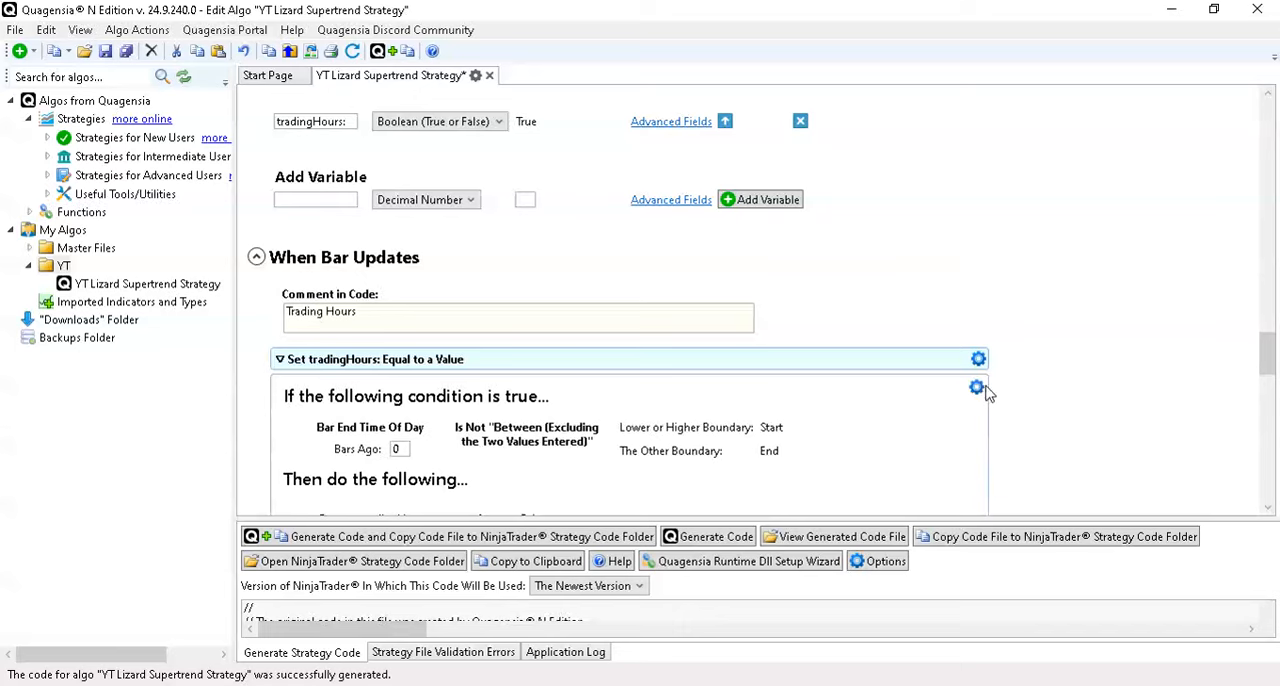
pyautogui.rightClick(985, 393)
pyautogui.click(1078, 234)
# - Paste the copied comment after the collapsed trading hours If block and change its text to "Main Logic"
pyautogui.scroll(3, 1000, 318)
pyautogui.scroll(1, 1000, 318)
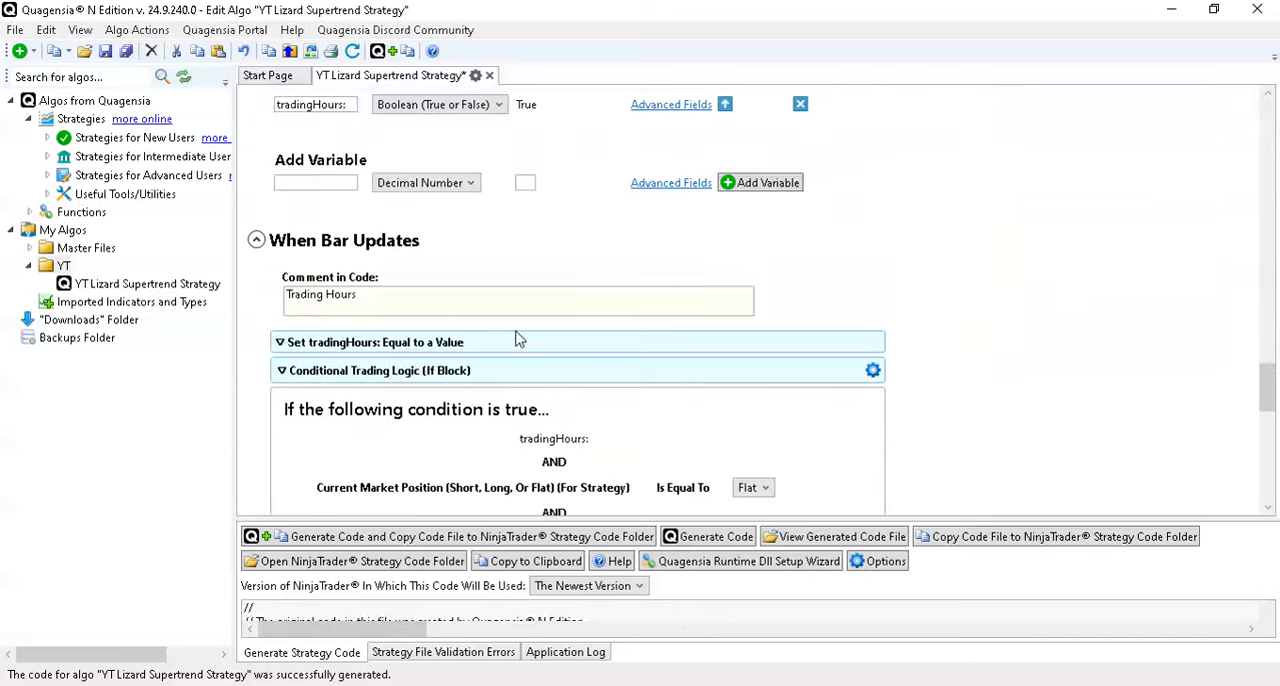
pyautogui.click(873, 370)
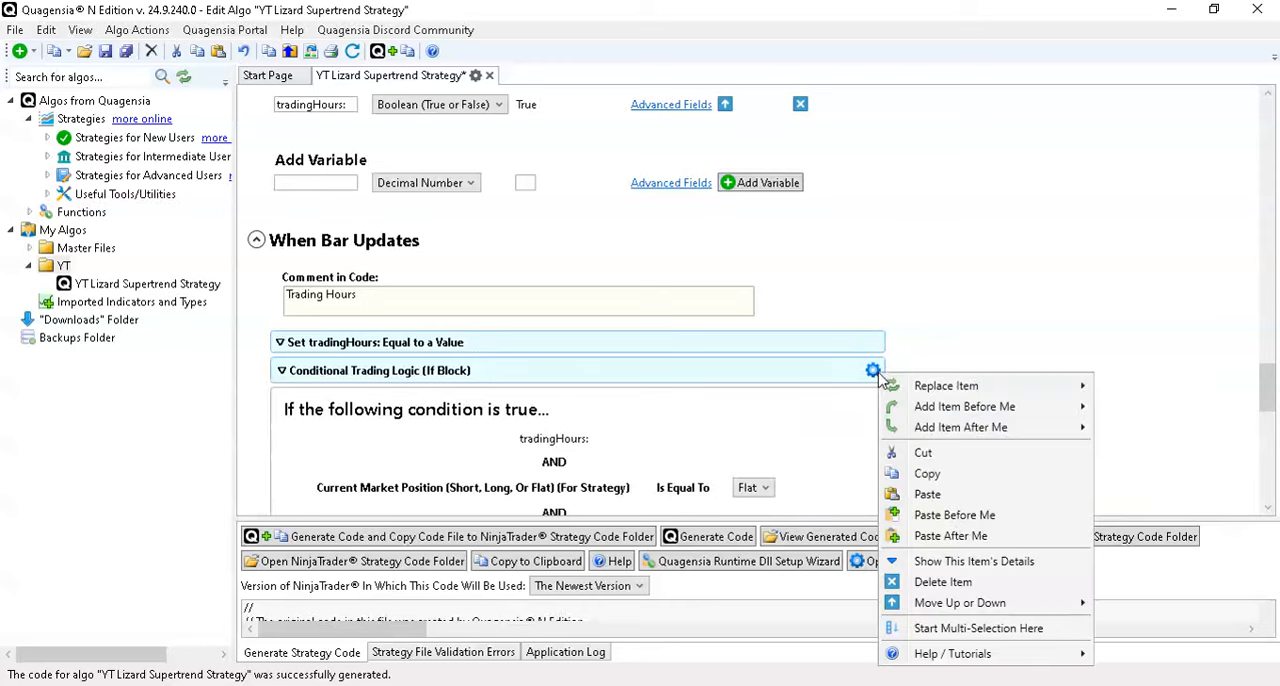
pyautogui.click(951, 536)
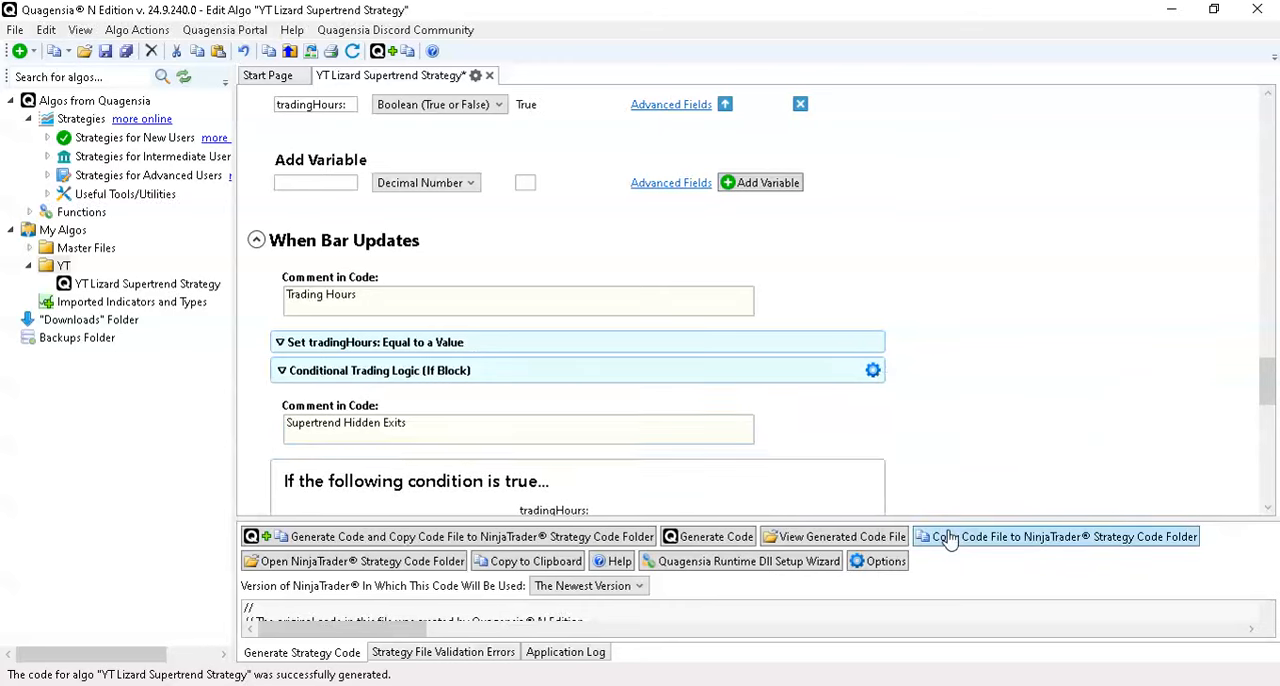
pyautogui.moveTo(470, 430); pyautogui.dragTo(240, 430)
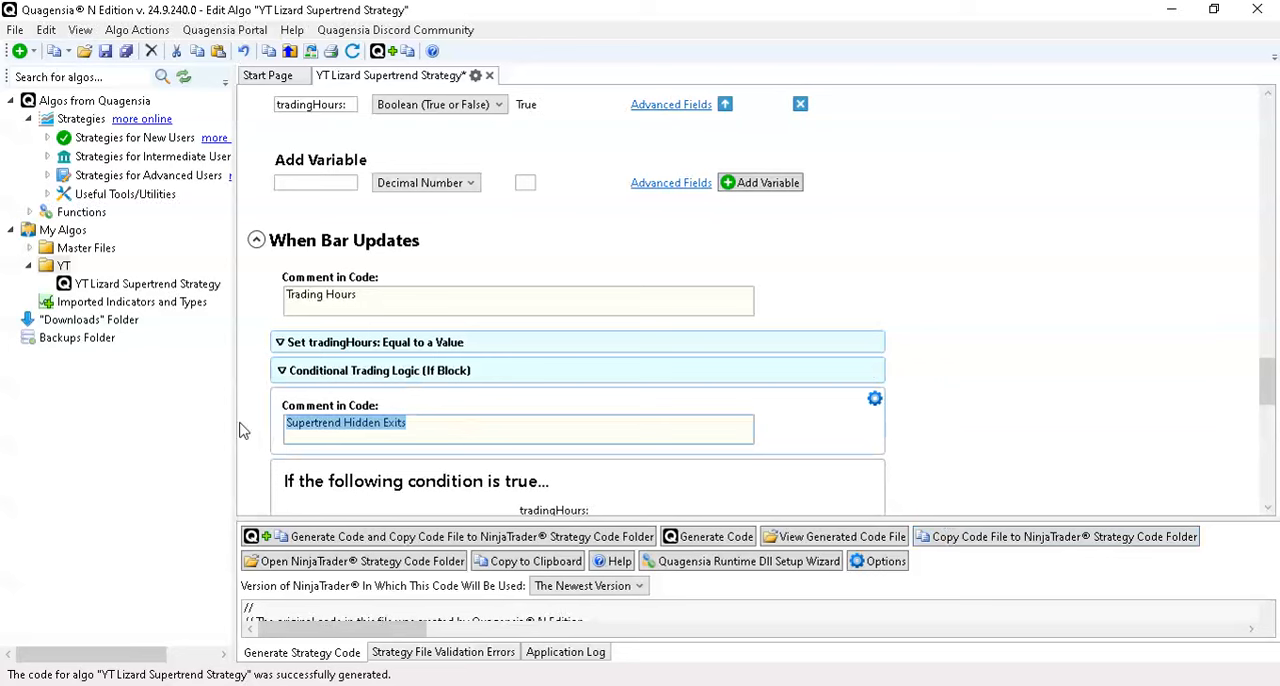
pyautogui.write('Main Logic')
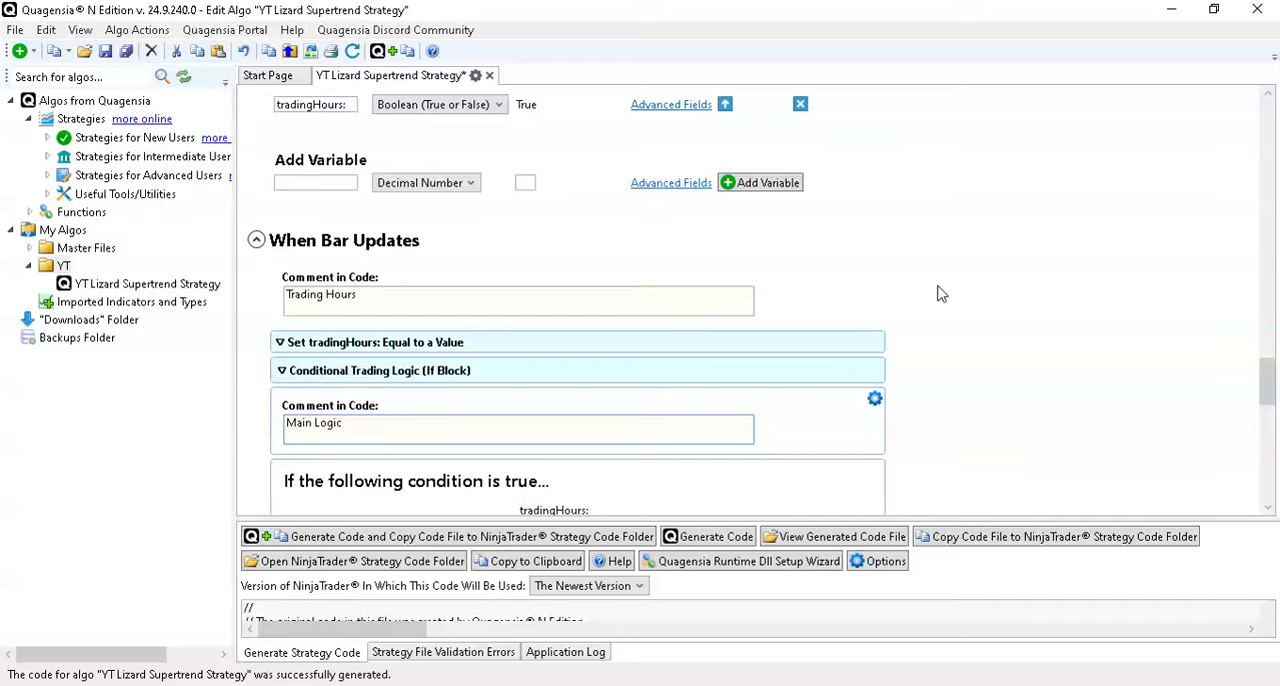
# - Add a new AND condition after the SuperTrend Trend greater-than-0 condition of the long entry in the main logic
pyautogui.scroll(-4, 974, 325)
pyautogui.scroll(-6, 974, 328)
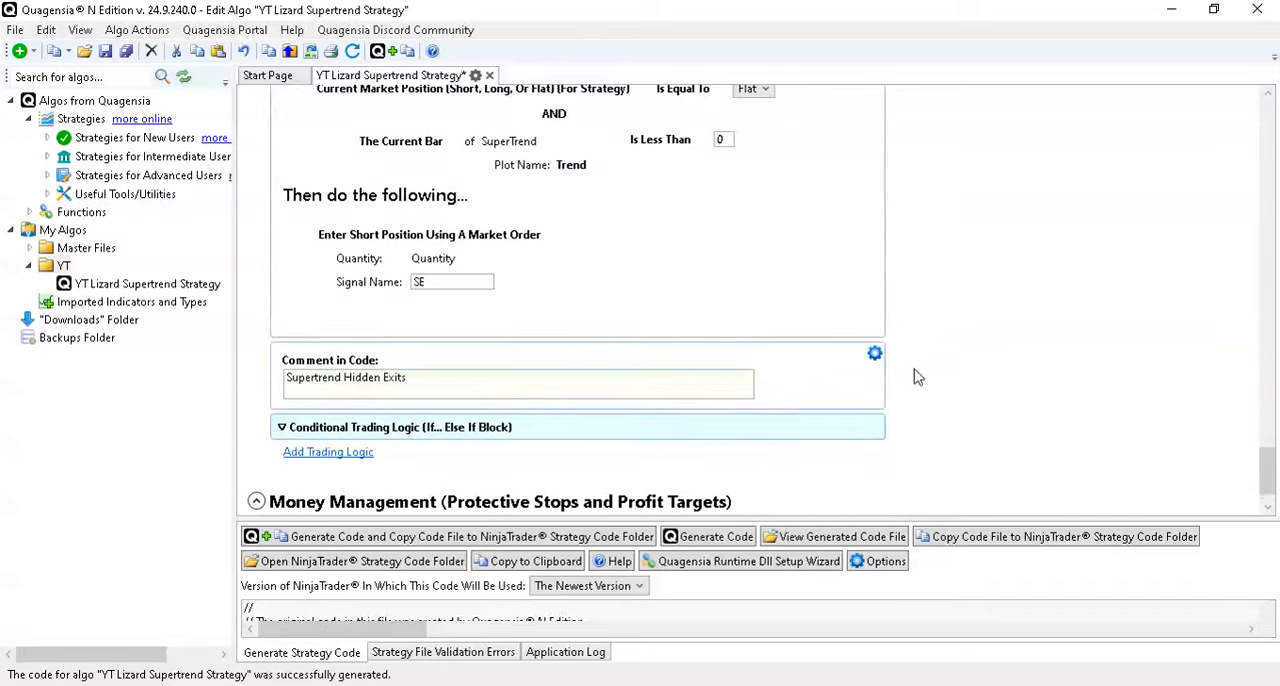
pyautogui.scroll(3, 918, 372)
pyautogui.scroll(4, 920, 372)
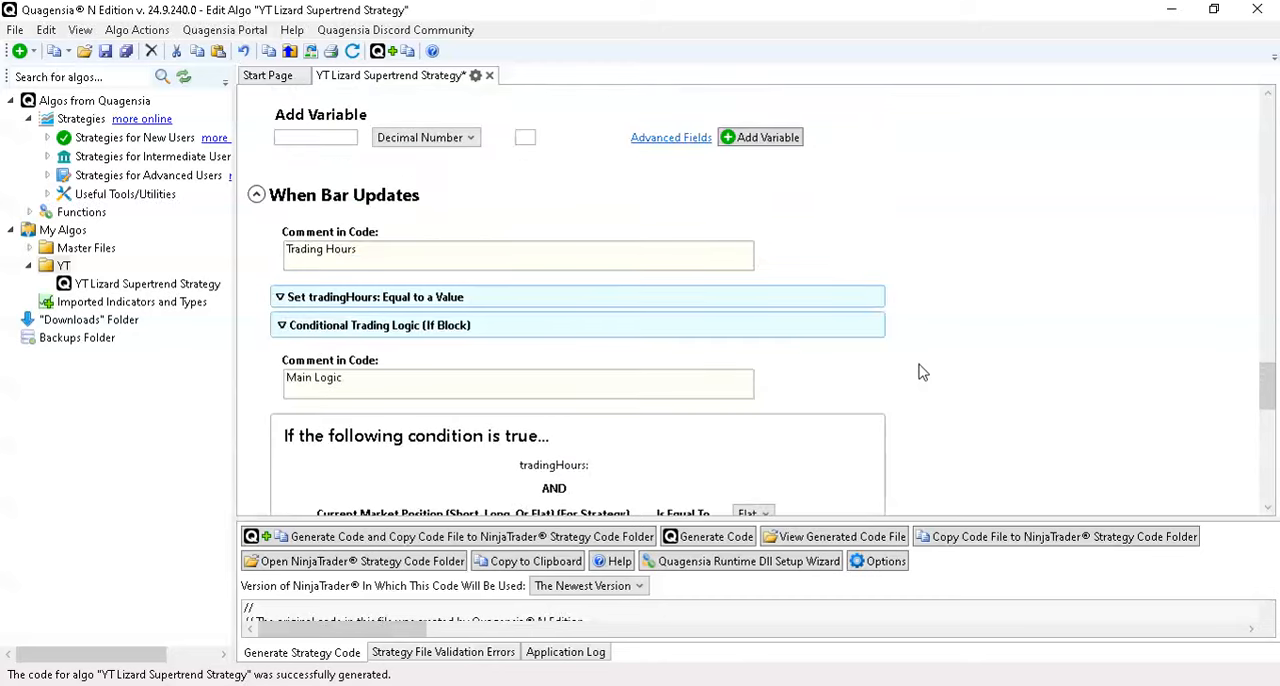
pyautogui.scroll(-3, 934, 334)
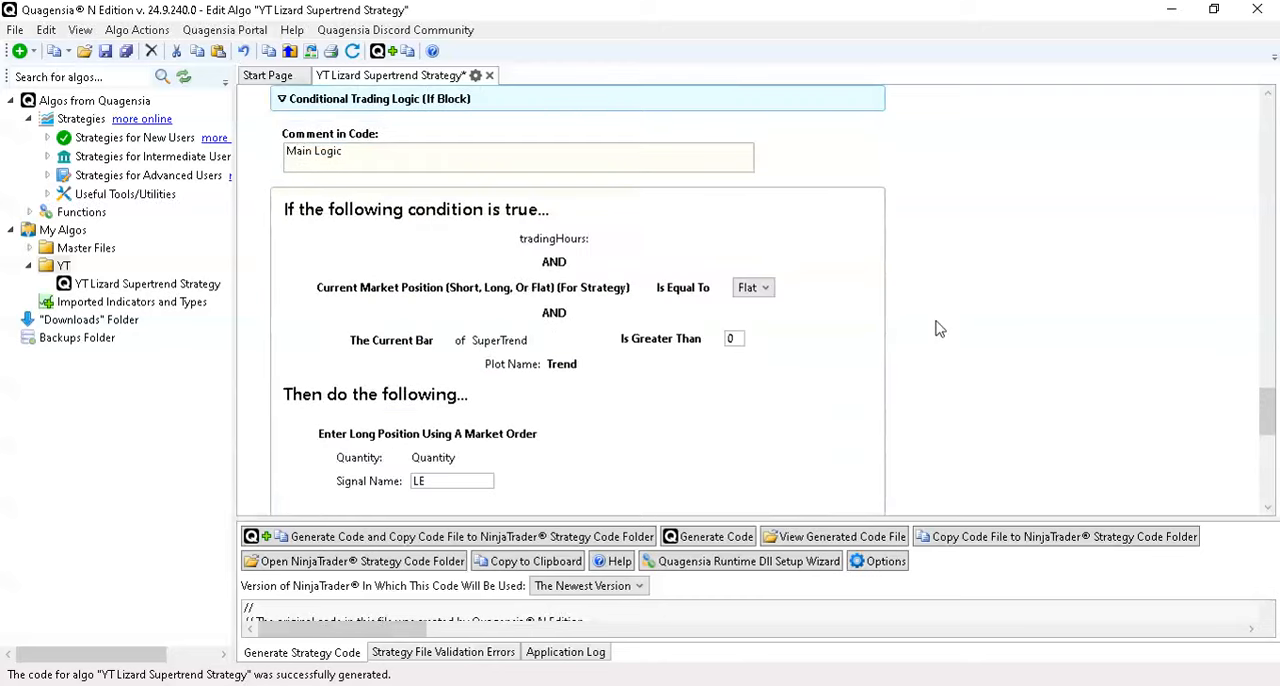
pyautogui.moveTo(776, 342)
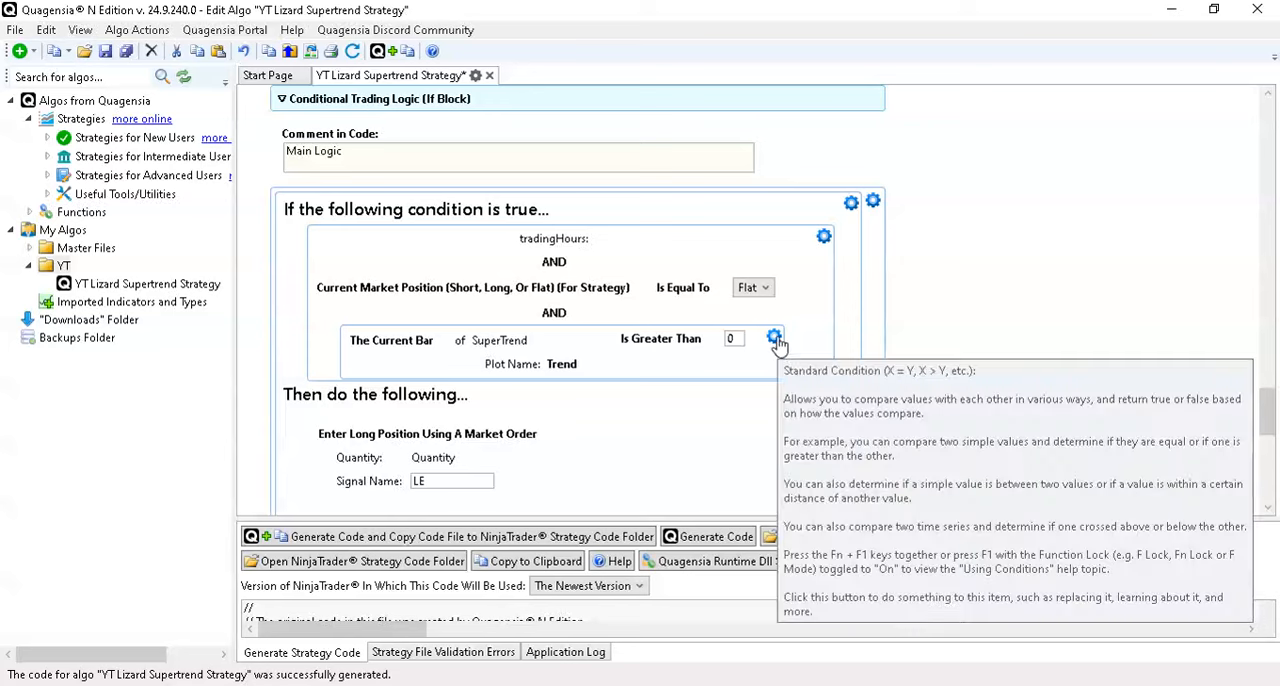
pyautogui.scroll(-3, 780, 344)
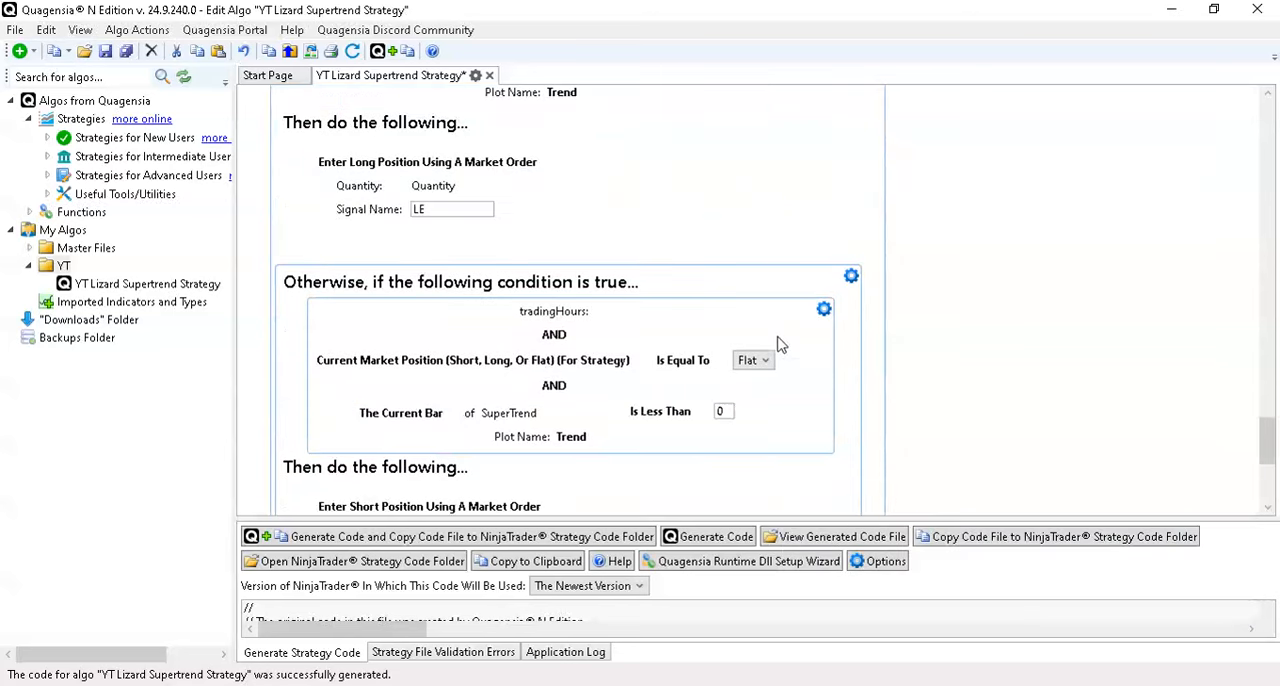
pyautogui.scroll(3, 781, 344)
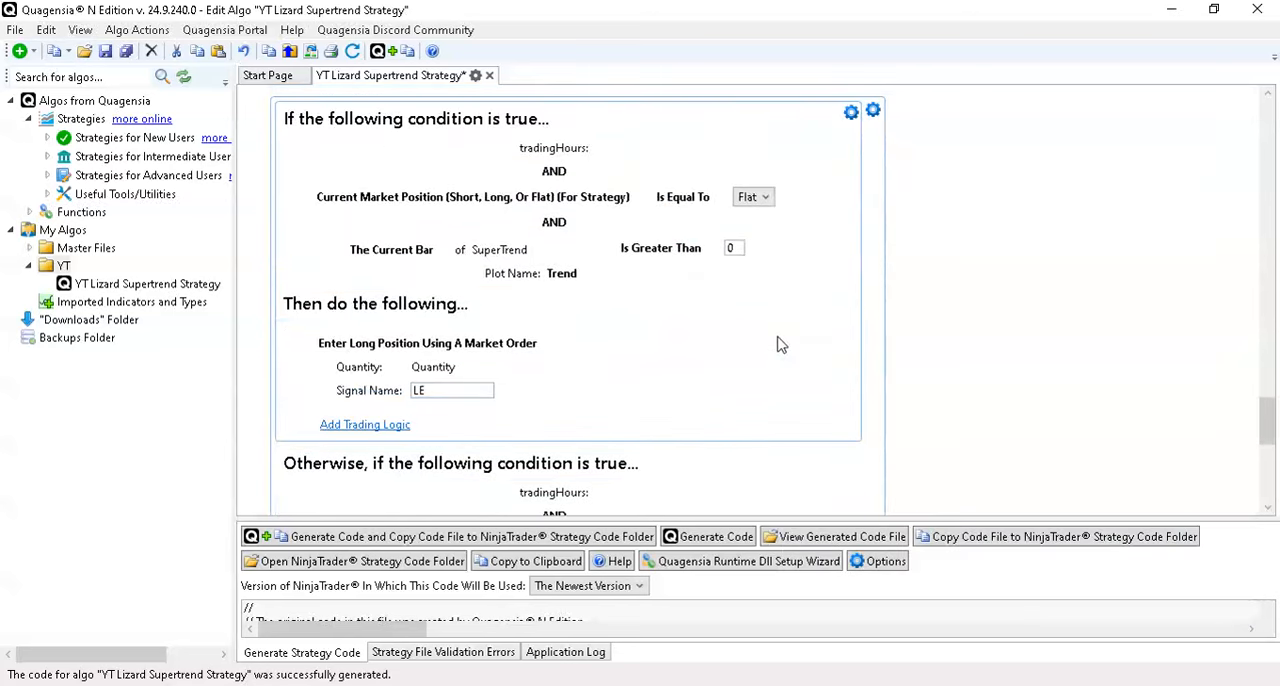
pyautogui.scroll(1, 780, 344)
pyautogui.click(774, 292)
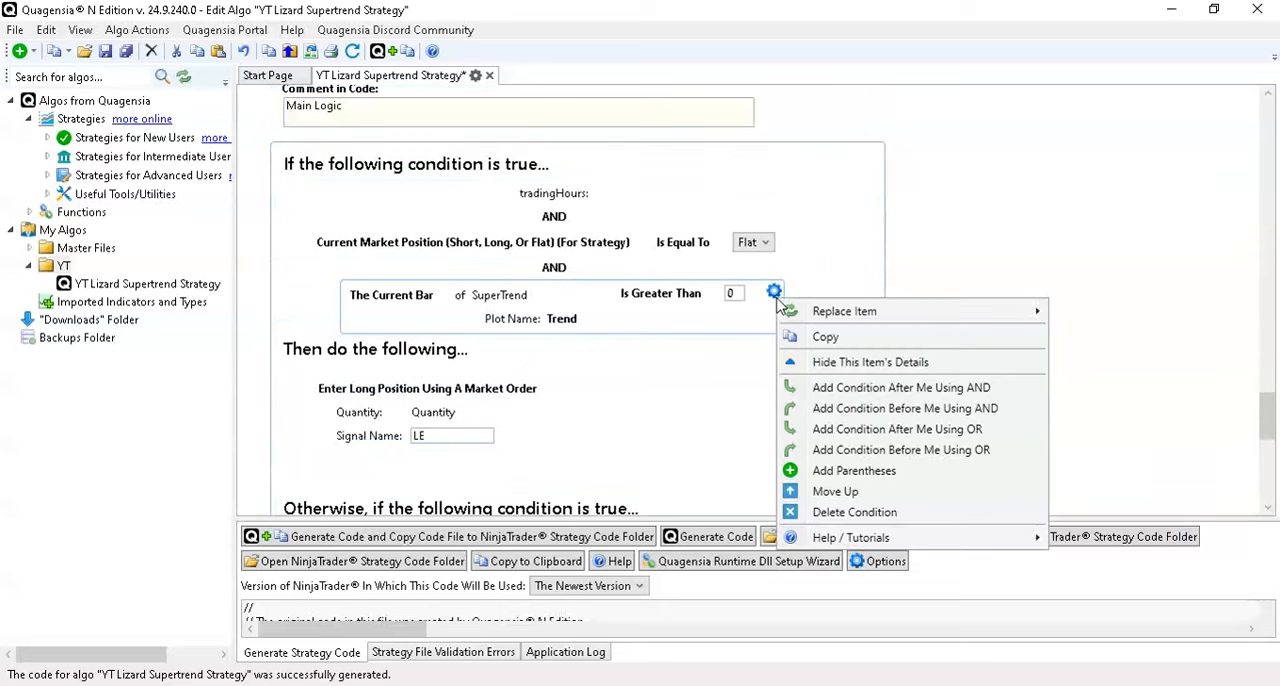
pyautogui.click(852, 388)
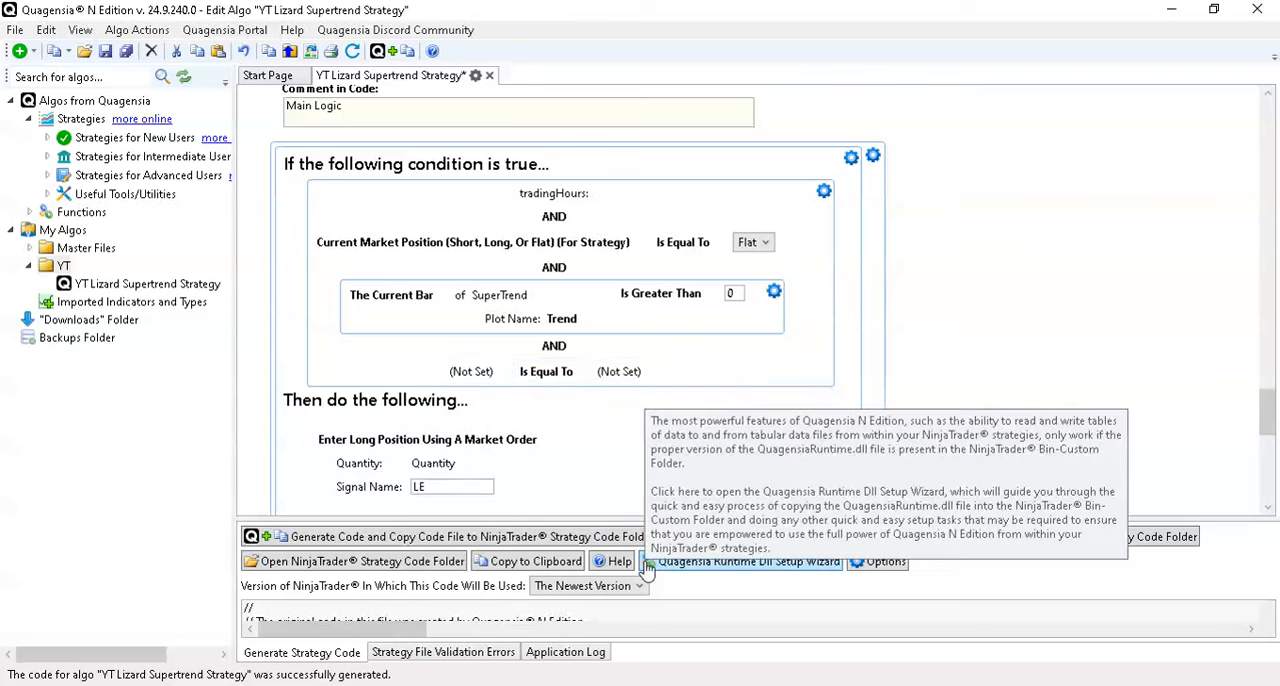
# - Switch to the NinjaTrader Strategy Analyzer, turn off Show Supertrend and run the backtest again
pyautogui.moveTo(895, 685)
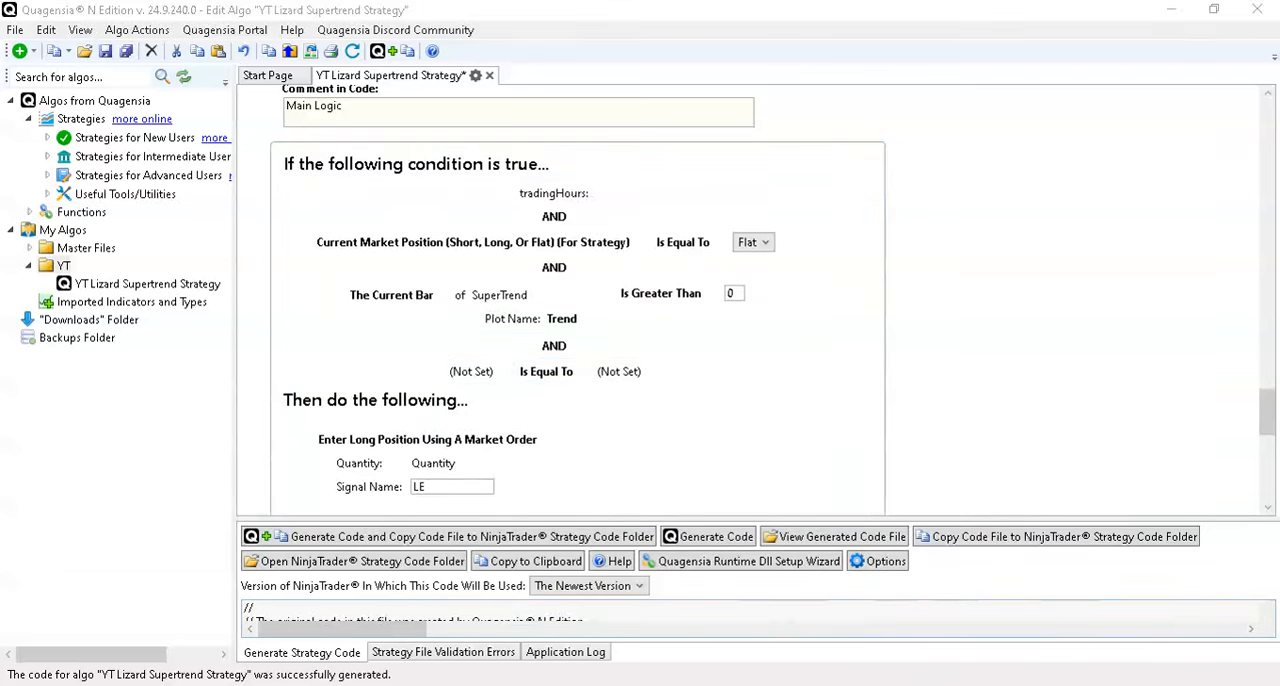
pyautogui.click(1107, 661)
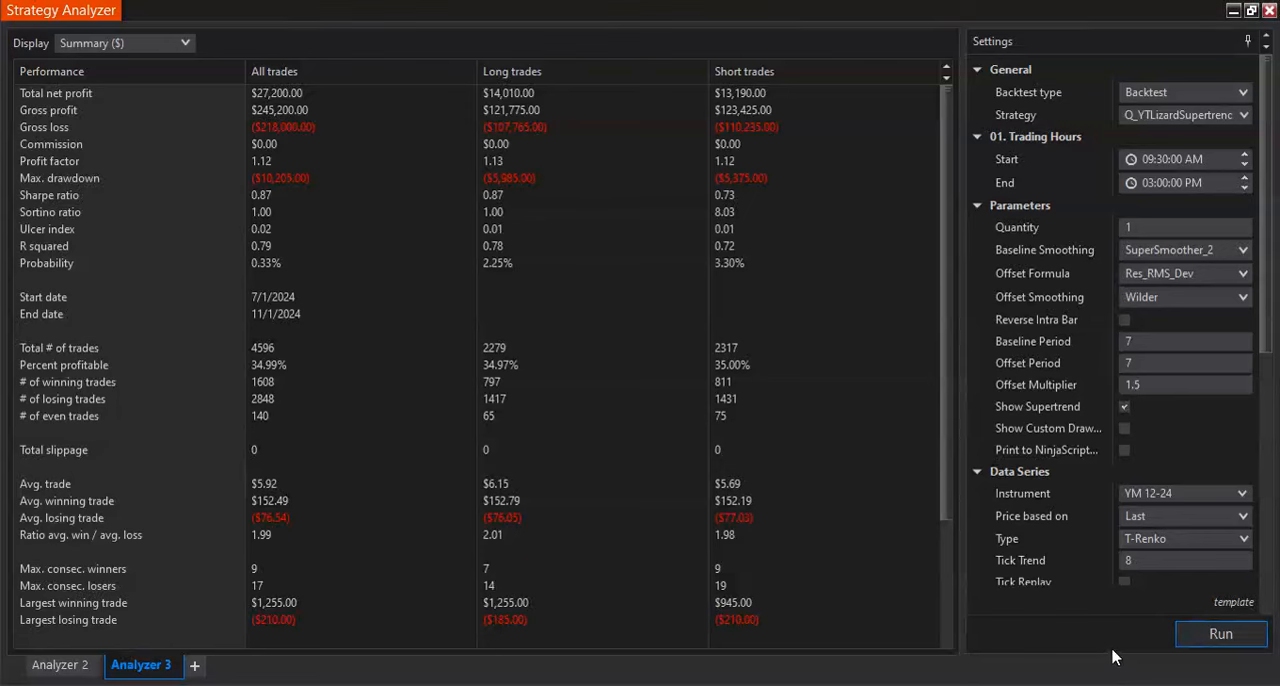
pyautogui.click(1124, 406)
pyautogui.click(1221, 634)
# - Display the backtest as a Chart and examine the entry and exit signals around the 03:00 PM End time and earlier
pyautogui.click(158, 50)
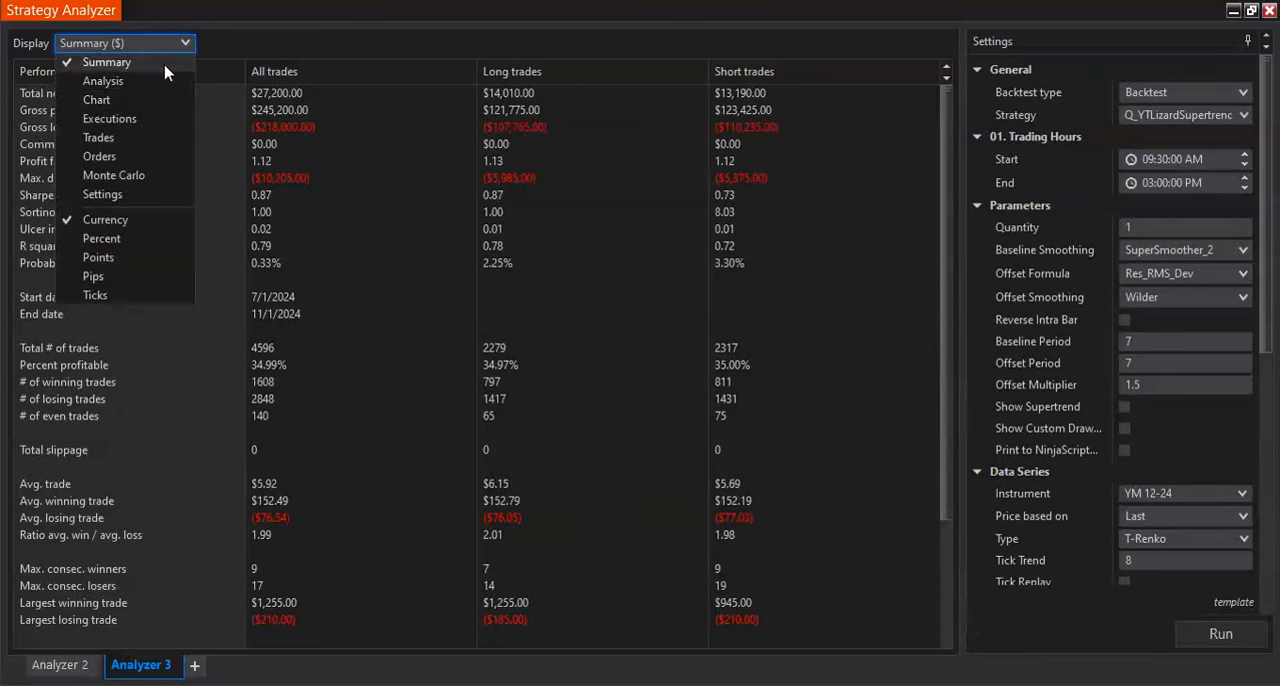
pyautogui.click(96, 100)
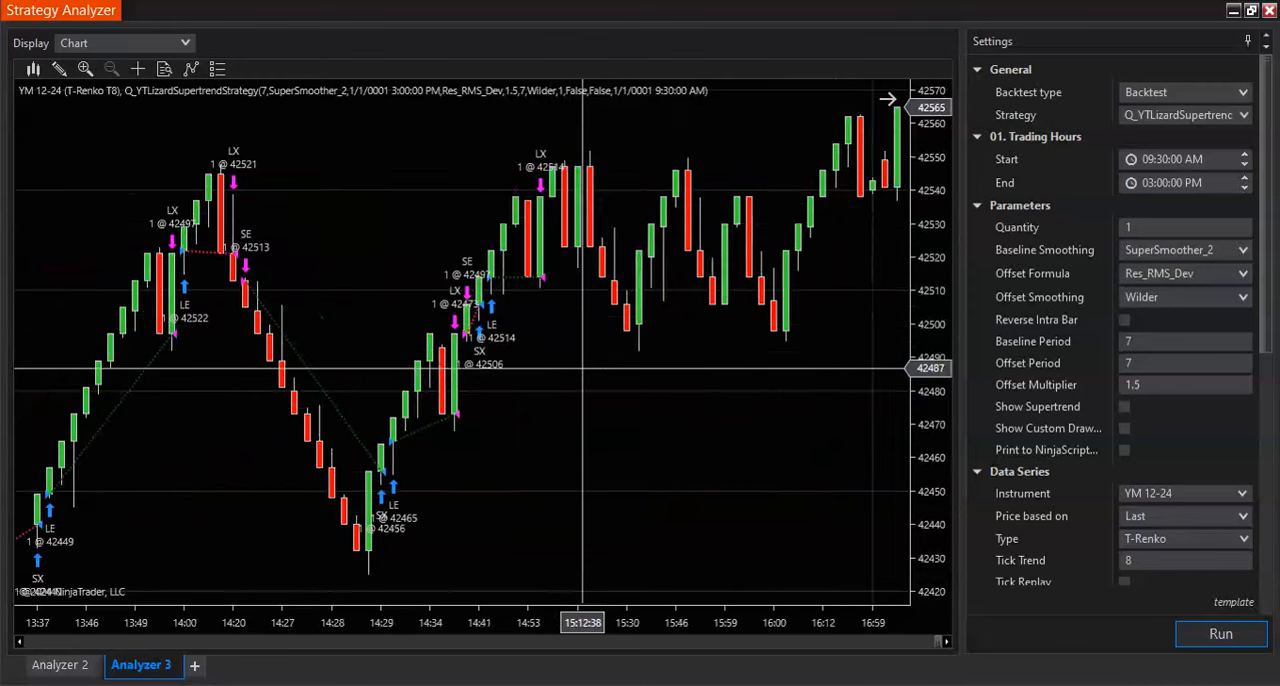
pyautogui.scroll(3, 583, 368)
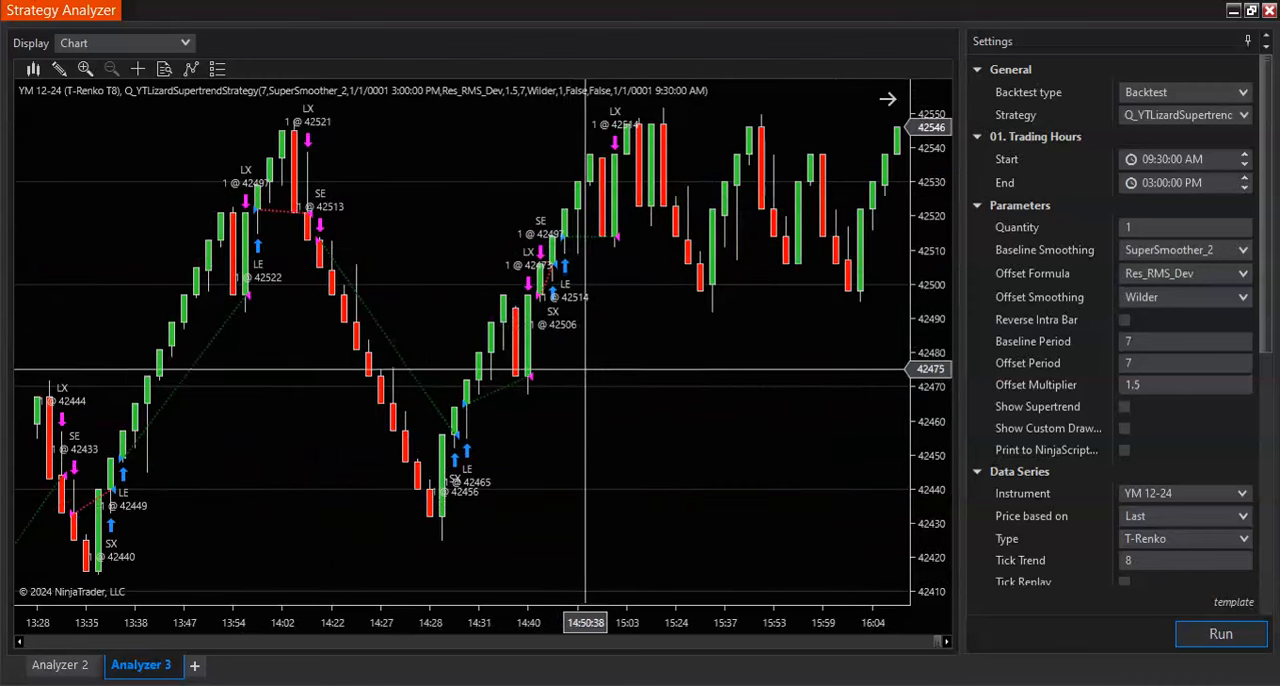
pyautogui.scroll(-3, 584, 368)
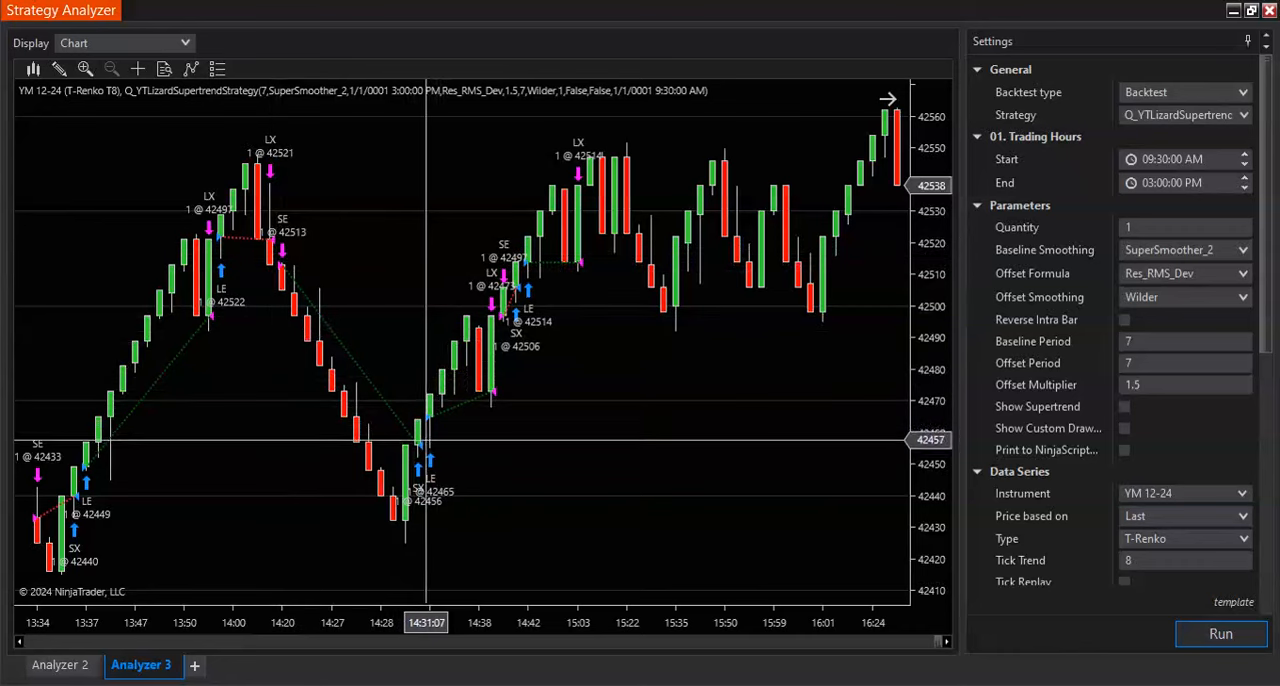
pyautogui.scroll(10, 430, 398)
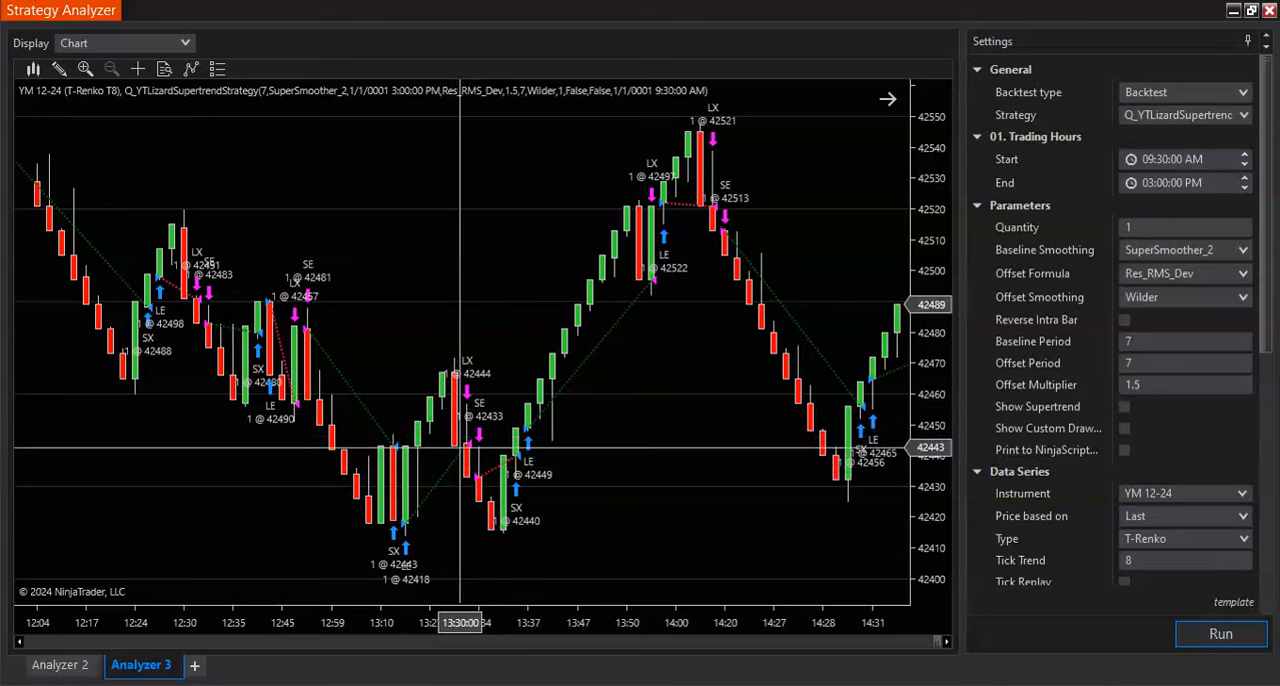
# - Examine the earlier entries and exits on the backtest chart, and display the results as Summary ($)
pyautogui.scroll(3, 460, 447)
pyautogui.scroll(3, 460, 447)
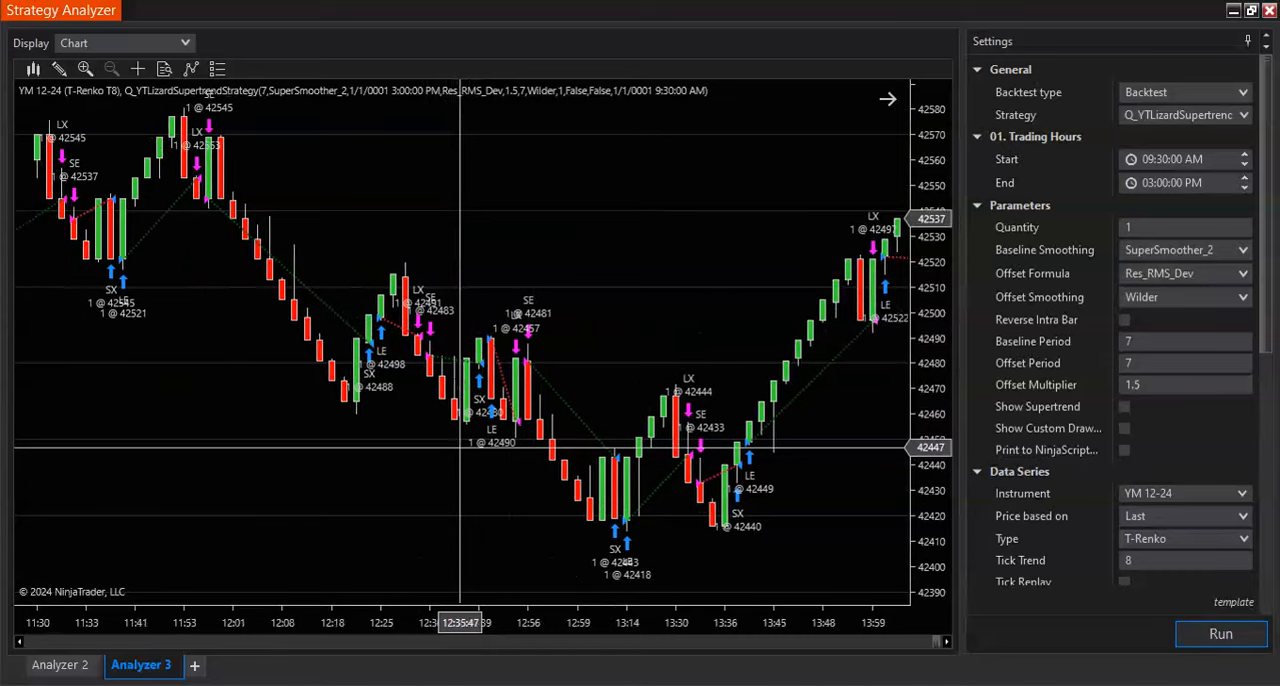
pyautogui.scroll(-6, 460, 447)
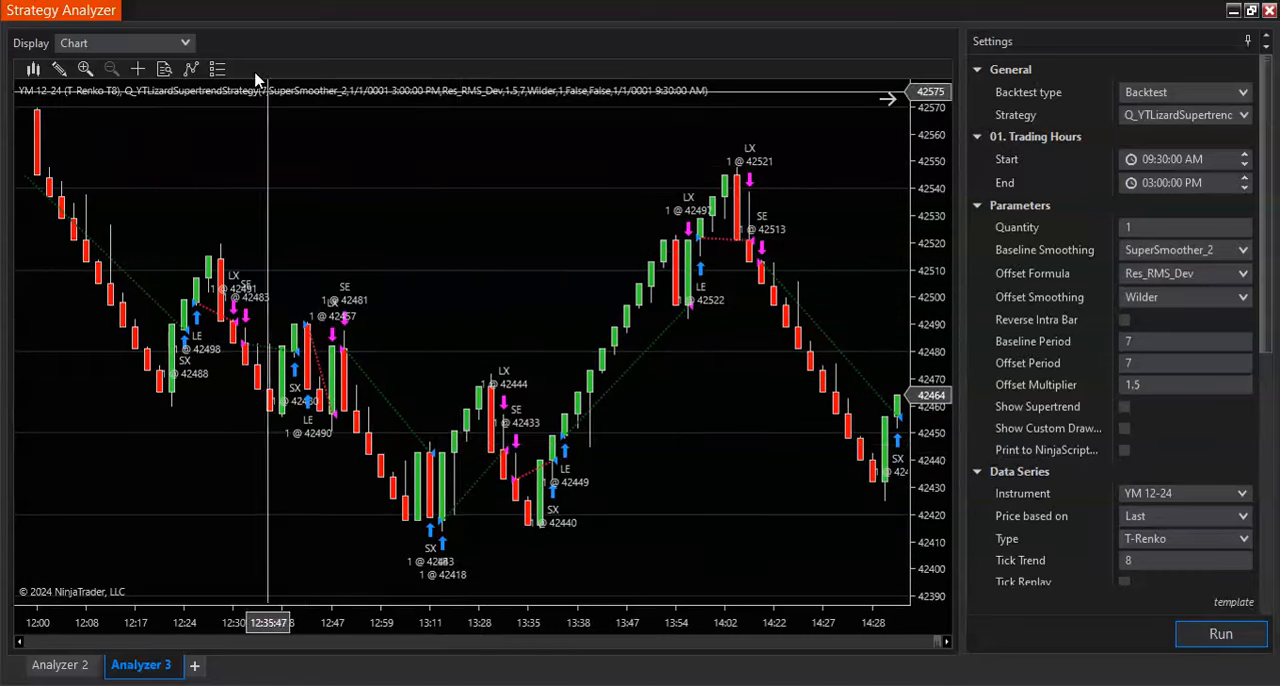
pyautogui.click(185, 43)
pyautogui.click(185, 58)
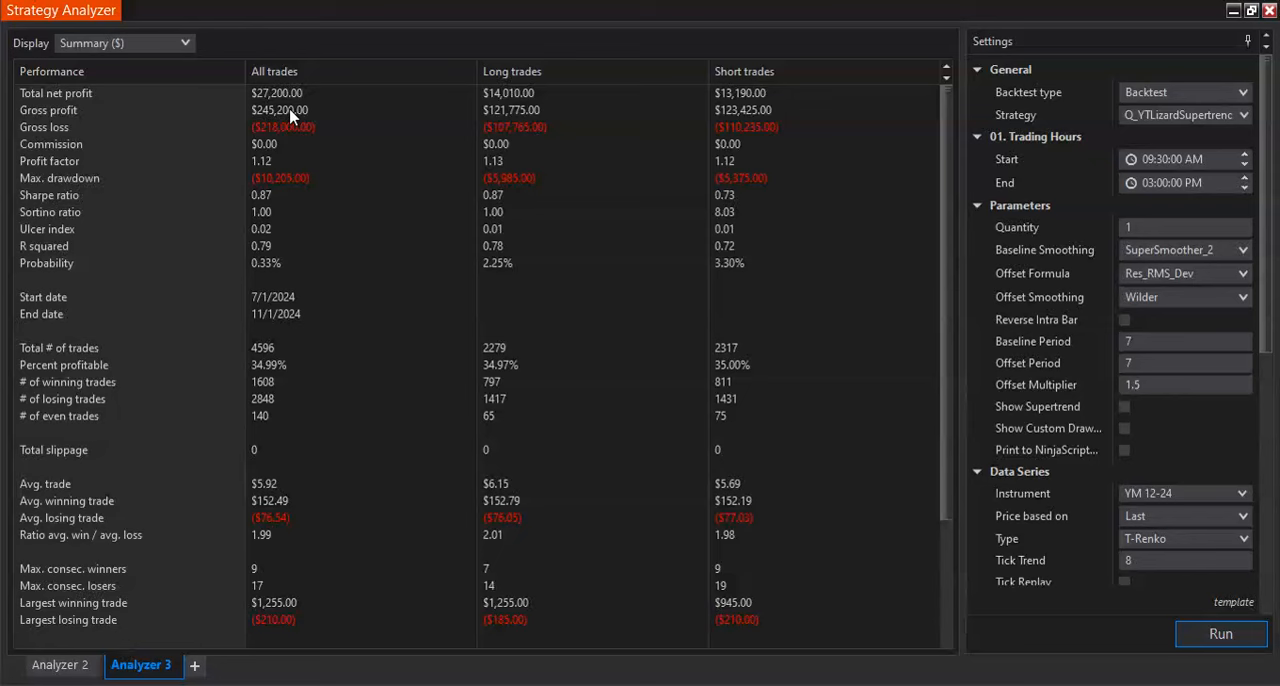
pyautogui.click(1236, 640)
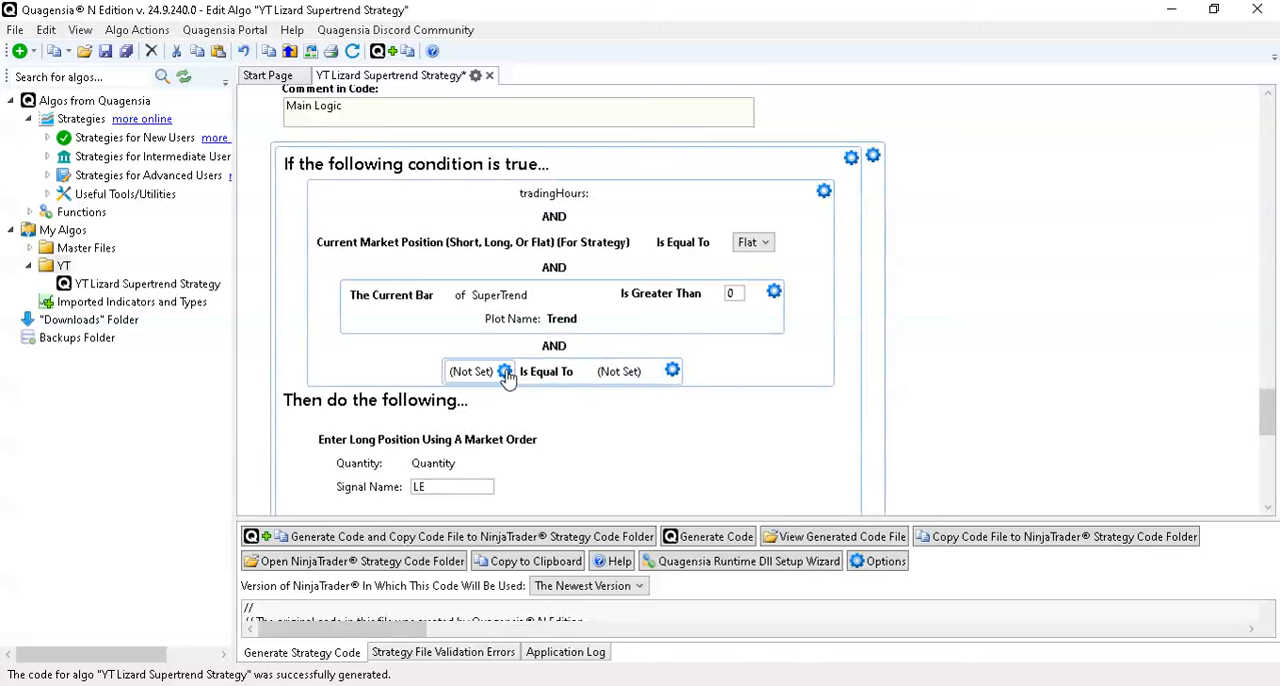
# - In Quagensia, set the new long entry condition to compare the Close of the current bar using Is Greater Than
pyautogui.click(505, 371)
pyautogui.moveTo(620, 383)
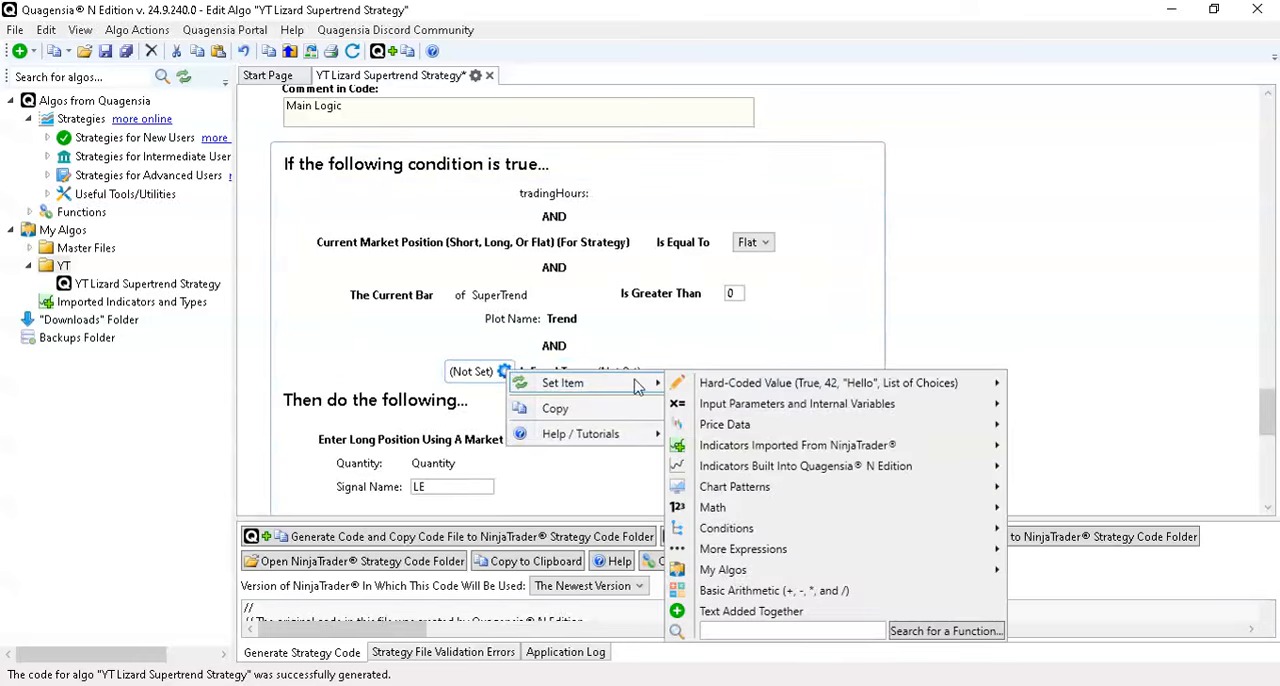
pyautogui.moveTo(786, 428)
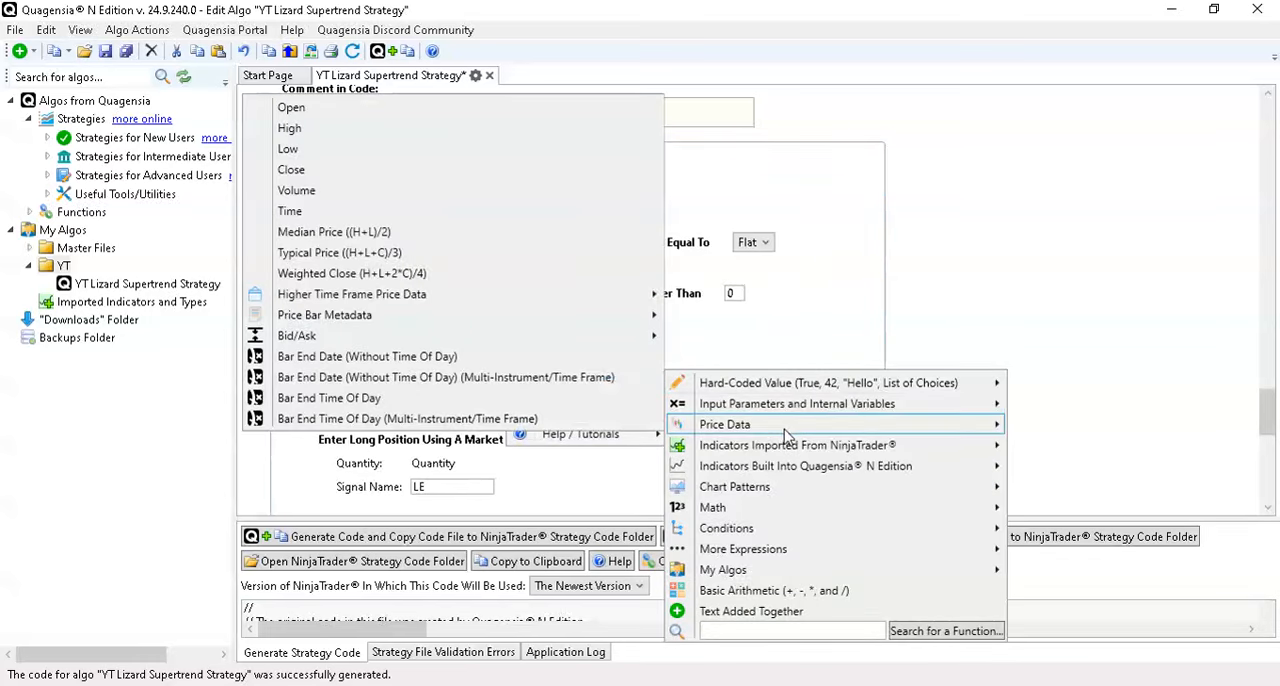
pyautogui.click(352, 170)
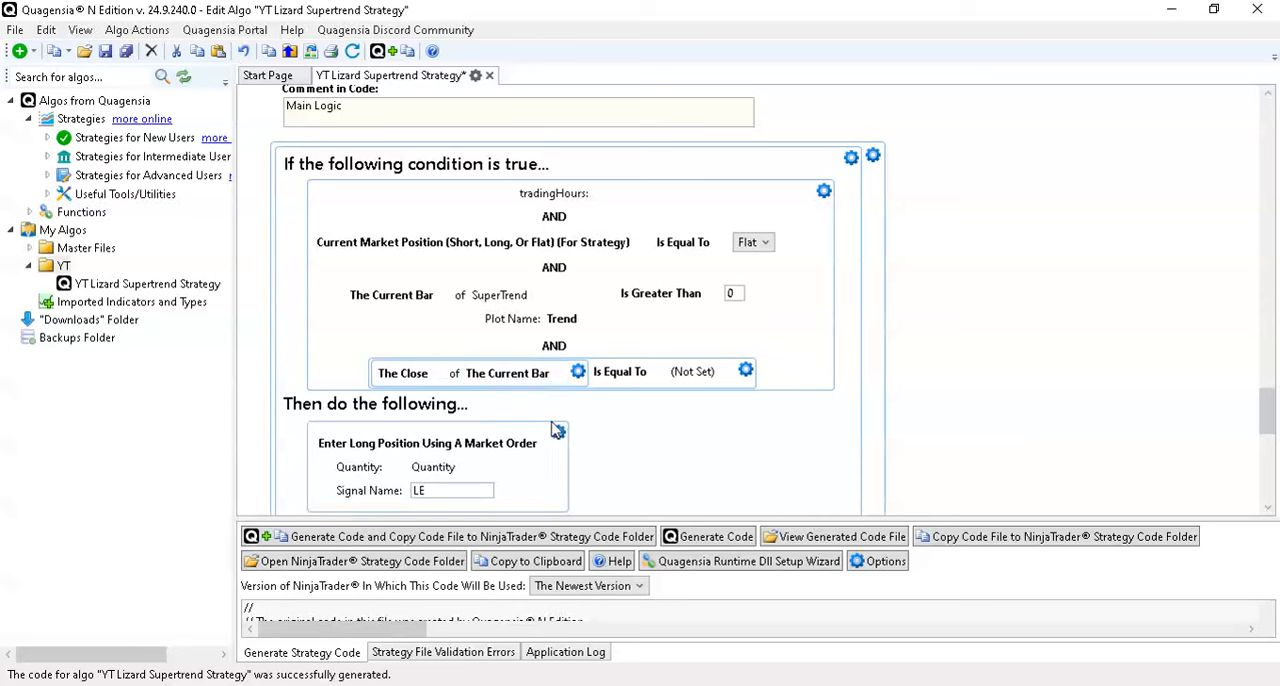
pyautogui.click(614, 383)
pyautogui.click(615, 432)
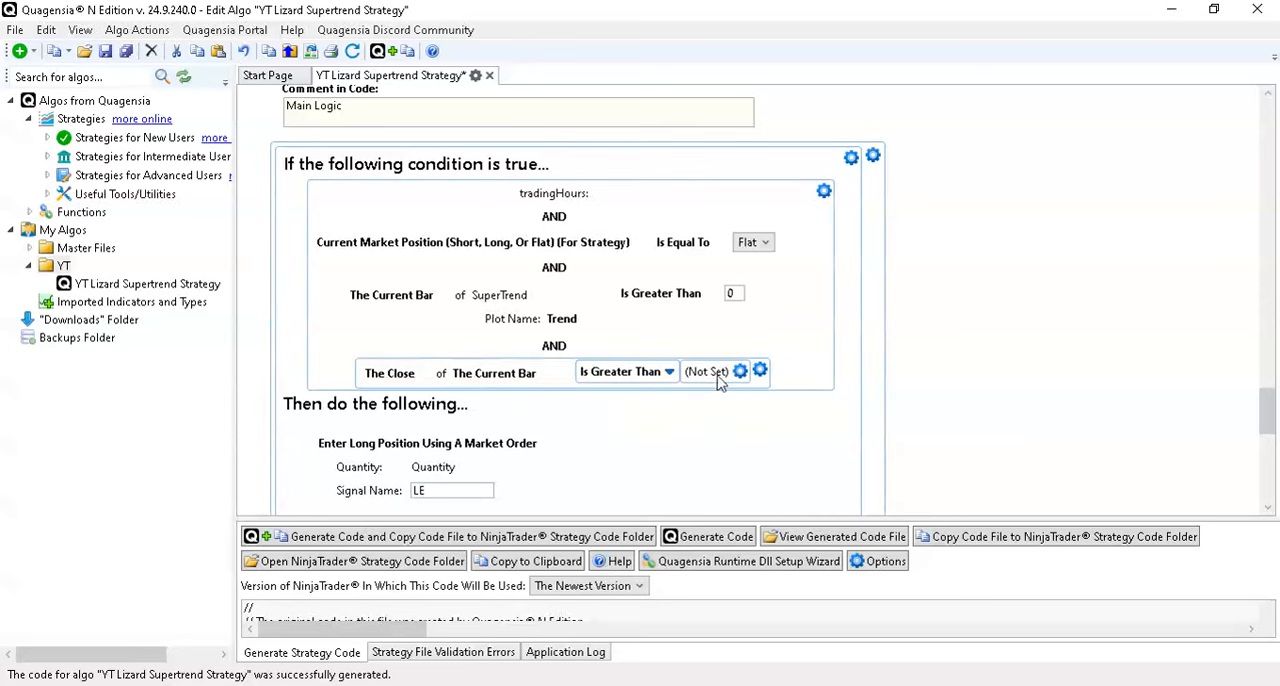
# - Set the comparison value of the new long entry condition to the Open of the current bar
pyautogui.click(737, 376)
pyautogui.moveTo(780, 383)
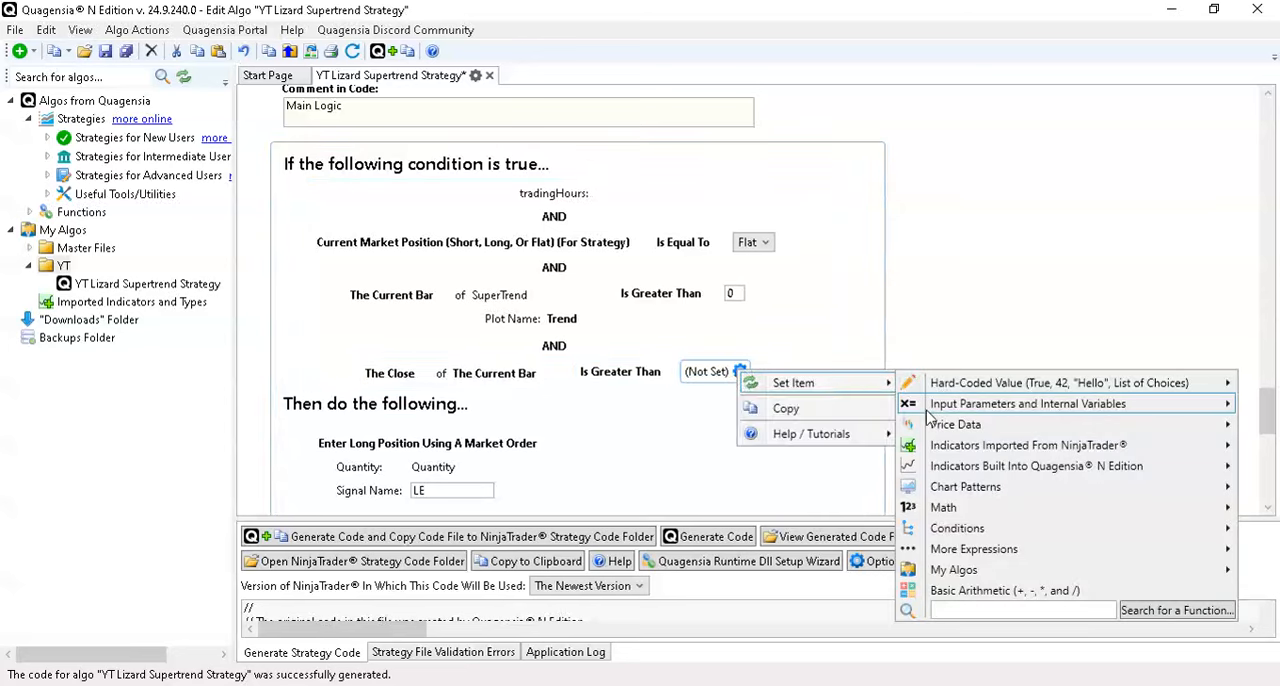
pyautogui.moveTo(930, 406)
pyautogui.moveTo(858, 406)
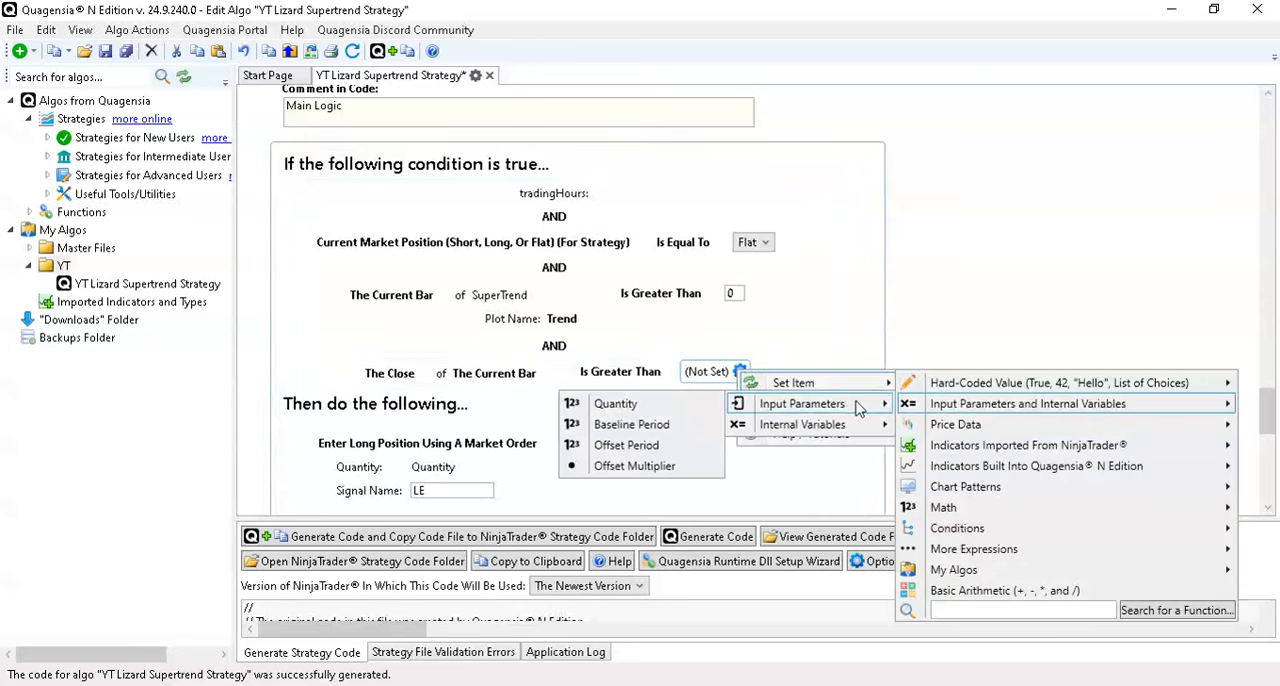
pyautogui.moveTo(966, 425)
pyautogui.click(808, 432)
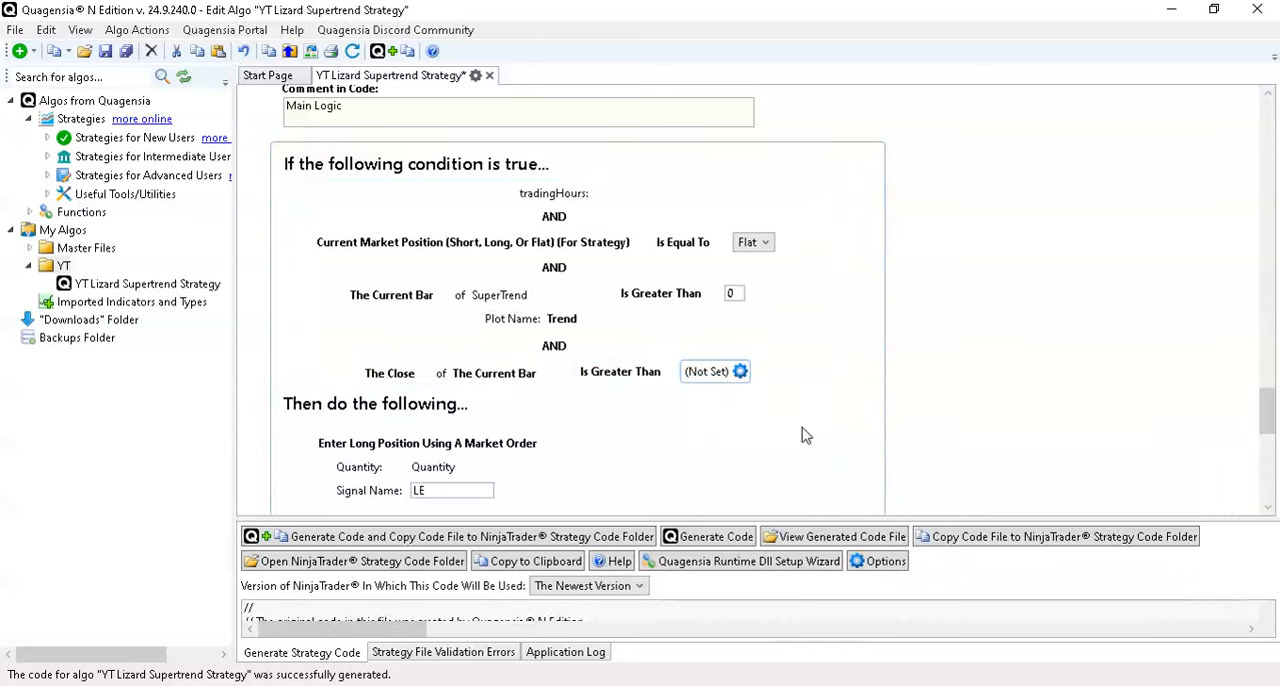
# - Switch to the NinjaTrader Strategy Analyzer, display the backtest as a Chart and examine the trades before the 03:00 PM End time
pyautogui.moveTo(895, 685)
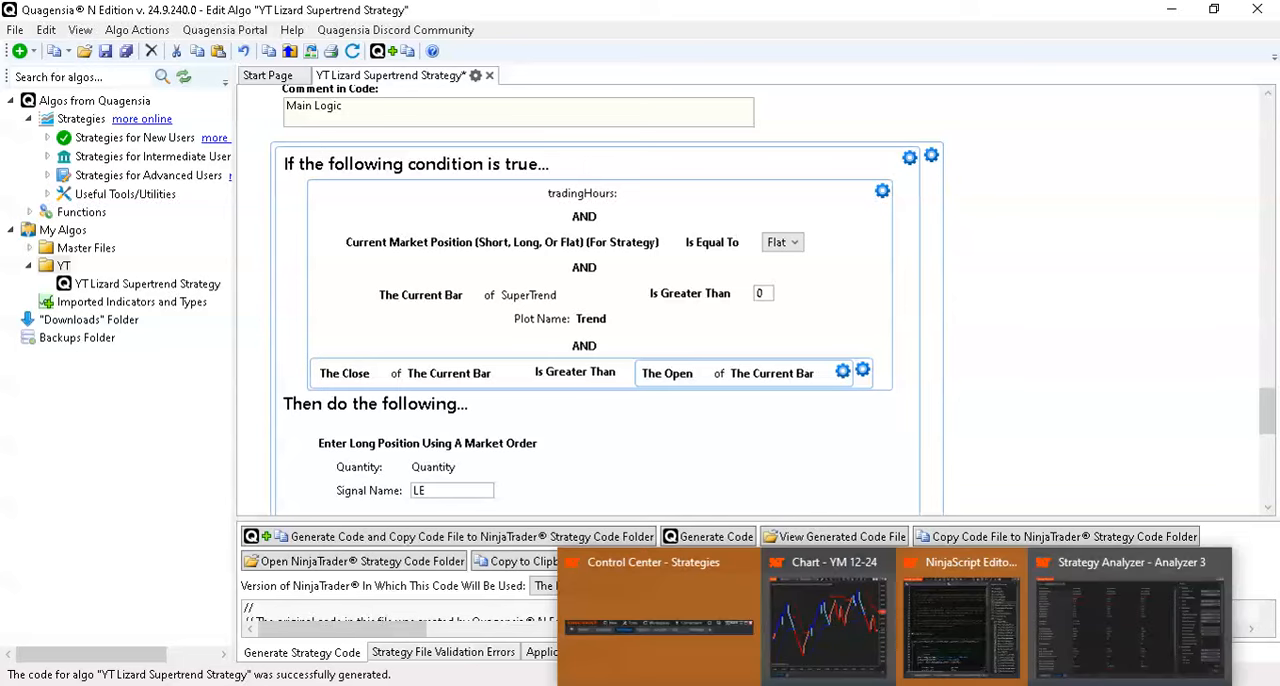
pyautogui.click(1110, 620)
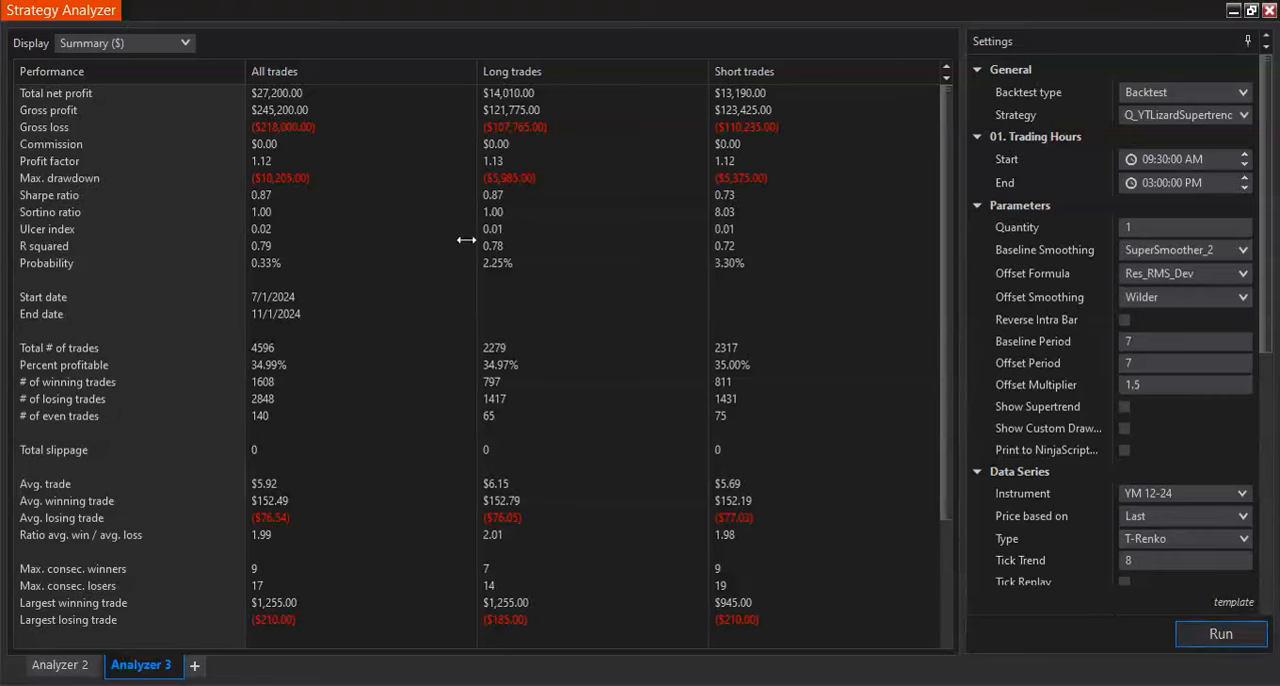
pyautogui.click(150, 45)
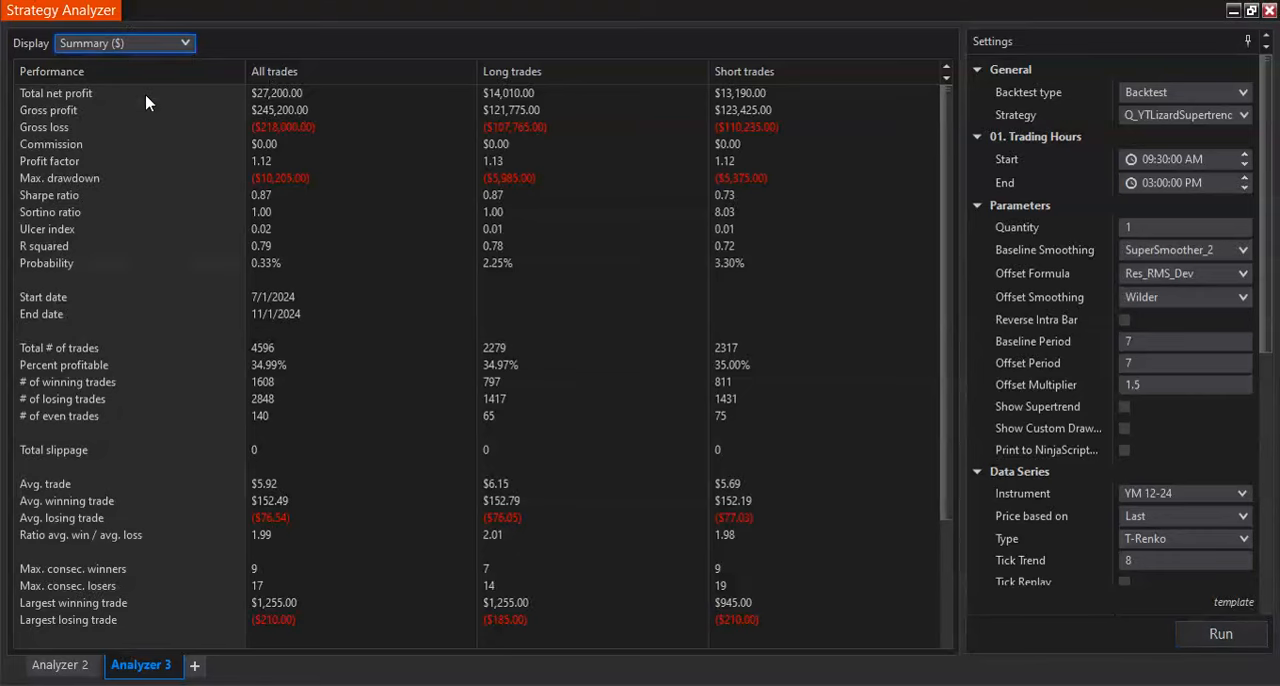
pyautogui.click(100, 94)
pyautogui.scroll(5, 500, 322)
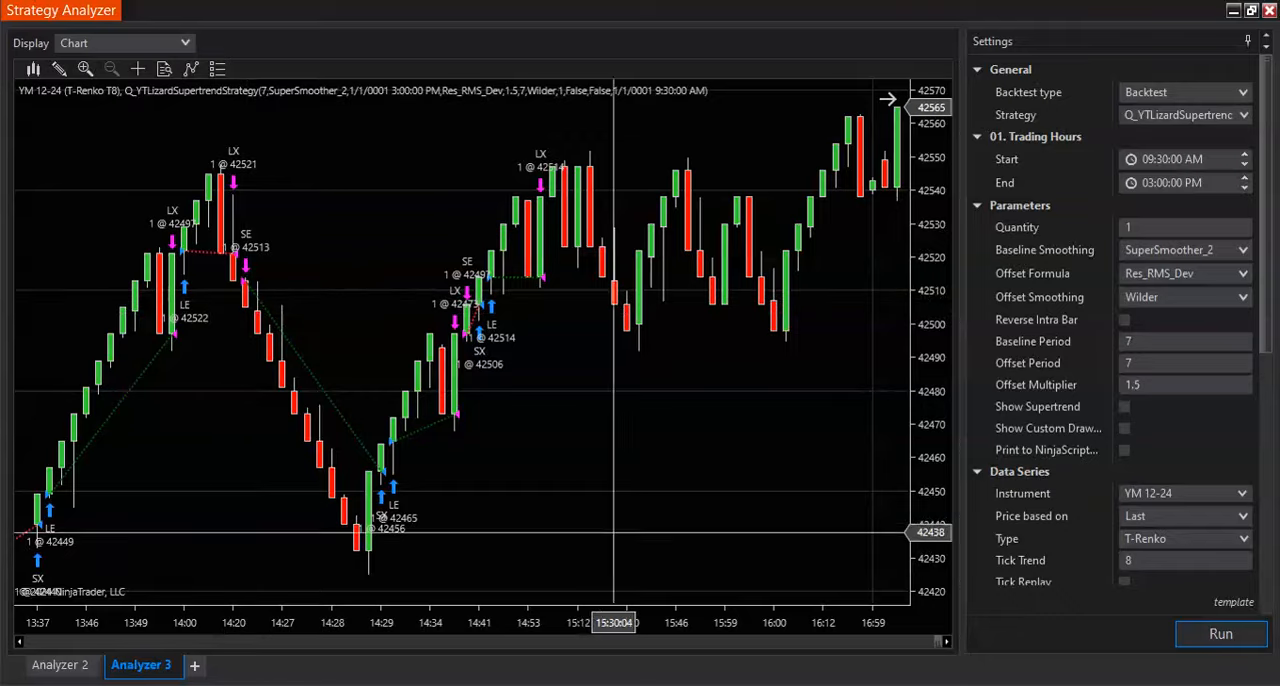
# - Return to Quagensia and copy the Close greater than Open condition of the long entry
pyautogui.click(755, 685)
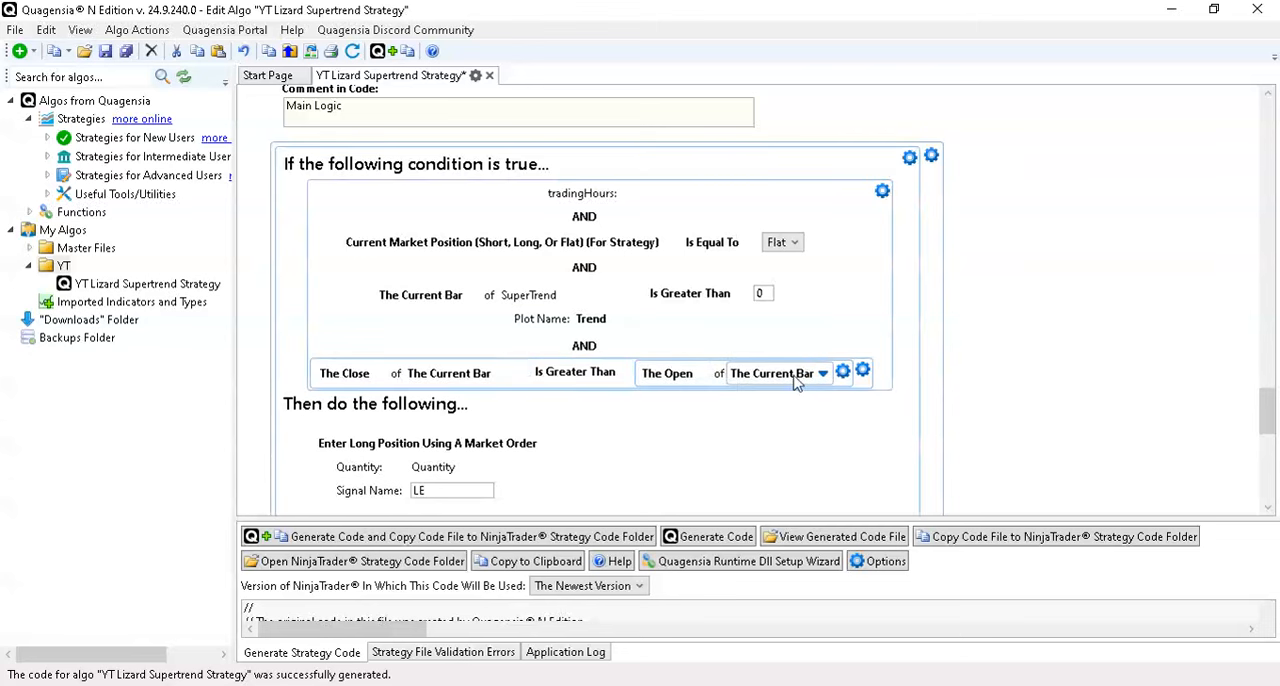
pyautogui.scroll(-2, 810, 375)
pyautogui.click(863, 283)
pyautogui.click(771, 366)
# - Paste the copied condition as a new AND condition after the short entry's SuperTrend Trend condition and set its comparison to Is Less Than
pyautogui.scroll(-5, 771, 366)
pyautogui.click(765, 331)
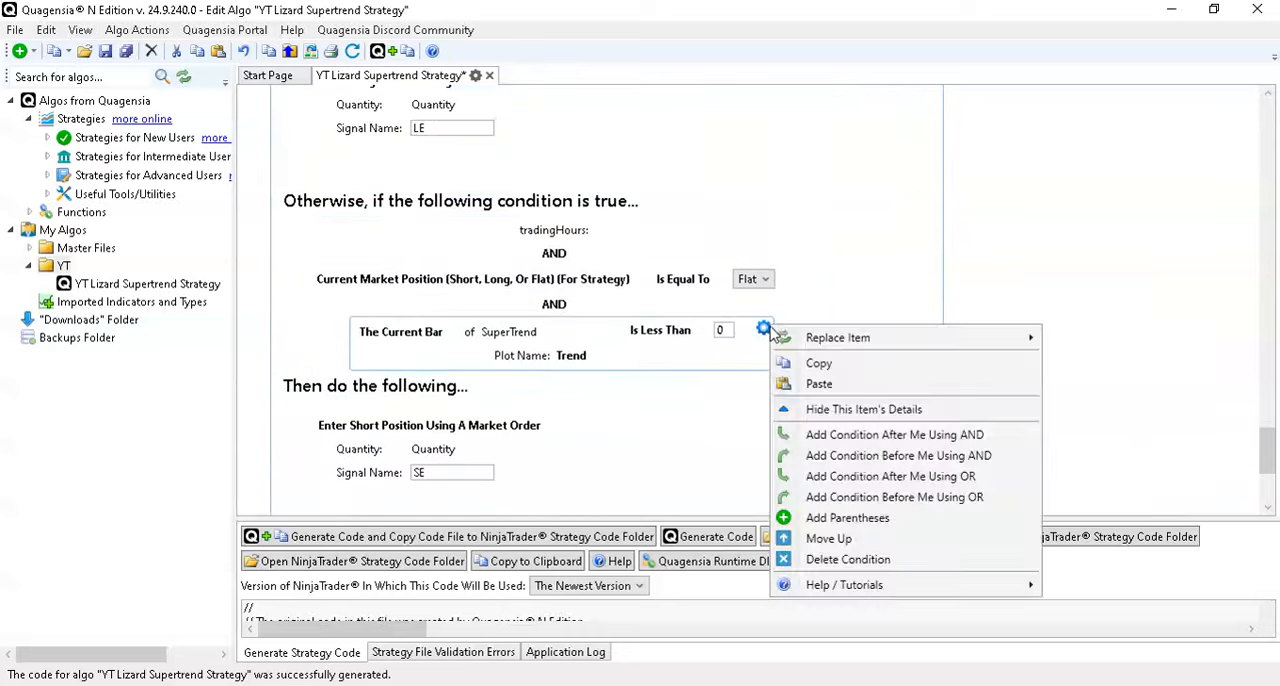
pyautogui.click(852, 435)
pyautogui.click(672, 408)
pyautogui.click(776, 463)
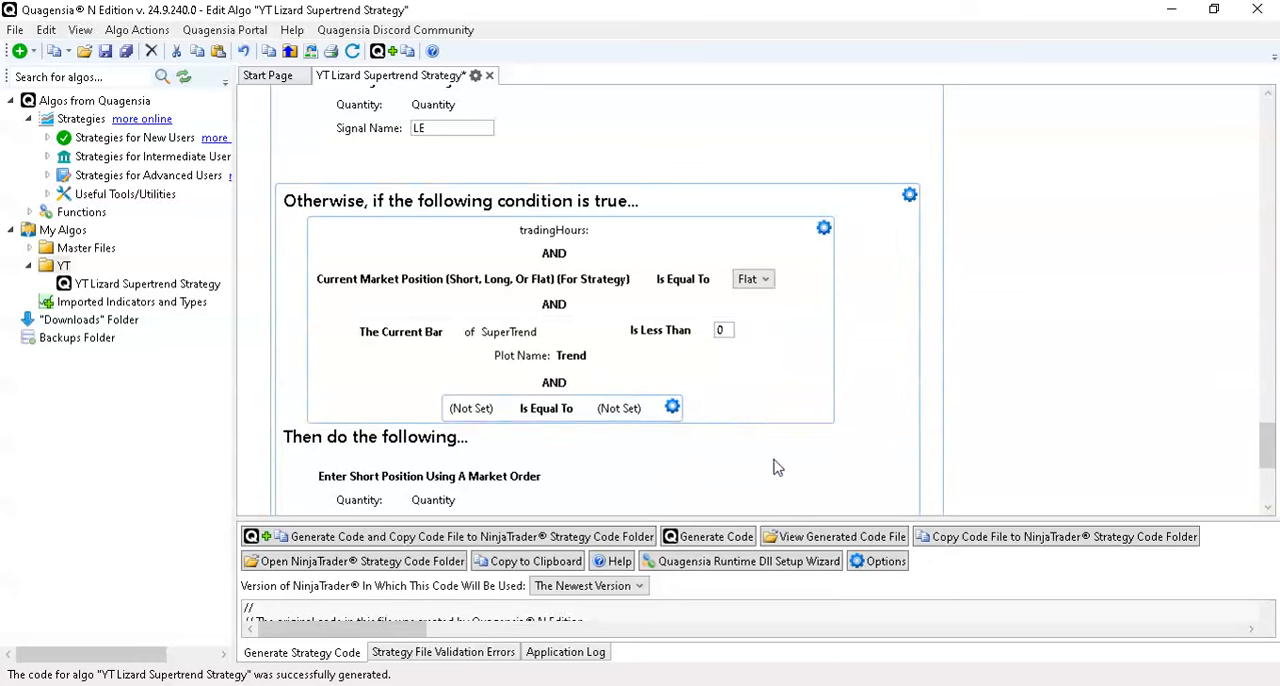
pyautogui.click(605, 418)
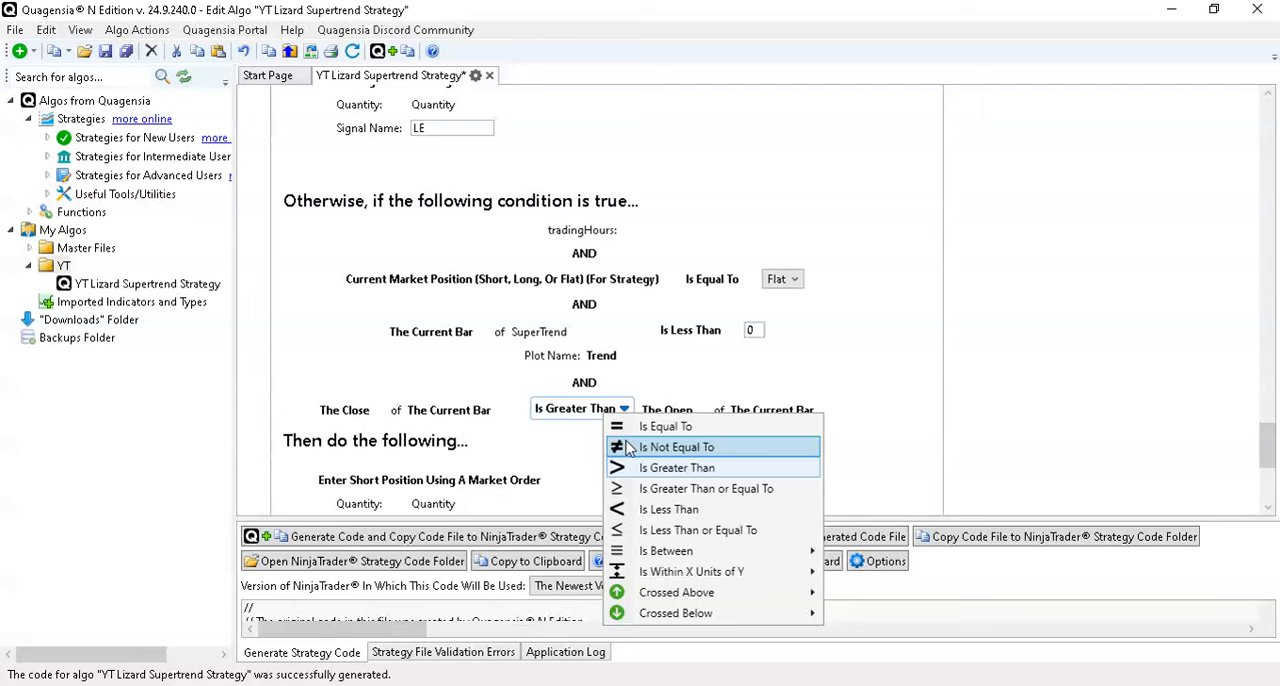
pyautogui.click(662, 508)
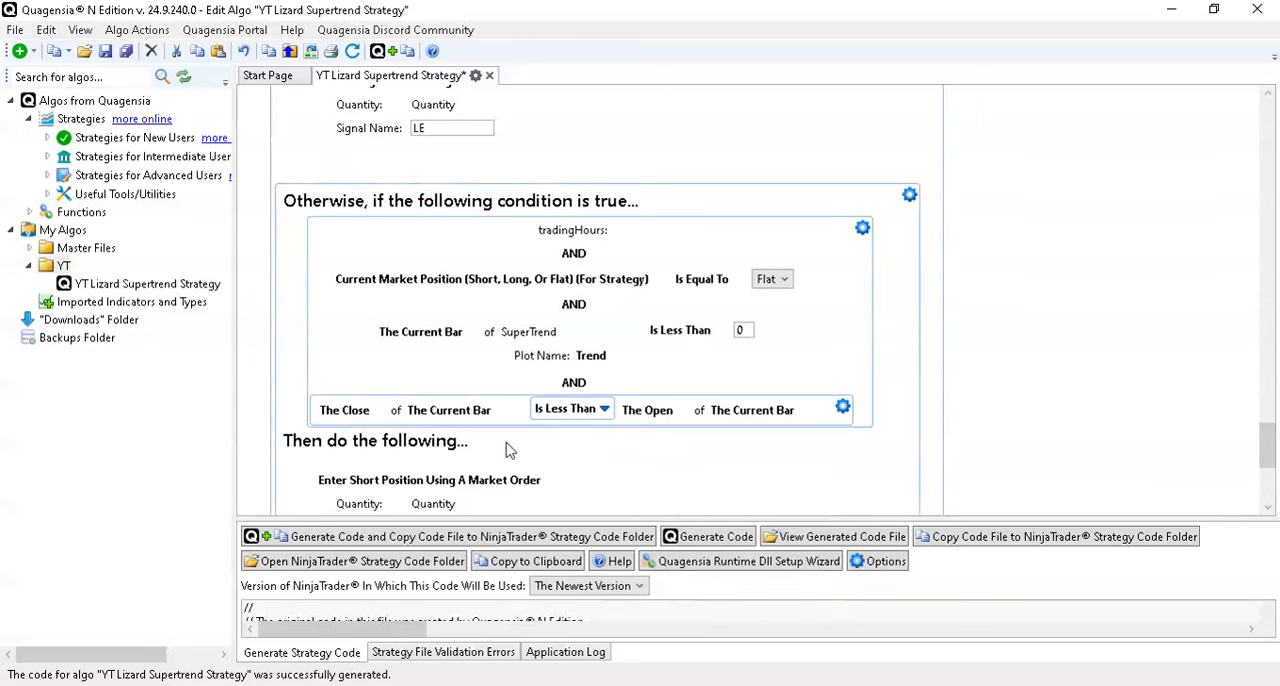
# - Generate the strategy code and copy it to the NinjaTrader strategy code folder, replacing the existing Q_YTLizardSupertrendStrategy.cs
pyautogui.click(533, 540)
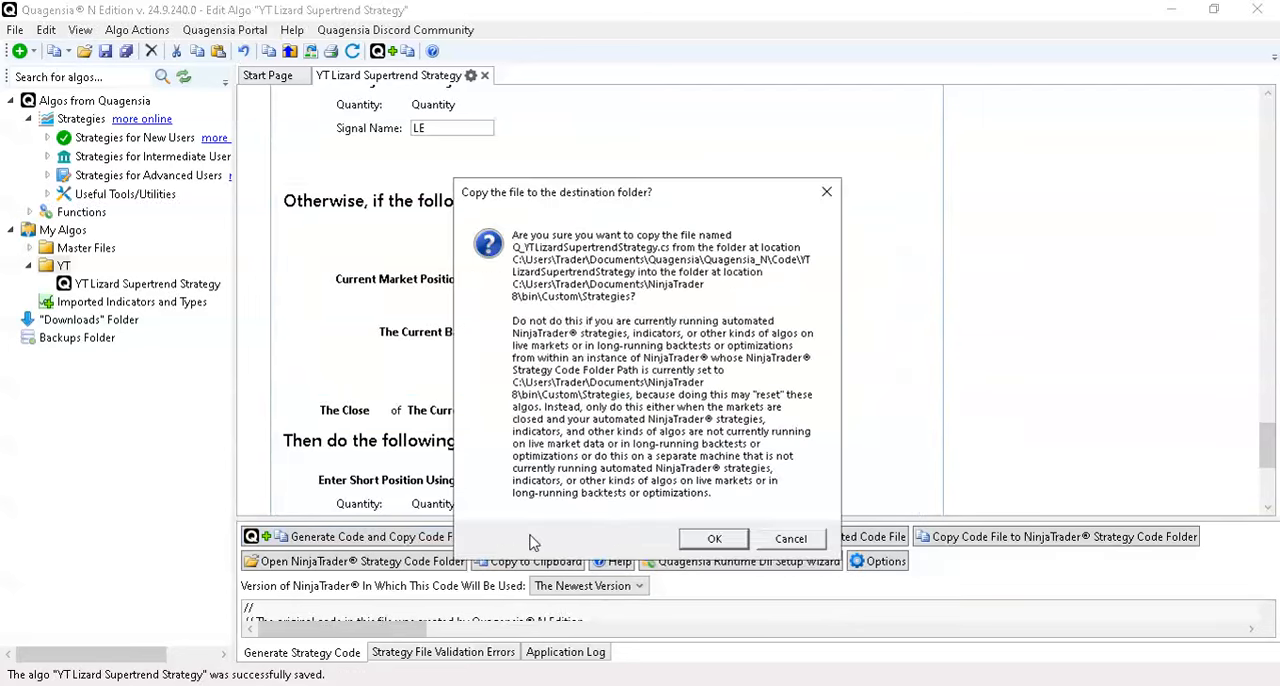
pyautogui.click(716, 540)
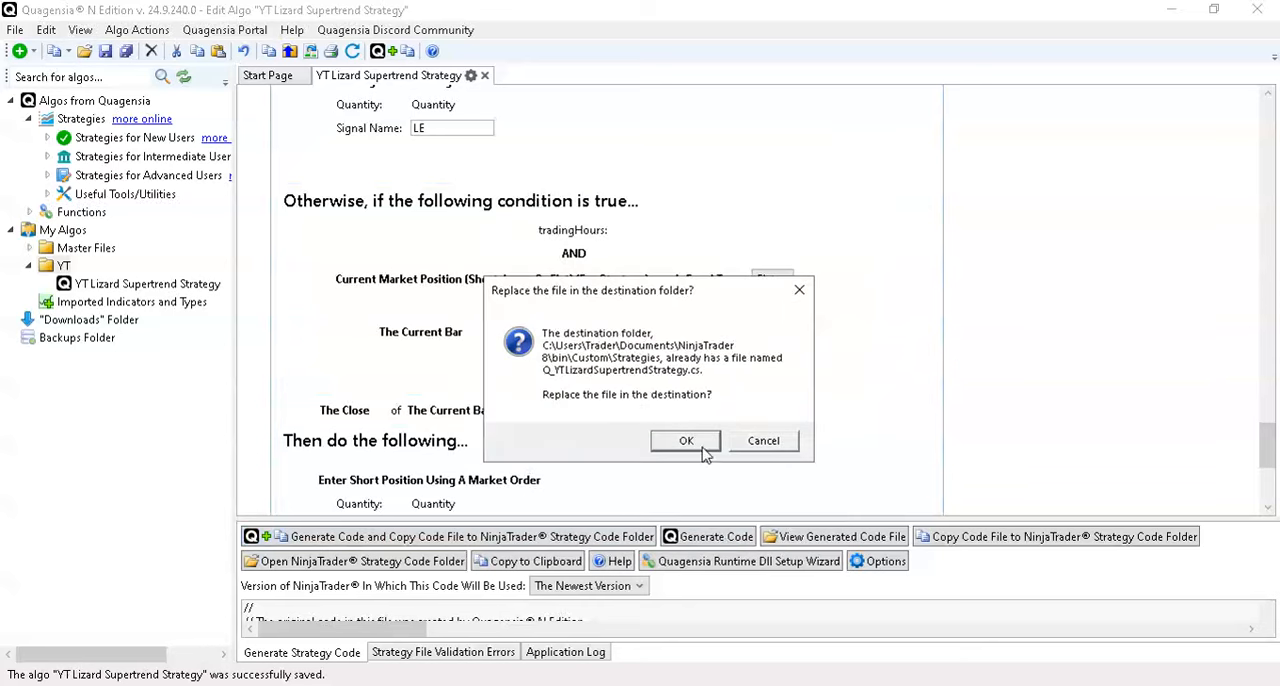
pyautogui.click(700, 443)
pyautogui.click(820, 456)
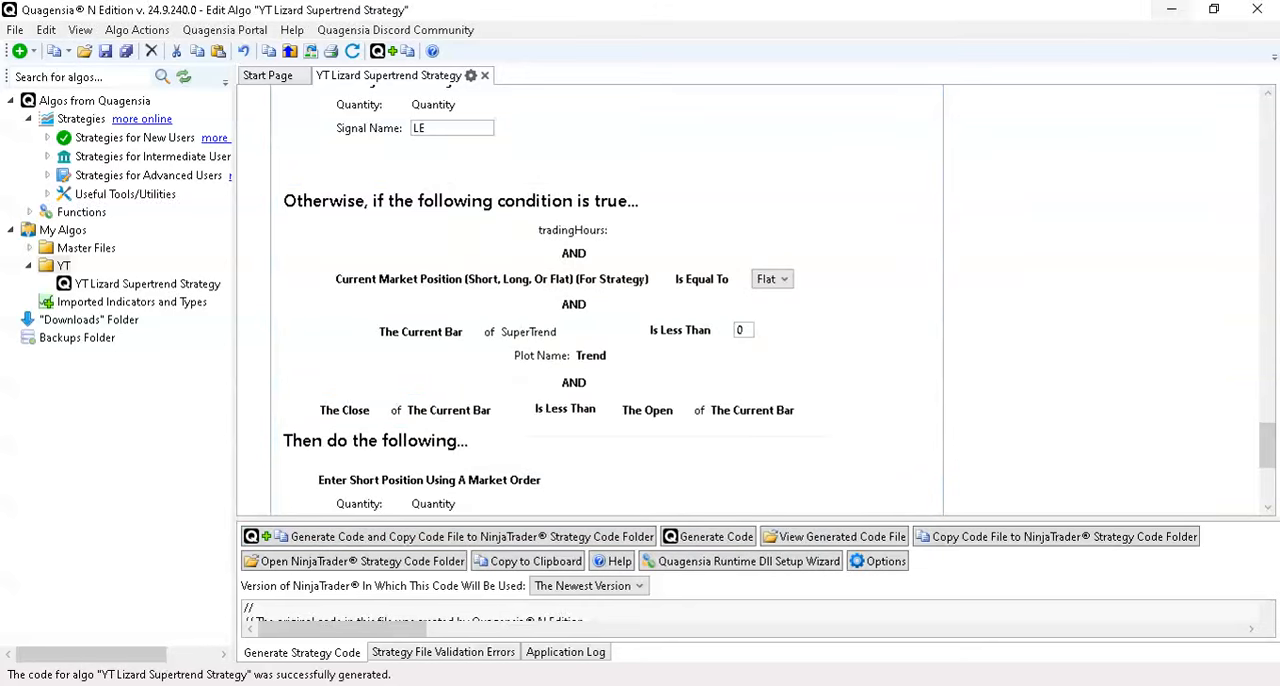
# - Switch to the NinjaTrader Strategy Analyzer and run the backtest again with the updated strategy
pyautogui.click(1170, 10)
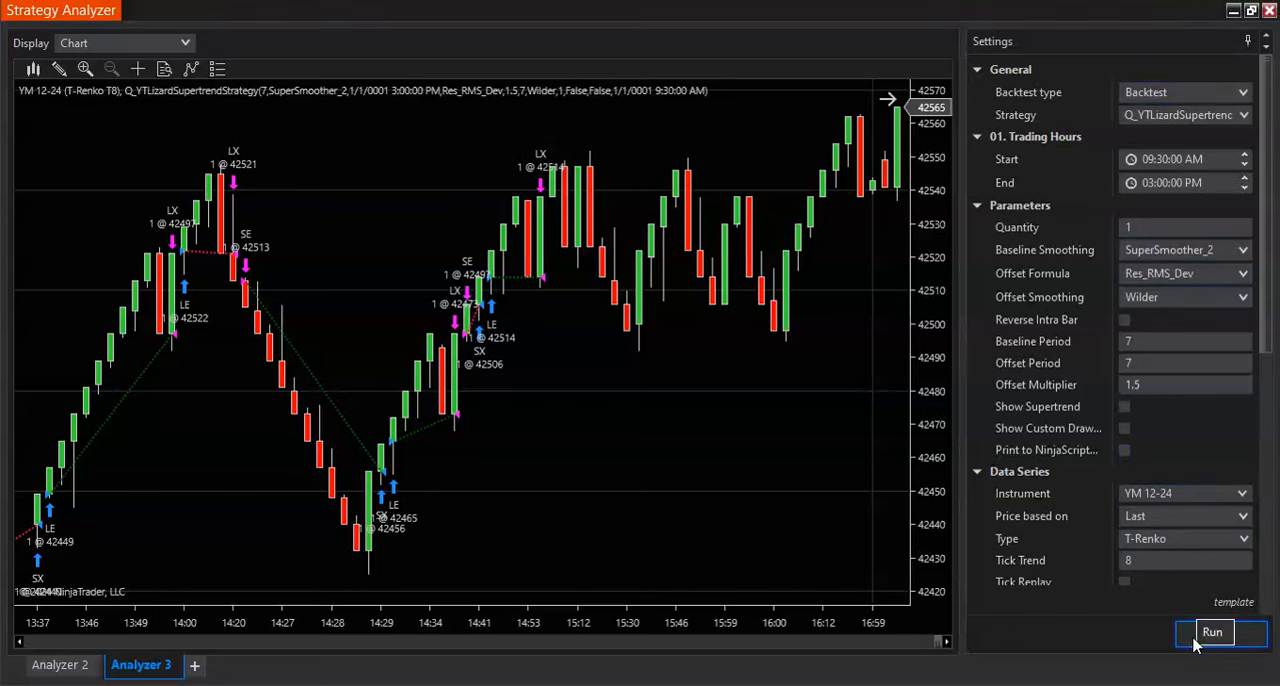
pyautogui.moveTo(898, 685)
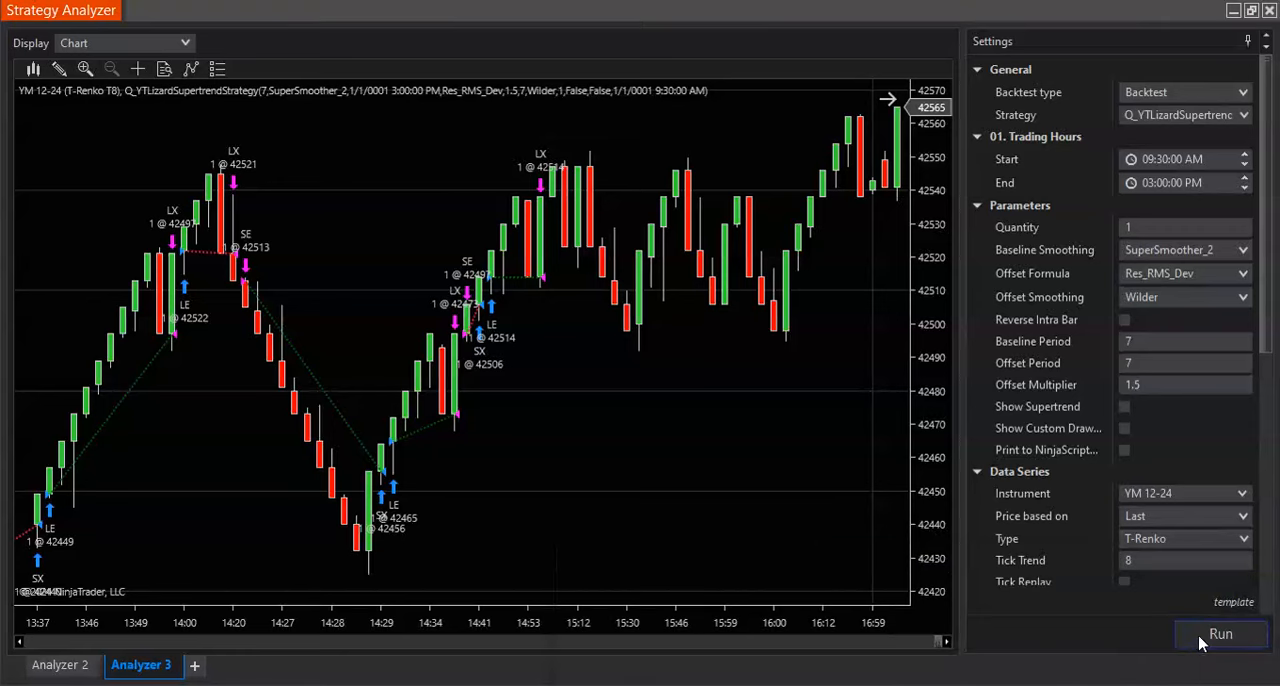
pyautogui.click(1201, 640)
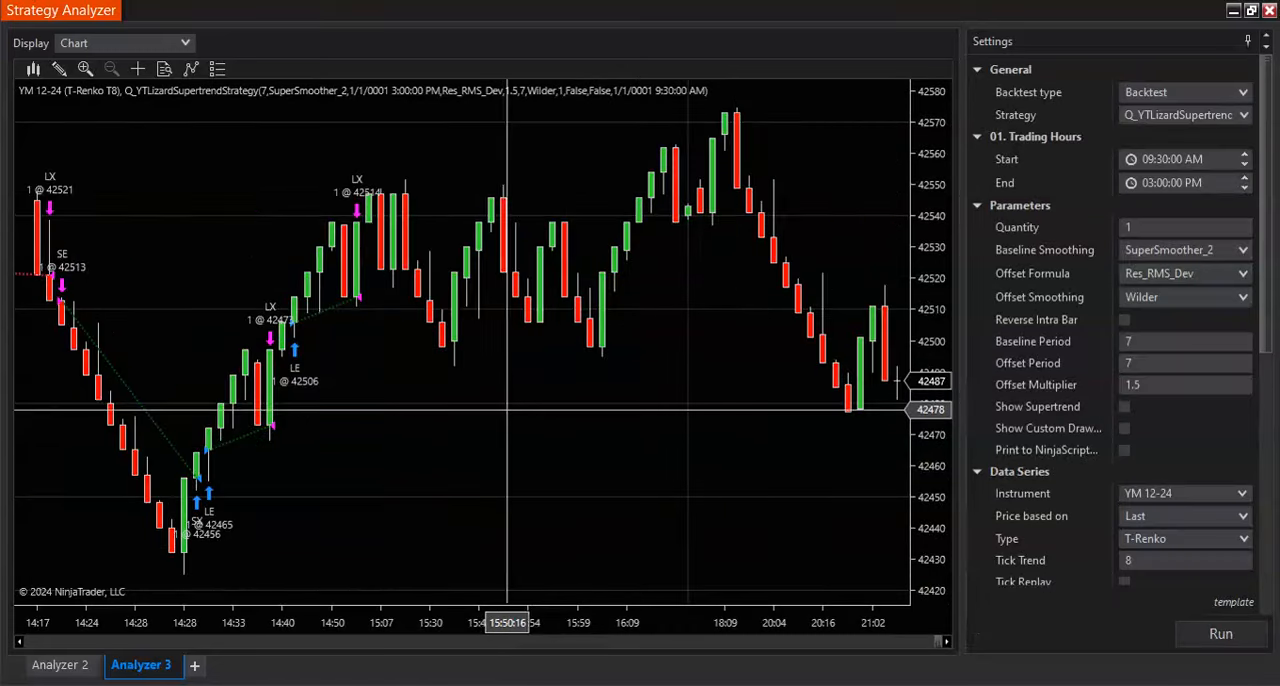
# - Examine the entry and exit signals on the backtest chart from the 03:00 PM End time back to about 10:00
pyautogui.hscroll(-5, 507, 409)
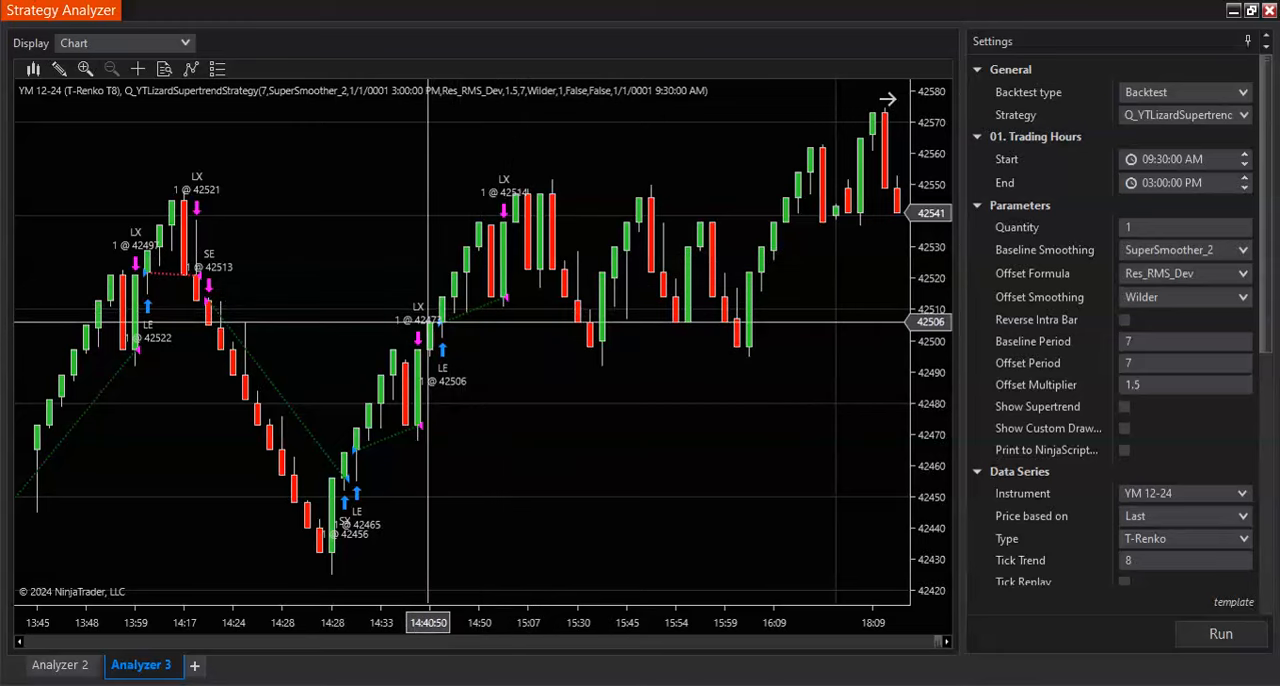
pyautogui.scroll(5, 430, 330)
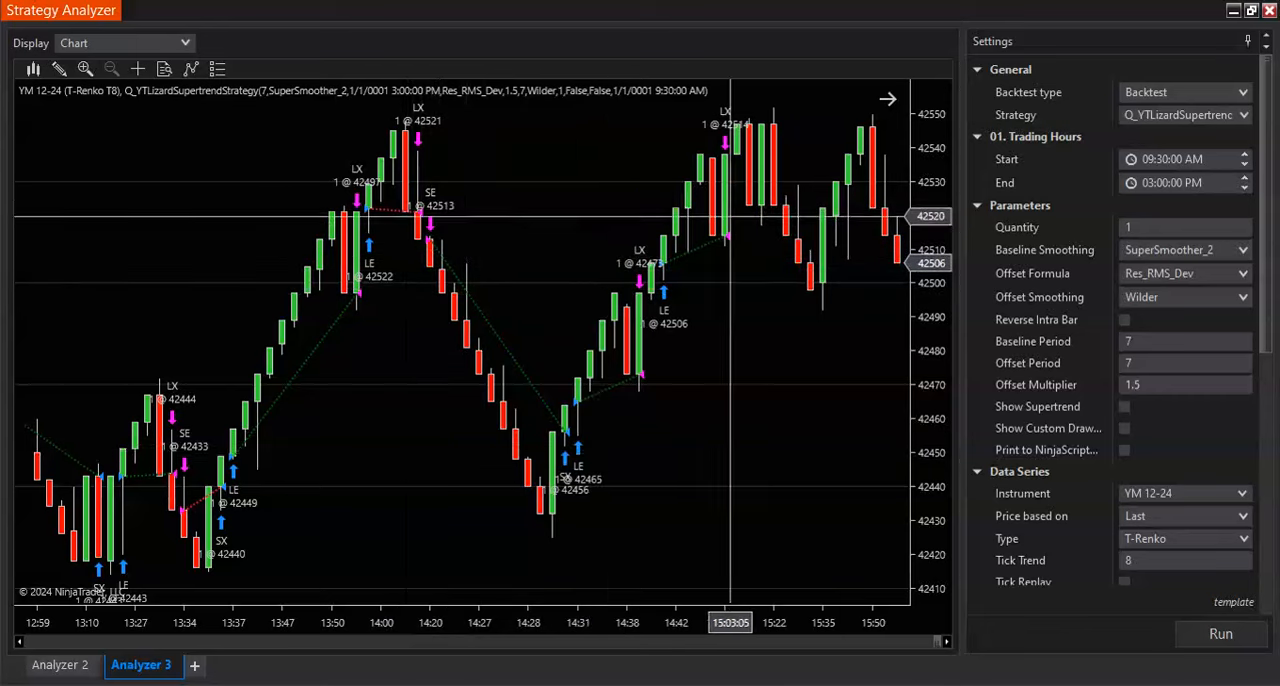
pyautogui.scroll(5, 646, 384)
pyautogui.scroll(6, 646, 384)
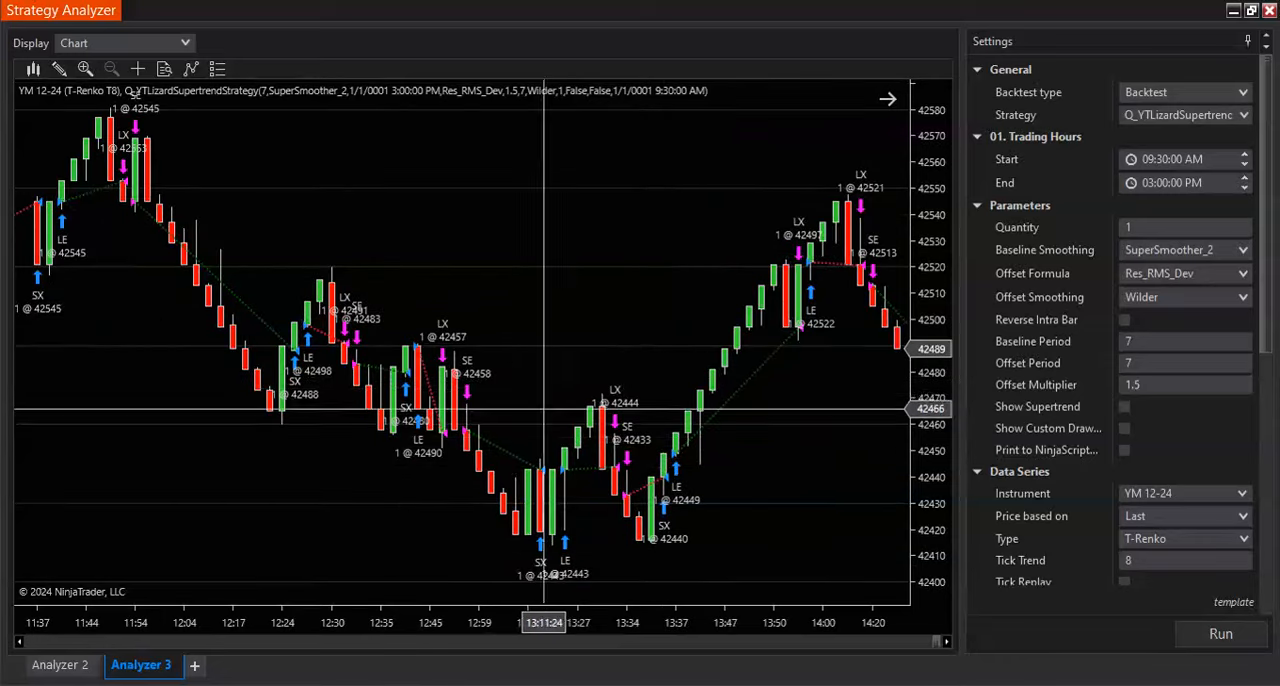
pyautogui.scroll(8, 472, 419)
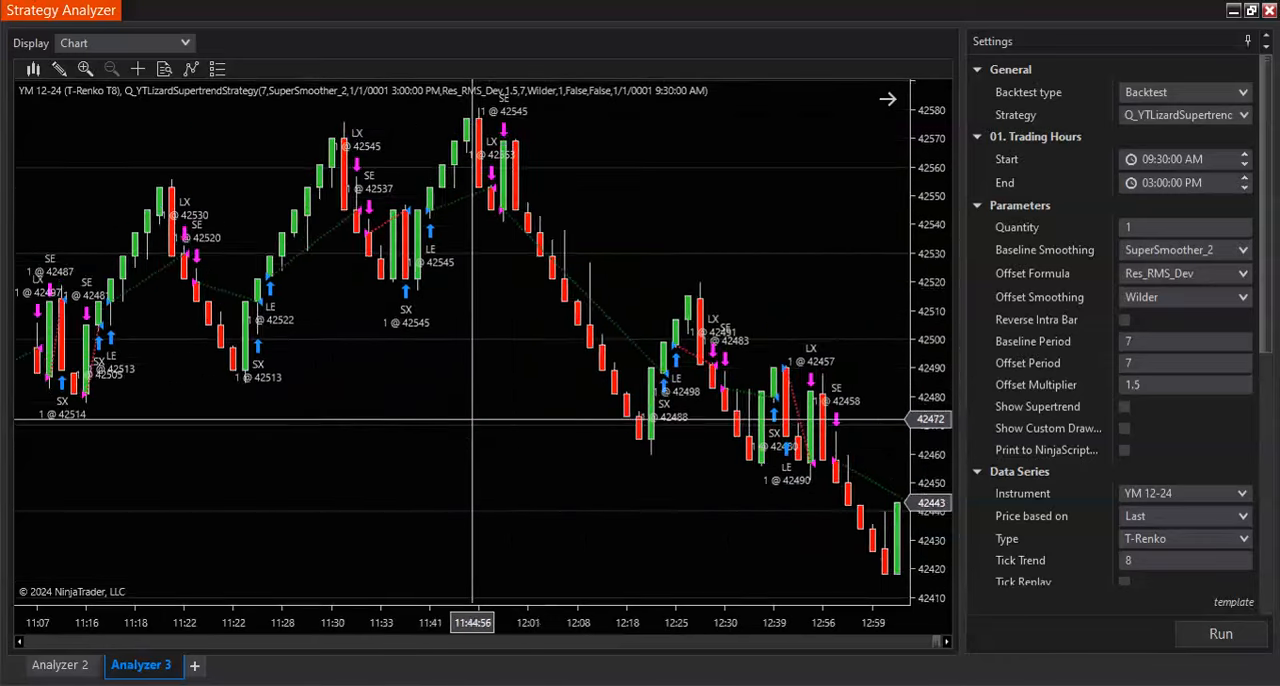
pyautogui.scroll(4, 472, 419)
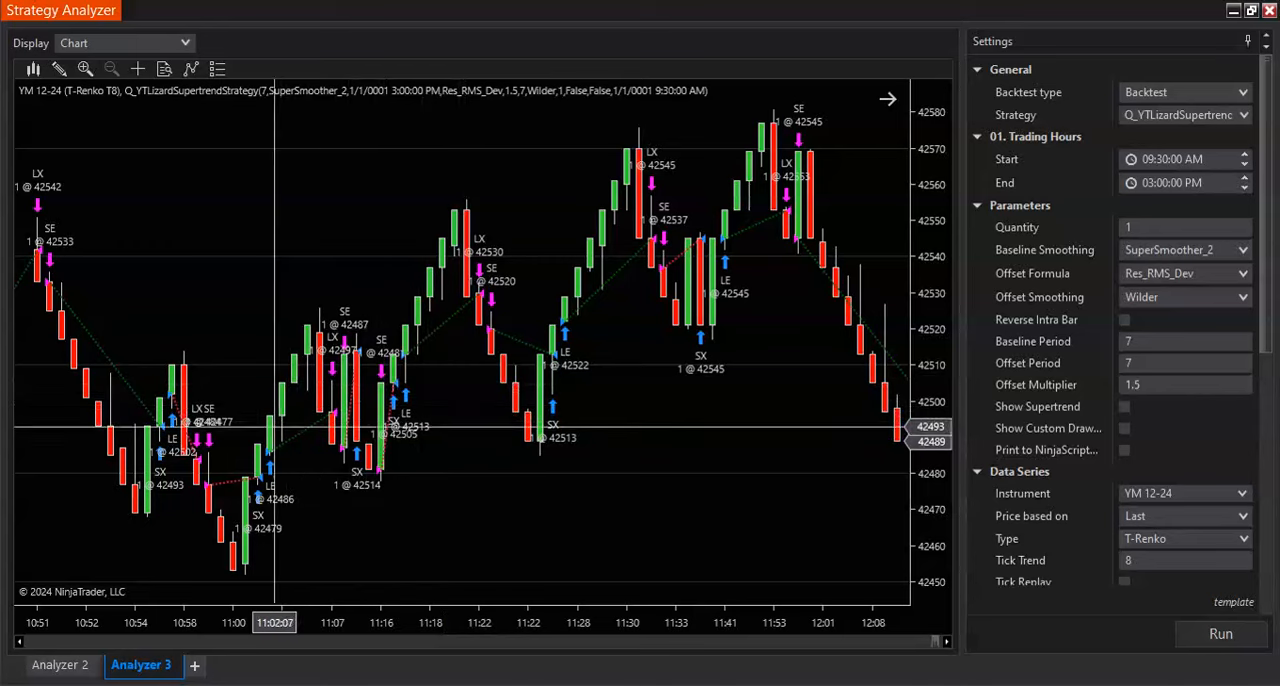
pyautogui.scroll(2, 376, 414)
pyautogui.scroll(8, 376, 414)
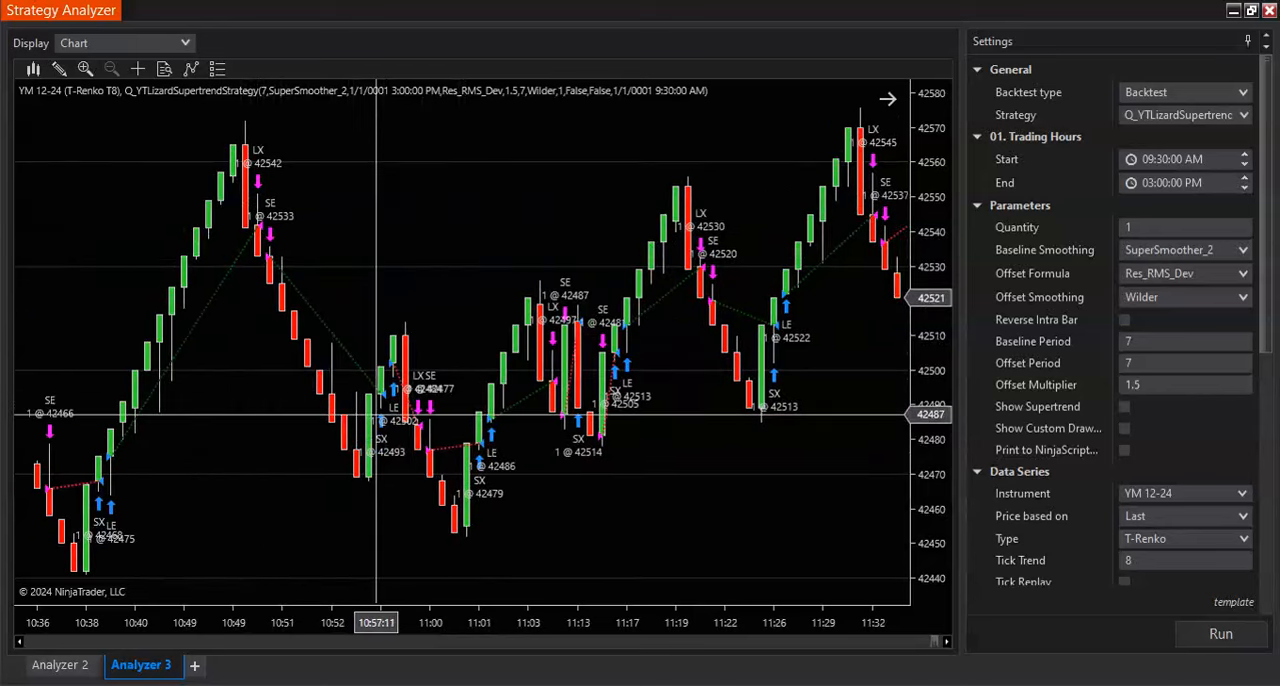
pyautogui.scroll(6, 376, 414)
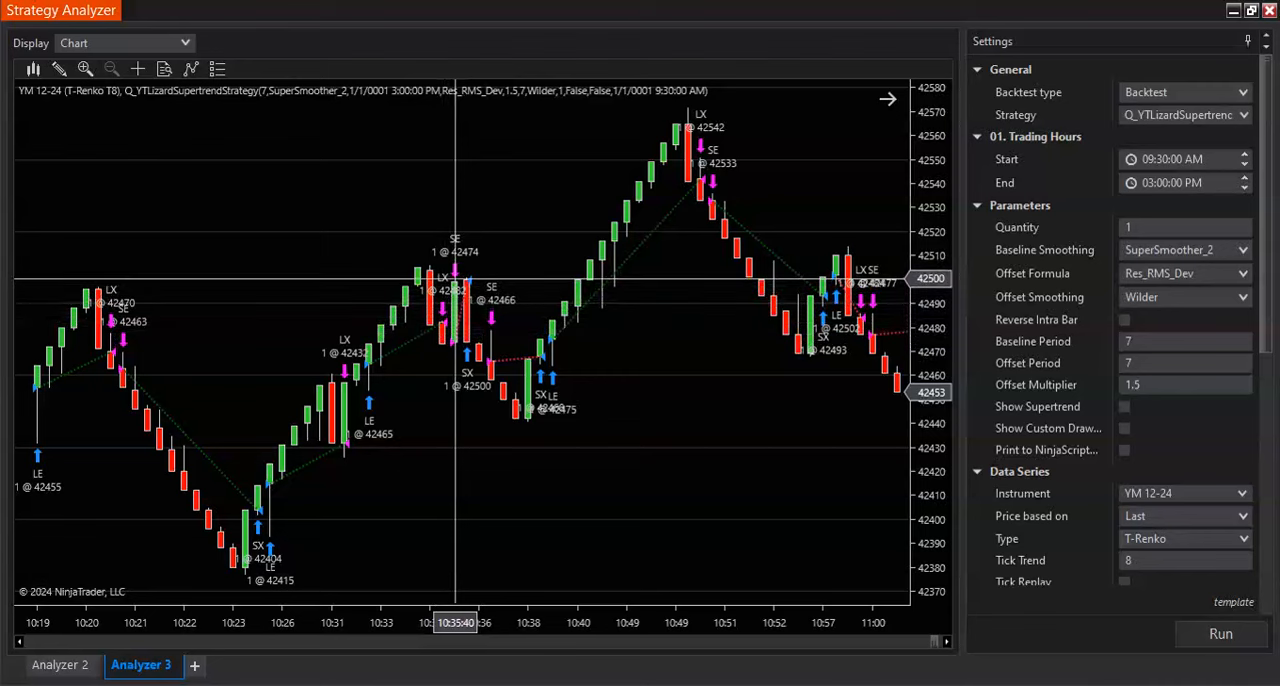
pyautogui.scroll(5, 455, 280)
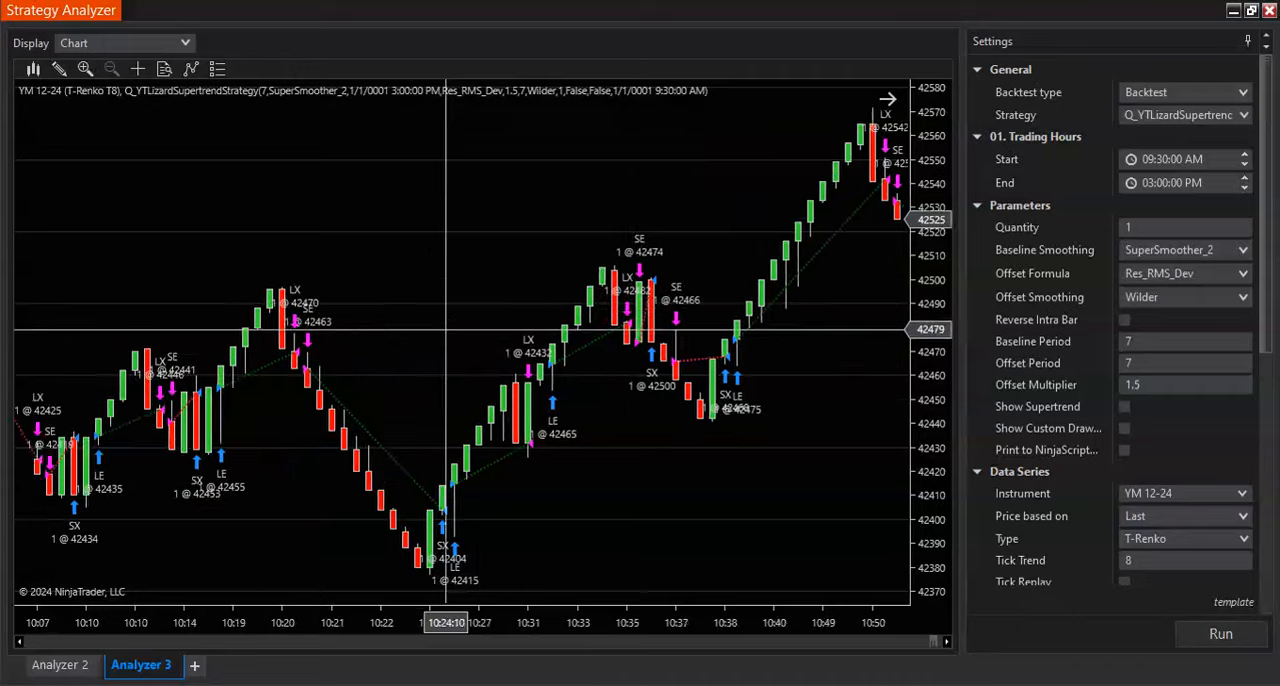
pyautogui.scroll(3, 446, 333)
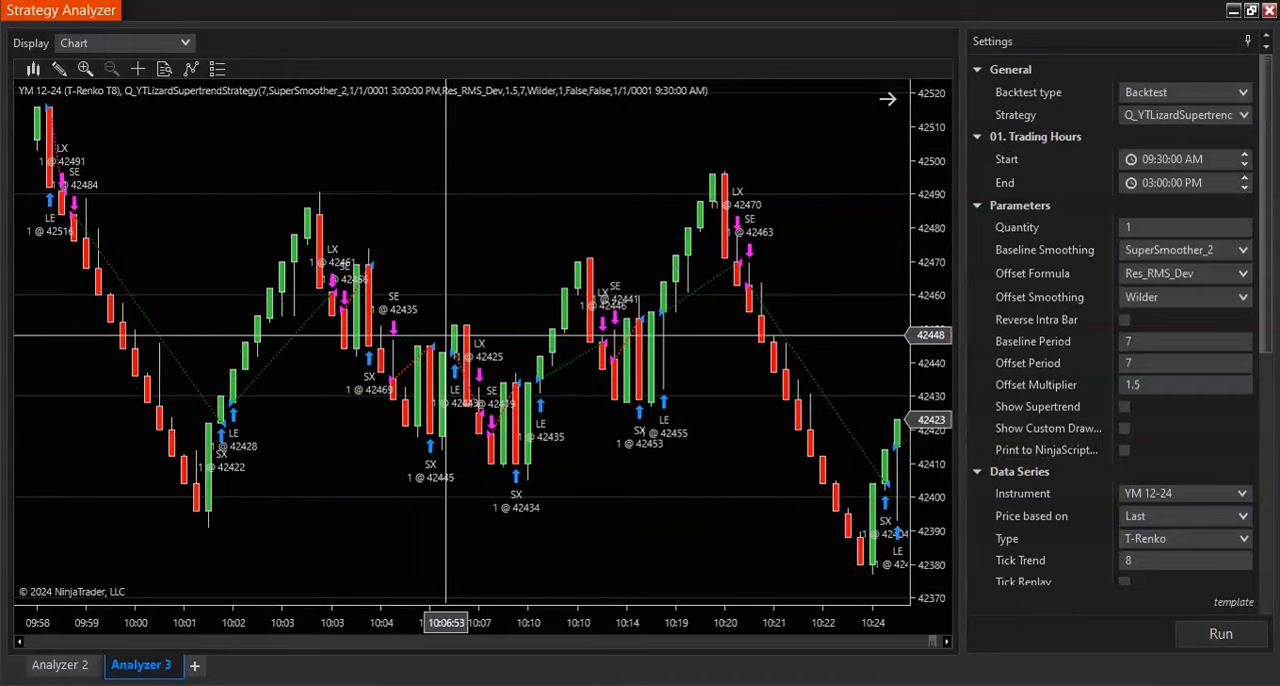
# - Examine the long and short entry and exit signals on the backtest chart from about 10:00 back to the 09:30 AM Start time
pyautogui.scroll(2, 446, 333)
pyautogui.scroll(3, 446, 335)
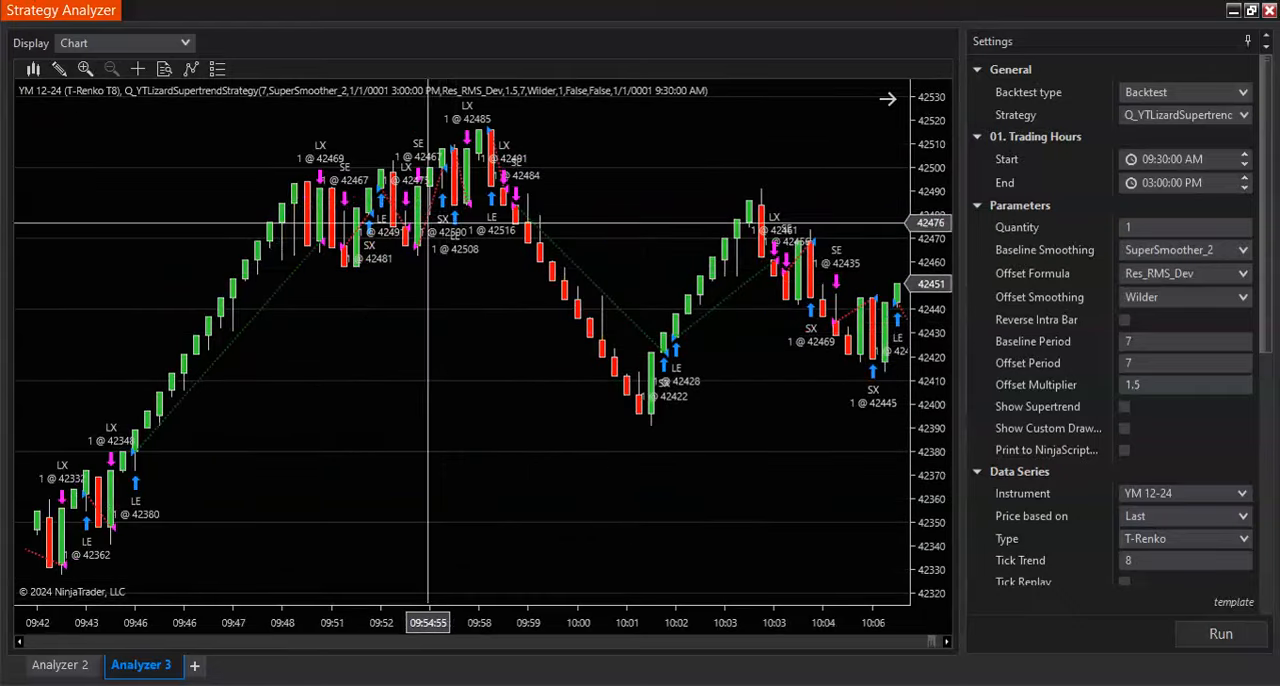
pyautogui.scroll(2, 450, 335)
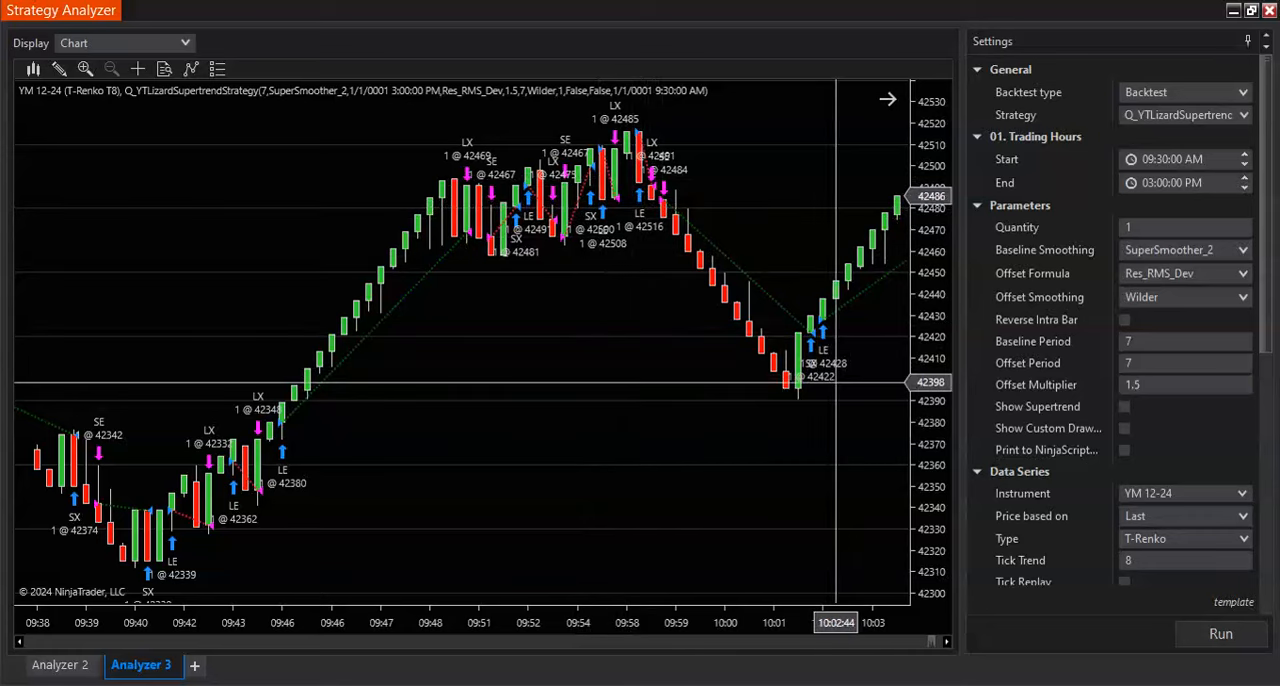
pyautogui.scroll(-5, 836, 382)
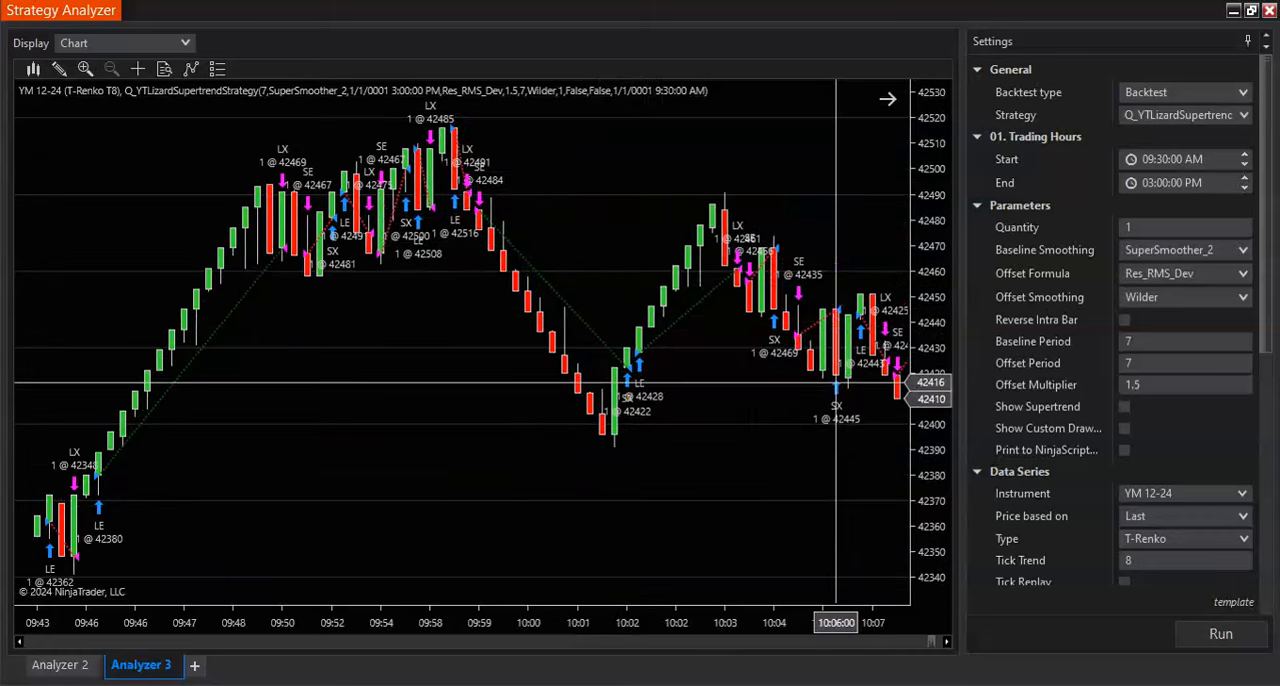
pyautogui.scroll(12, 700, 384)
pyautogui.scroll(10, 697, 384)
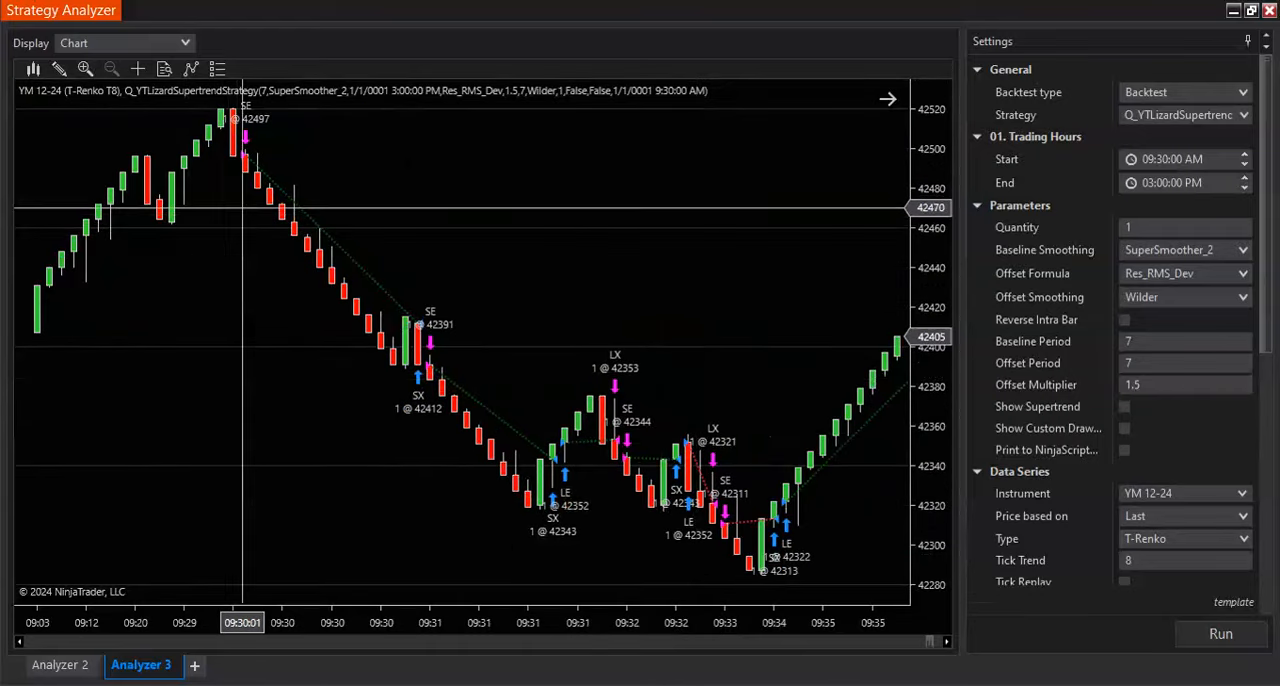
# - Review the backtest trades forward through the session, from the 09:30 open to past the 03:00 PM End time
pyautogui.scroll(-5, 476, 225)
pyautogui.scroll(-12, 700, 300)
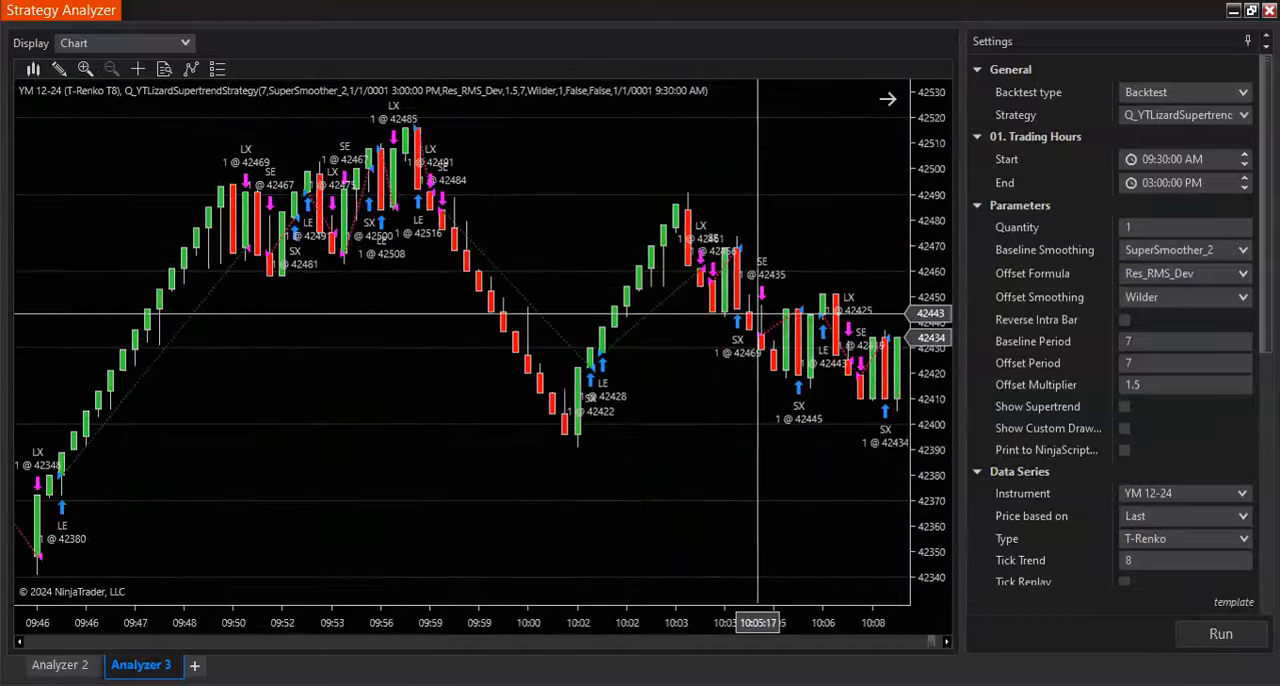
pyautogui.scroll(-15, 764, 315)
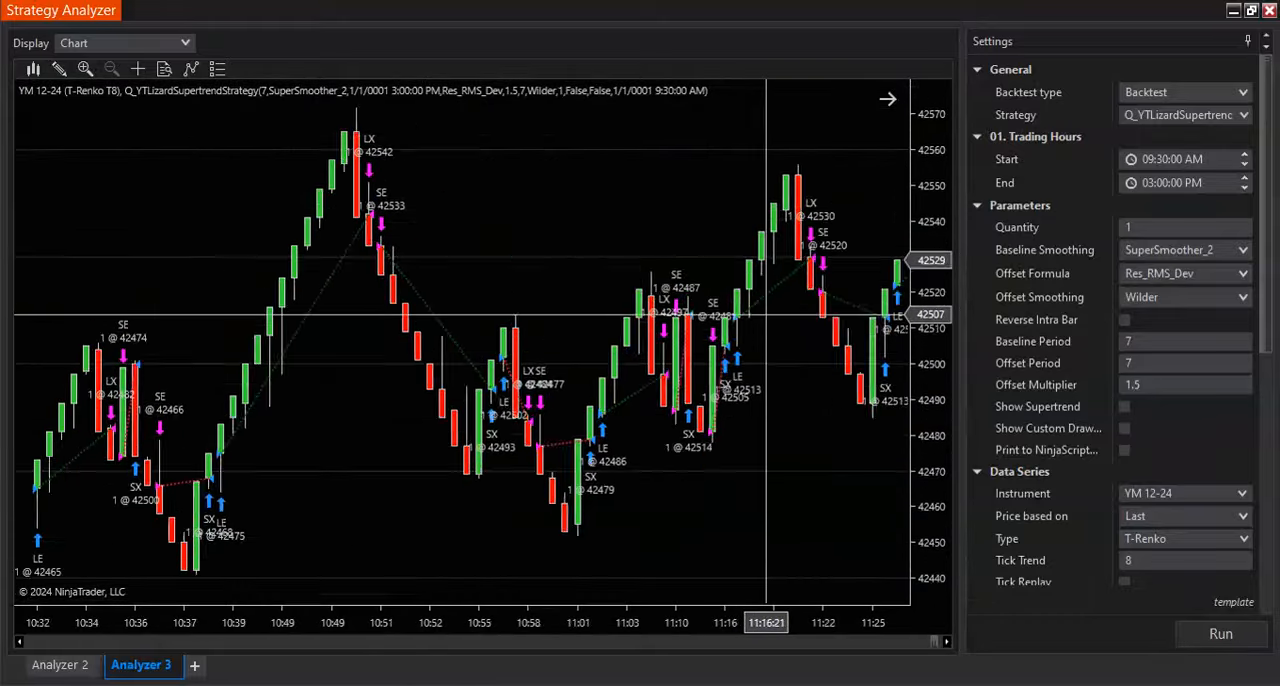
pyautogui.scroll(-15, 766, 315)
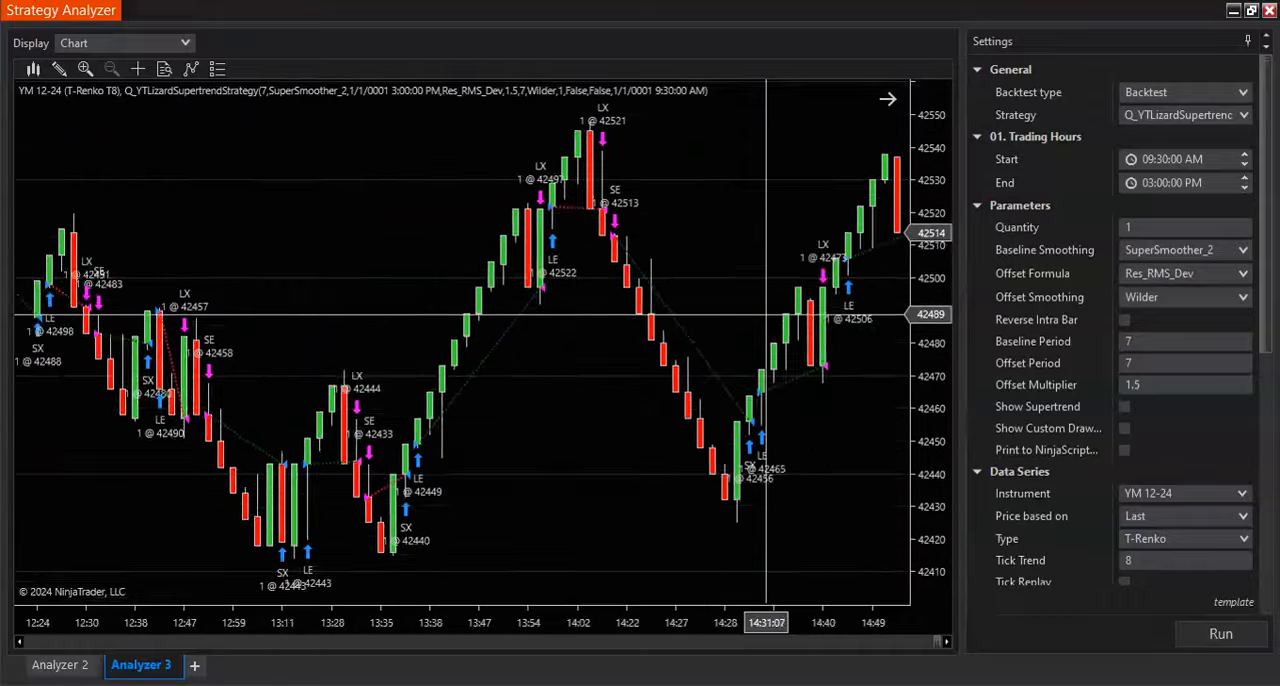
pyautogui.scroll(-3, 770, 315)
# - Check the trade signals against candle direction backward from the afternoon session to the bars before the 09:30 AM Start time
pyautogui.scroll(15, 726, 315)
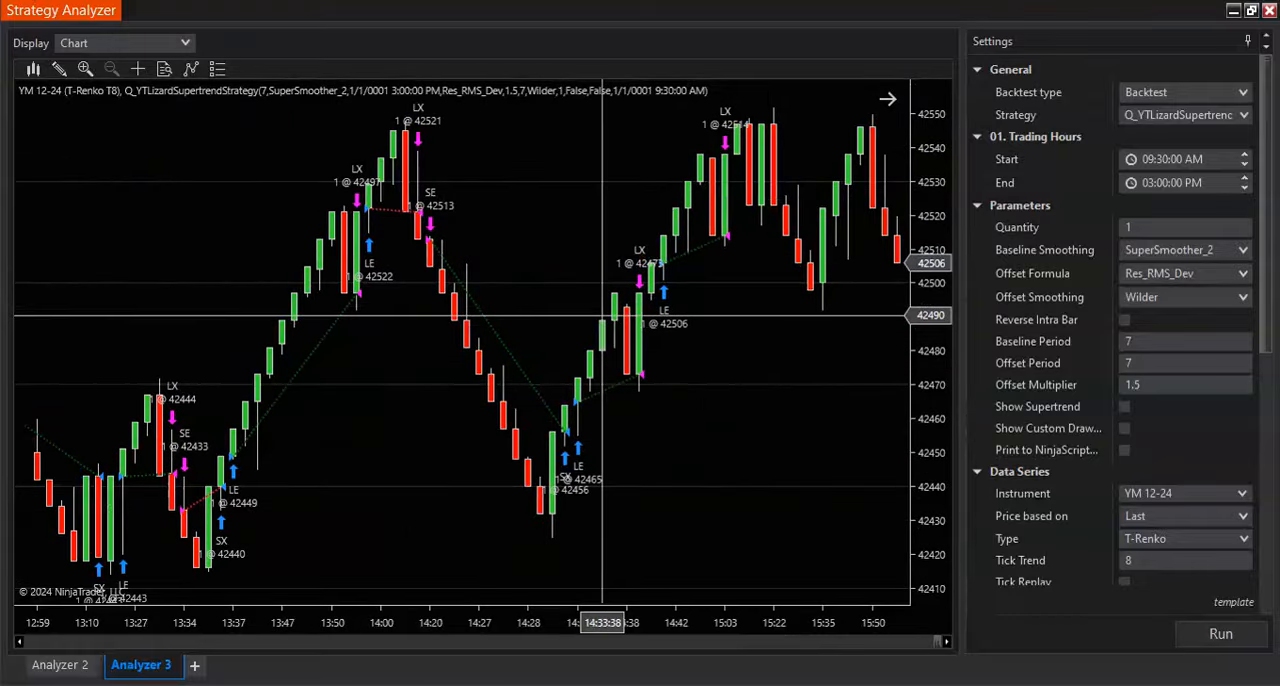
pyautogui.scroll(15, 602, 315)
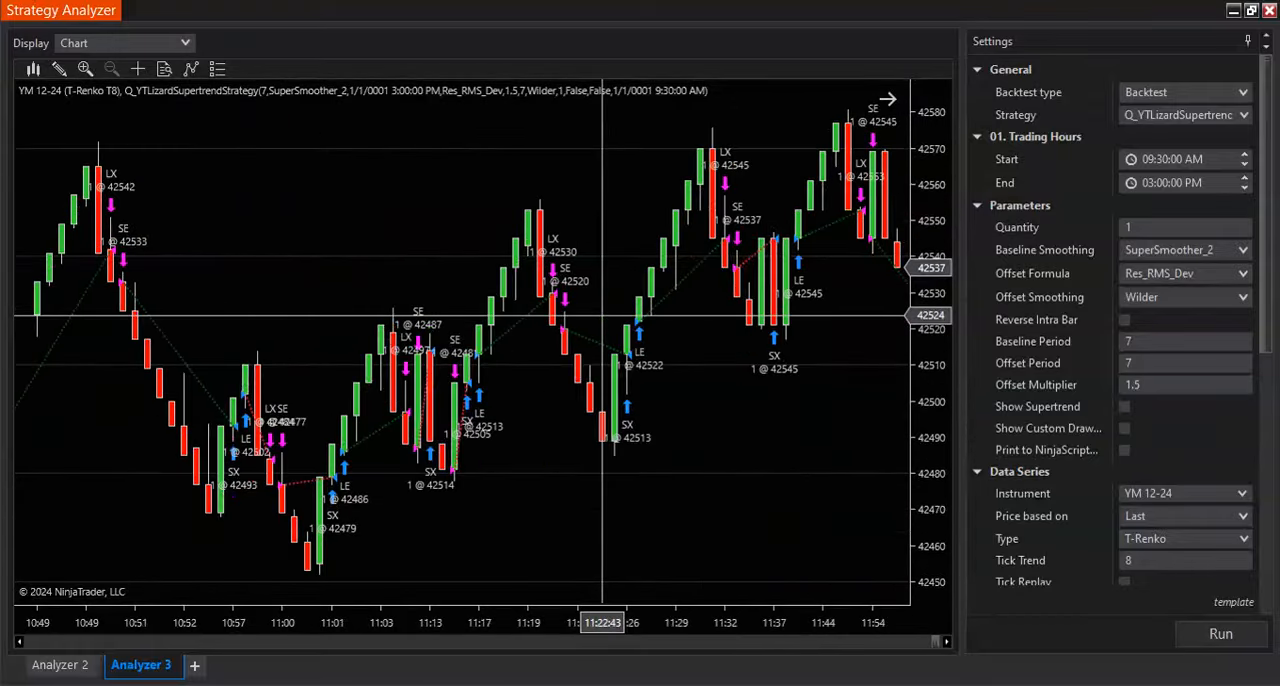
pyautogui.scroll(5, 580, 308)
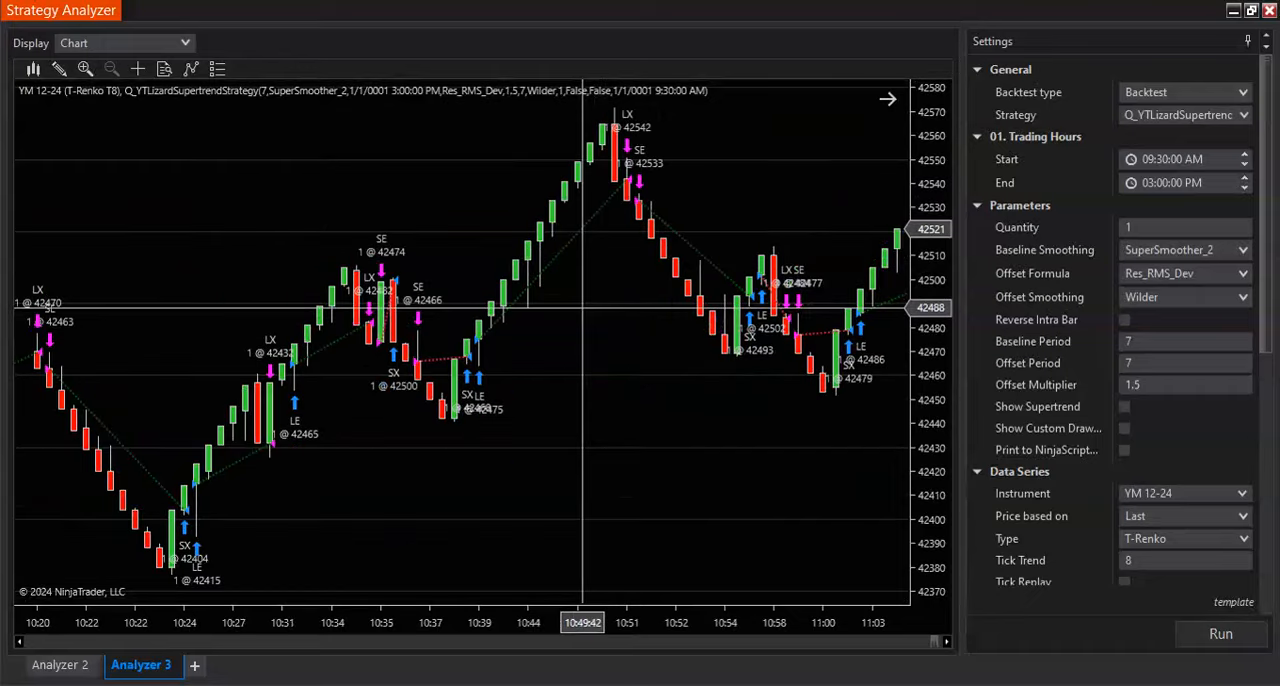
pyautogui.scroll(6, 583, 308)
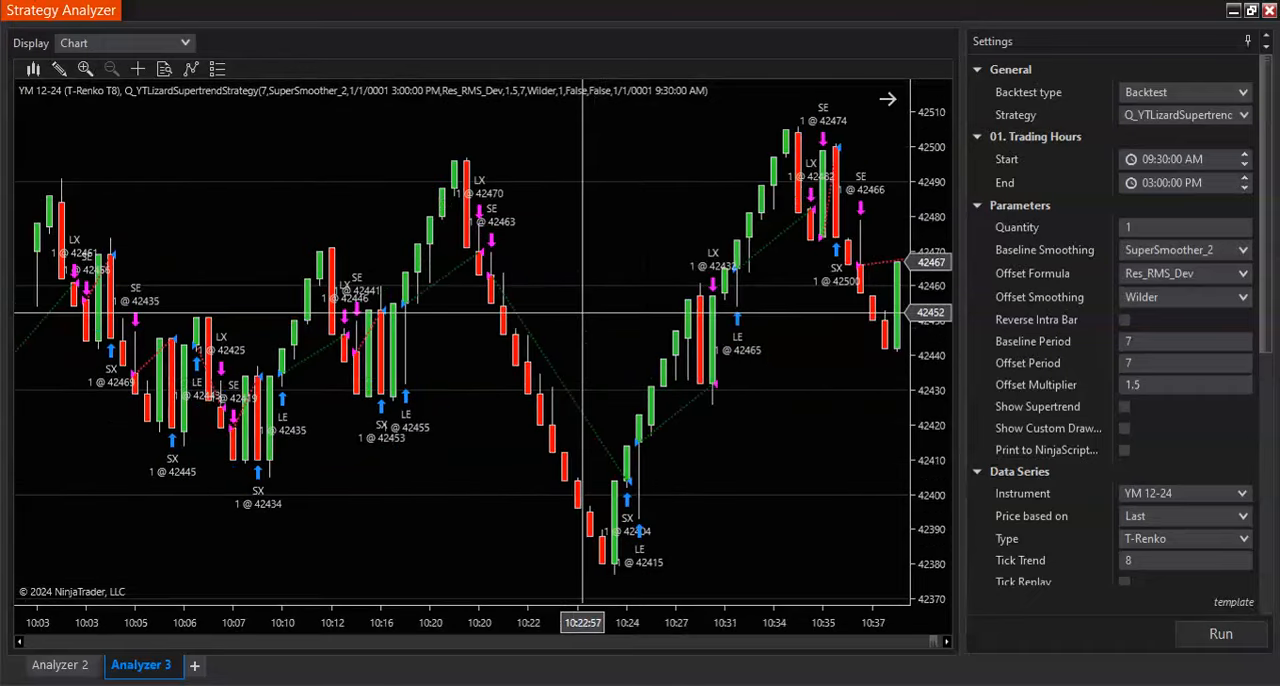
pyautogui.scroll(5, 583, 315)
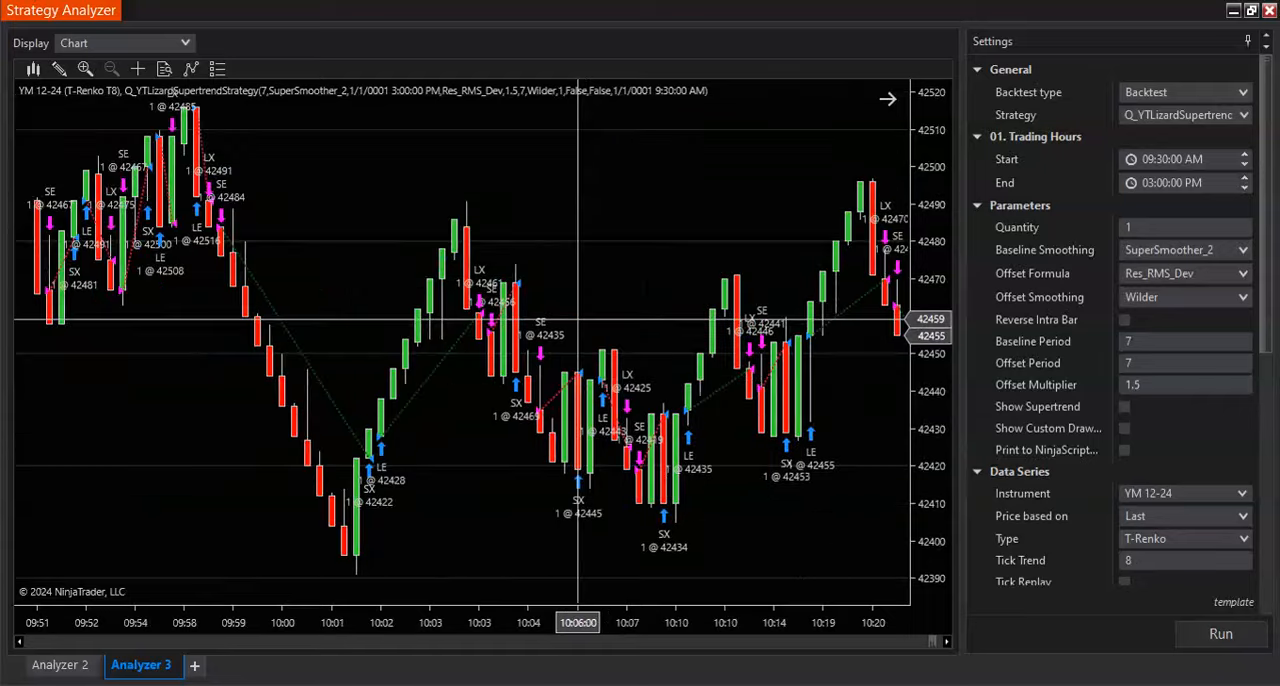
pyautogui.scroll(5, 578, 320)
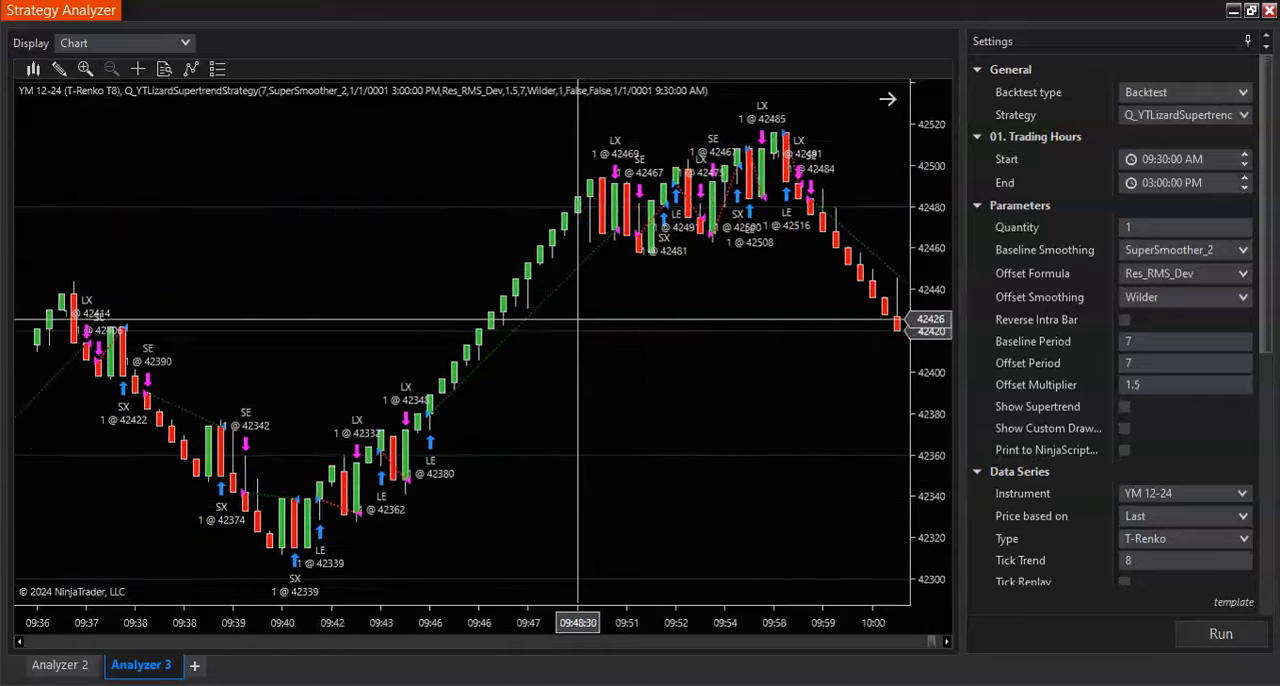
pyautogui.scroll(6, 578, 320)
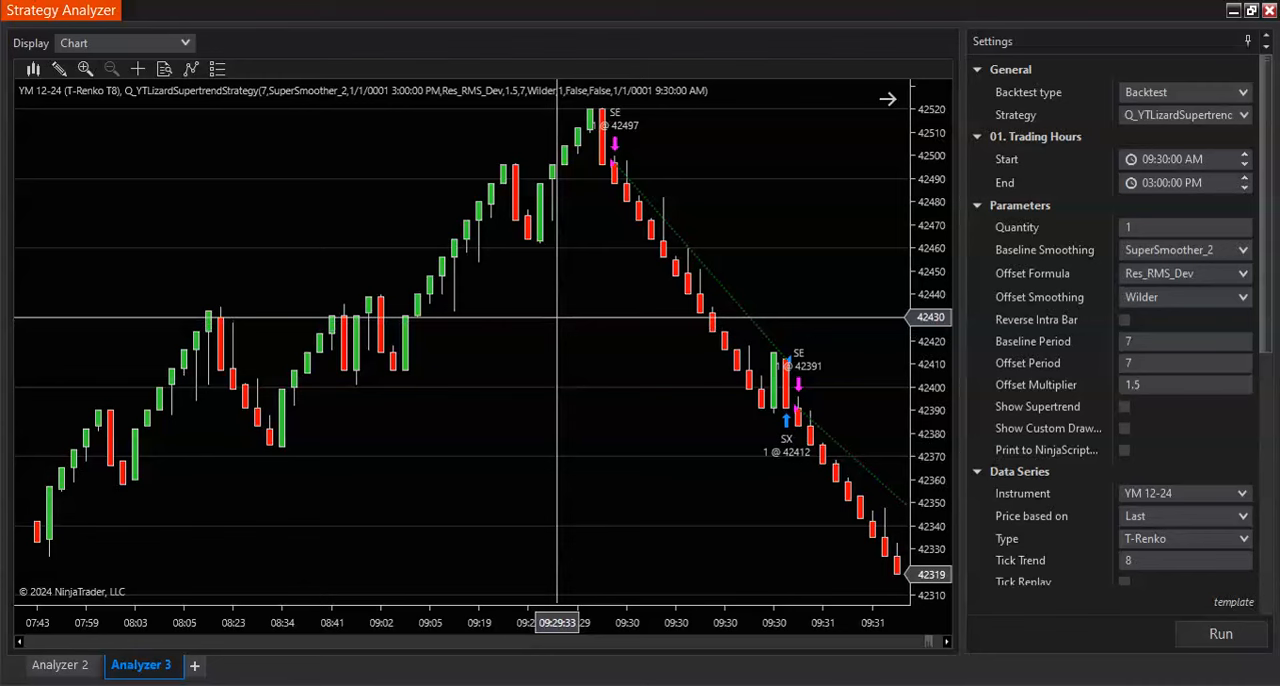
# - Inspect the morning's entries and exits again on the backtest chart, from the first 09:30 trade forward to about 11:54
pyautogui.scroll(-10, 580, 330)
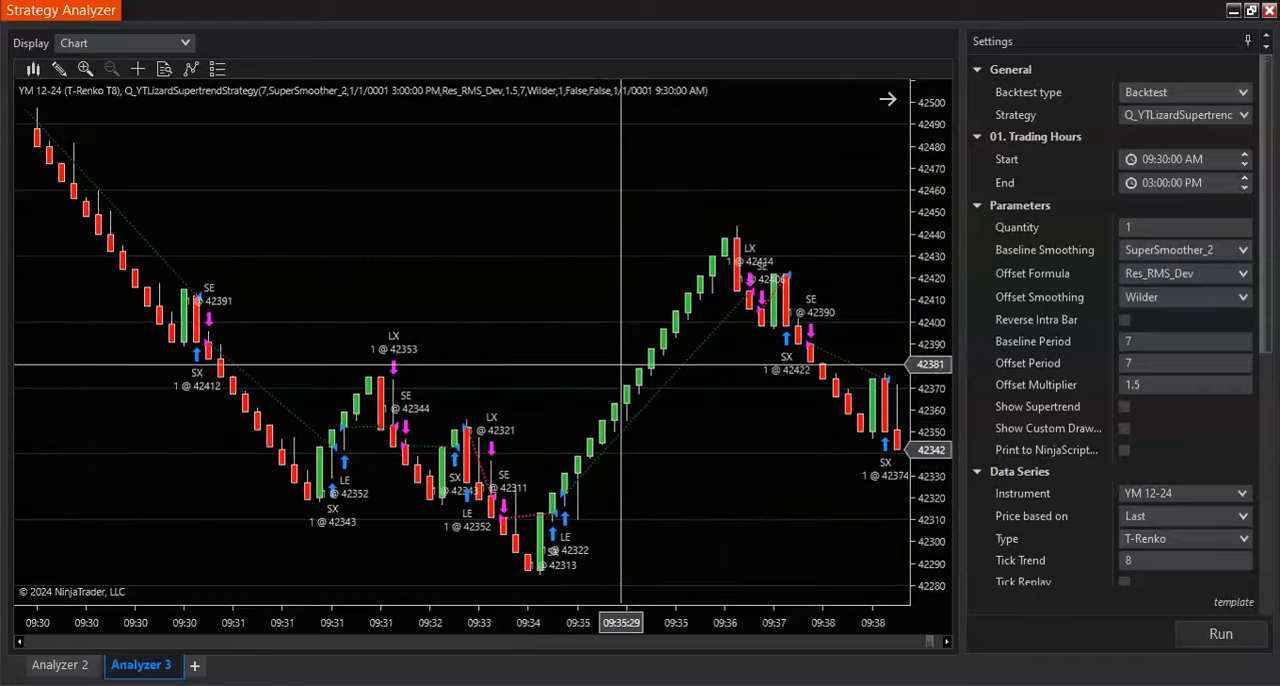
pyautogui.scroll(-10, 621, 365)
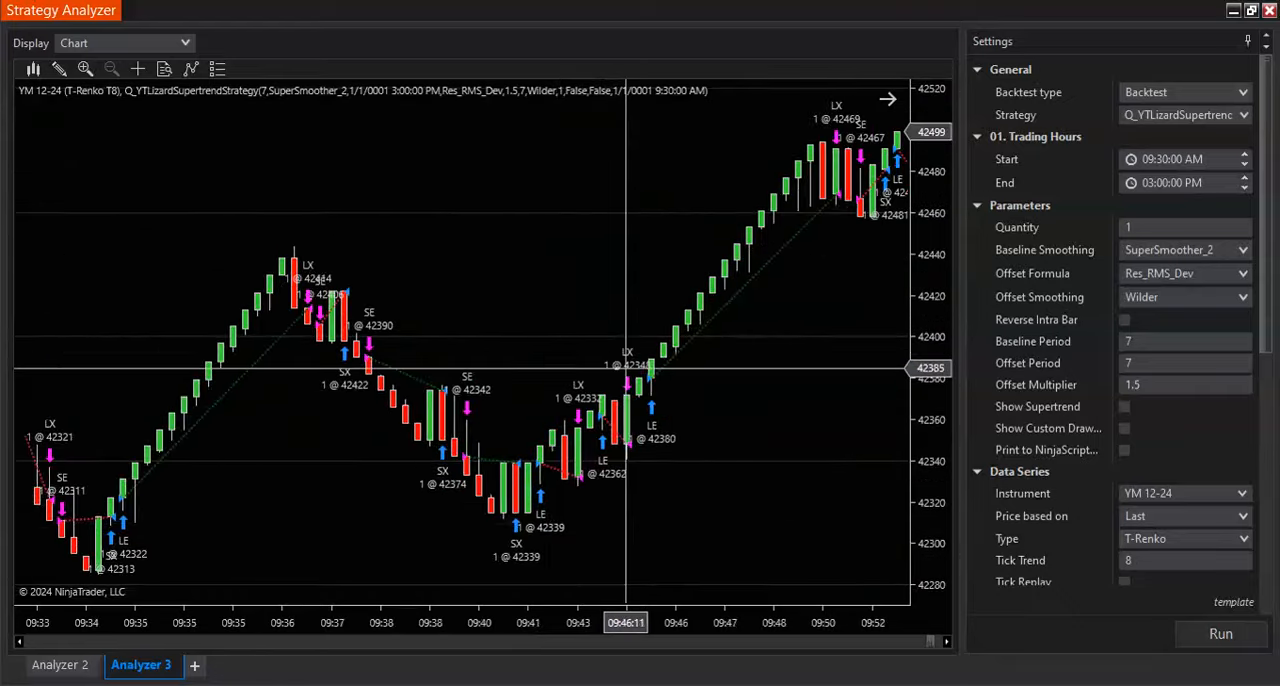
pyautogui.scroll(-8, 626, 368)
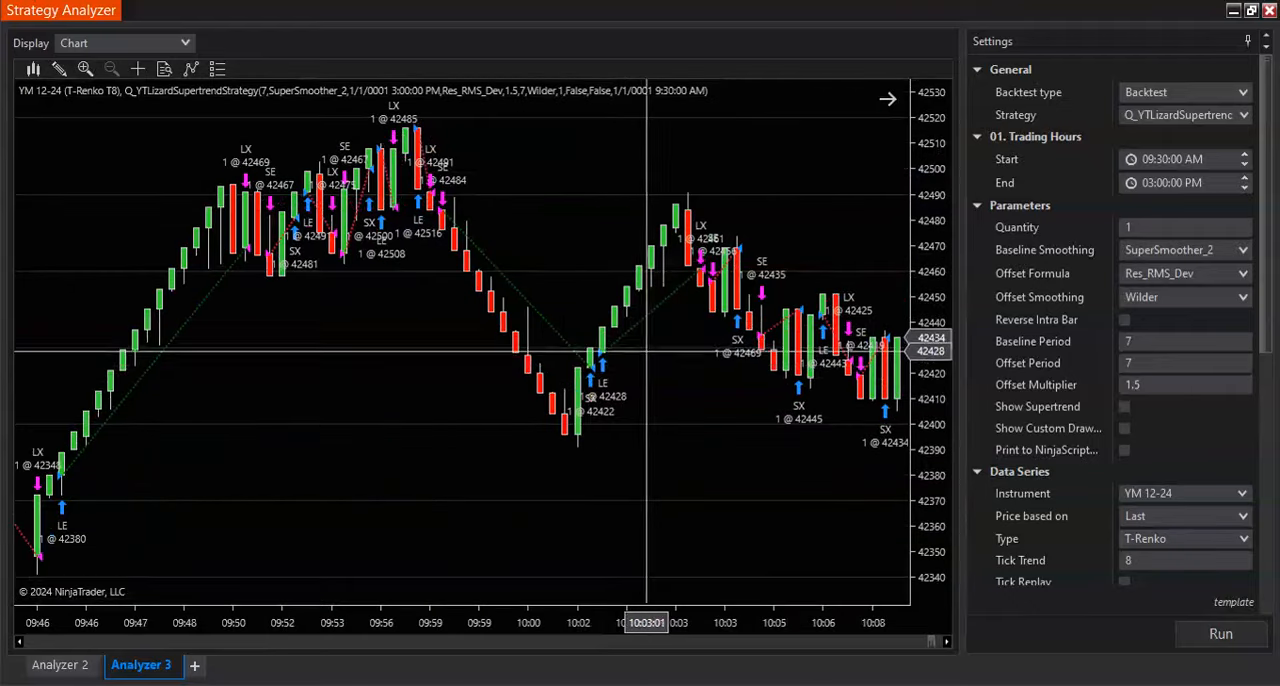
pyautogui.scroll(-8, 648, 350)
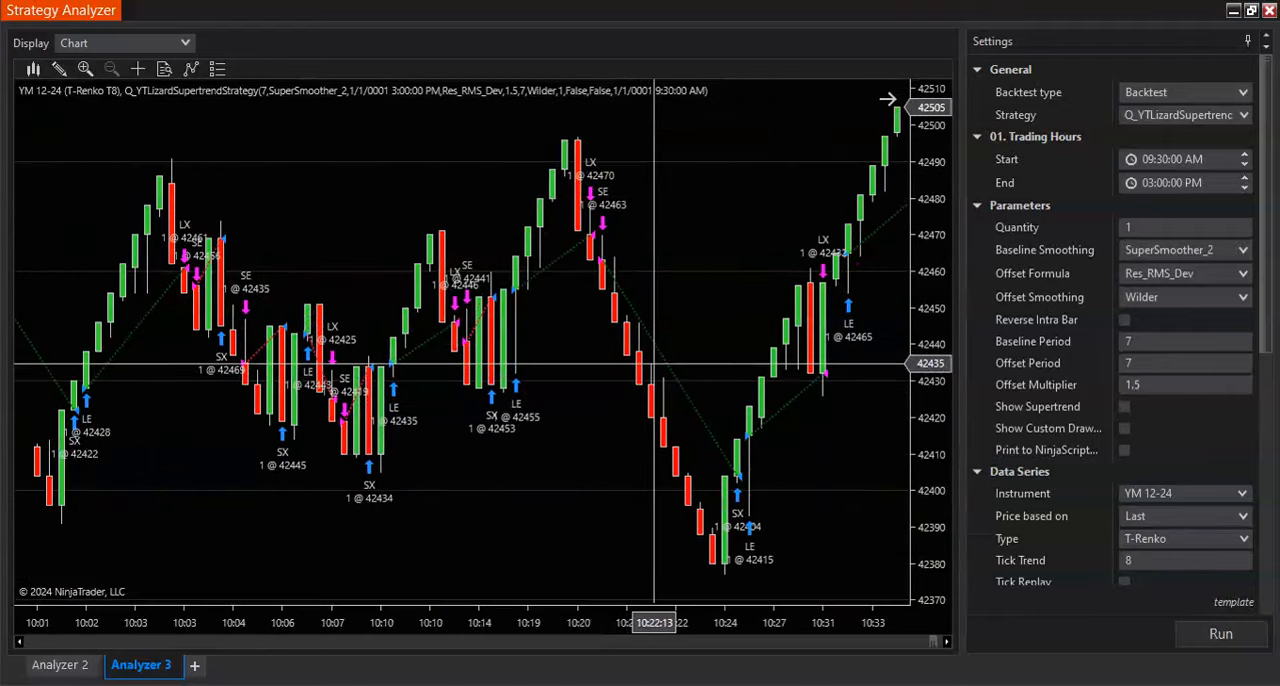
pyautogui.scroll(-8, 655, 365)
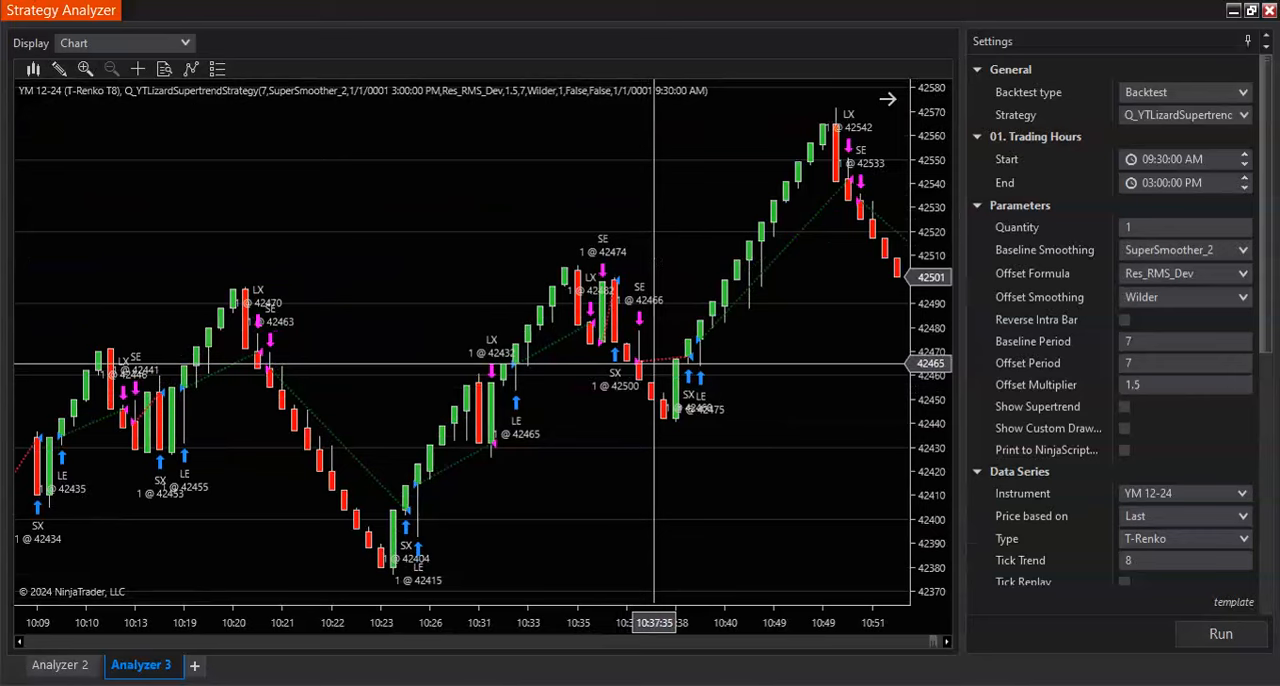
pyautogui.scroll(-6, 655, 368)
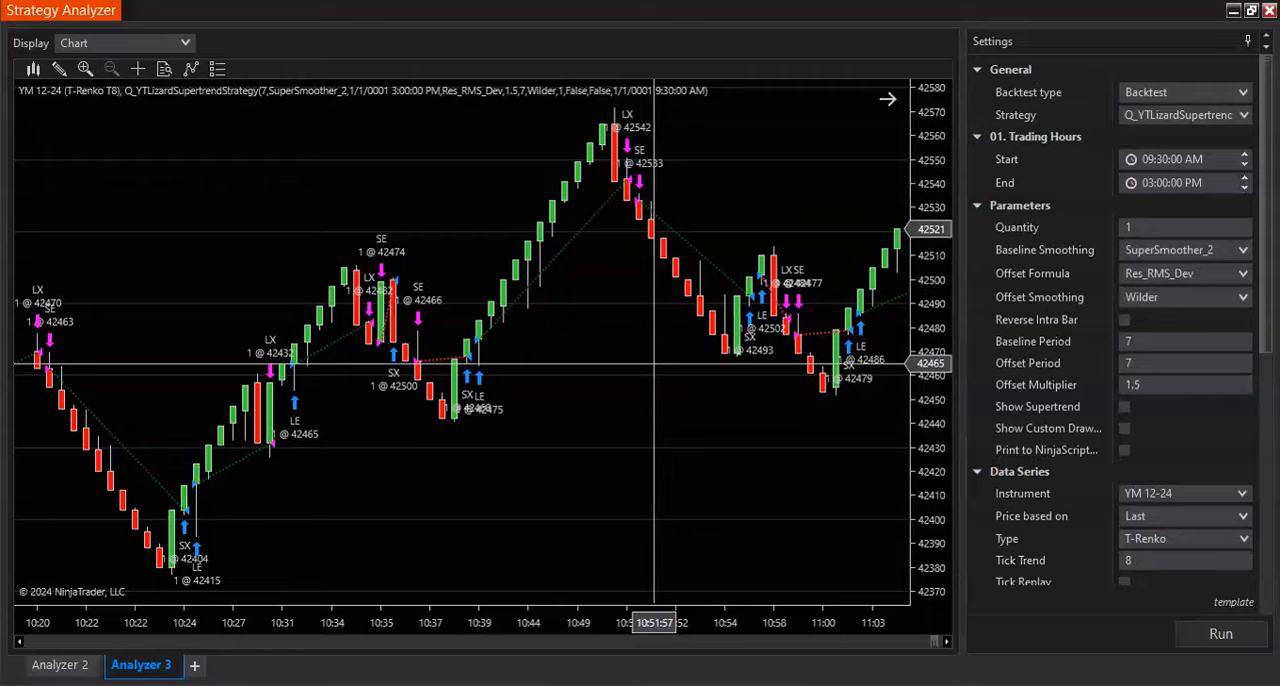
pyautogui.scroll(-6, 655, 366)
pyautogui.scroll(-10, 655, 365)
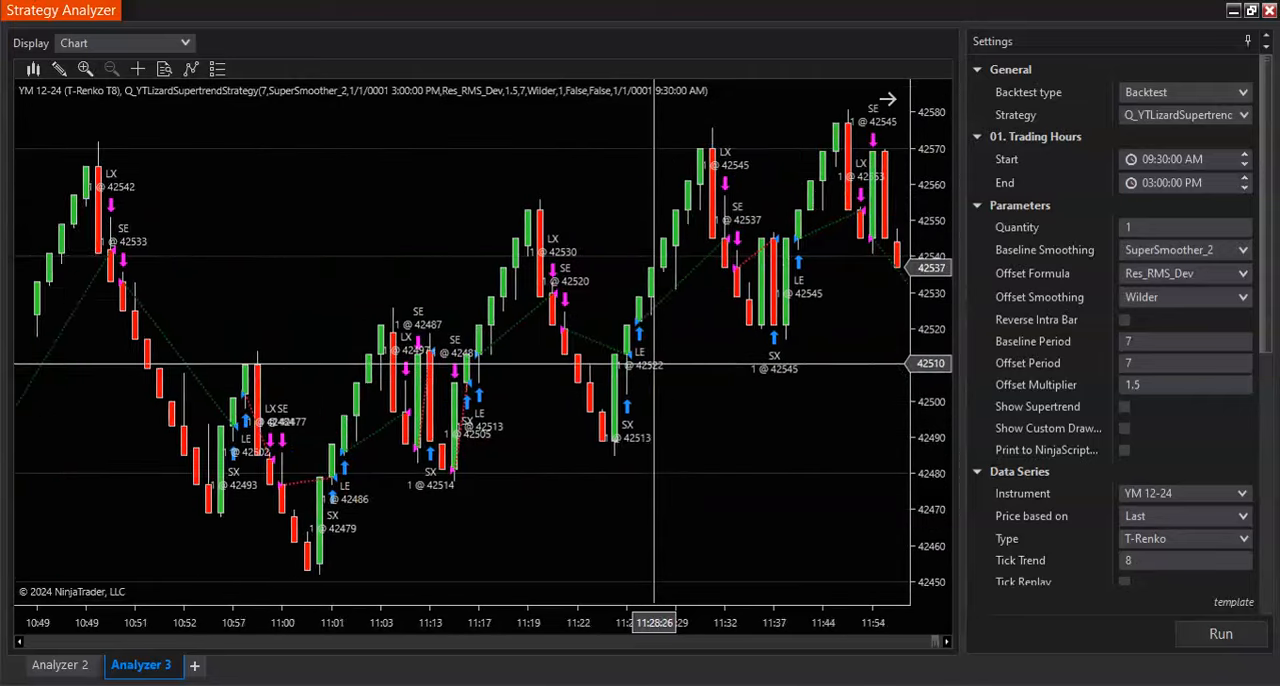